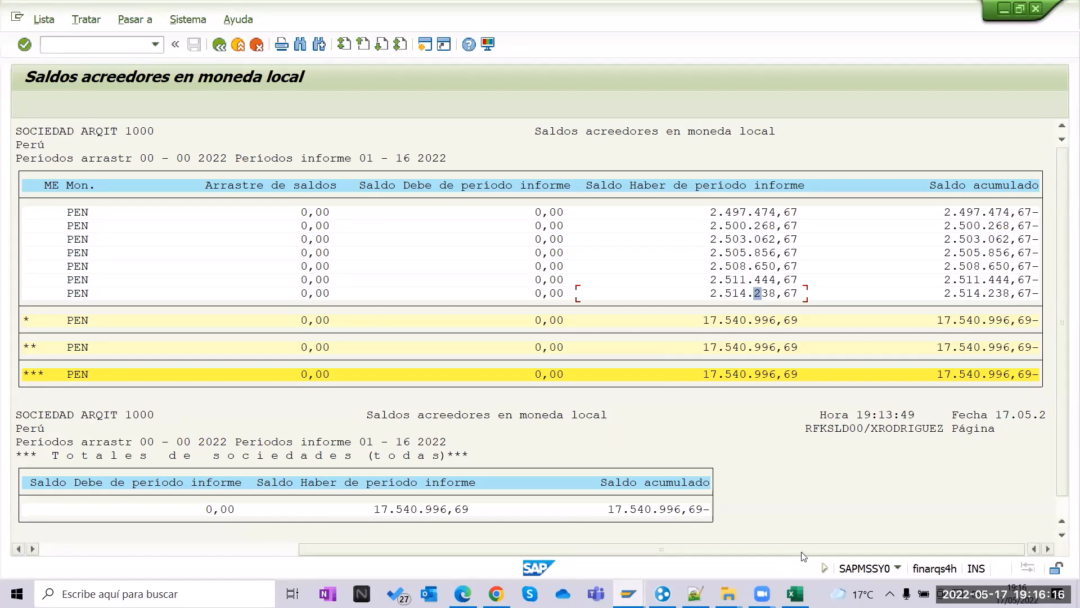
# Return from the vendor balance list to the report's selection screen.
pyautogui.moveTo(801, 551); pyautogui.dragTo(134, 539)
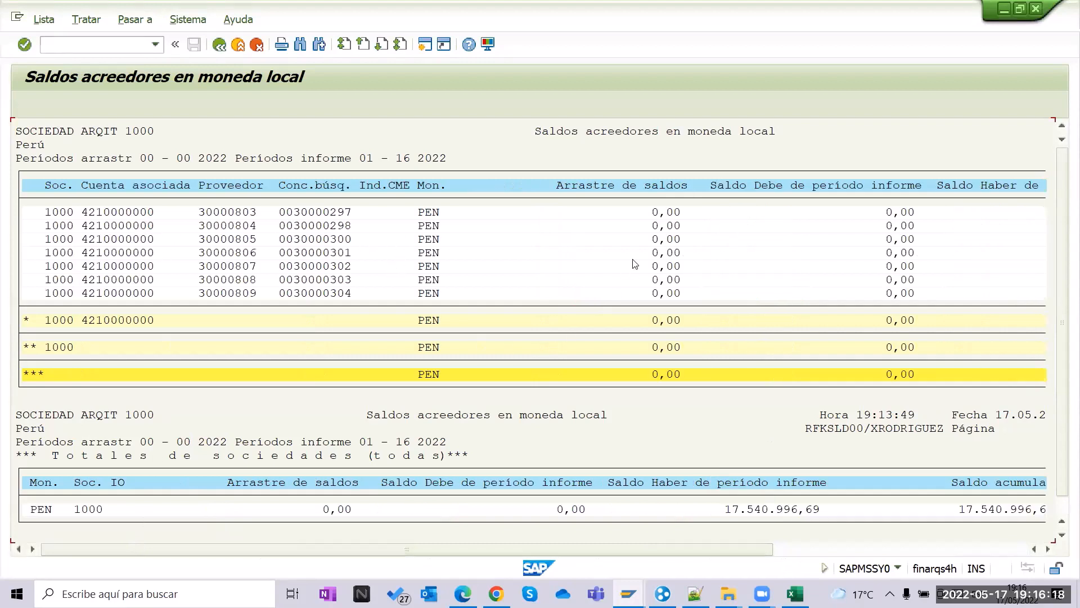
pyautogui.click(640, 242)
pyautogui.press('F3')
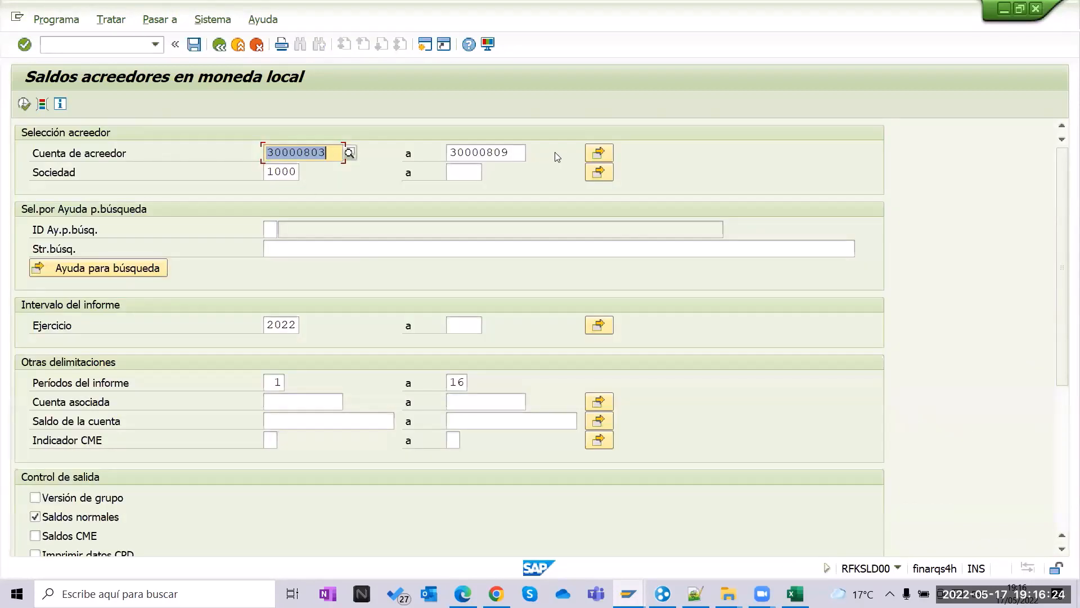
# Exclude the vendor account directly after the interval's lower limit as an individual value, and run the report.
pyautogui.click(600, 155)
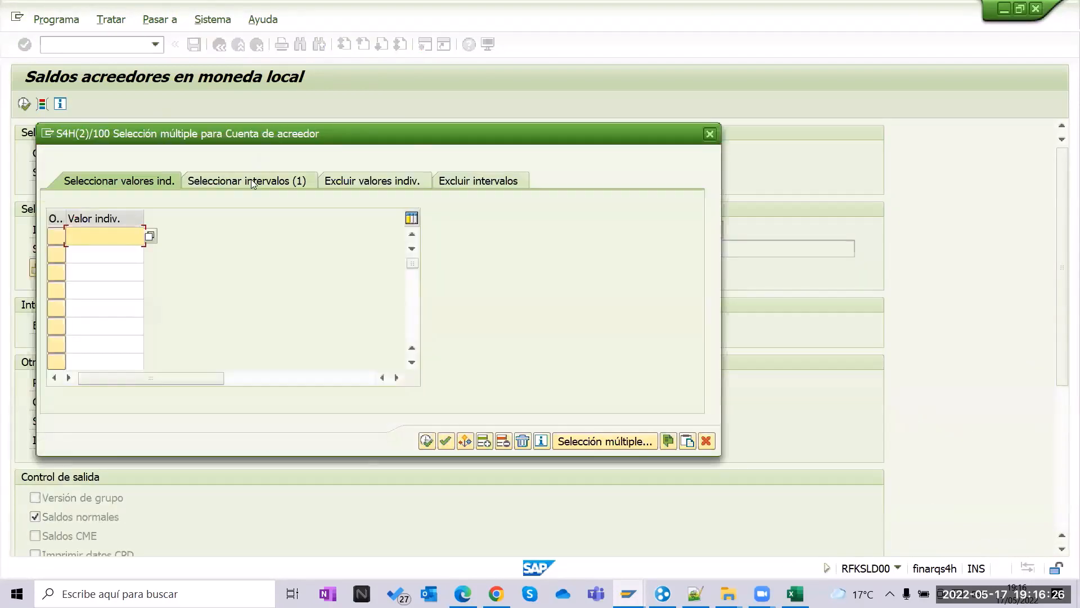
pyautogui.click(194, 233)
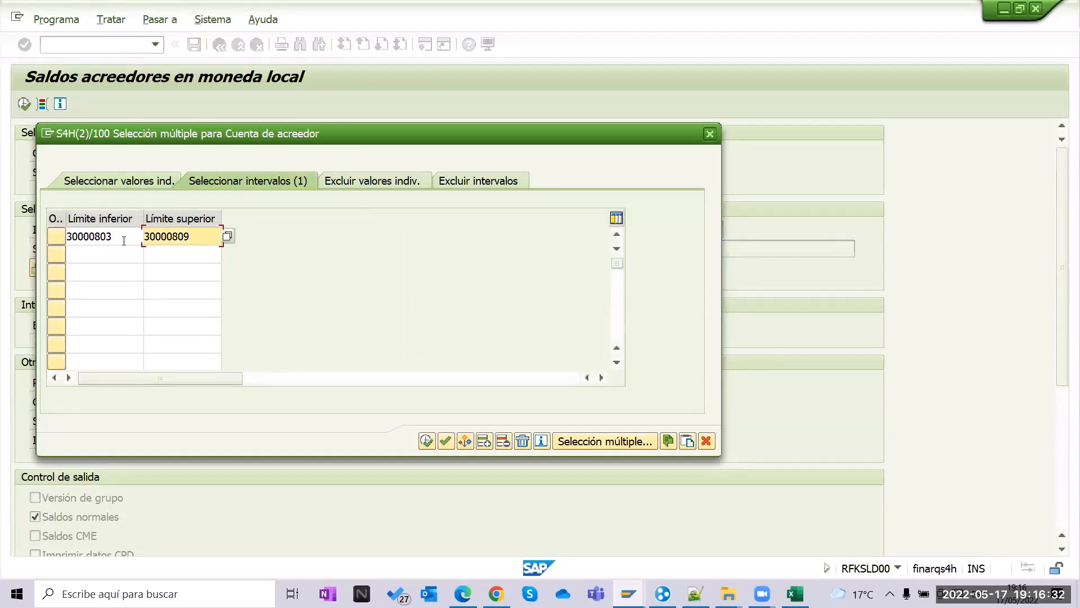
pyautogui.moveTo(124, 241); pyautogui.dragTo(6, 236)
pyautogui.hotkey('ctrl', 'c')
pyautogui.click(281, 180)
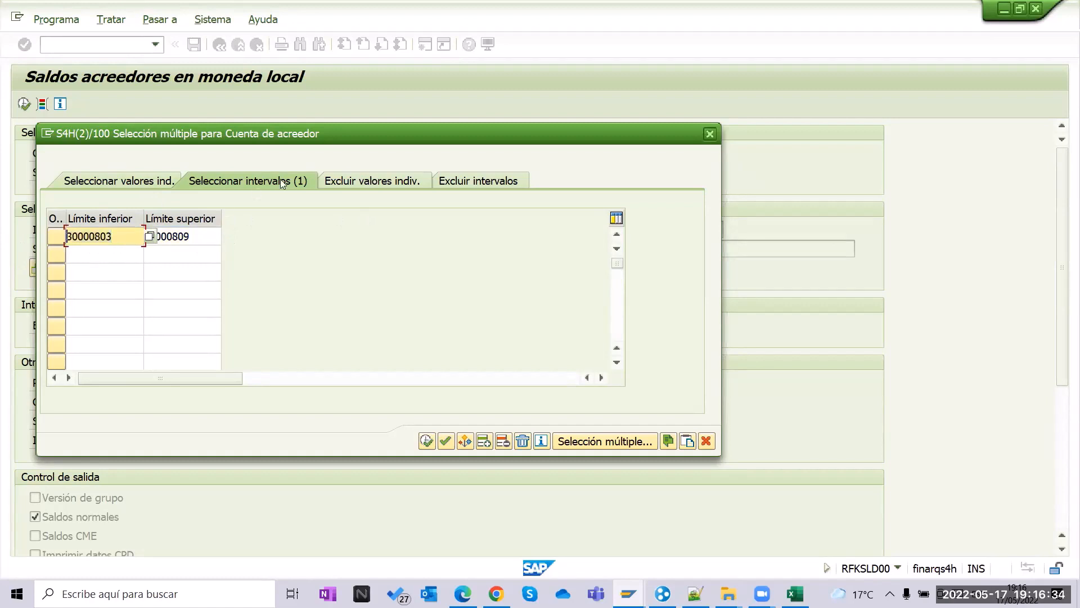
pyautogui.click(372, 182)
pyautogui.hotkey('ctrl', 'v')
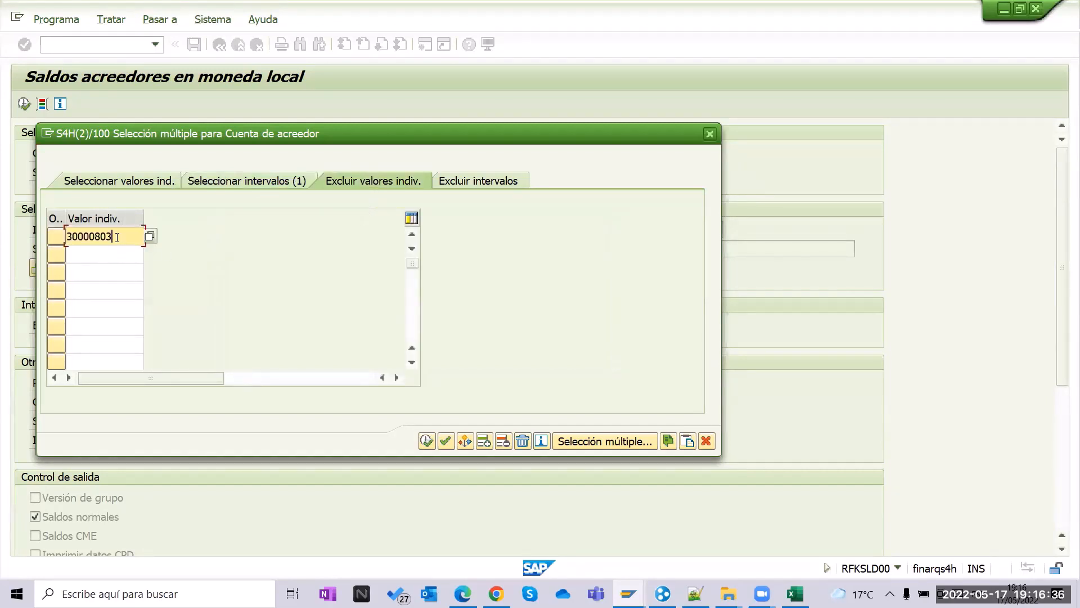
pyautogui.press('BackSpace')
pyautogui.write('4')
pyautogui.click(427, 441)
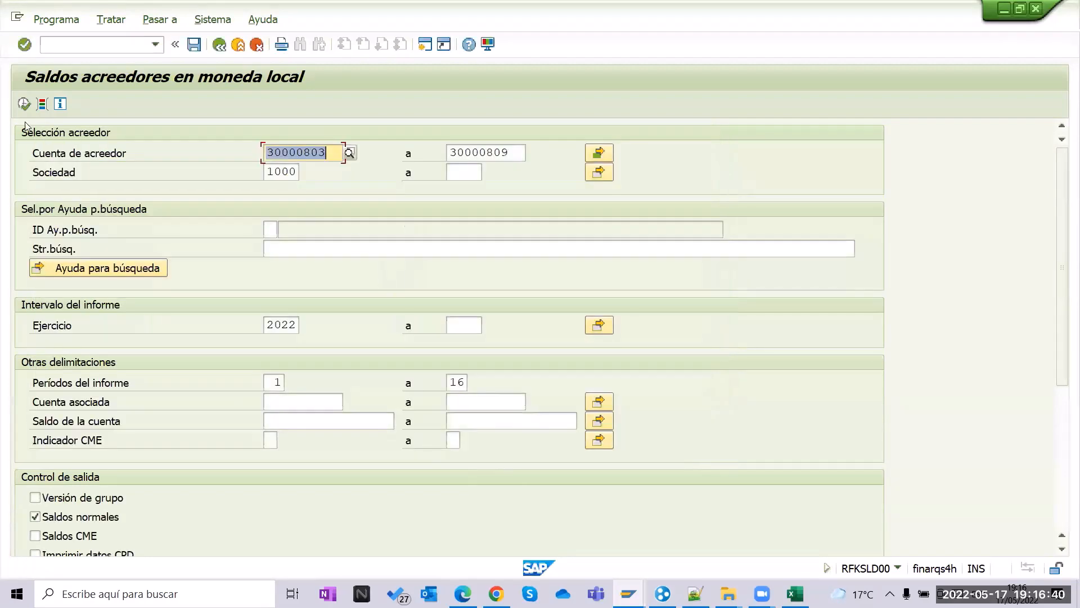
pyautogui.click(333, 153)
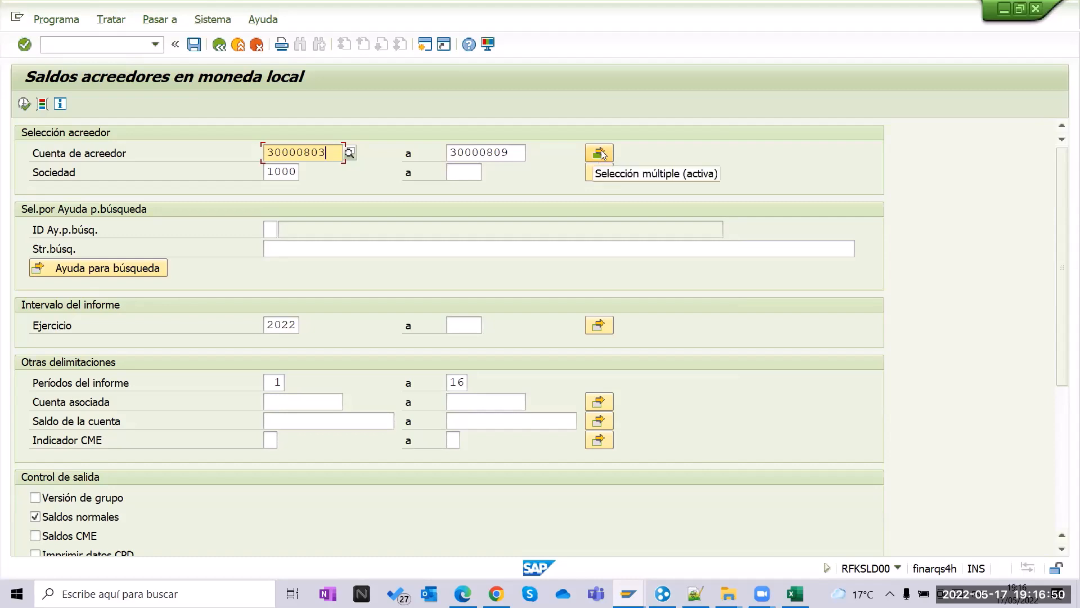
pyautogui.click(24, 105)
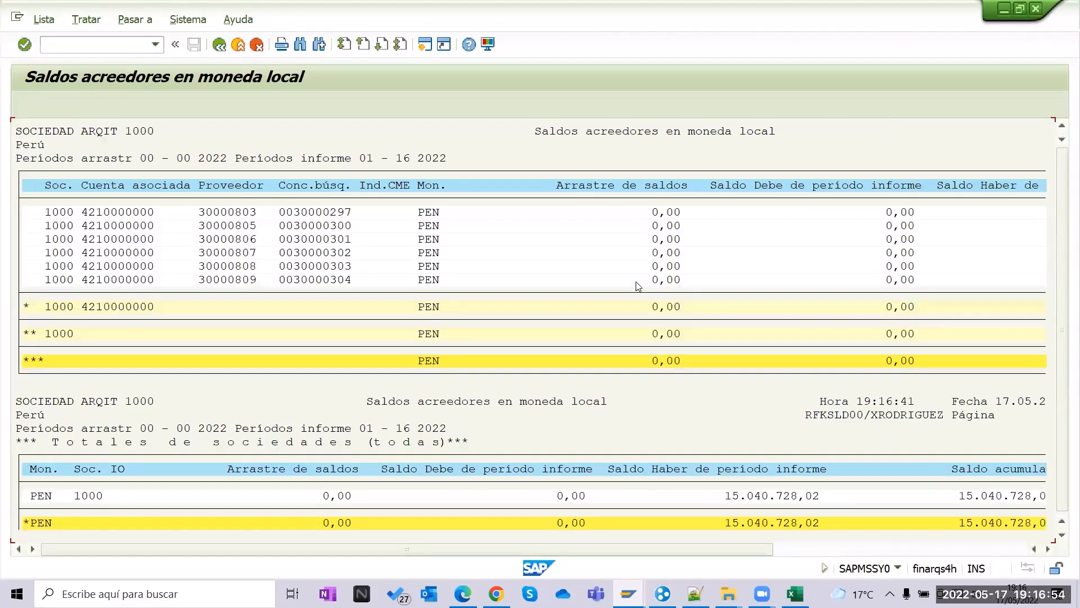
# Examine the vendors in the balance list, their credit balances and the company code totals.
pyautogui.click(253, 212)
pyautogui.click(255, 226)
pyautogui.click(258, 253)
pyautogui.click(256, 267)
pyautogui.click(254, 281)
pyautogui.click(936, 549)
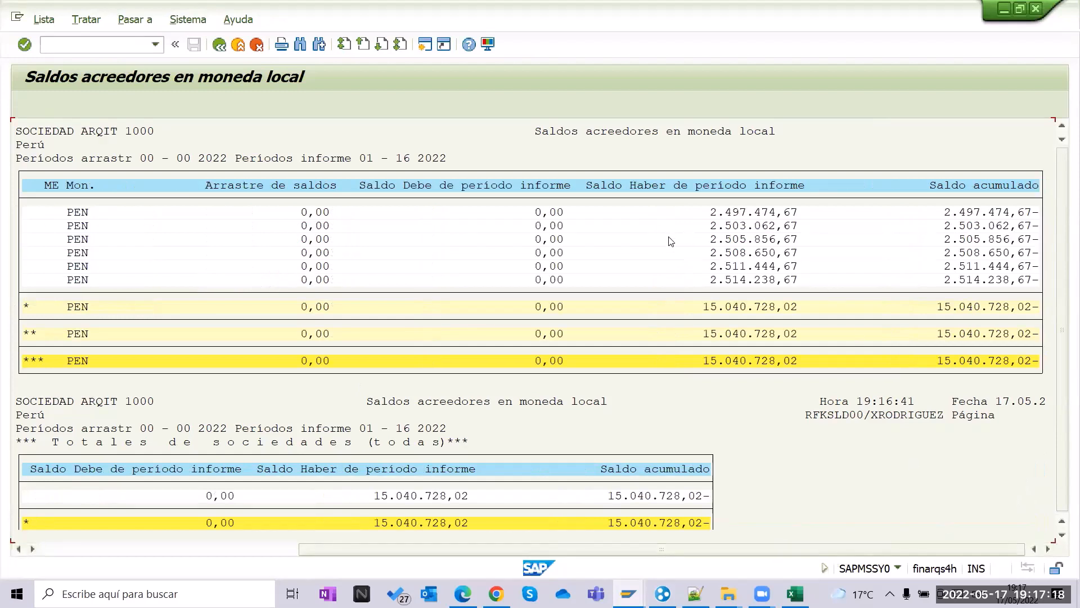
pyautogui.click(702, 307)
pyautogui.click(226, 550)
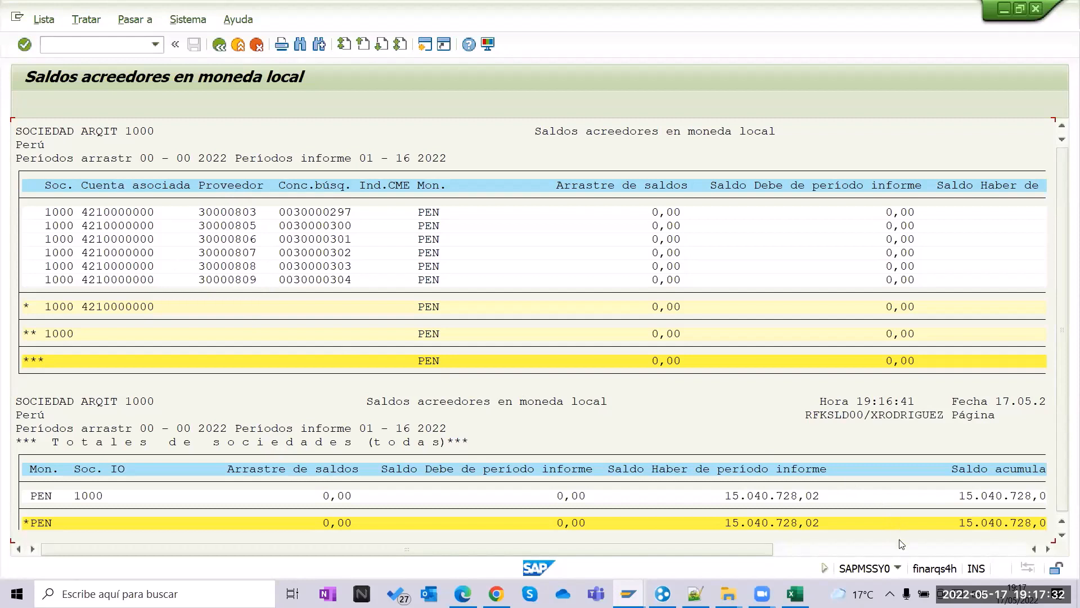
pyautogui.click(712, 500)
# Return to the selection screen, copy the individually excluded vendor account, and delete that exclusion from the vendor account selection.
pyautogui.press('F3')
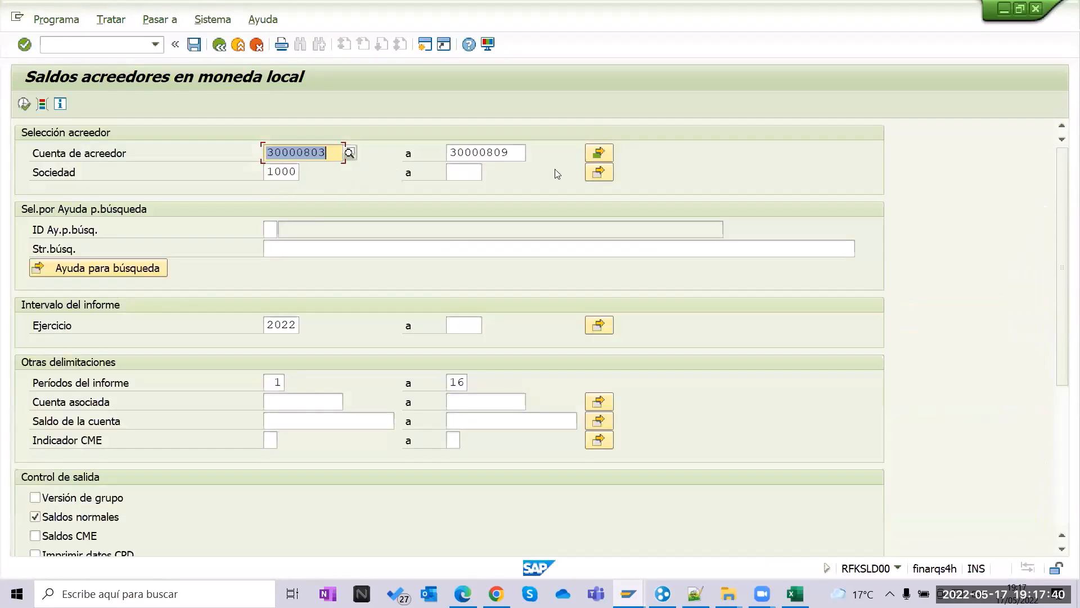
pyautogui.click(599, 153)
pyautogui.click(378, 180)
pyautogui.hotkey('ctrl', 'c')
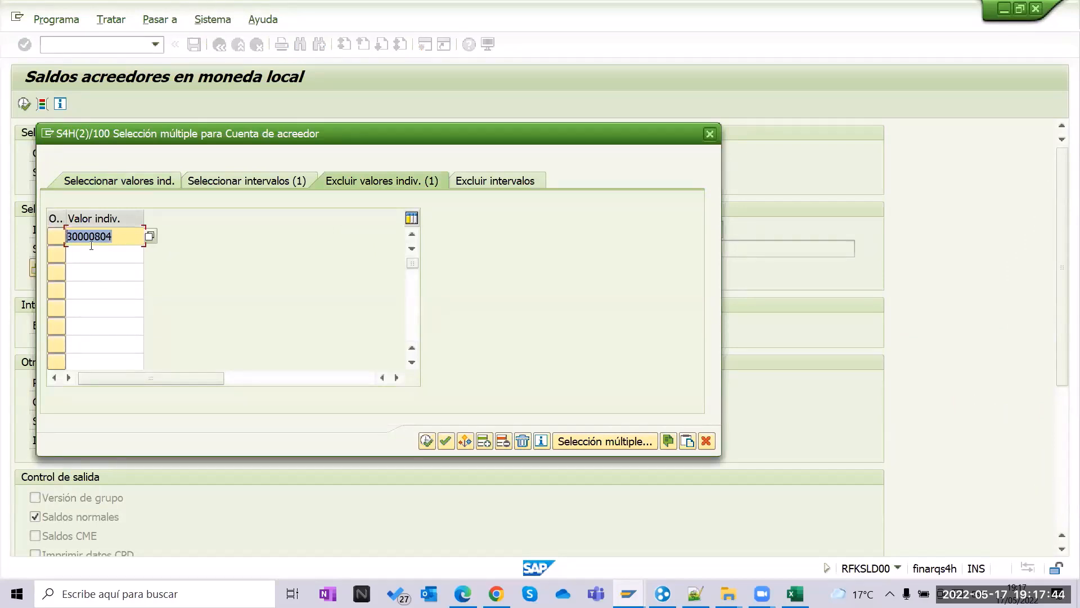
pyautogui.press('Delete')
# Exclude a vendor account interval from the copied account to the one two numbers higher, and run the report.
pyautogui.click(244, 180)
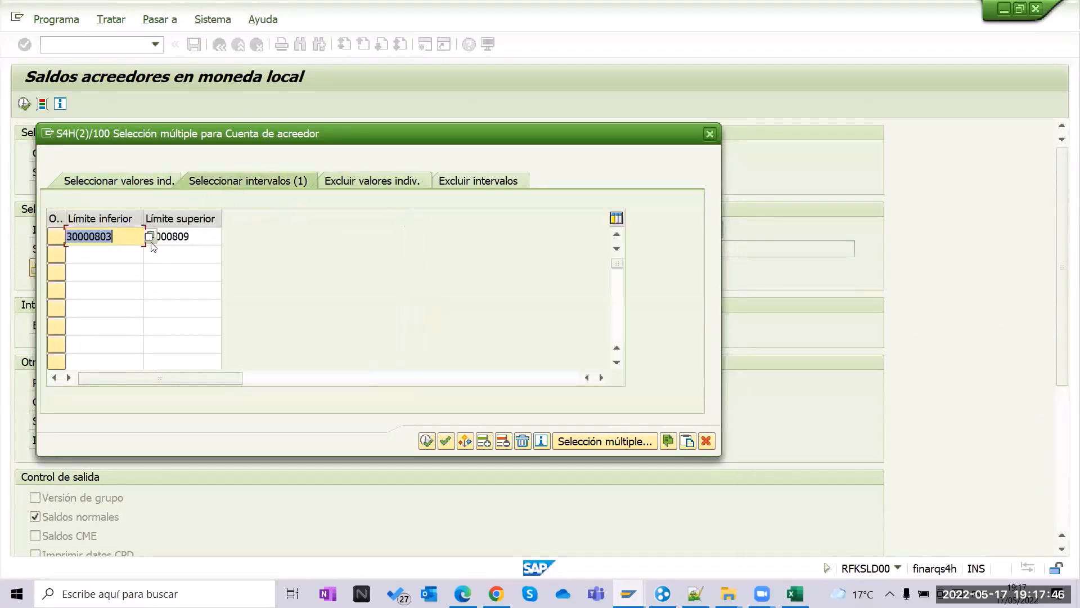
pyautogui.press('Tab')
pyautogui.click(467, 181)
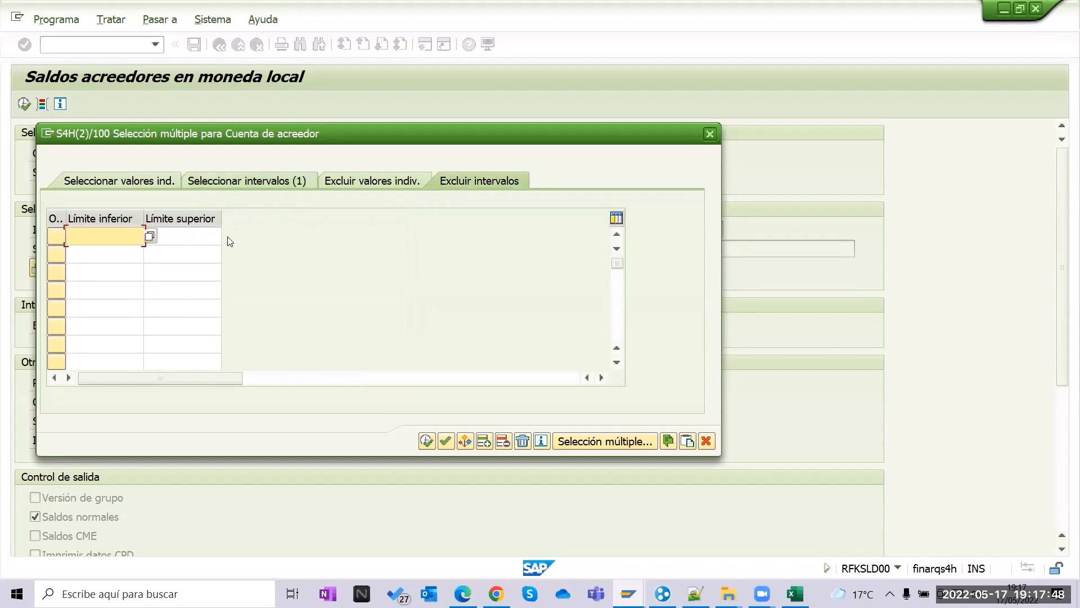
pyautogui.hotkey('ctrl', 'v')
pyautogui.press('Tab')
pyautogui.hotkey('ctrl', 'v')
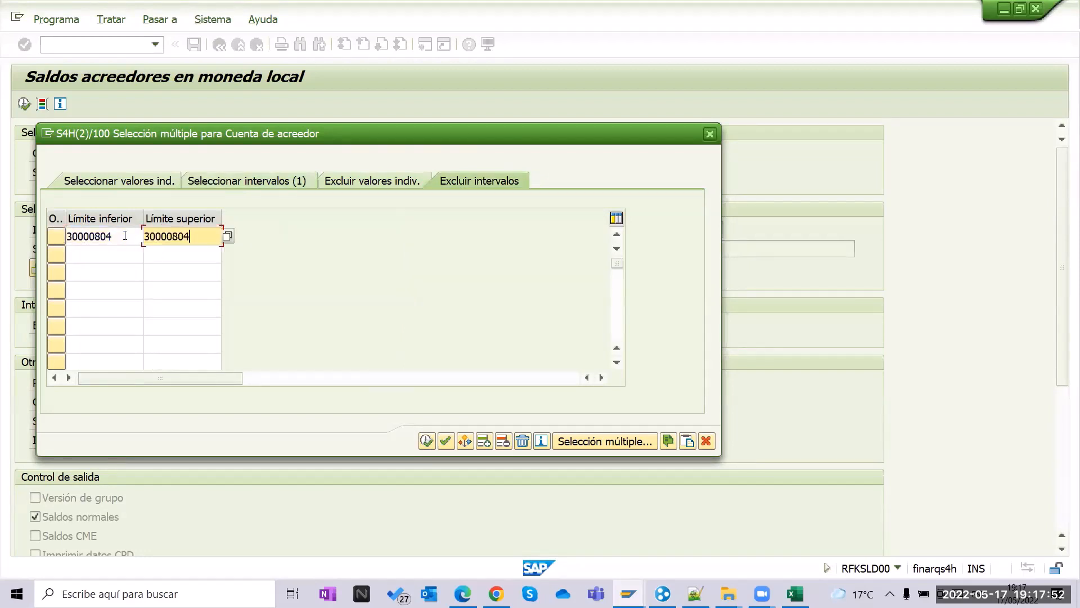
pyautogui.press('BackSpace')
pyautogui.write('6')
pyautogui.click(426, 441)
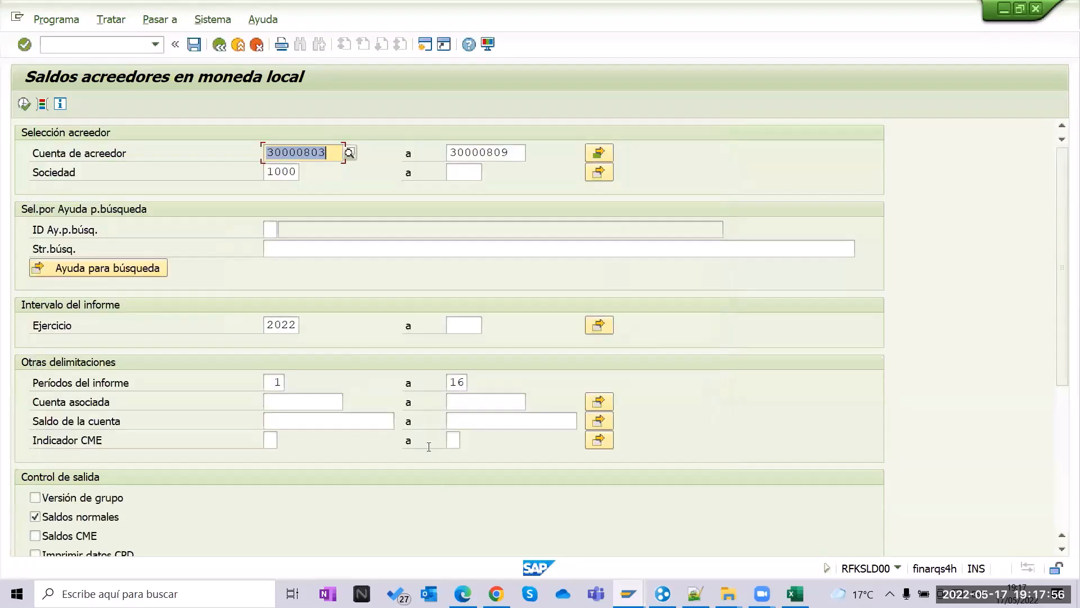
pyautogui.click(24, 105)
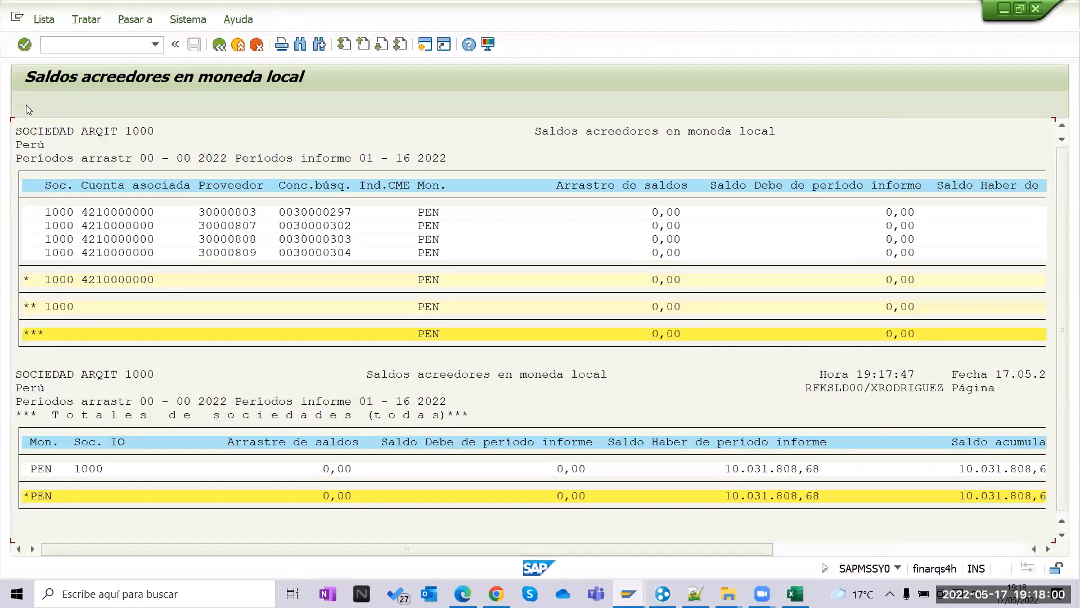
# Check which vendors are in the balance list and examine their credit and accumulated balances.
pyautogui.click(260, 217)
pyautogui.press('Left')
pyautogui.click(256, 228)
pyautogui.click(256, 242)
pyautogui.click(256, 254)
pyautogui.click(920, 549)
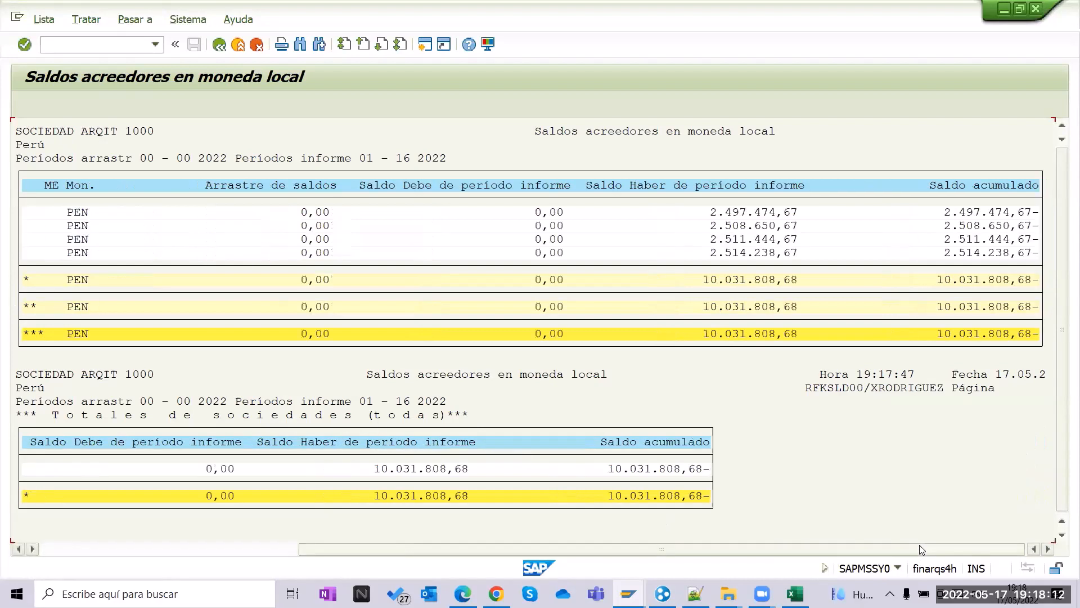
pyautogui.moveTo(920, 549); pyautogui.dragTo(260, 545)
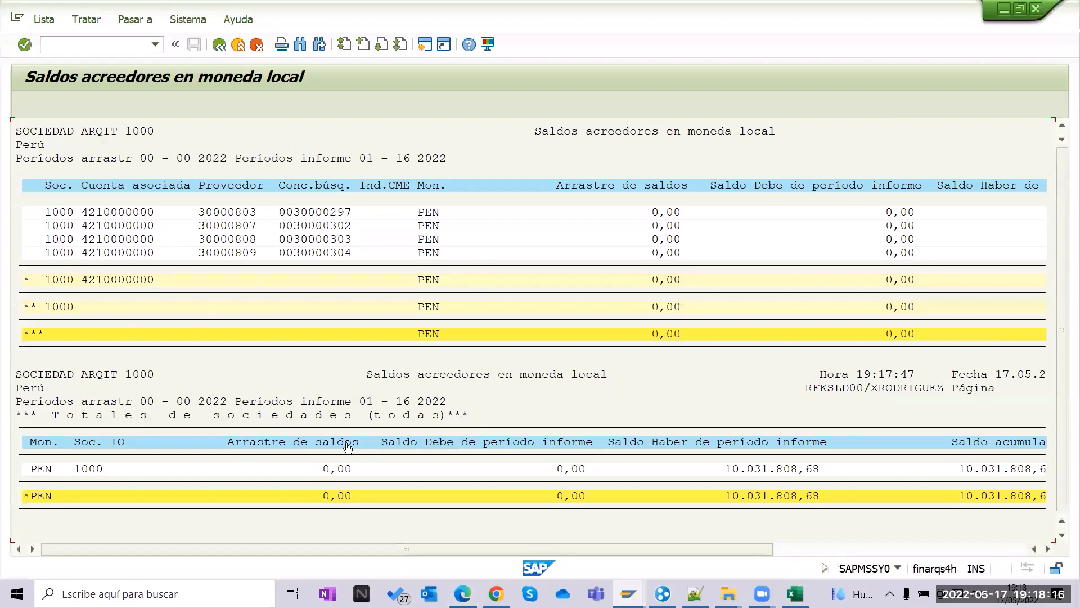
# Return to the selection screen, review the vendor account's inclusion and exclusion criteria, and close them without applying changes.
pyautogui.press('F3')
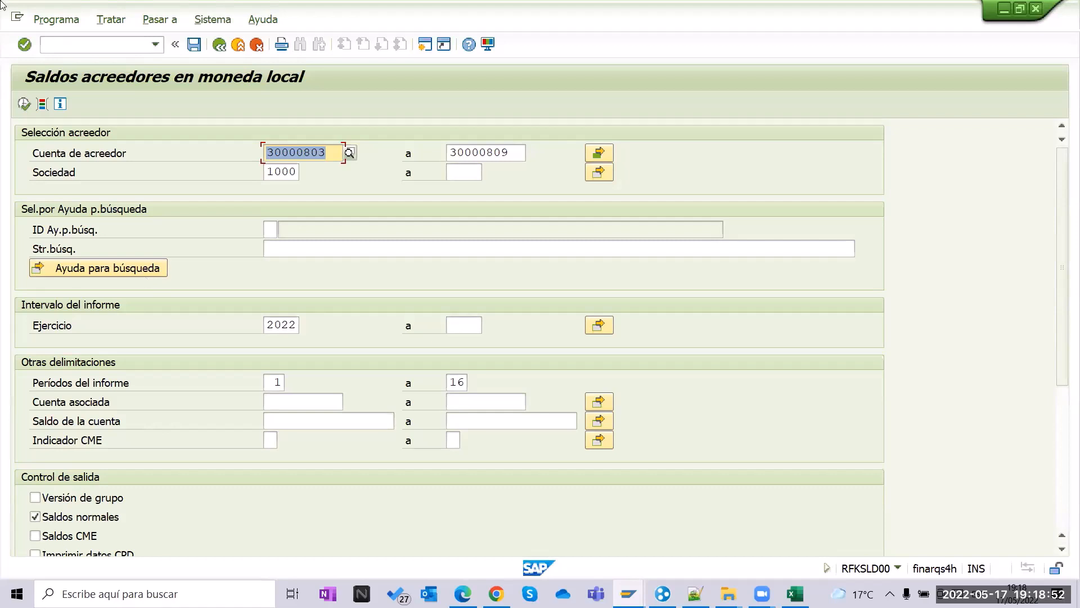
pyautogui.click(599, 153)
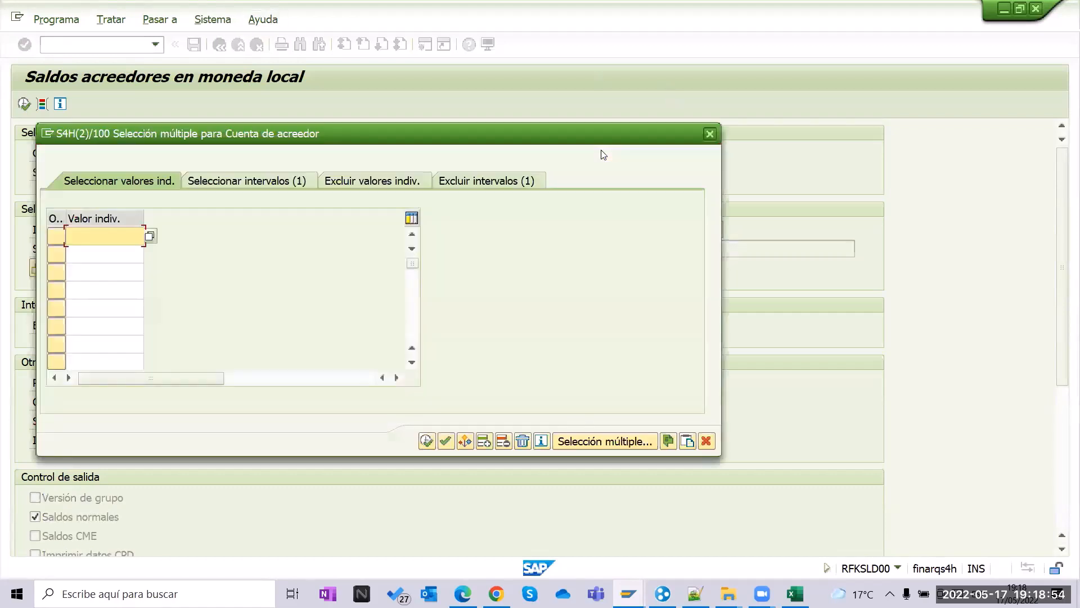
pyautogui.click(189, 183)
pyautogui.click(419, 181)
pyautogui.click(507, 181)
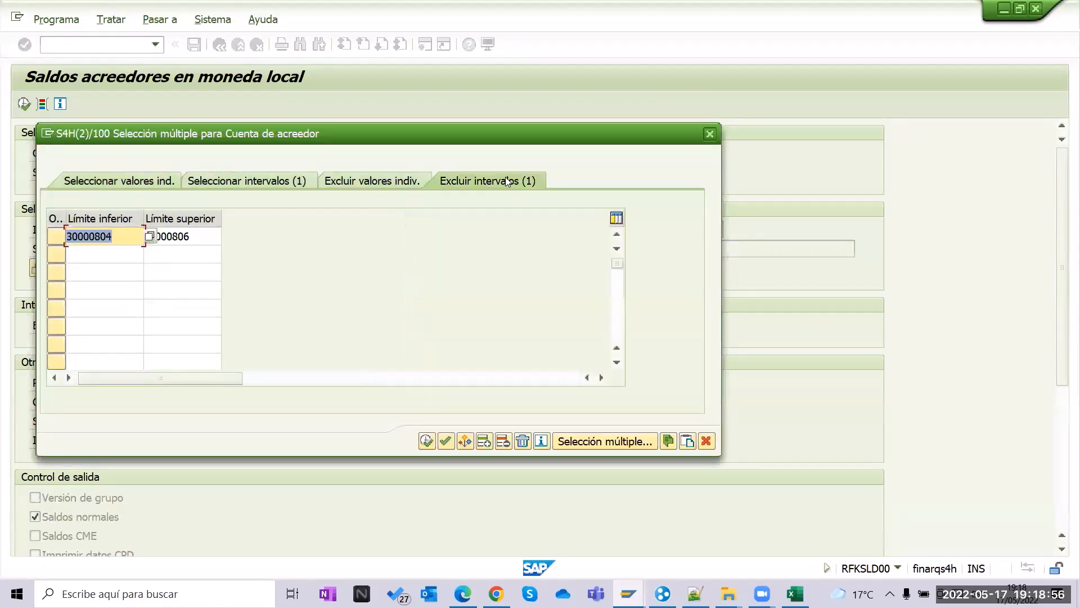
pyautogui.click(179, 236)
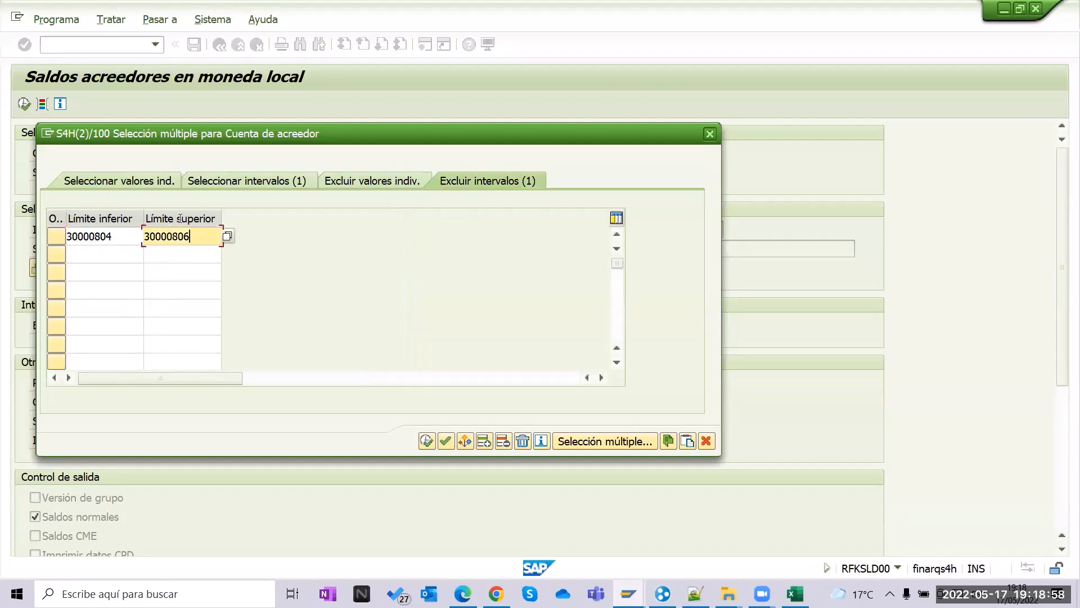
pyautogui.click(236, 179)
pyautogui.click(125, 184)
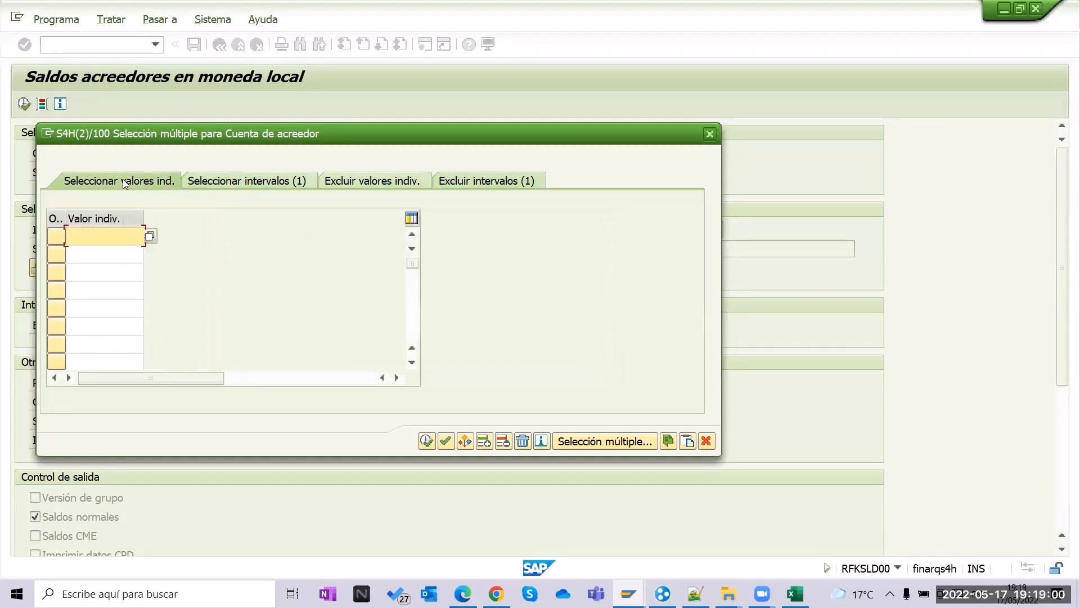
pyautogui.click(708, 135)
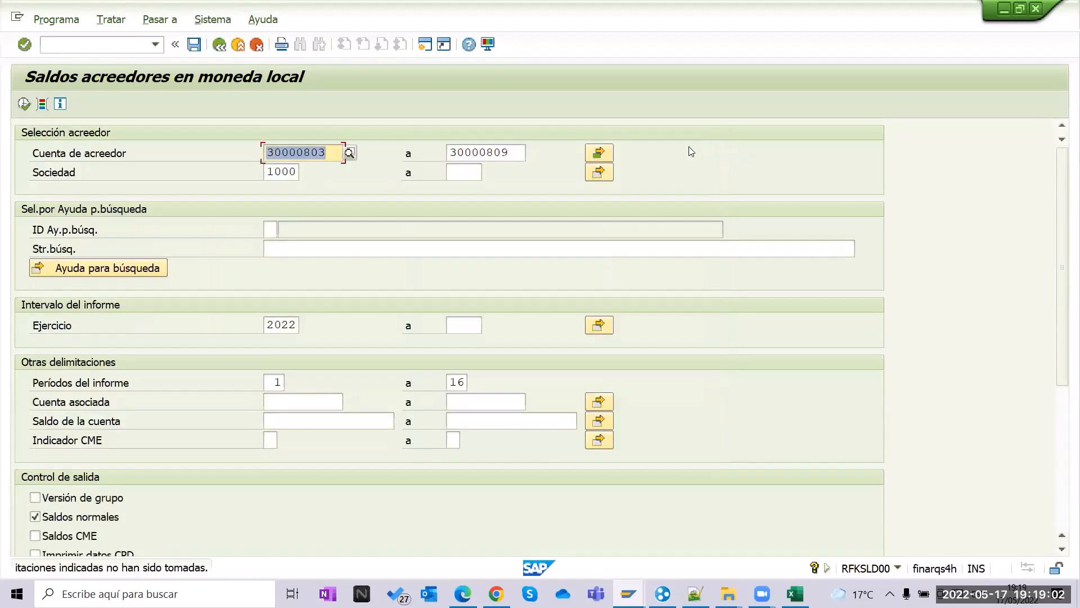
# Review the report's selection fields, including Cuenta de acreedor, Sociedad and Cuenta asociada.
pyautogui.click(282, 171)
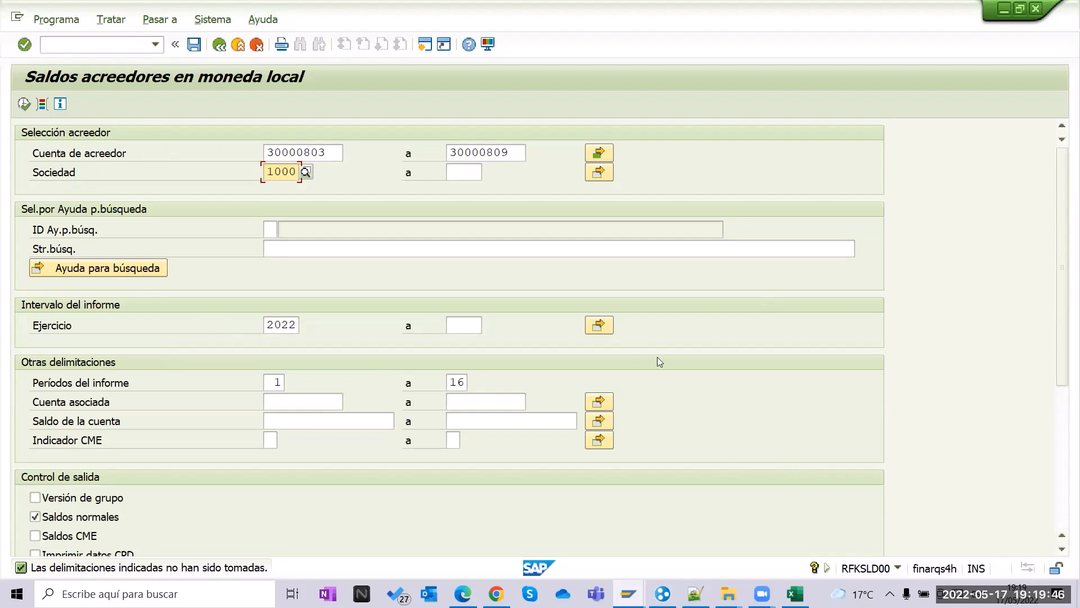
pyautogui.click(288, 148)
pyautogui.click(282, 176)
pyautogui.click(277, 401)
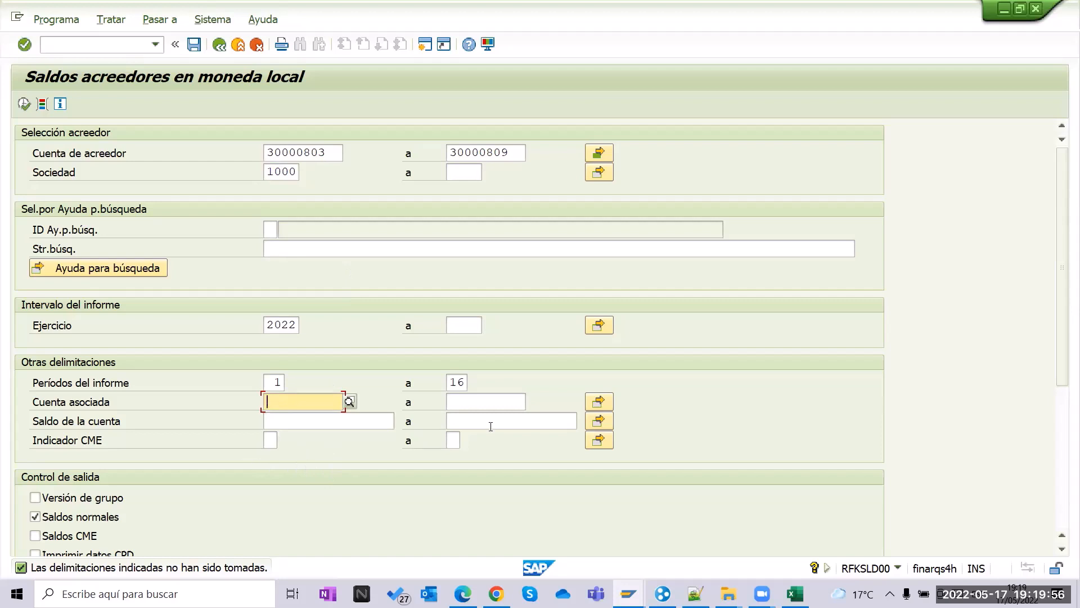
pyautogui.scroll(-3, 503, 468)
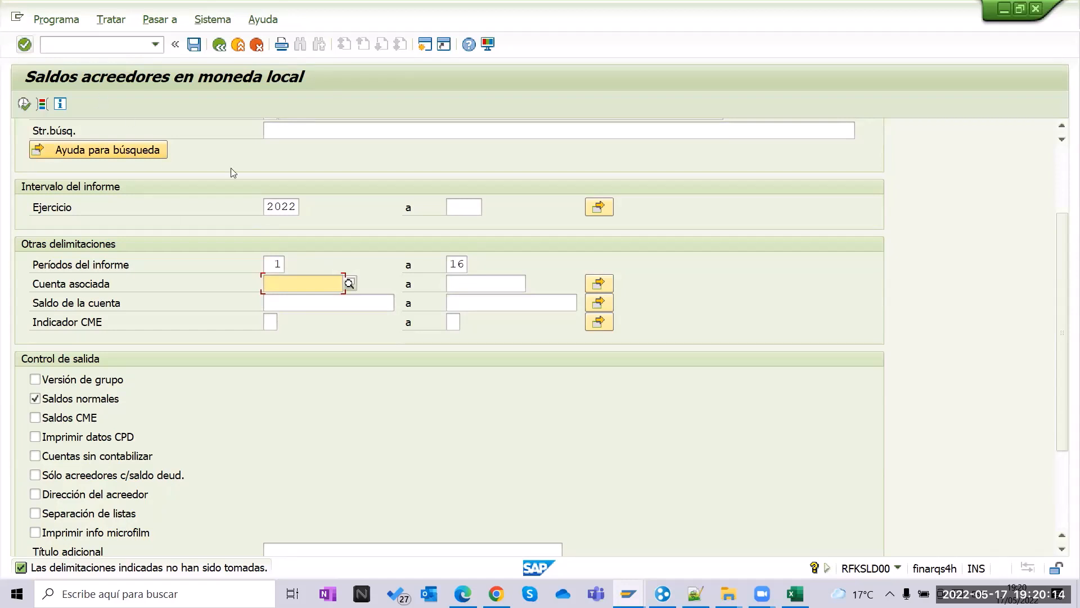
pyautogui.scroll(2, 801, 321)
pyautogui.scroll(1, 821, 365)
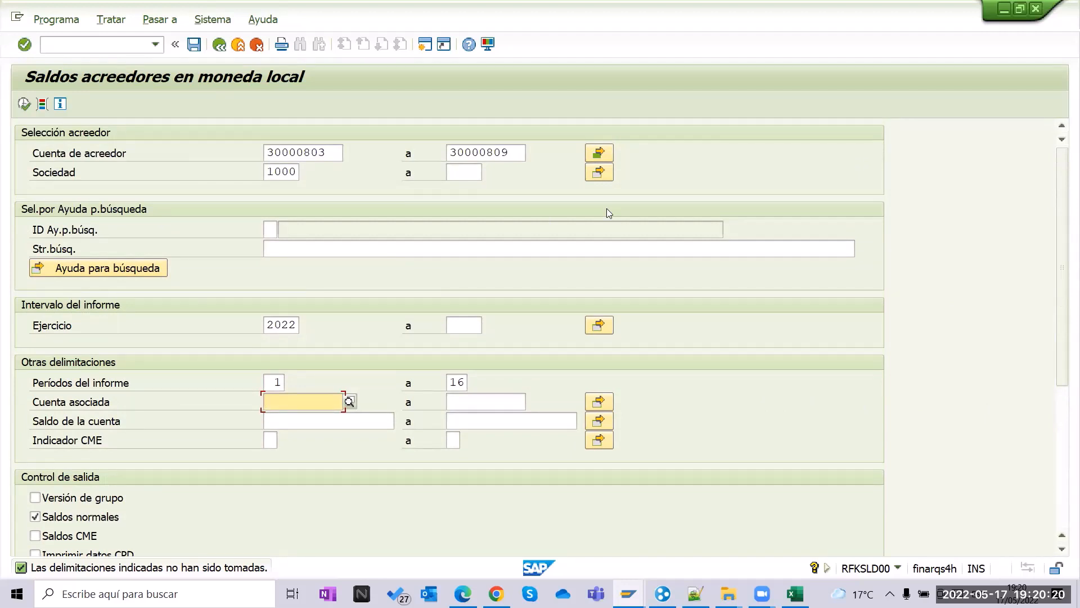
# Enable Saldos CME, Cuentas sin contabilizar, Sólo acreedores c/saldo deud. and Dirección del acreedor in the output control, and run the report.
pyautogui.scroll(-2, 219, 473)
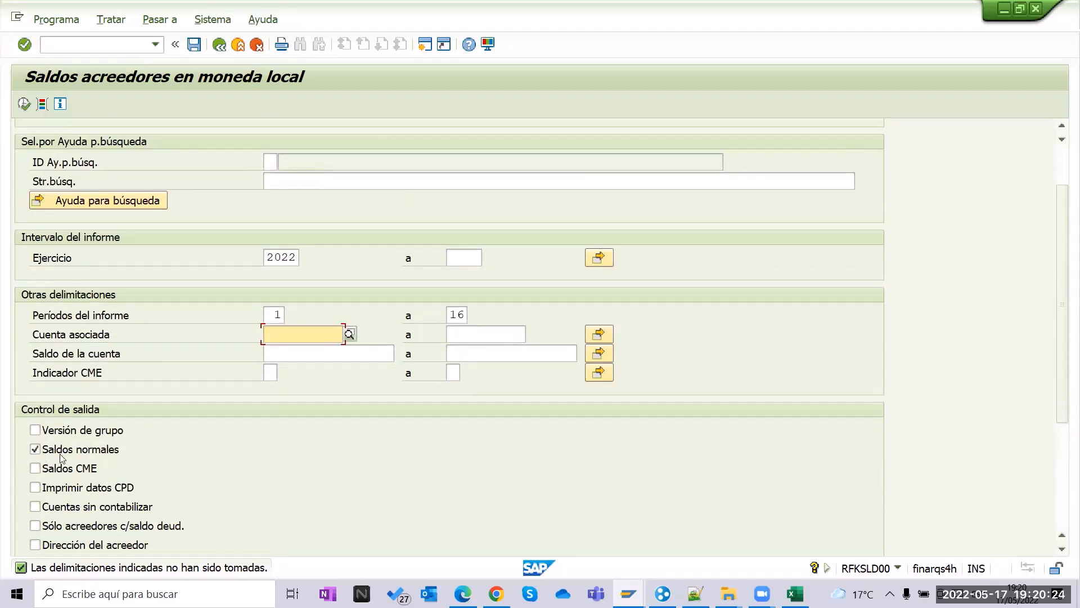
pyautogui.scroll(-4, 291, 484)
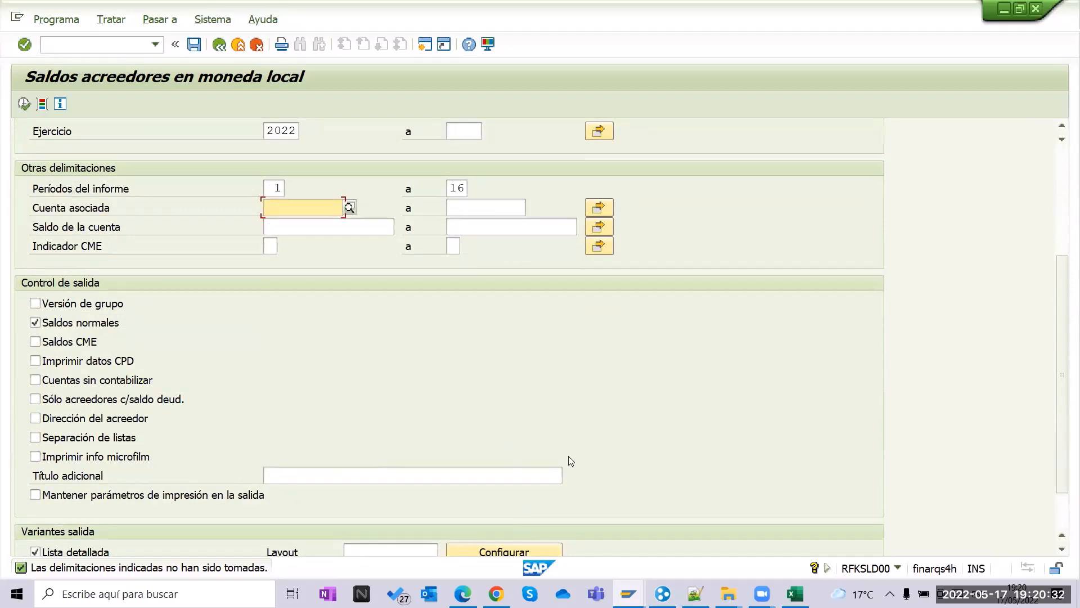
pyautogui.scroll(-1, 363, 387)
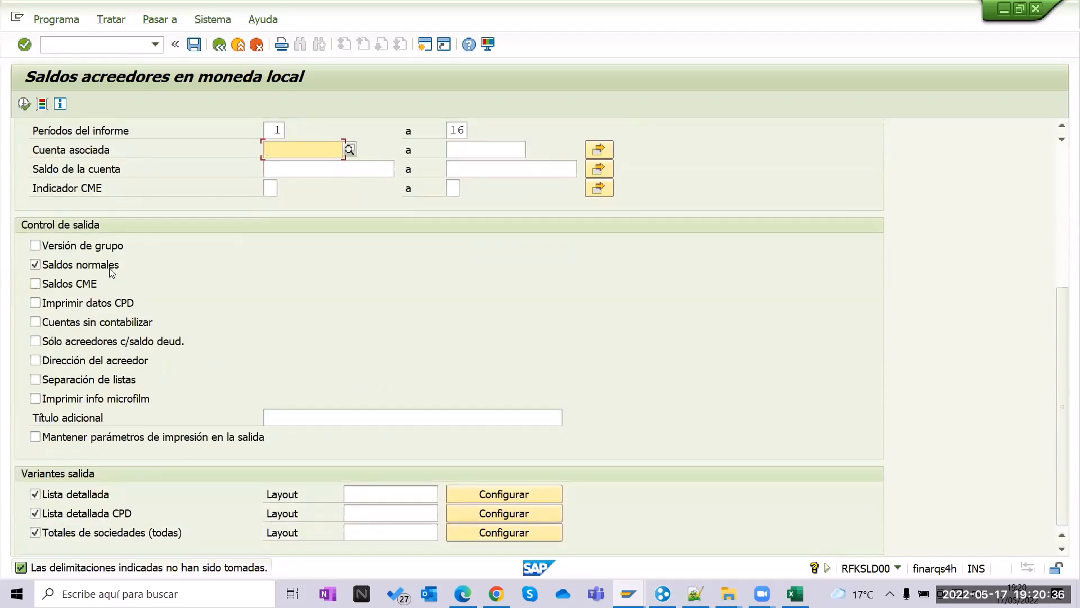
pyautogui.click(50, 284)
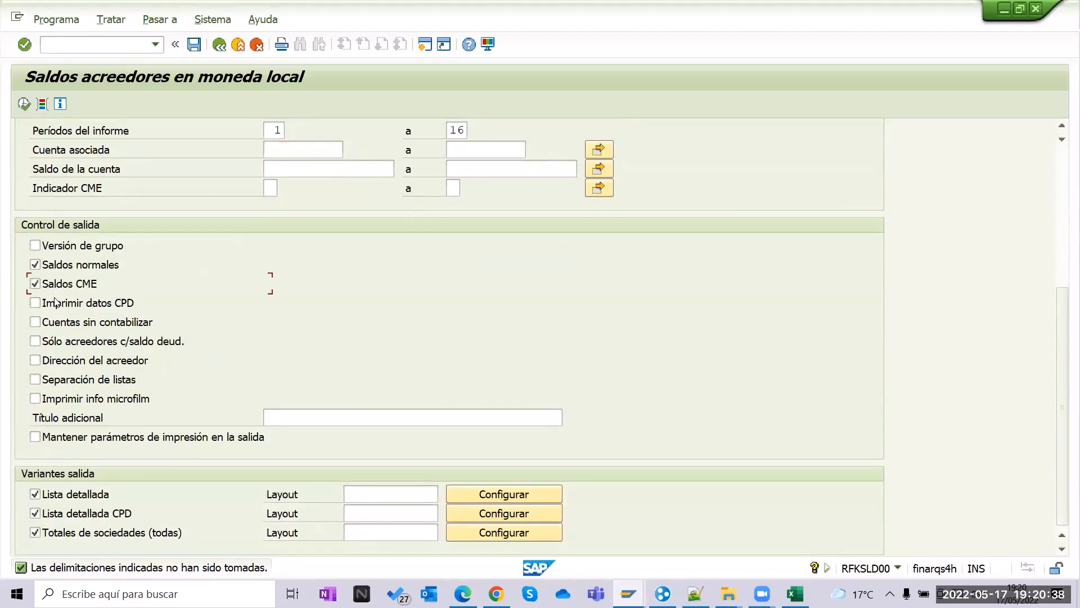
pyautogui.click(51, 322)
pyautogui.click(52, 341)
pyautogui.click(52, 360)
pyautogui.click(24, 104)
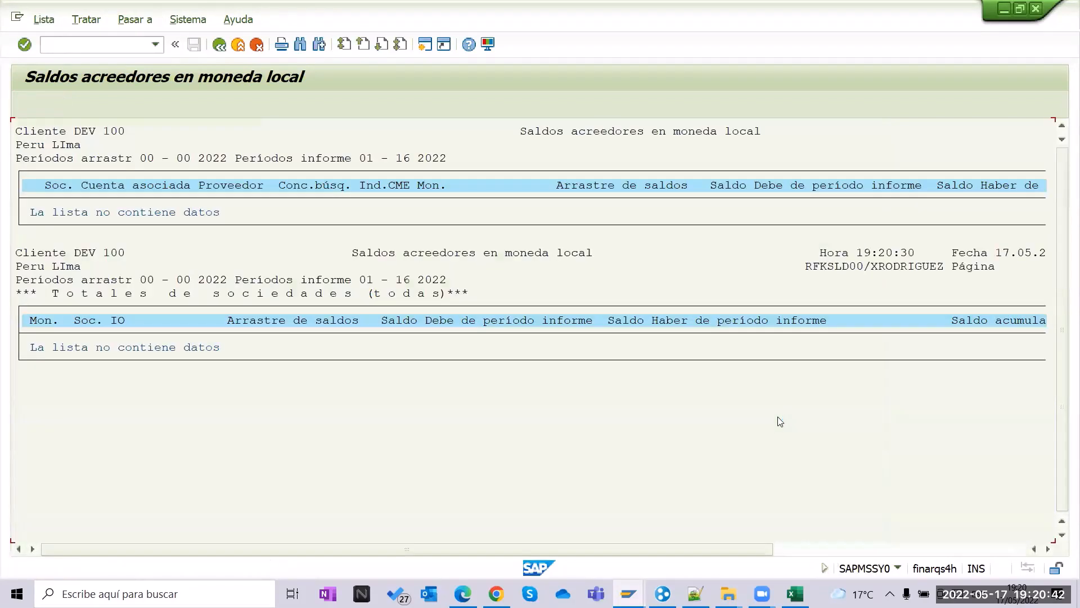
# Return to the selection screen, disable Dirección del acreedor in the output control, and run the report again.
pyautogui.click(831, 552)
pyautogui.moveTo(831, 552); pyautogui.dragTo(529, 553)
pyautogui.click(219, 44)
pyautogui.scroll(-3, 293, 413)
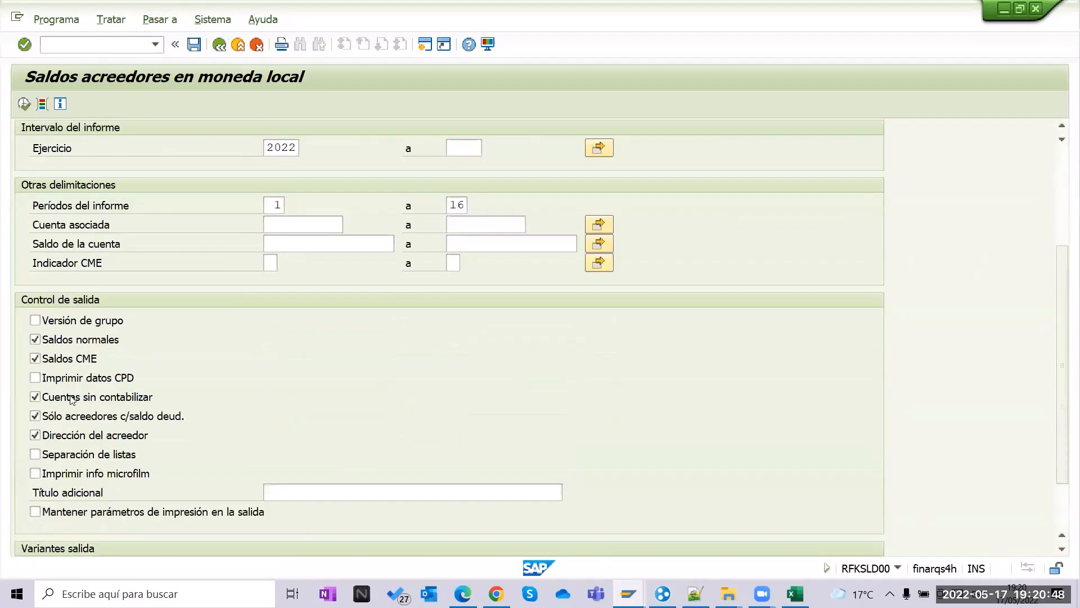
pyautogui.click(57, 434)
pyautogui.press('F8')
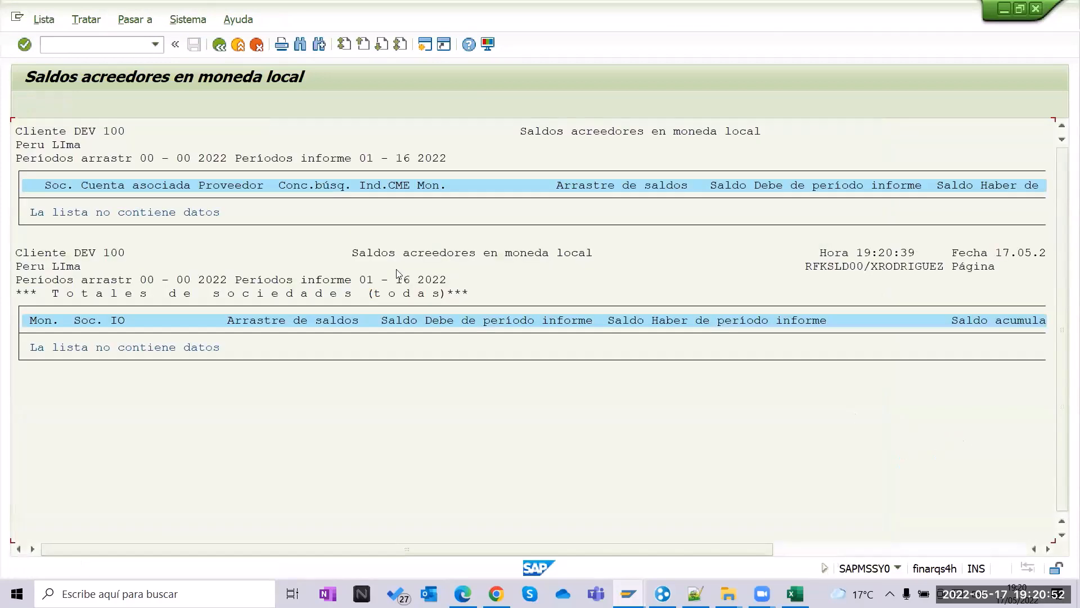
# Return to the selection screen, disable Saldos CME in the output control, and rerun the report.
pyautogui.click(219, 45)
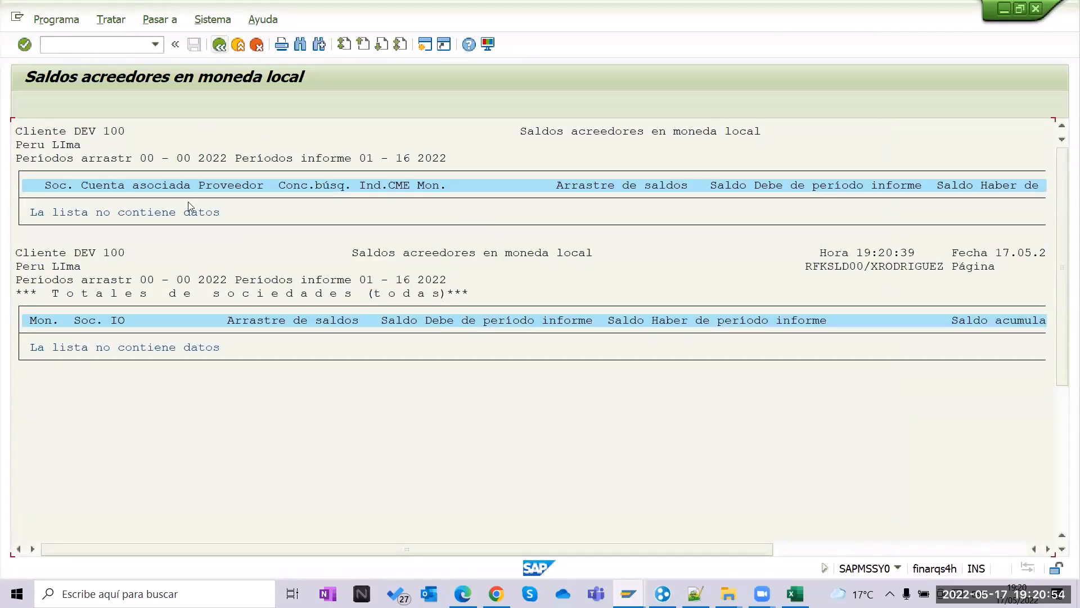
pyautogui.scroll(-3, 96, 499)
pyautogui.click(59, 461)
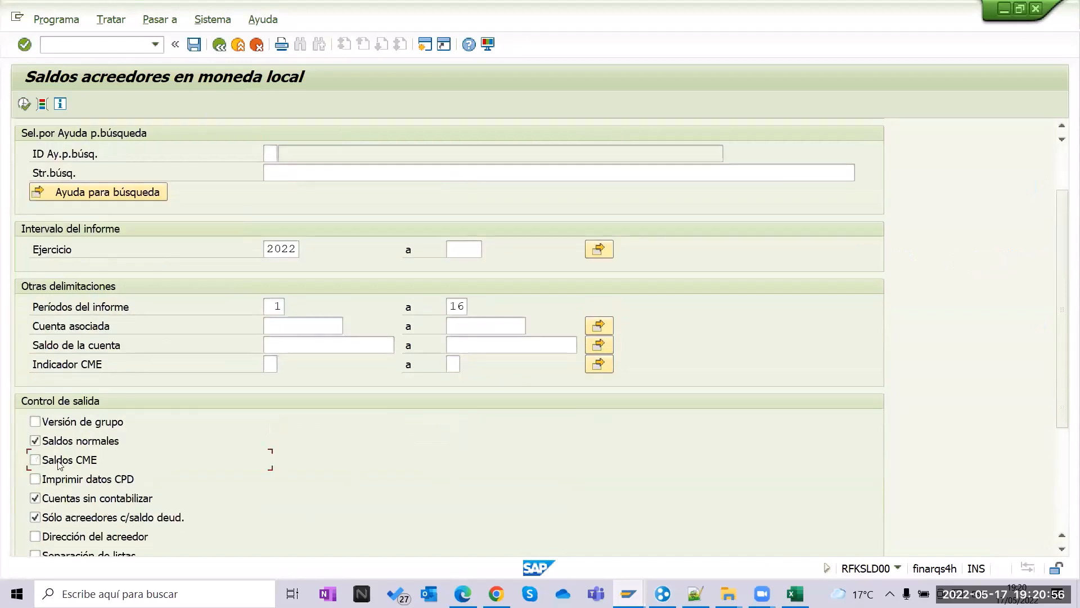
pyautogui.click(24, 103)
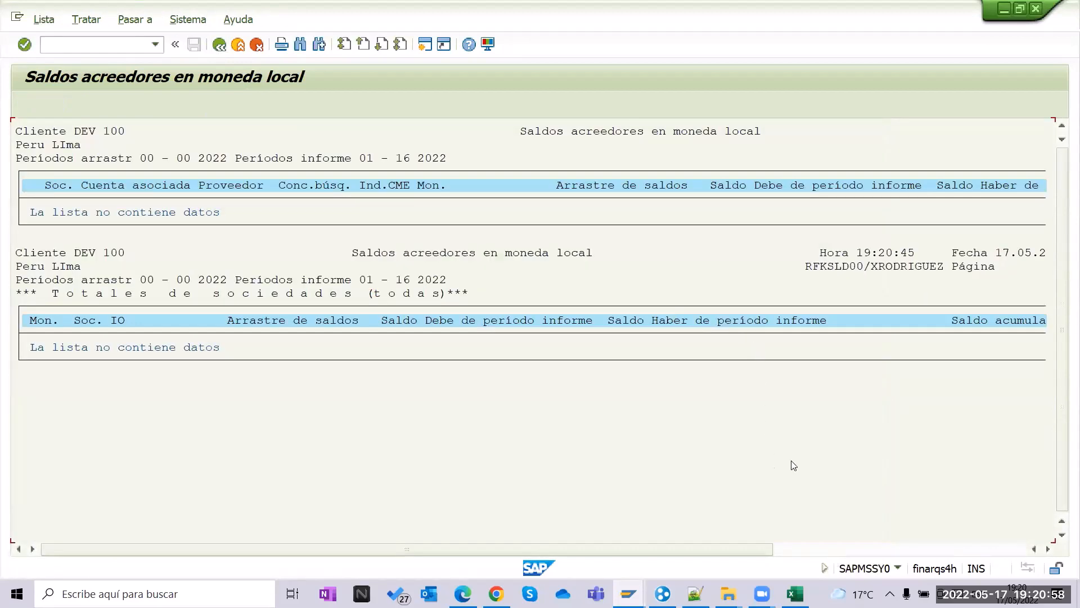
# Go back to the selection criteria, disable Cuentas sin contabilizar, and rerun the report.
pyautogui.click(219, 45)
pyautogui.scroll(-3, 118, 473)
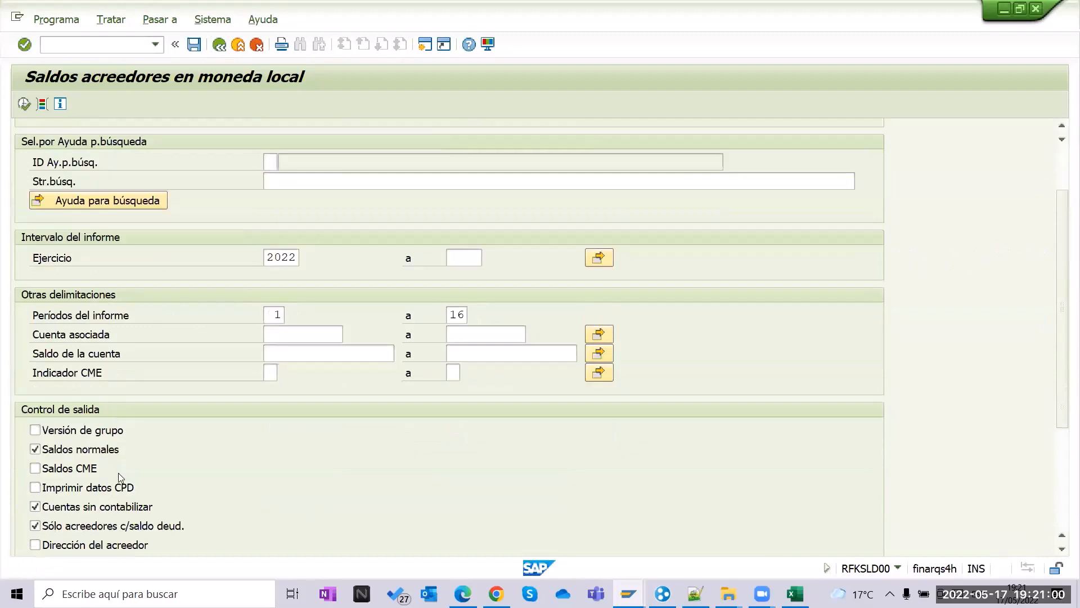
pyautogui.click(80, 502)
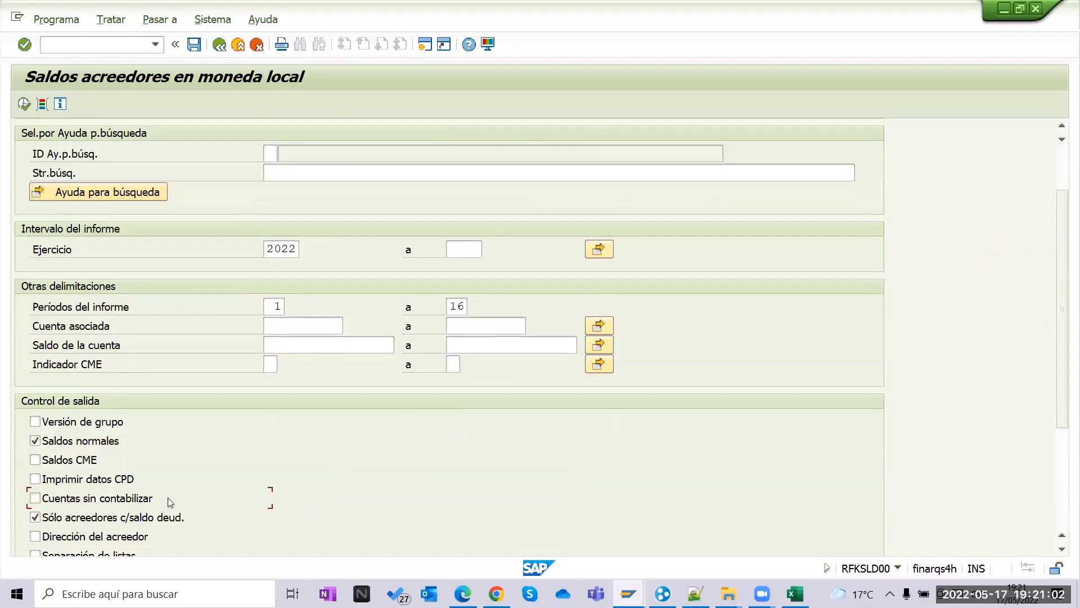
pyautogui.click(24, 104)
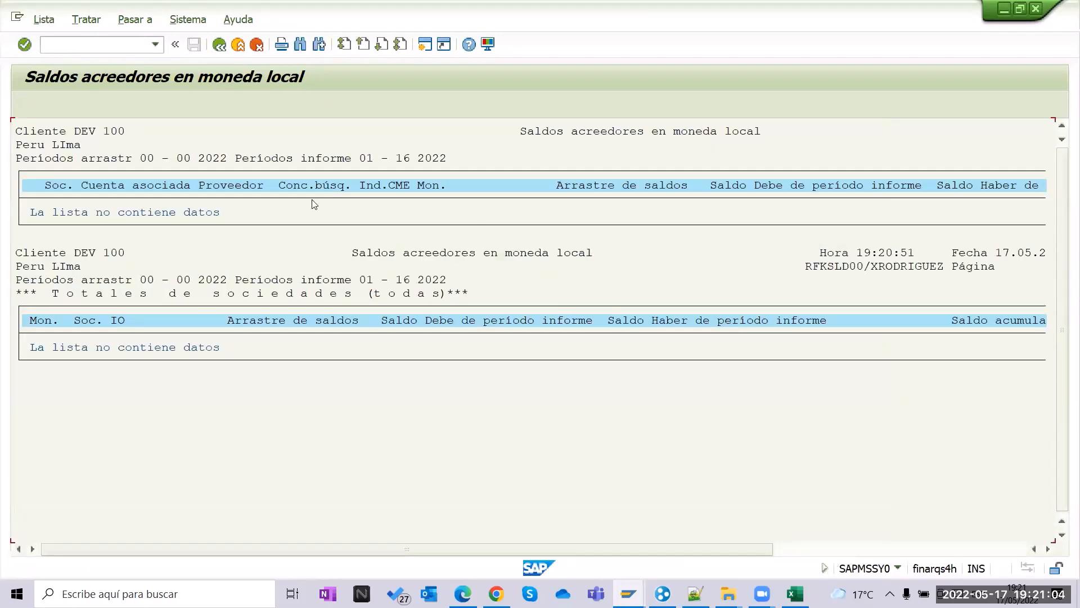
# Go back to the selection criteria, disable Sólo acreedores c/saldo deud., and rerun the report with only Saldos normales.
pyautogui.click(219, 45)
pyautogui.scroll(-3, 62, 518)
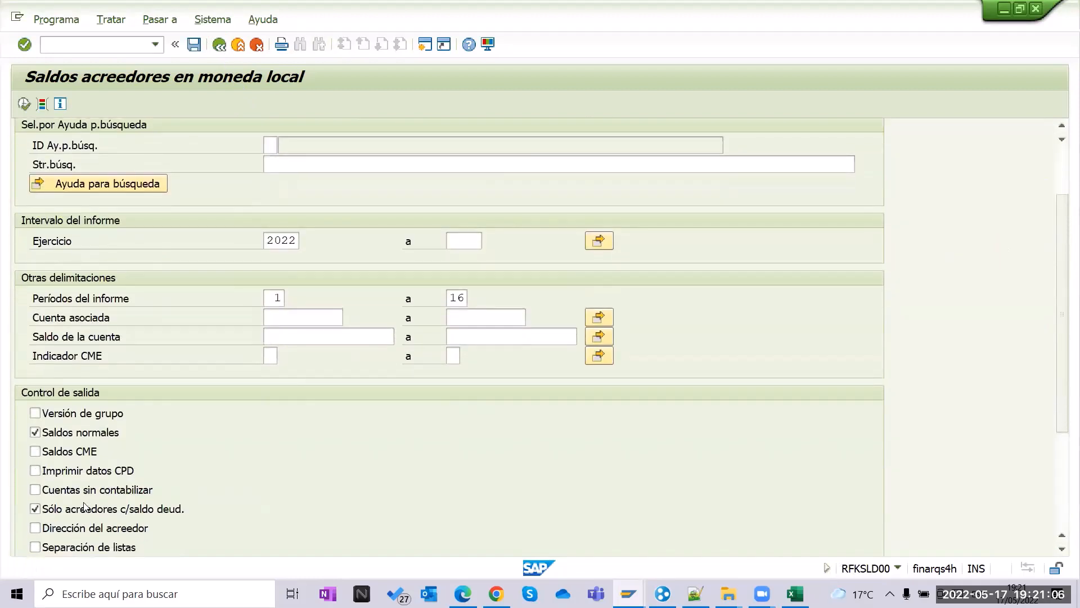
pyautogui.click(61, 512)
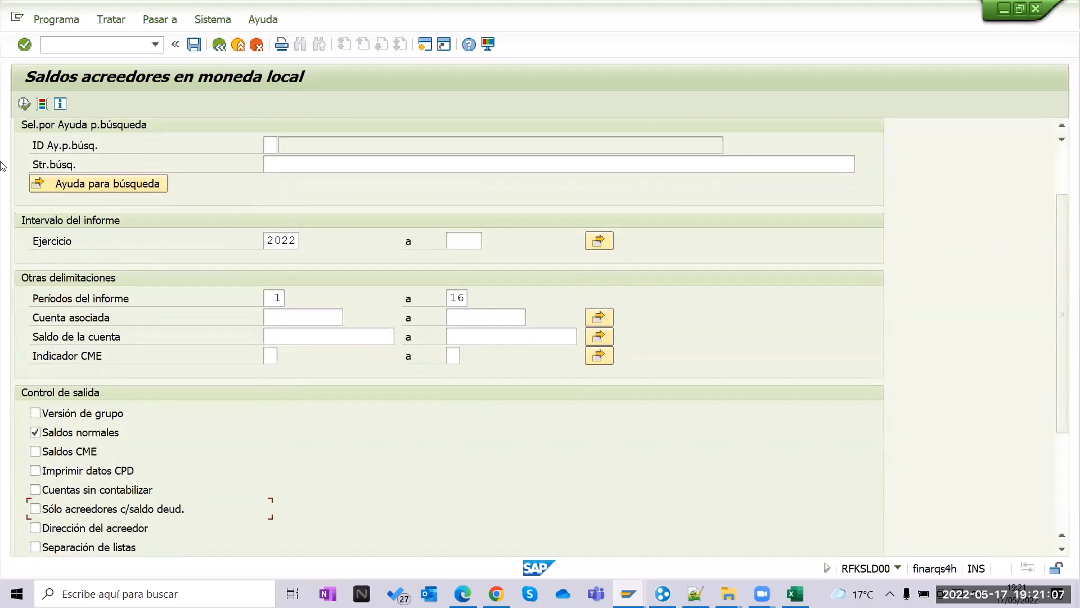
pyautogui.click(24, 103)
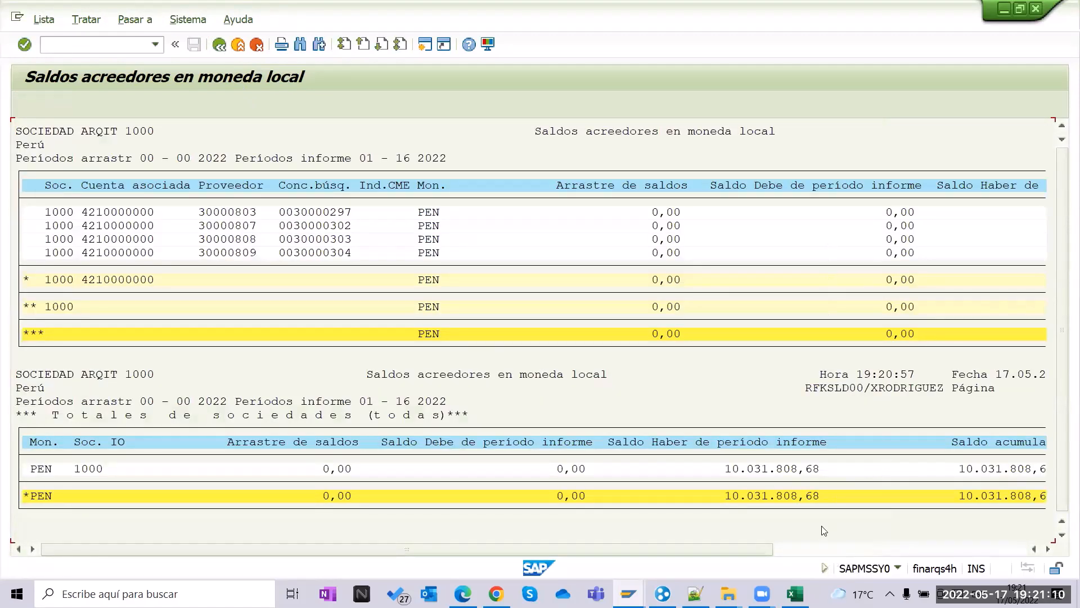
# Return to the selection screen, disable Saldos normales, enable Cuentas sin contabilizar, and try to run the report.
pyautogui.click(219, 45)
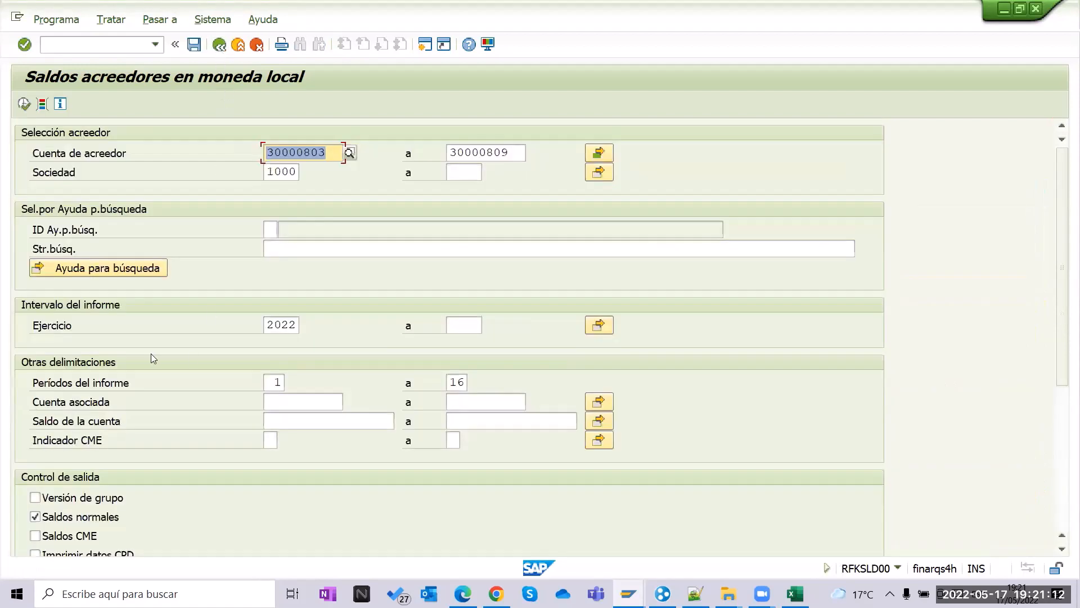
pyautogui.click(85, 518)
pyautogui.scroll(-3, 245, 529)
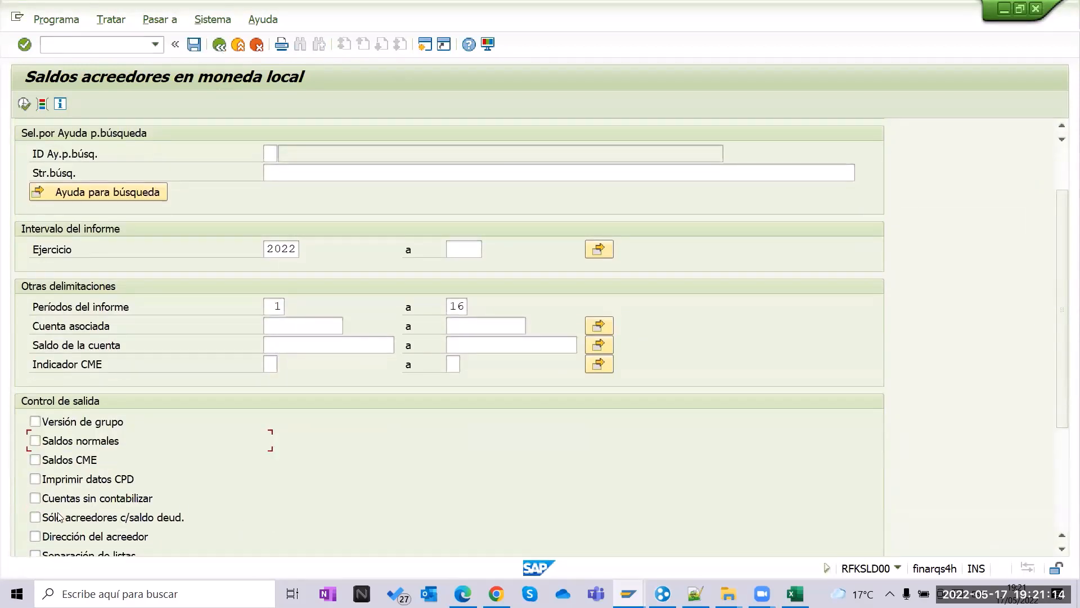
pyautogui.click(72, 499)
pyautogui.click(23, 103)
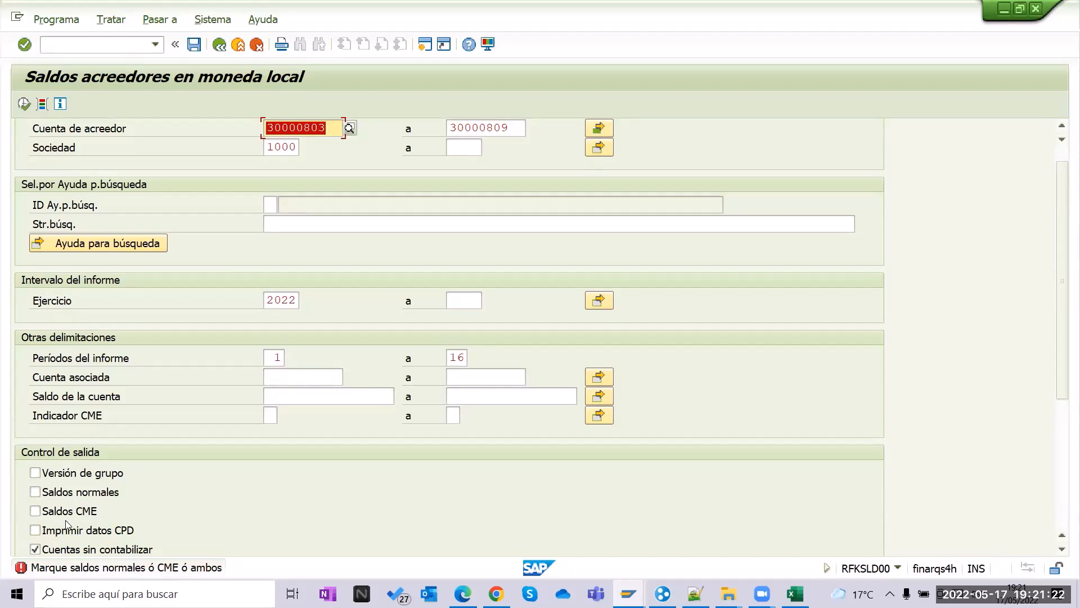
# Enable Saldos normales alongside Cuentas sin contabilizar, run the report, and examine the vendors' credit and accumulated balances.
pyautogui.click(72, 492)
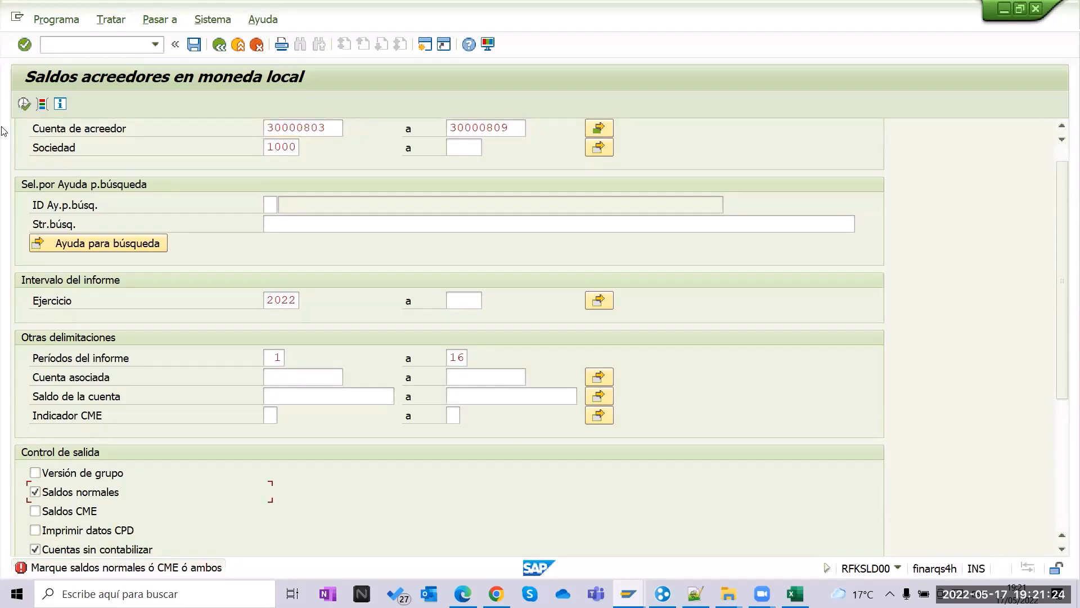
pyautogui.click(23, 104)
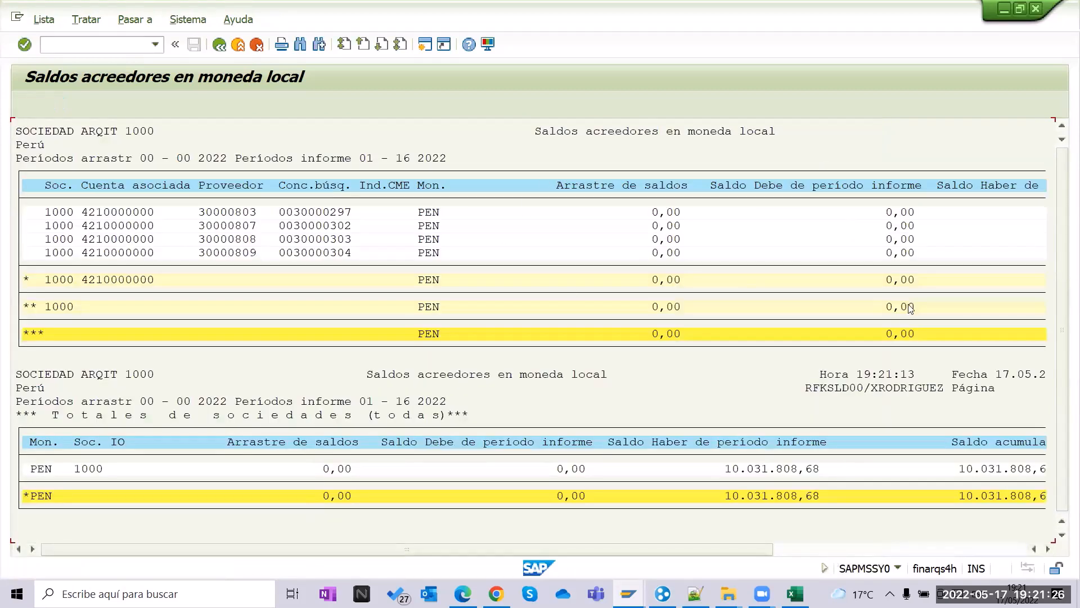
pyautogui.click(815, 549)
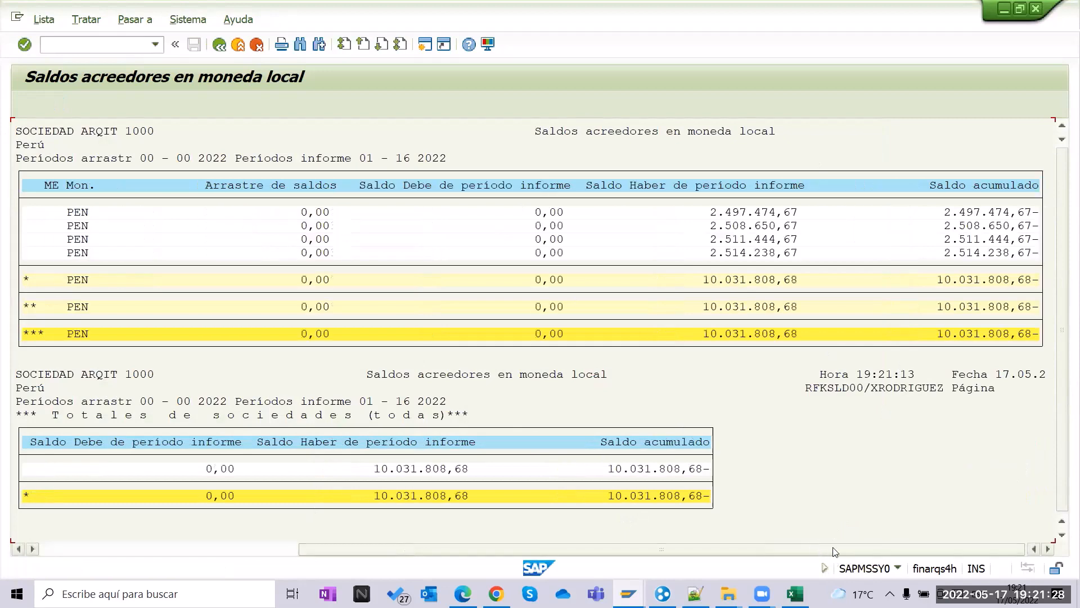
pyautogui.moveTo(868, 551); pyautogui.dragTo(312, 544)
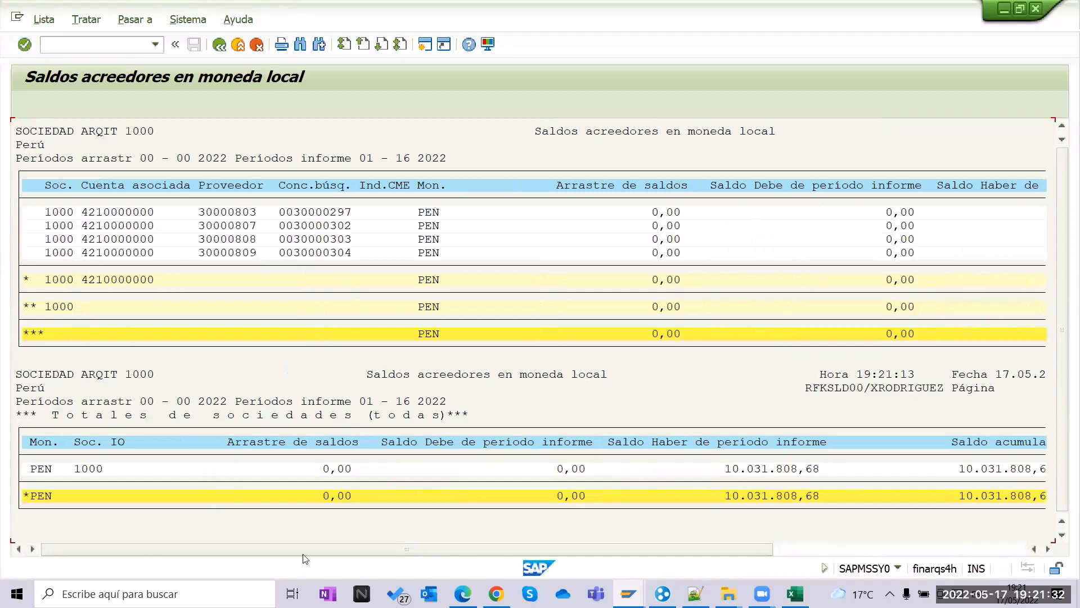
# Return to the selection screen and review its report interval, further delimitations, output control options and output variants.
pyautogui.click(219, 45)
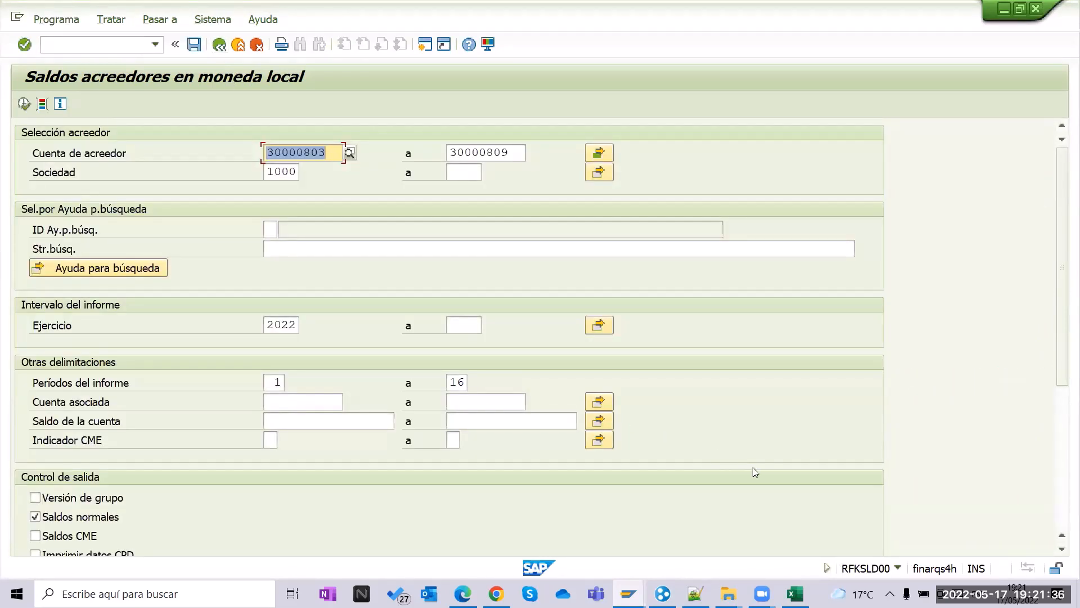
pyautogui.click(597, 175)
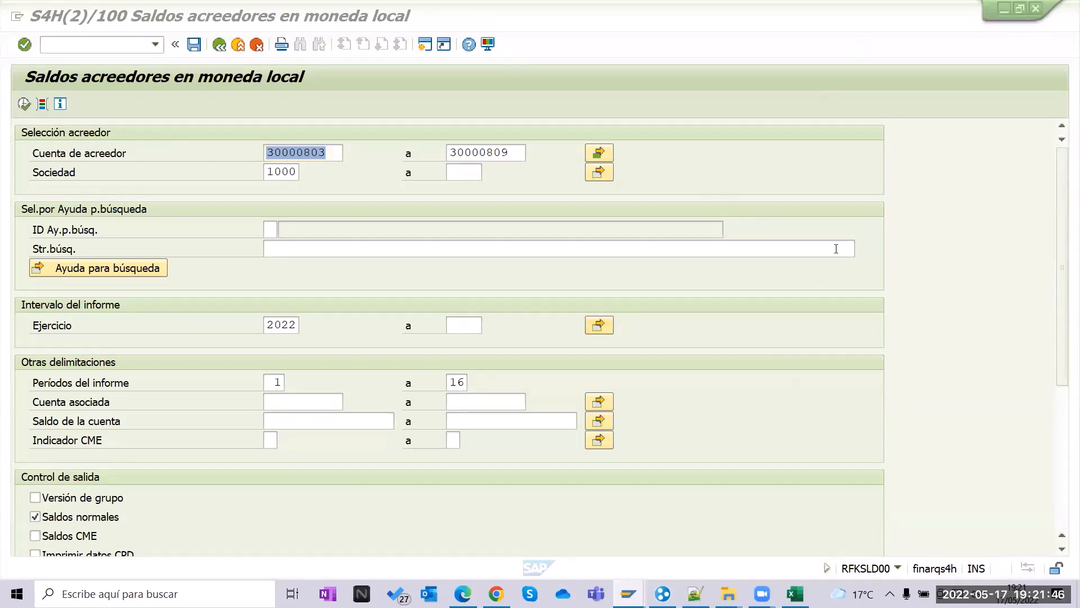
pyautogui.scroll(-2, 699, 436)
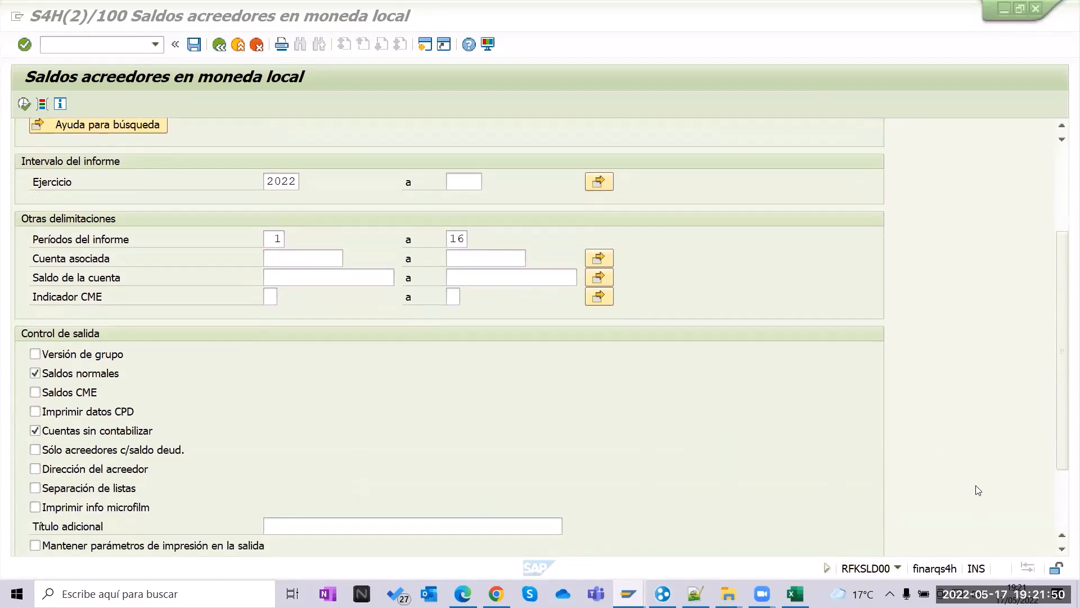
pyautogui.scroll(-2, 976, 489)
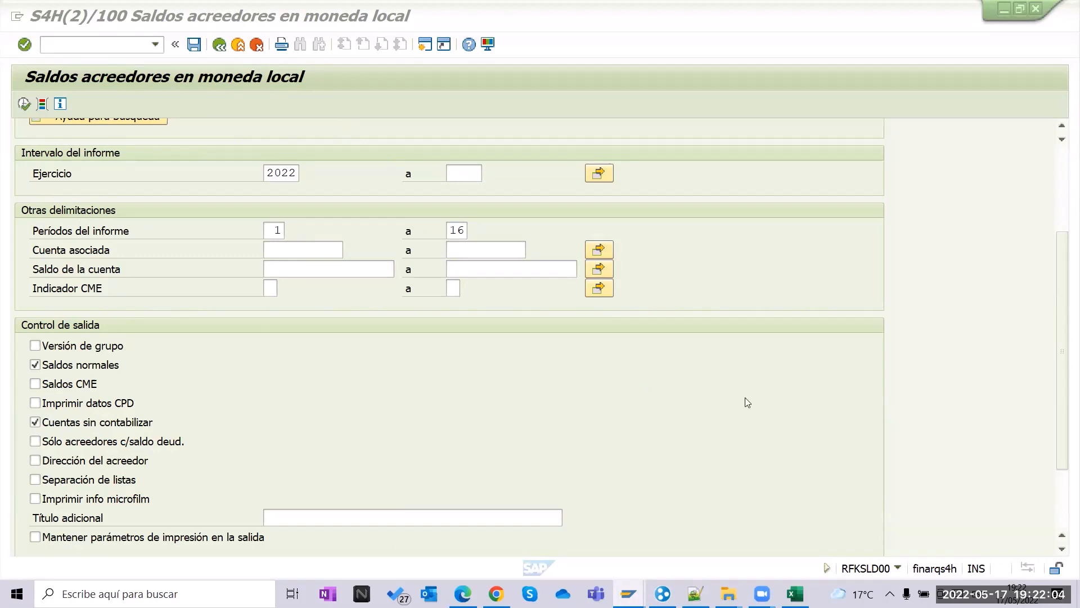
pyautogui.scroll(-1, 199, 481)
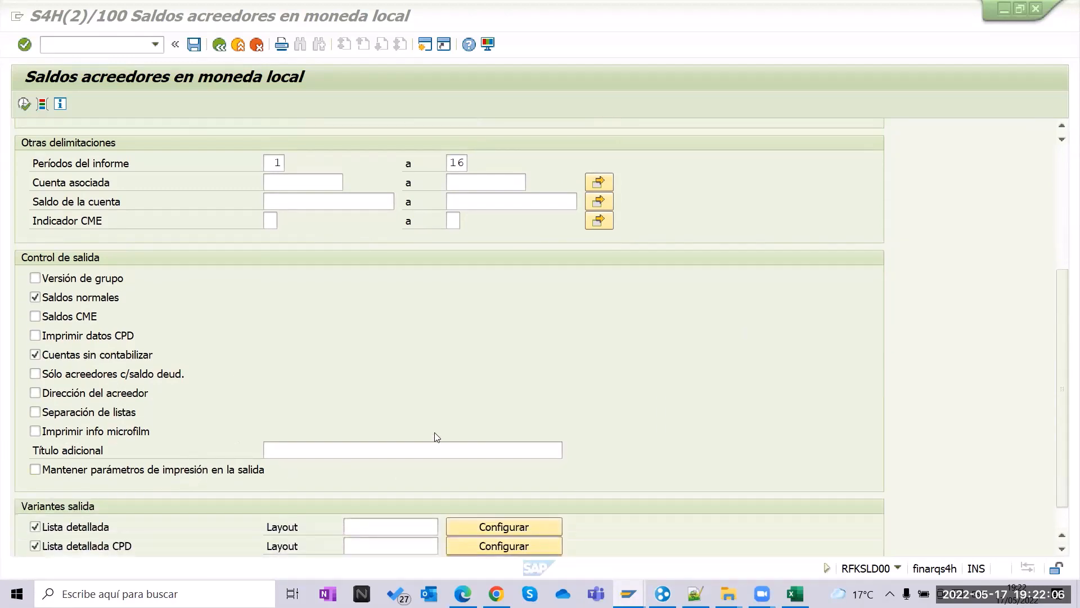
pyautogui.scroll(2, 439, 444)
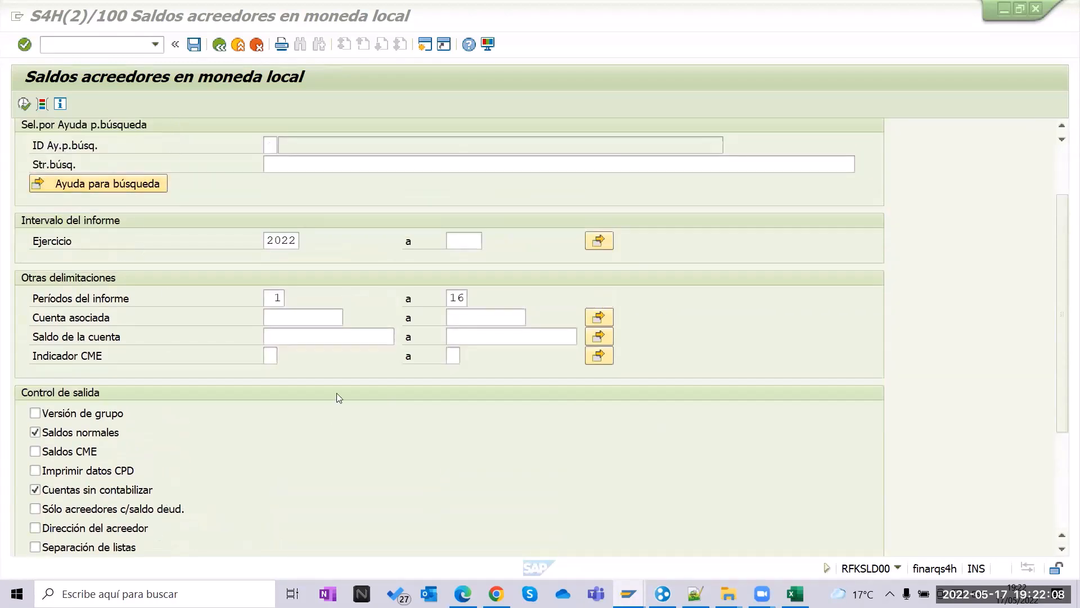
pyautogui.scroll(-1, 121, 403)
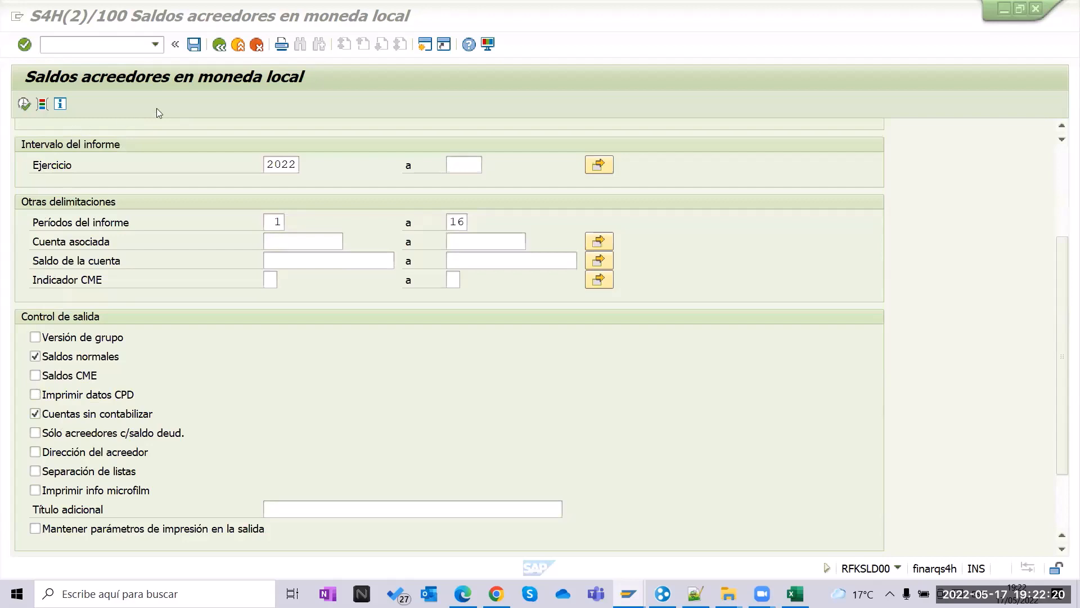
pyautogui.click(746, 517)
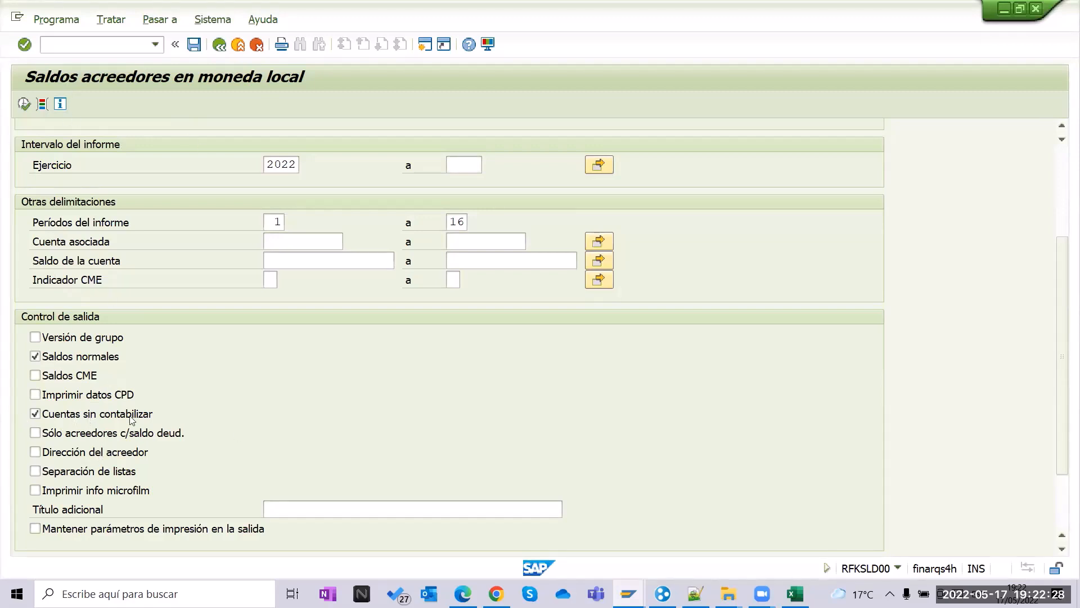
# Enable Sólo acreedores c/saldo deud., disable Cuentas sin contabilizar, and run the report.
pyautogui.scroll(-2, 535, 464)
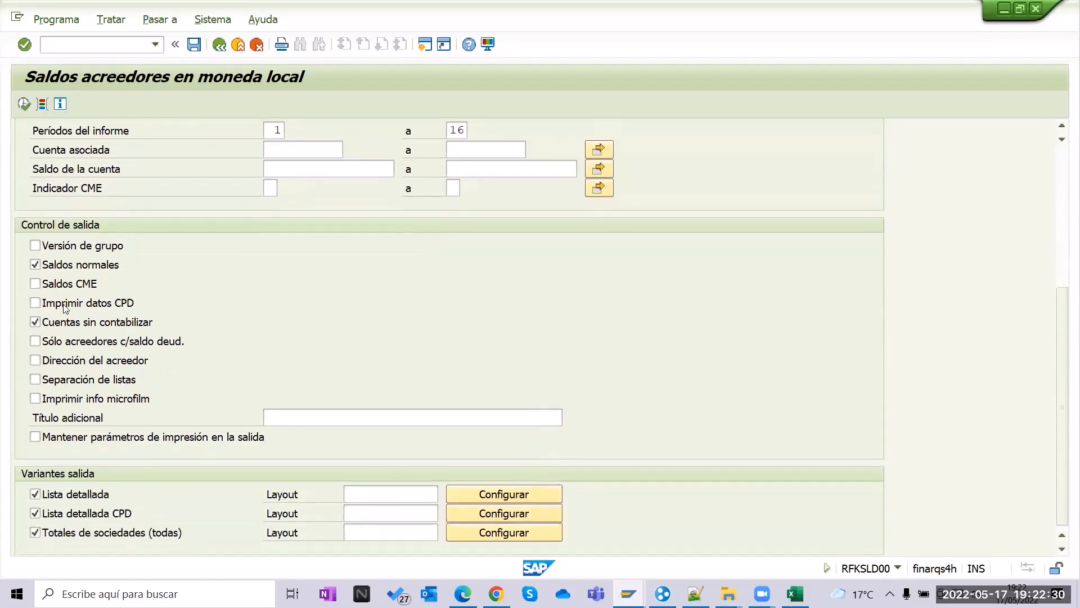
pyautogui.click(64, 341)
pyautogui.click(66, 324)
pyautogui.click(24, 105)
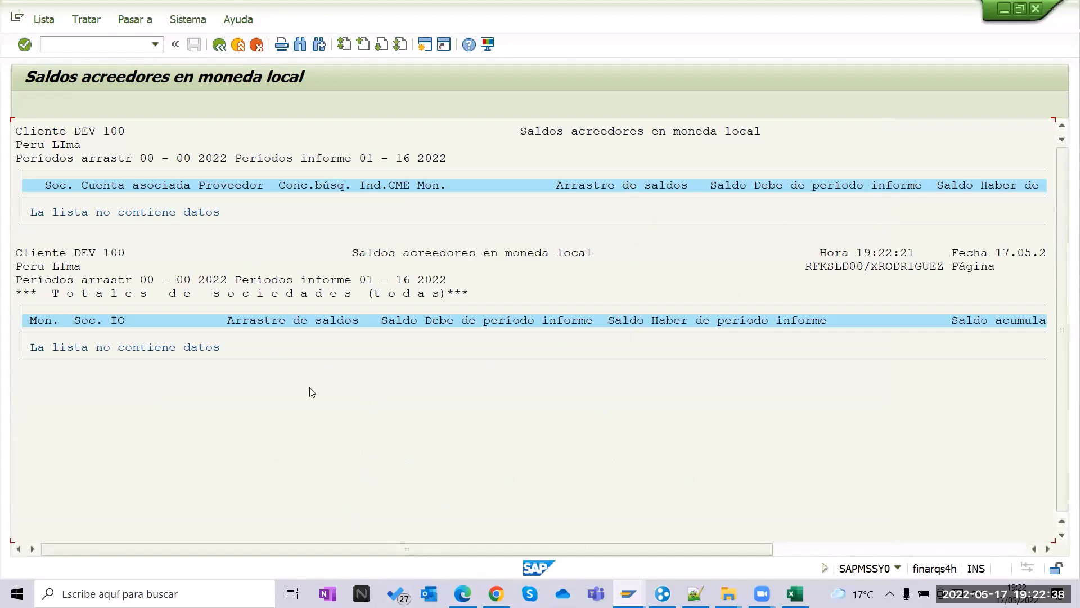
# Return to the selection screen, check the Cuenta asociada and Saldo de la cuenta fields, leave them empty, and rerun the report.
pyautogui.click(219, 45)
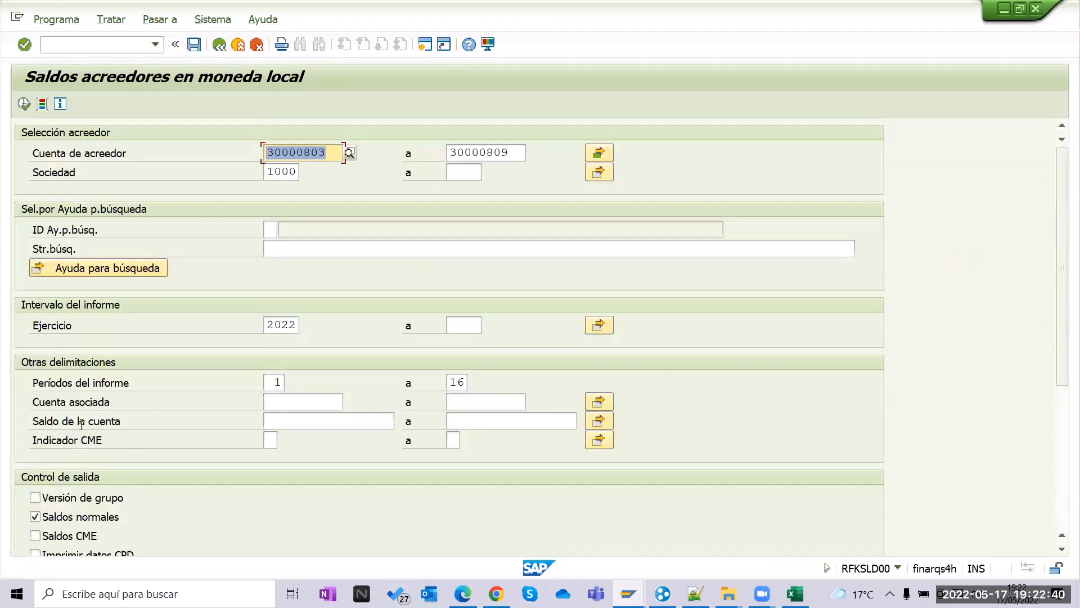
pyautogui.scroll(-5, 72, 511)
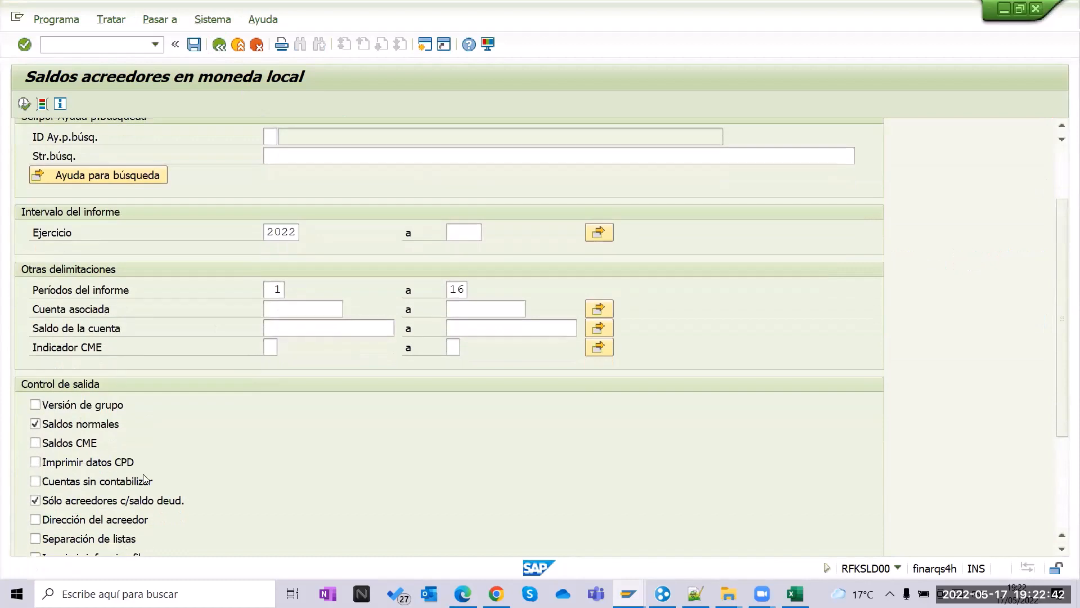
pyautogui.scroll(-3, 144, 487)
pyautogui.scroll(-1, 144, 495)
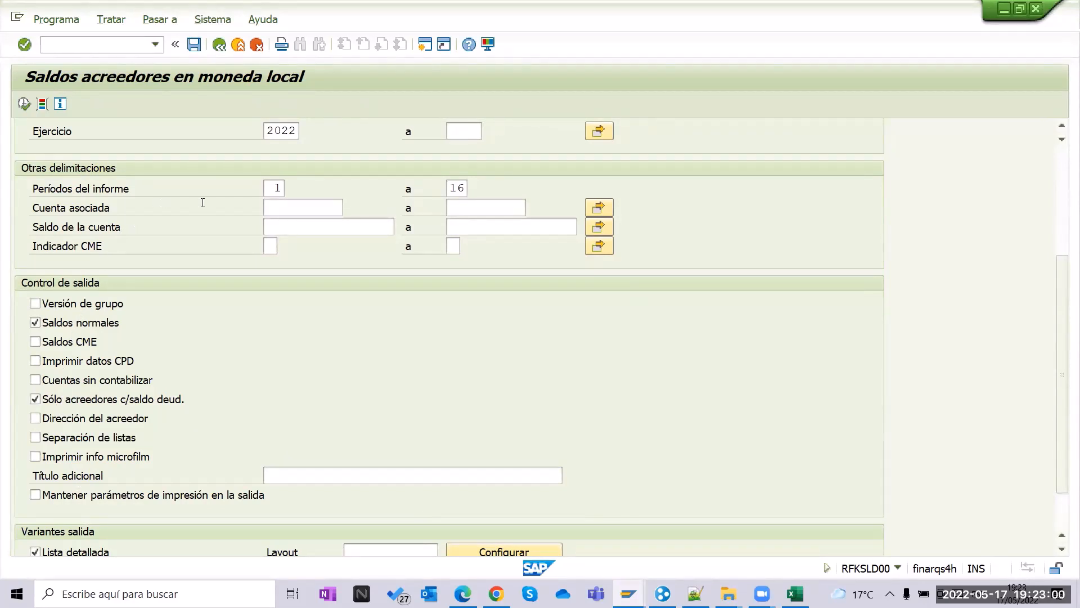
pyautogui.click(298, 209)
pyautogui.press('Tab')
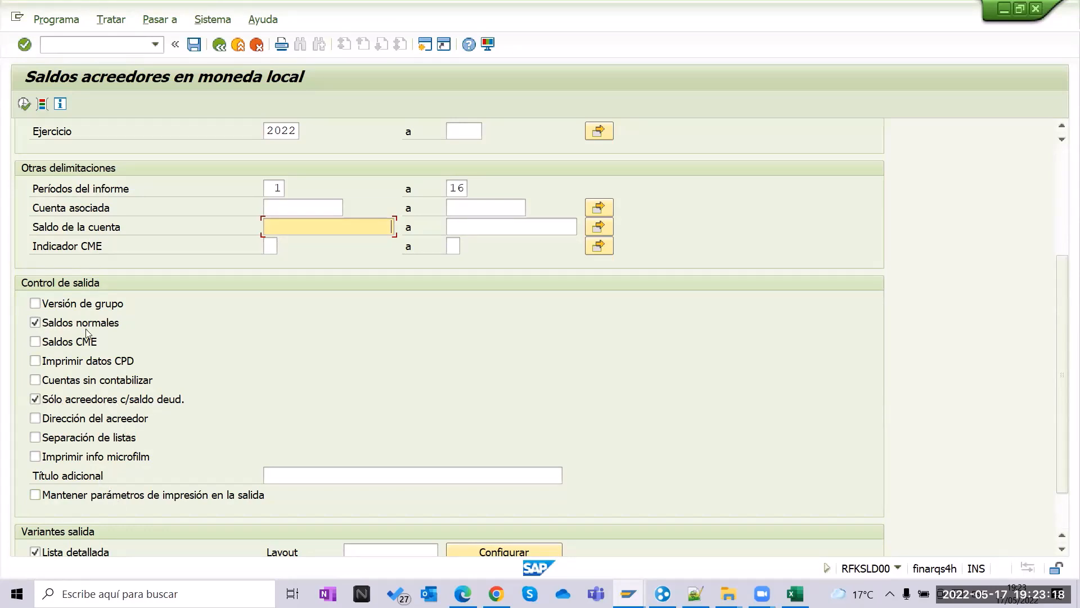
pyautogui.click(24, 104)
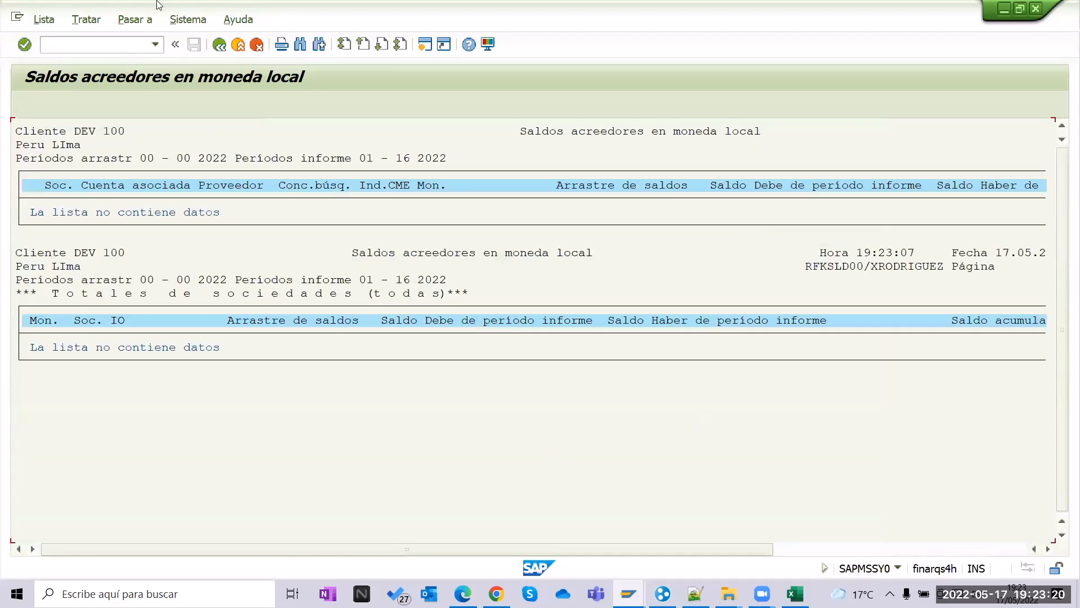
# Return to the selection screen, disable Sólo acreedores c/saldo deud., enable Saldos CME, and run the report.
pyautogui.click(218, 46)
pyautogui.scroll(-4, 80, 452)
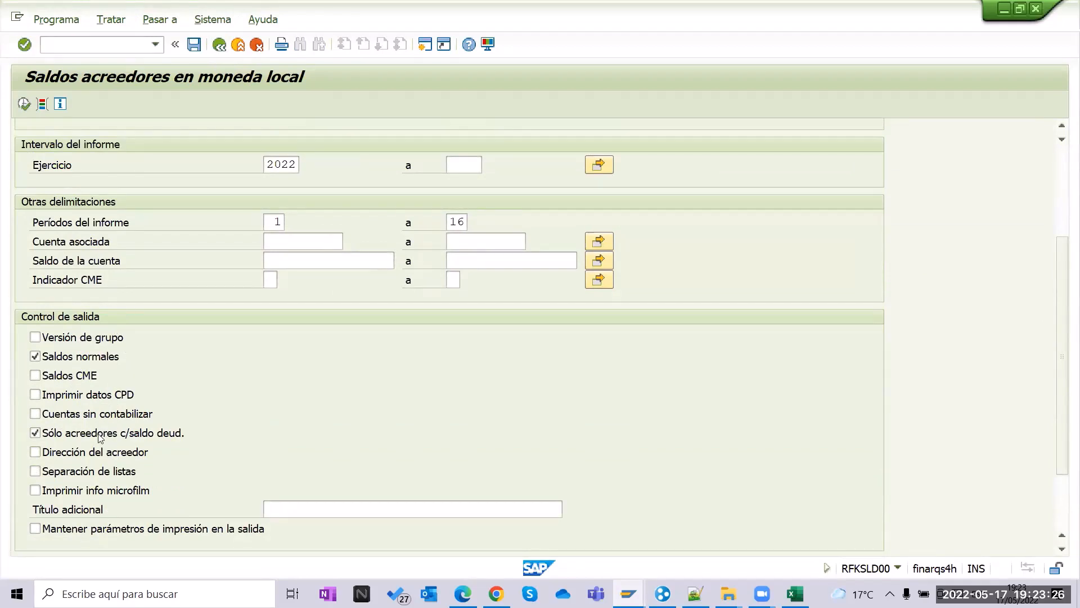
pyautogui.click(65, 438)
pyautogui.click(68, 376)
pyautogui.click(24, 103)
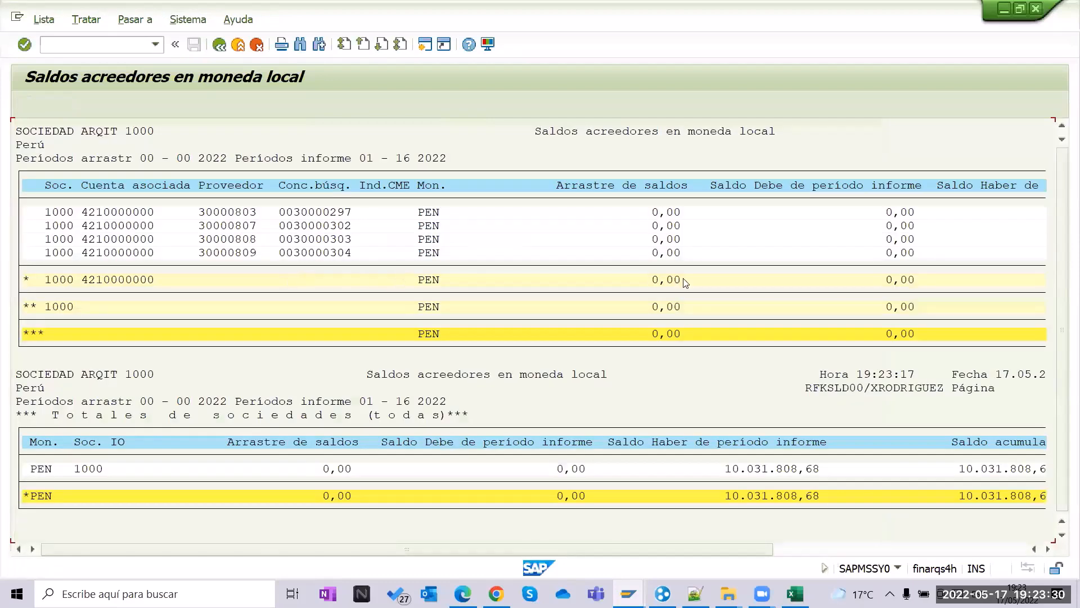
# Return to the selection screen, run the report with Versión de grupo enabled, and check its balance columns.
pyautogui.click(219, 45)
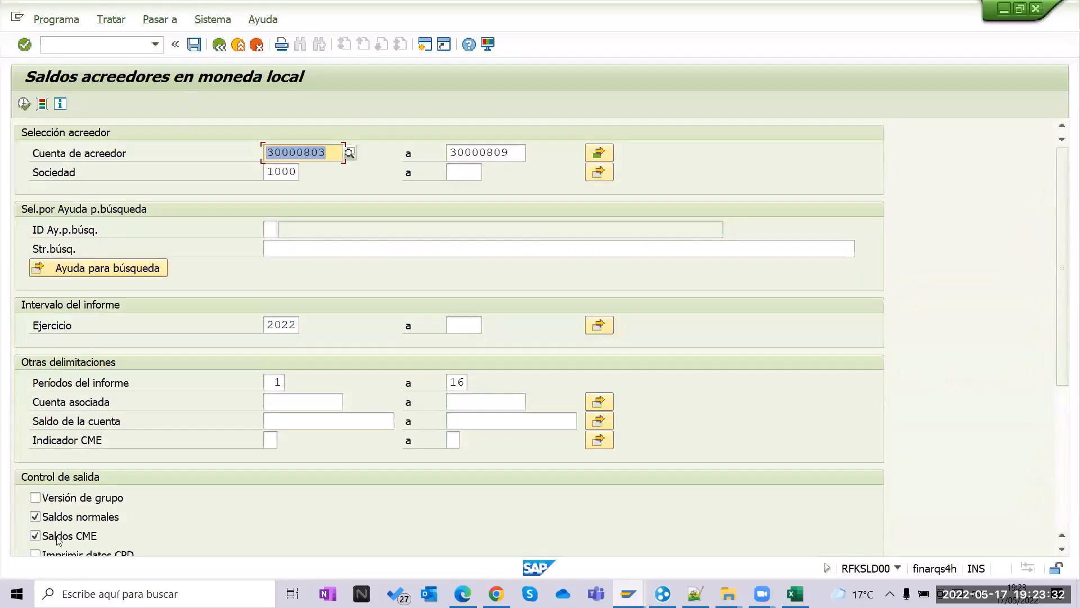
pyautogui.click(63, 499)
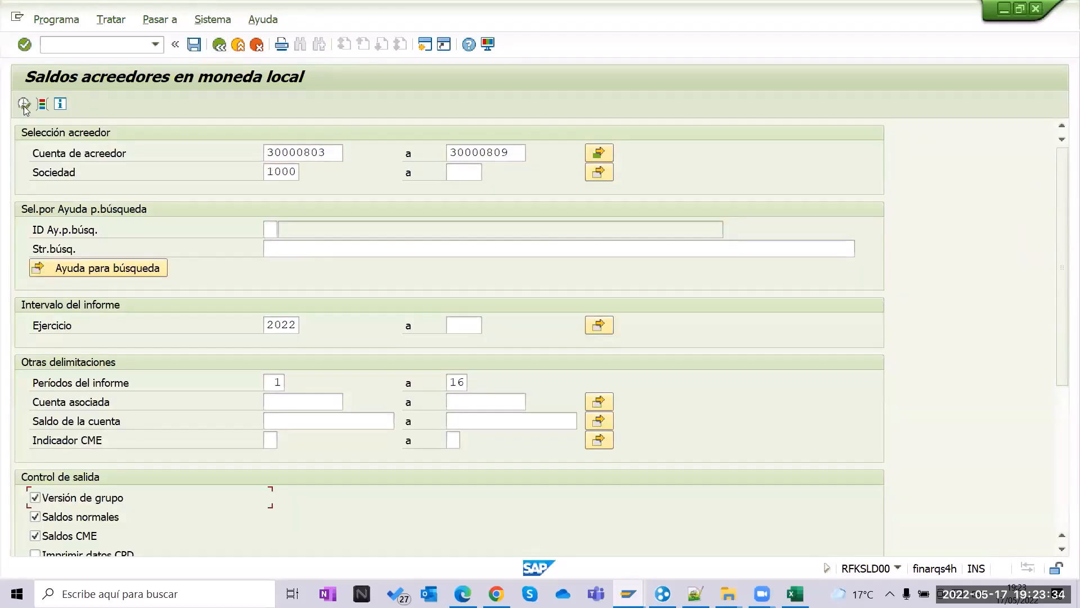
pyautogui.click(24, 104)
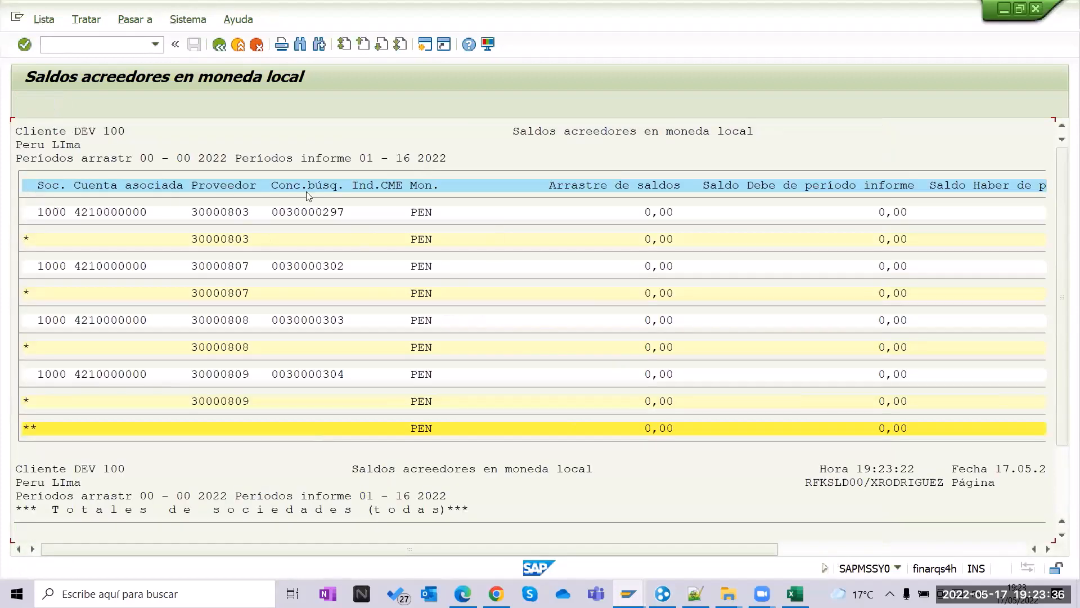
pyautogui.click(985, 550)
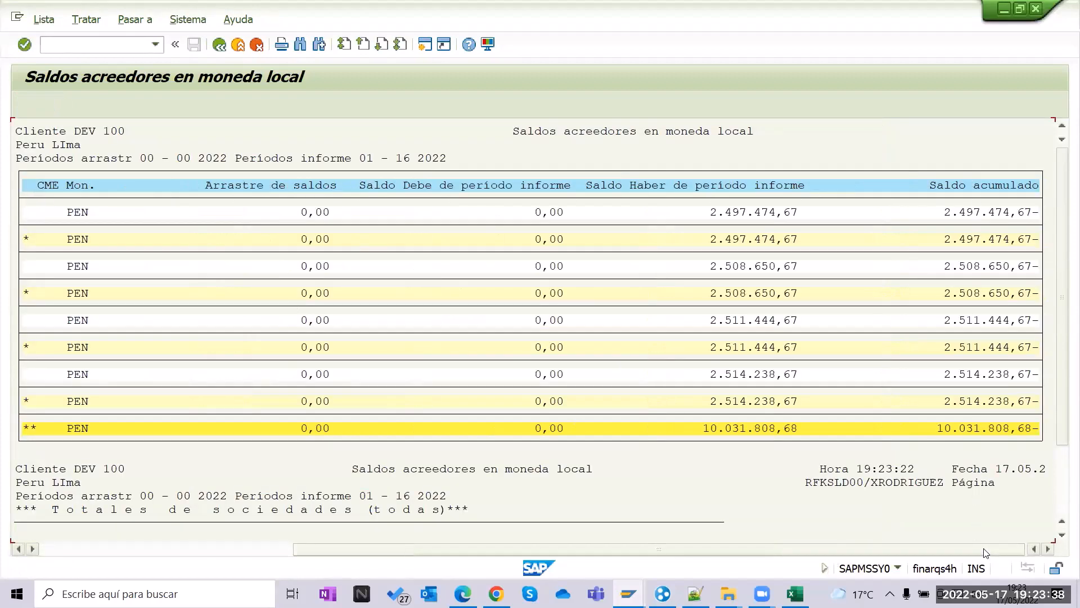
pyautogui.moveTo(980, 550); pyautogui.dragTo(505, 557)
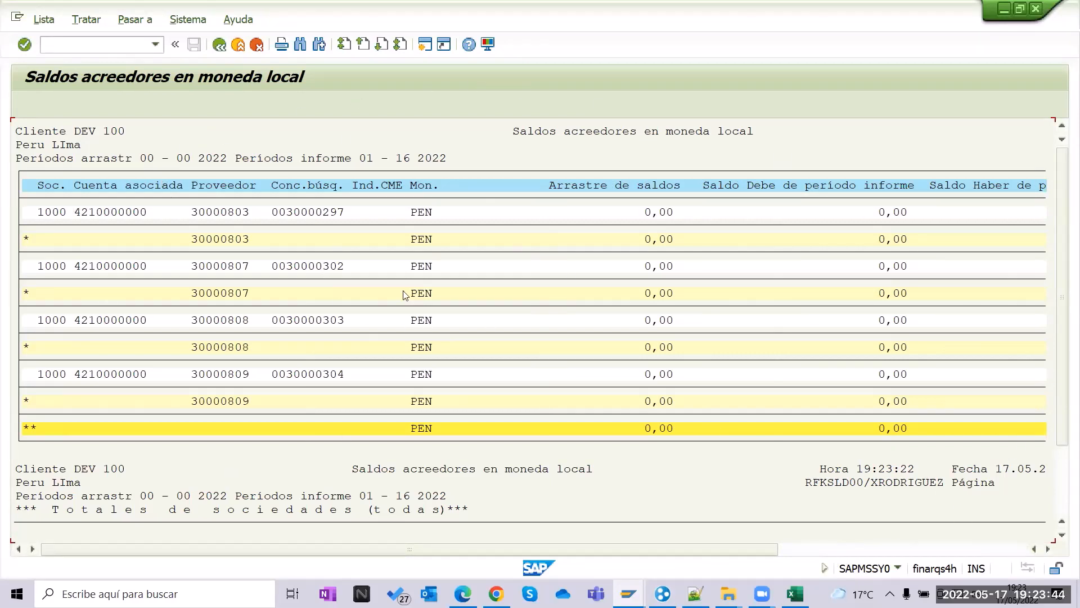
pyautogui.click(437, 214)
# Switch to Excel, examine the accounts payable T-accounts with their Debe and Haber sides on Hoja2, and go back to SAP.
pyautogui.click(795, 594)
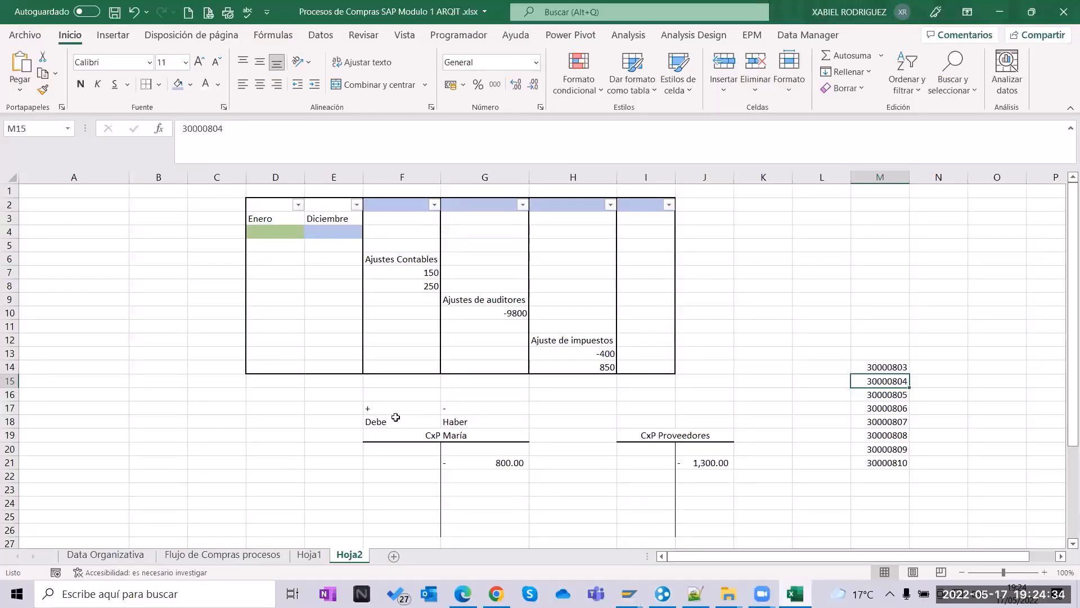
pyautogui.moveTo(393, 419); pyautogui.dragTo(680, 517)
pyautogui.click(418, 288)
pyautogui.click(466, 289)
pyautogui.click(411, 309)
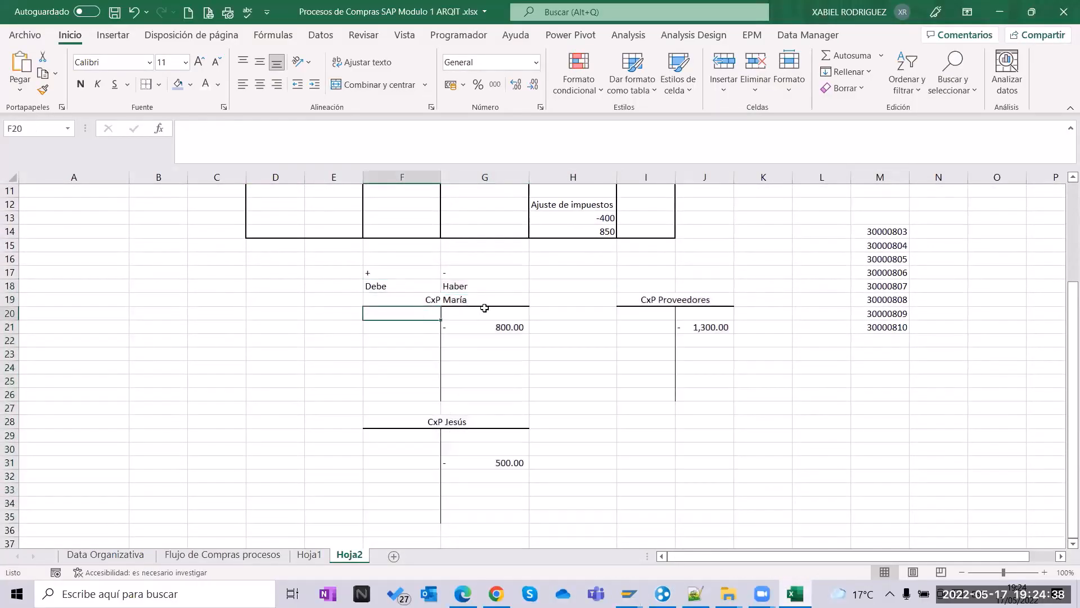
pyautogui.click(487, 310)
pyautogui.click(423, 311)
pyautogui.click(692, 301)
pyautogui.click(690, 404)
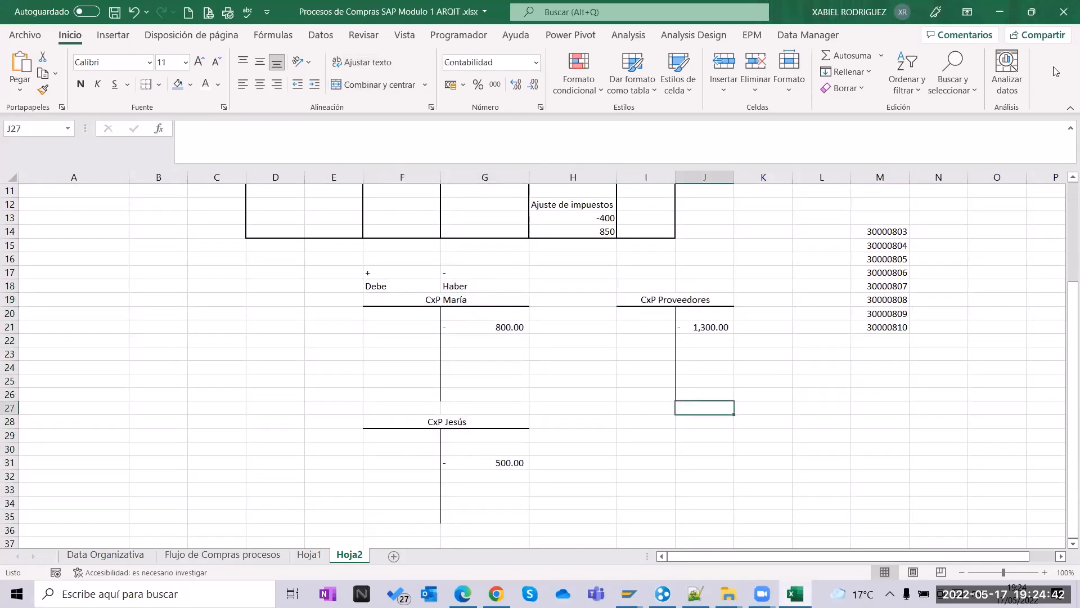
pyautogui.click(999, 12)
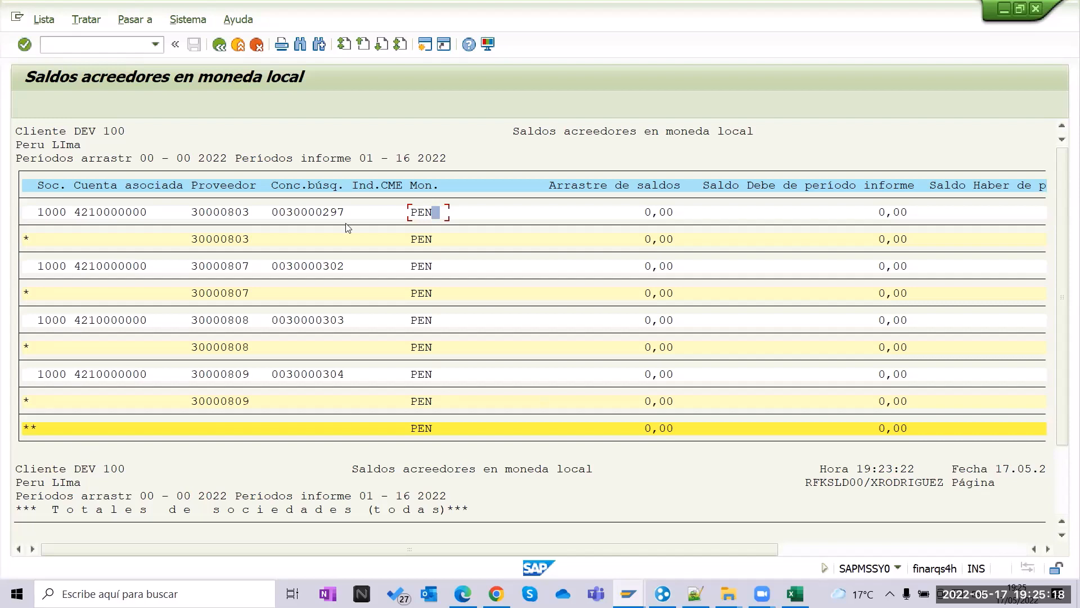
# Examine the report's company totals, return to the selection screen, and review its delimitations, output control options and output variants.
pyautogui.scroll(-3, 514, 393)
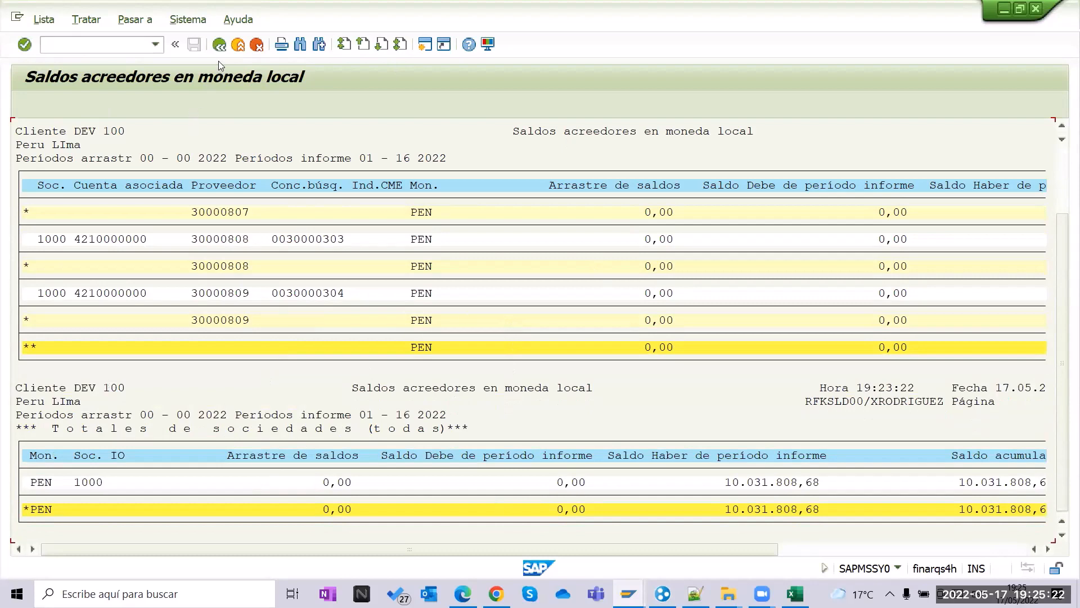
pyautogui.click(220, 45)
pyautogui.scroll(-5, 181, 534)
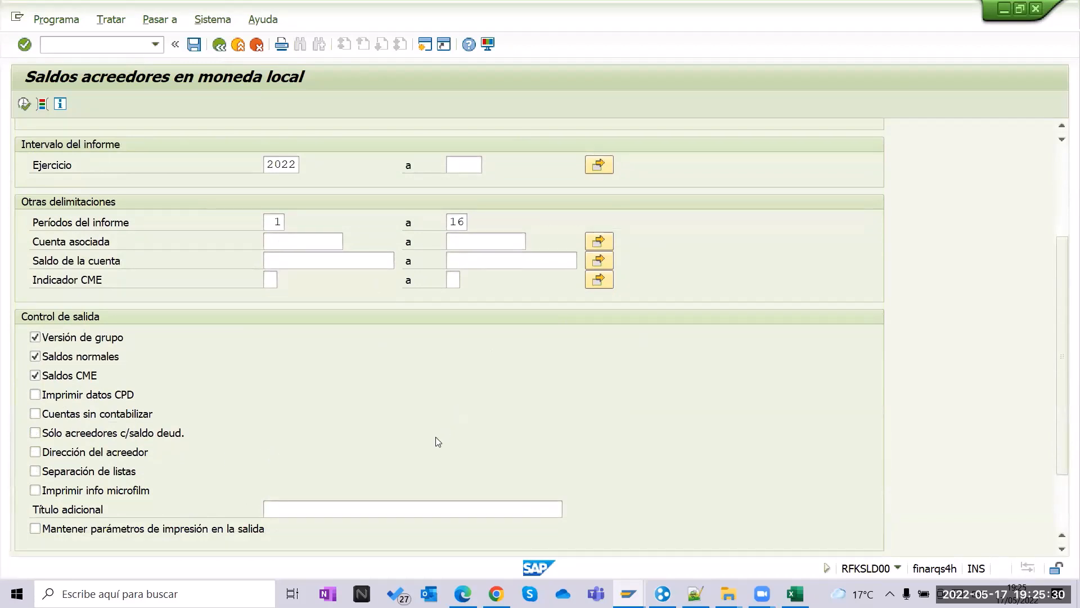
pyautogui.scroll(4, 435, 437)
pyautogui.scroll(1, 436, 437)
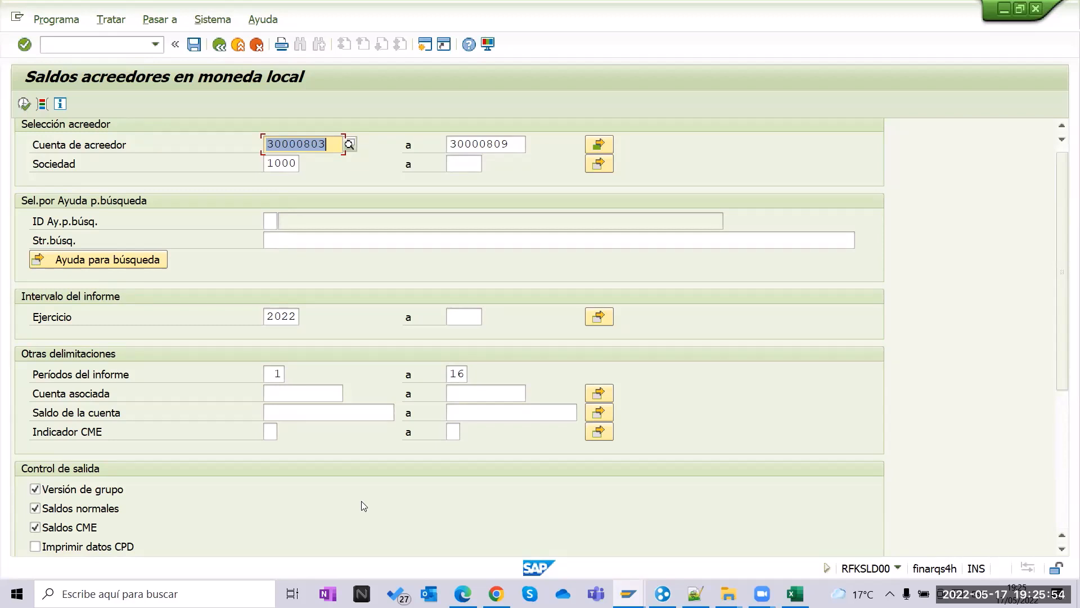
pyautogui.scroll(-1, 113, 448)
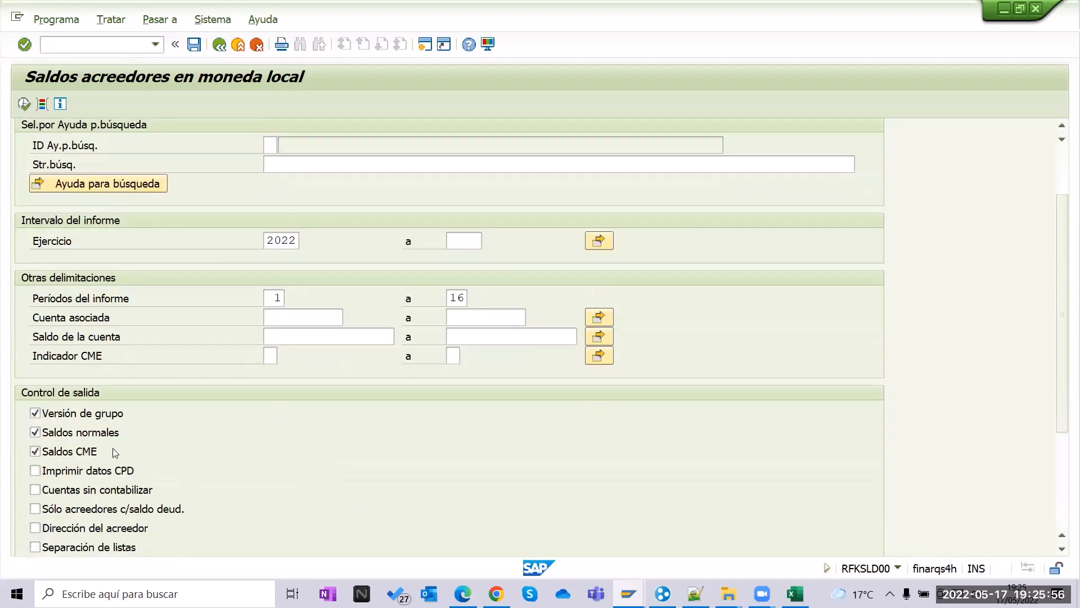
pyautogui.scroll(-1, 113, 448)
pyautogui.scroll(2, 94, 481)
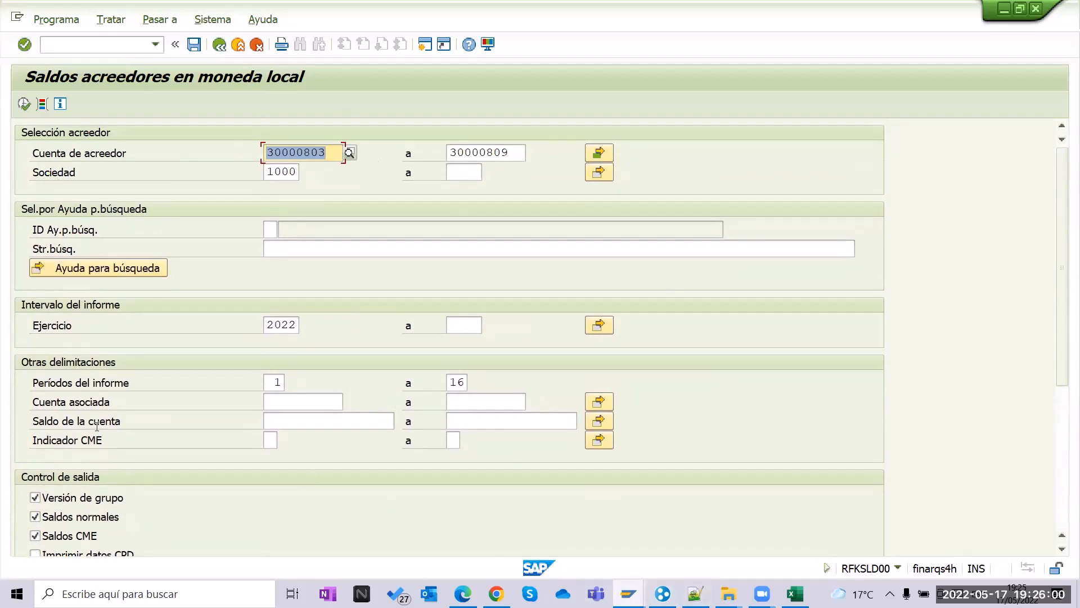
pyautogui.scroll(-2, 529, 220)
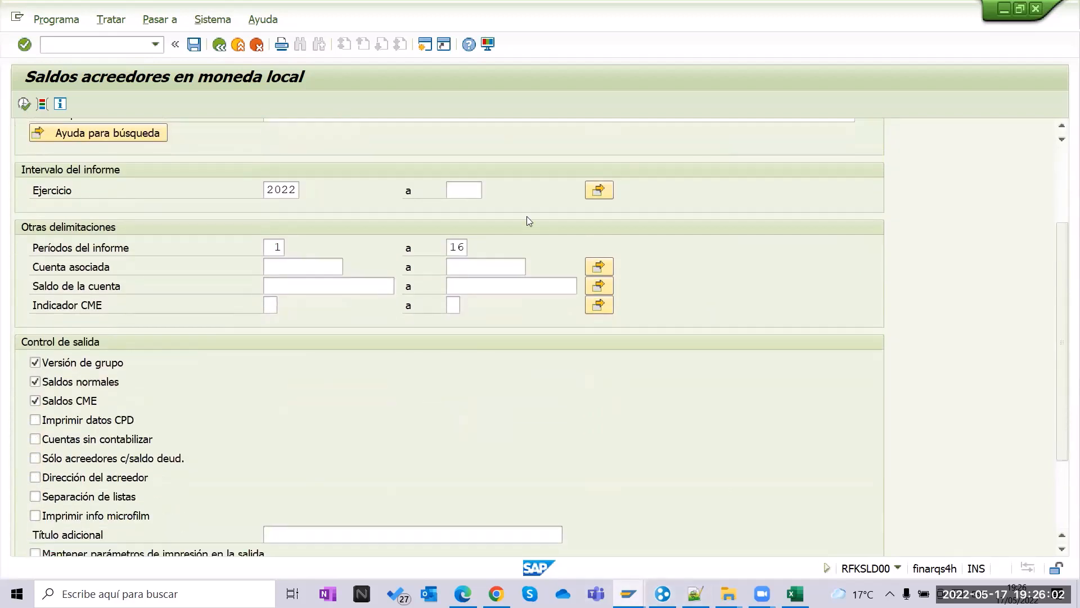
pyautogui.scroll(-1, 71, 521)
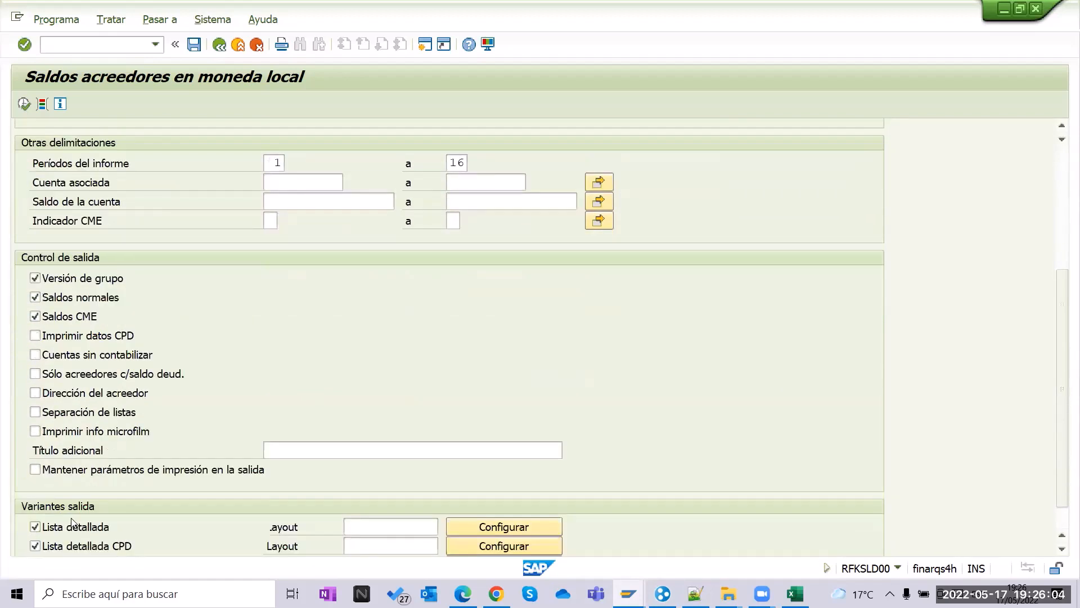
pyautogui.scroll(-1, 71, 521)
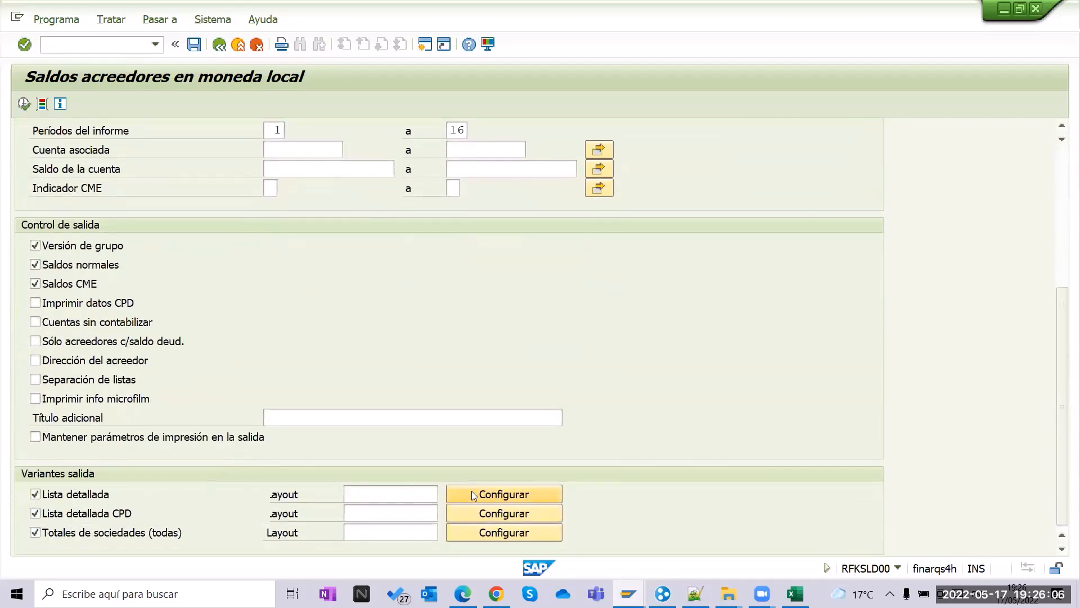
# Rerun the vendor balances report, check the Saldo Haber and Saldo acumulado columns, and close the list.
pyautogui.click(23, 103)
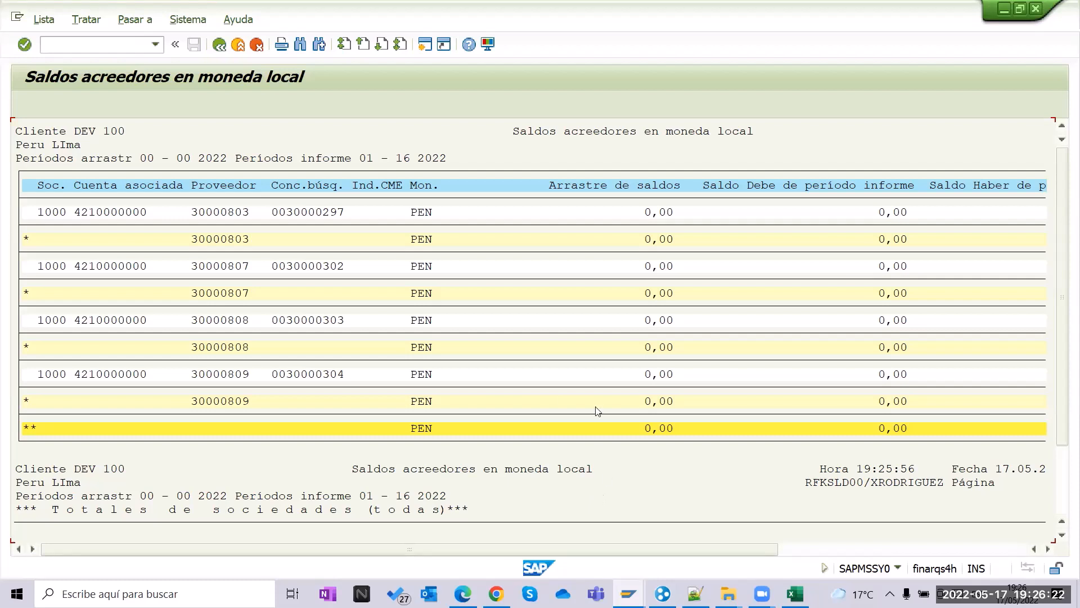
pyautogui.click(943, 549)
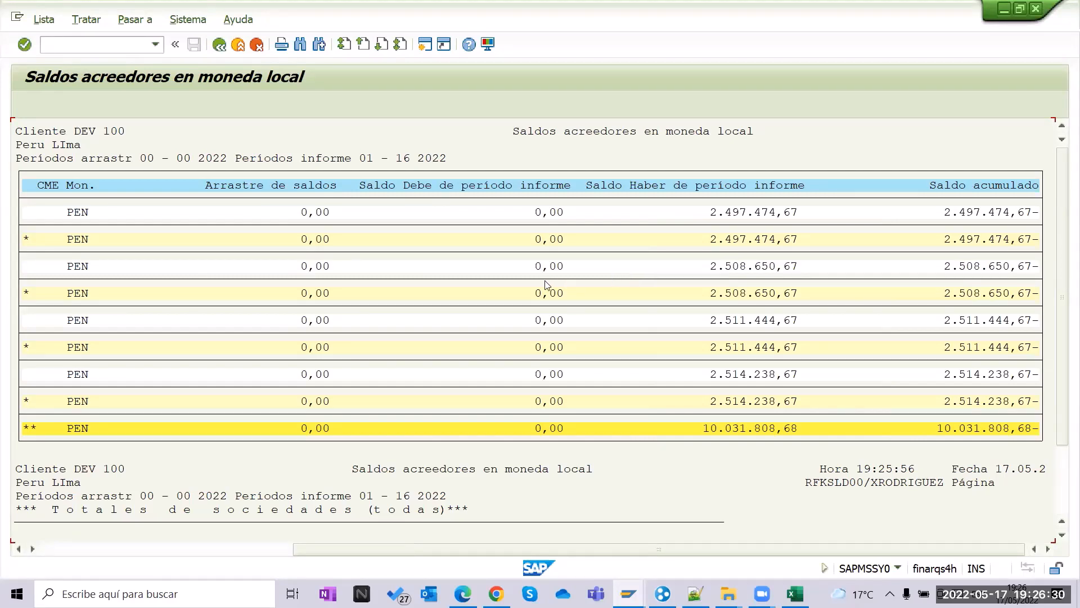
pyautogui.press('F3')
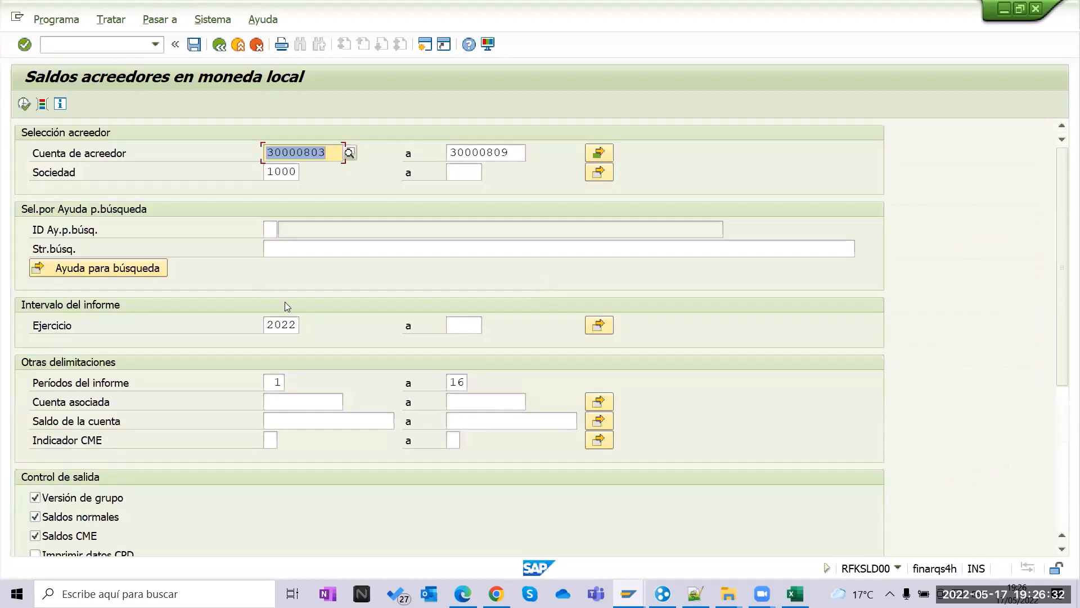
# Leave the balances report, open S_ALR_87012093 - Volúmenes de negocios de acreedores, and look over its selection options.
pyautogui.press('F3')
pyautogui.scroll(-3, 271, 387)
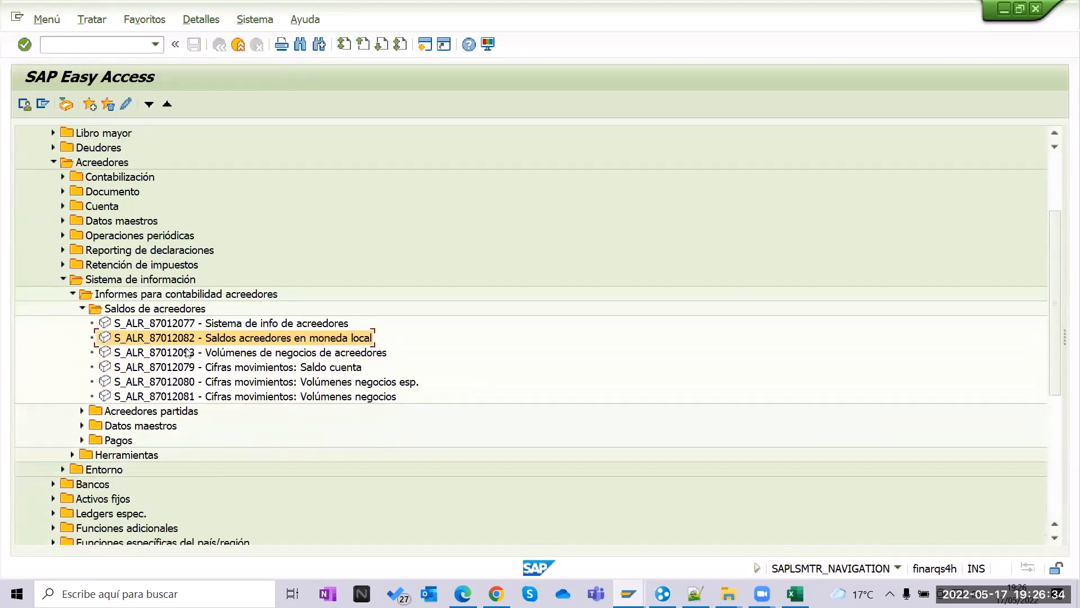
pyautogui.doubleClick(240, 356)
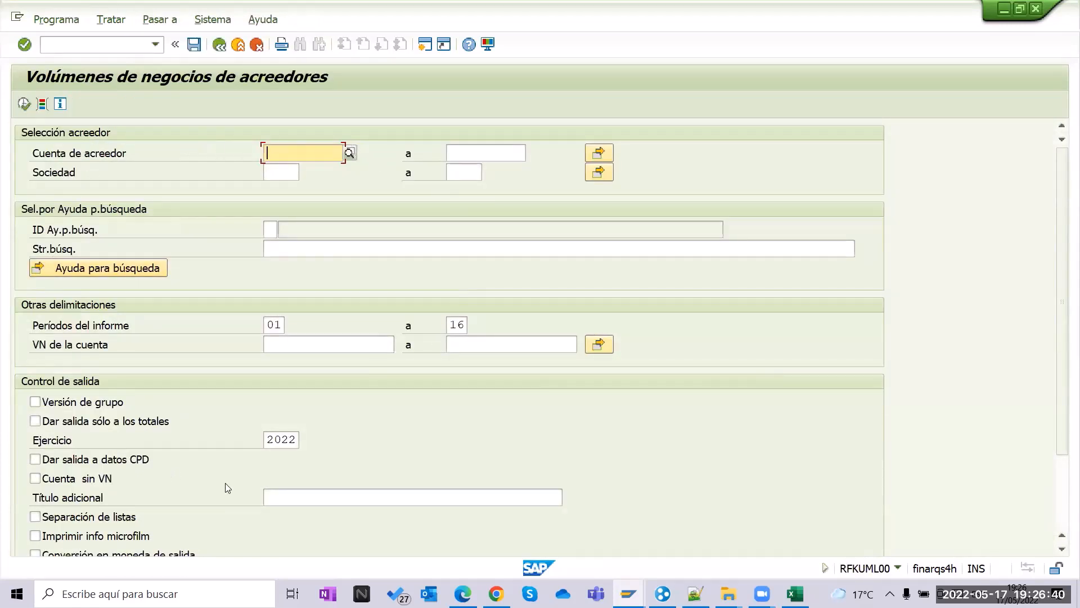
pyautogui.scroll(-5, 256, 489)
pyautogui.scroll(2, 342, 392)
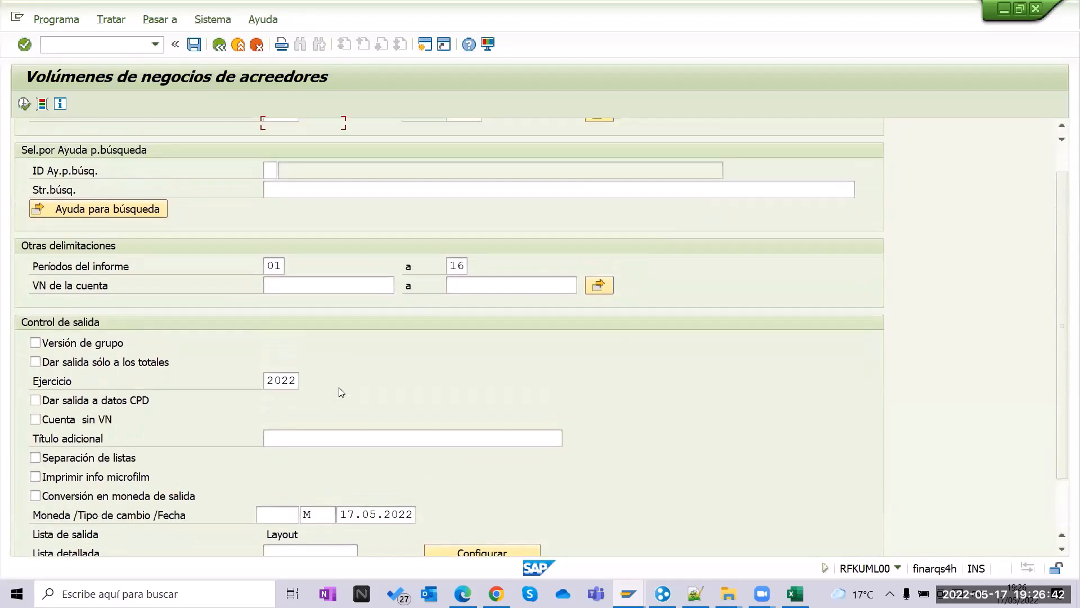
pyautogui.scroll(3, 341, 392)
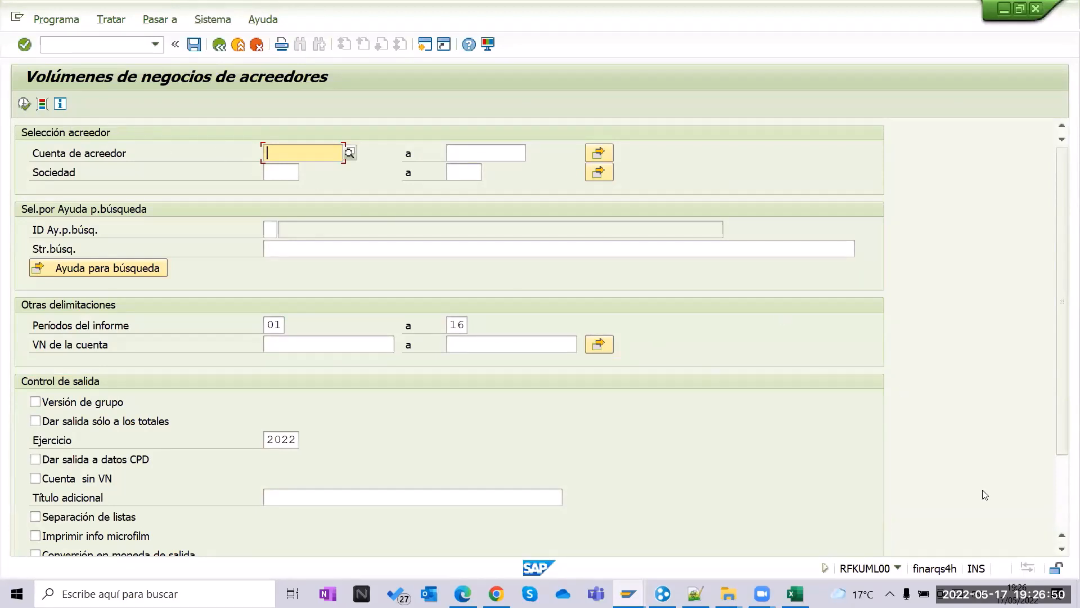
# Display the report's transaction code in the status bar, and restore the program name display.
pyautogui.click(898, 568)
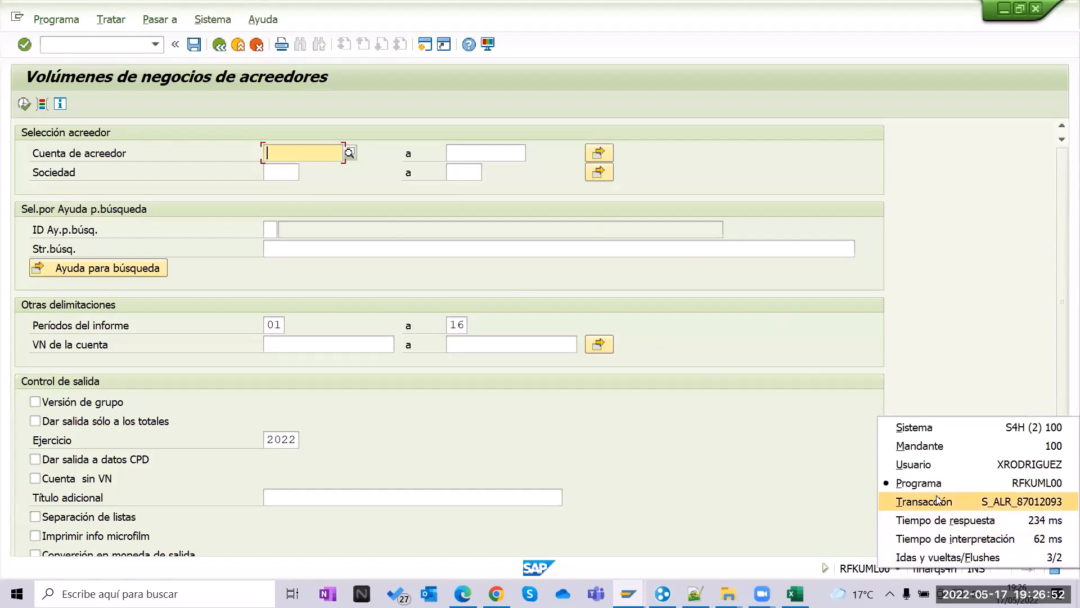
pyautogui.click(937, 501)
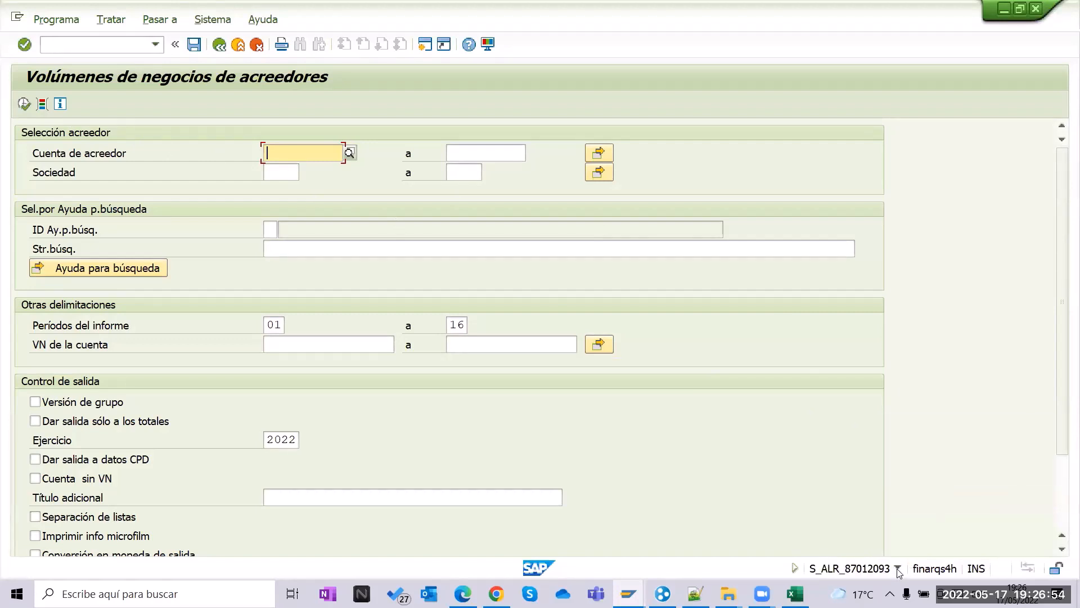
pyautogui.click(898, 568)
pyautogui.click(925, 483)
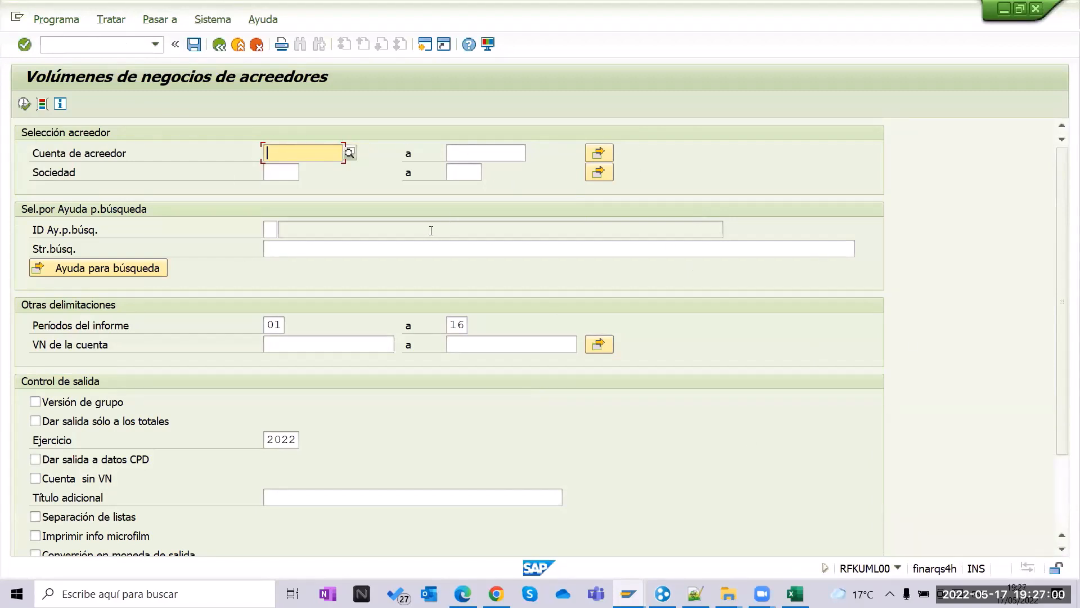
# Examine the Cuenta de acreedor, Sociedad, Ejercicio and Períodos del informe fields of the vendor business volume report.
pyautogui.click(117, 153)
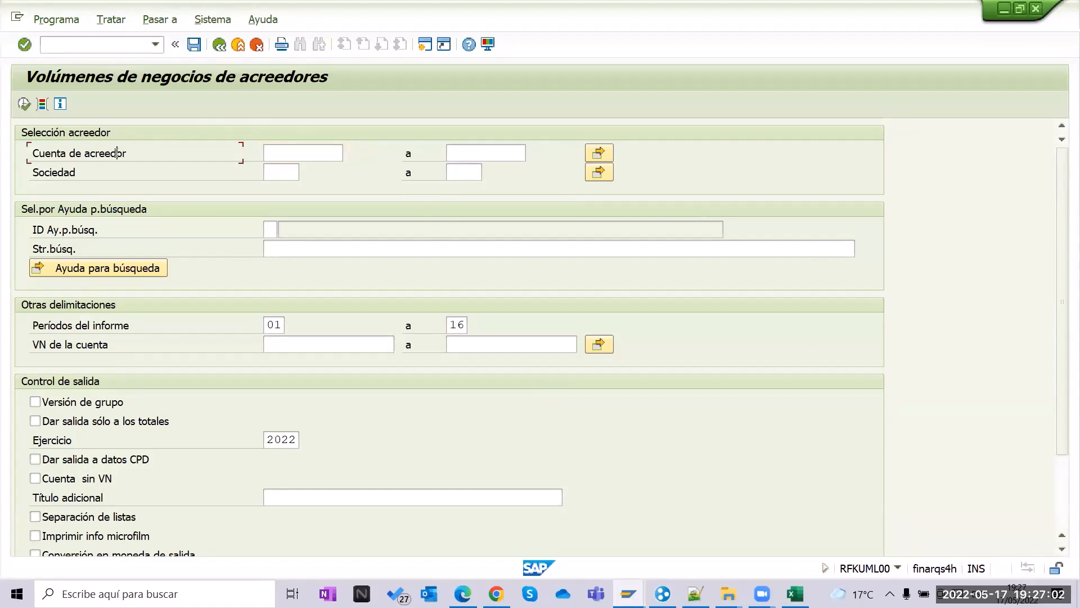
pyautogui.click(282, 156)
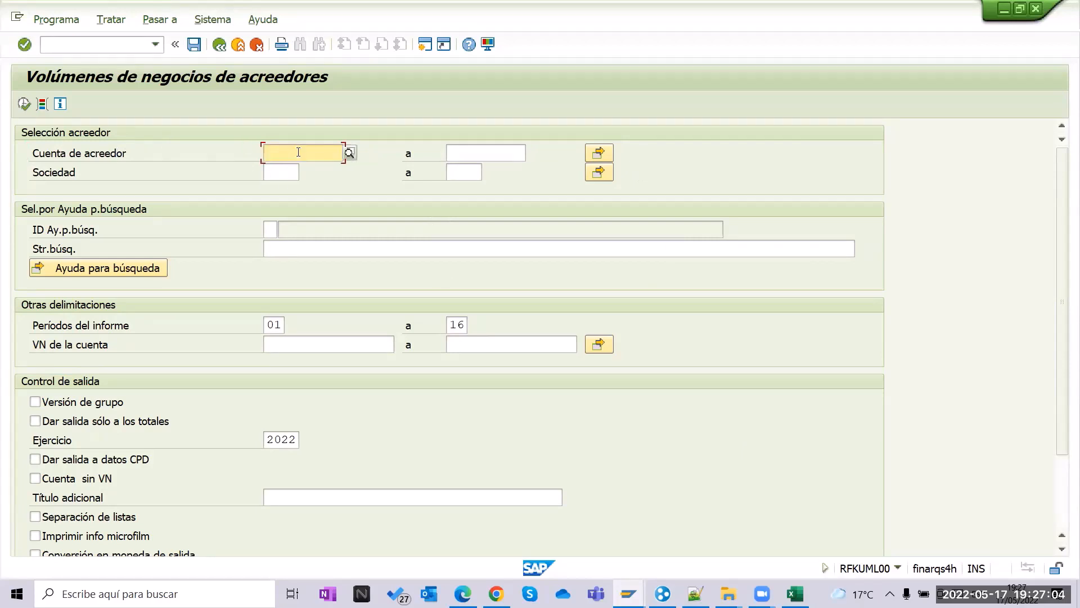
pyautogui.click(483, 153)
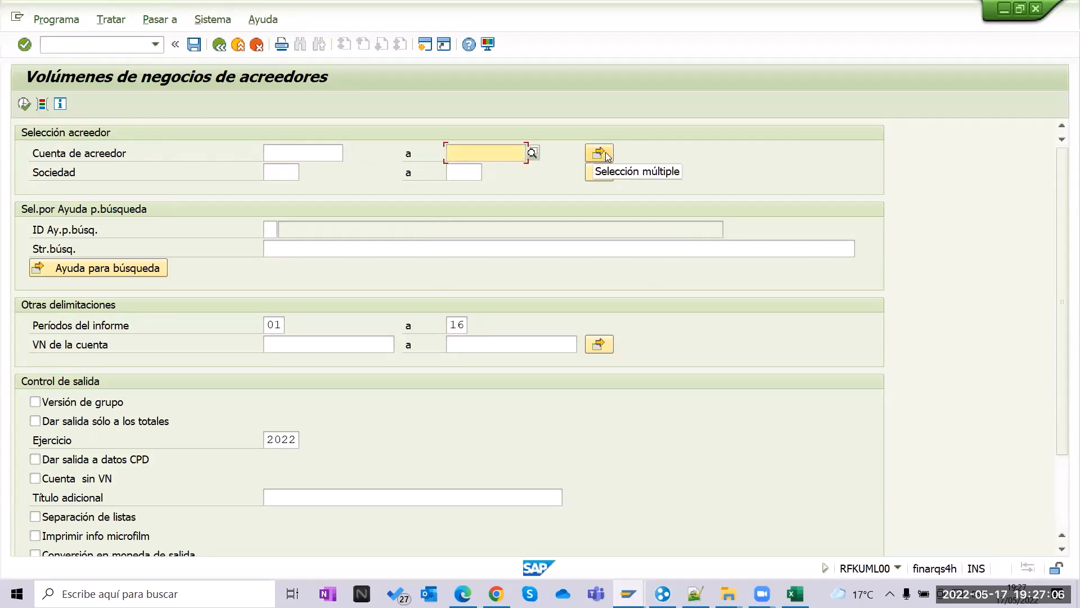
pyautogui.click(92, 170)
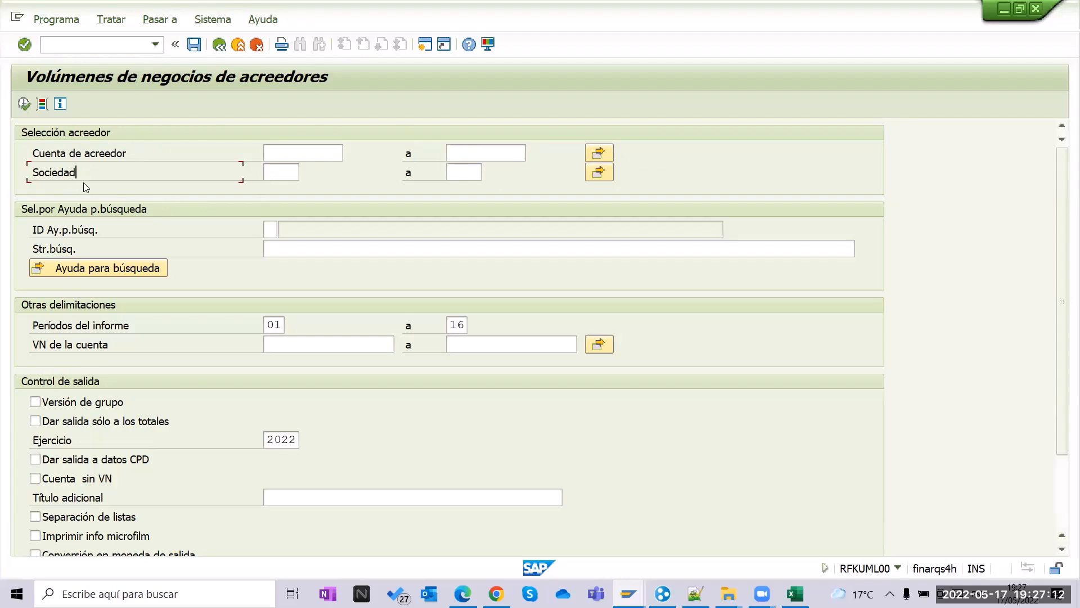
pyautogui.click(278, 174)
pyautogui.click(85, 169)
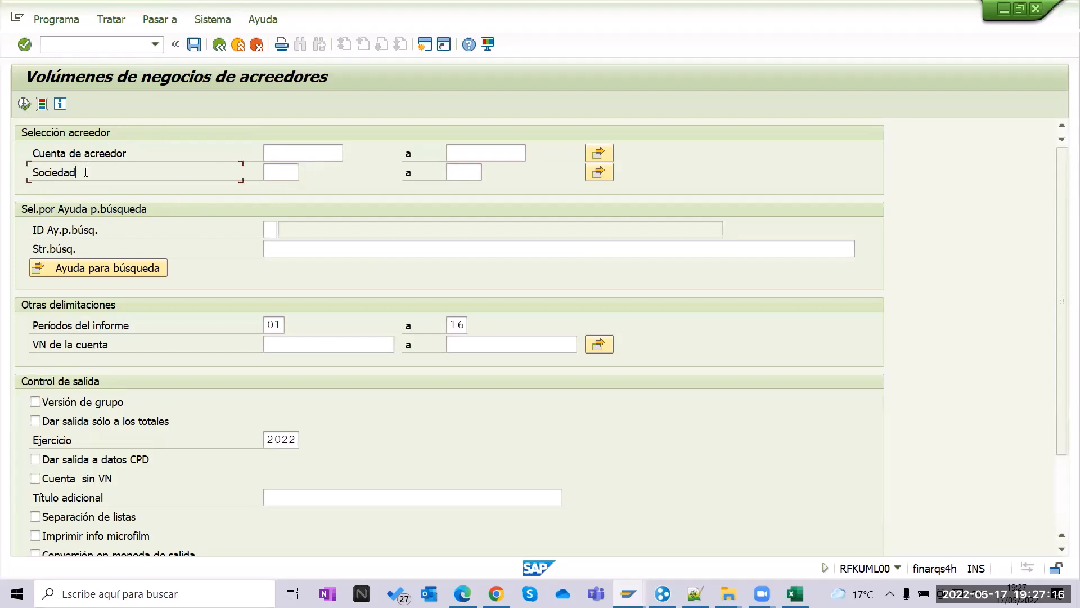
pyautogui.click(294, 175)
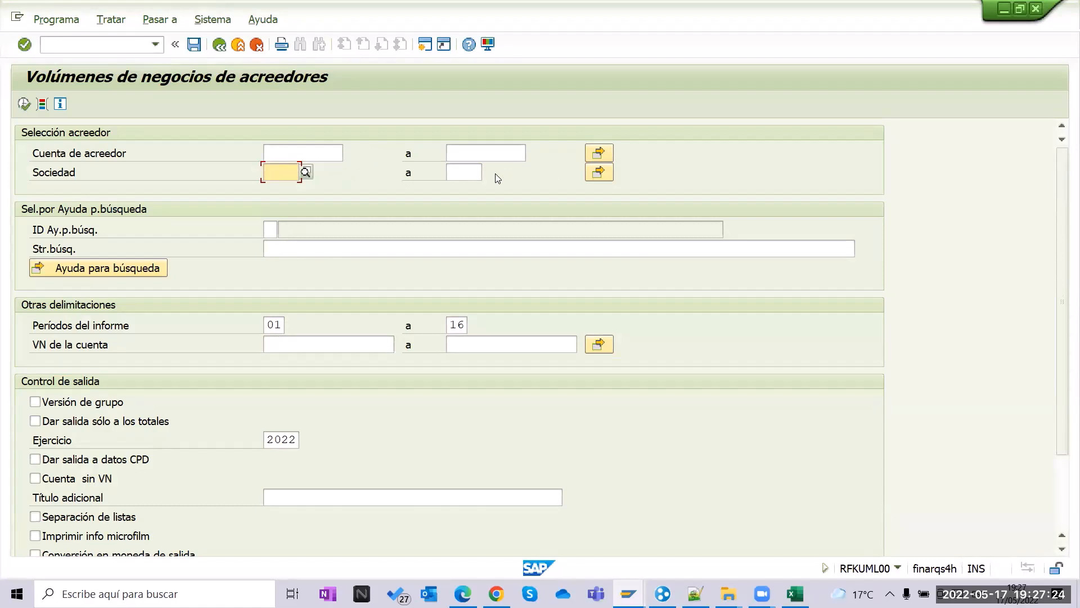
pyautogui.click(282, 439)
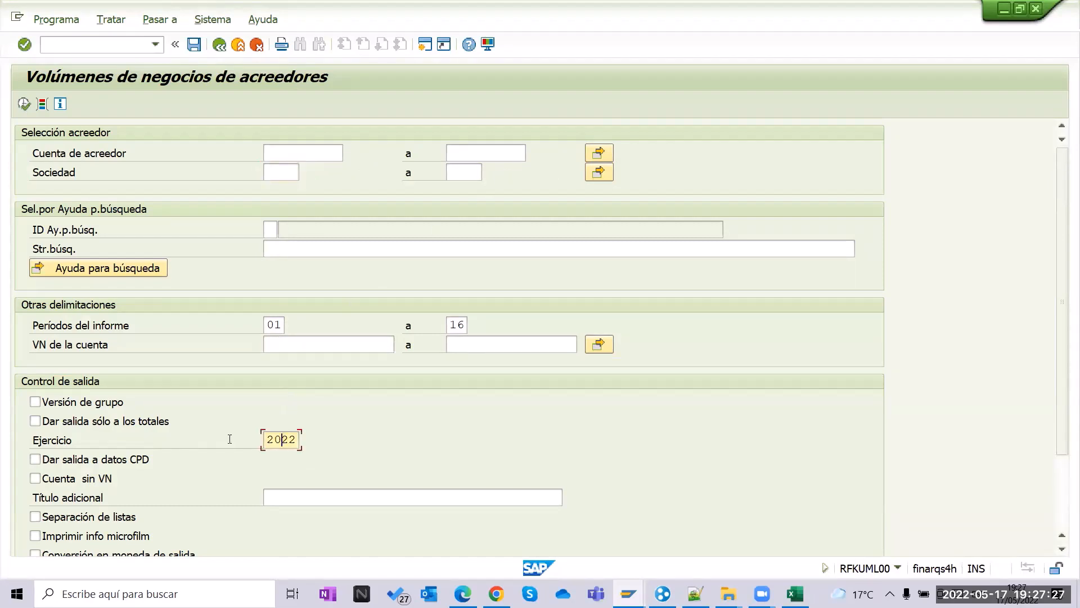
pyautogui.click(272, 324)
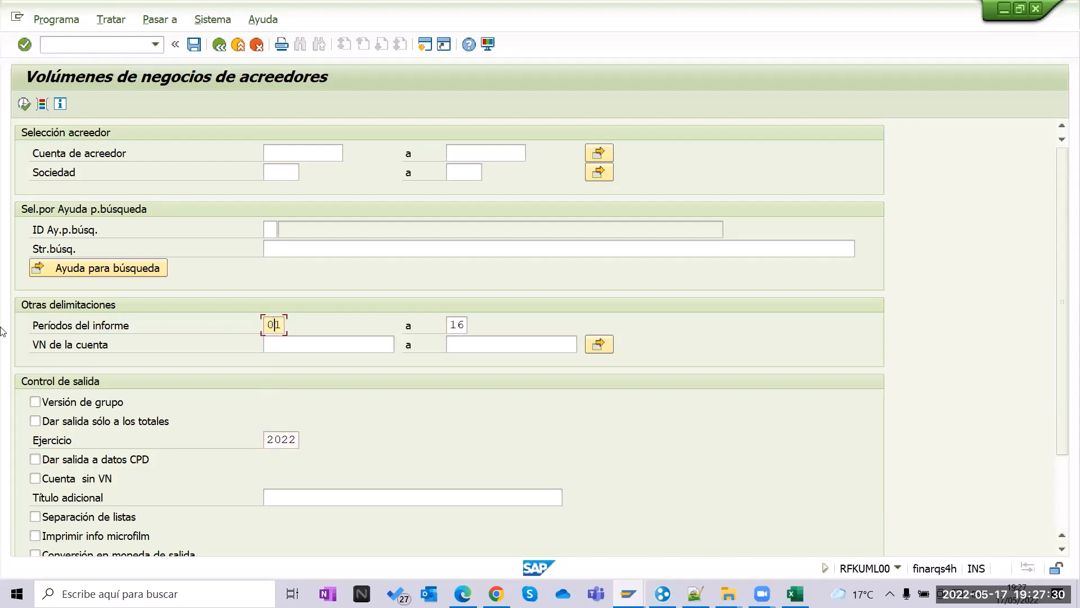
# Review the vendor account, company code, fiscal year and report period criteria together with the VN de la cuenta range.
pyautogui.click(38, 325)
pyautogui.click(78, 173)
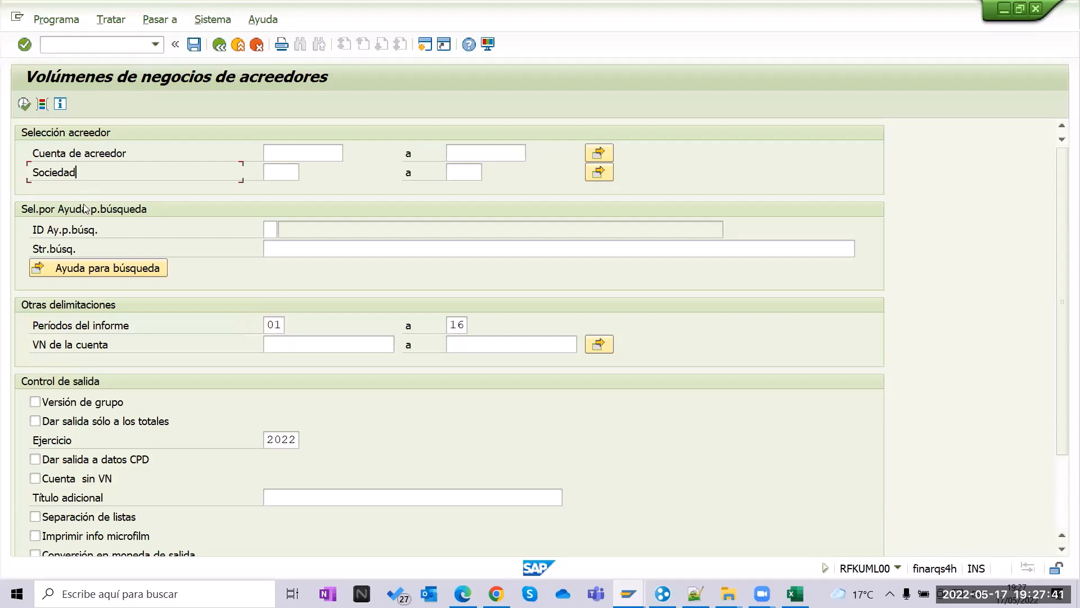
pyautogui.click(147, 151)
pyautogui.click(333, 148)
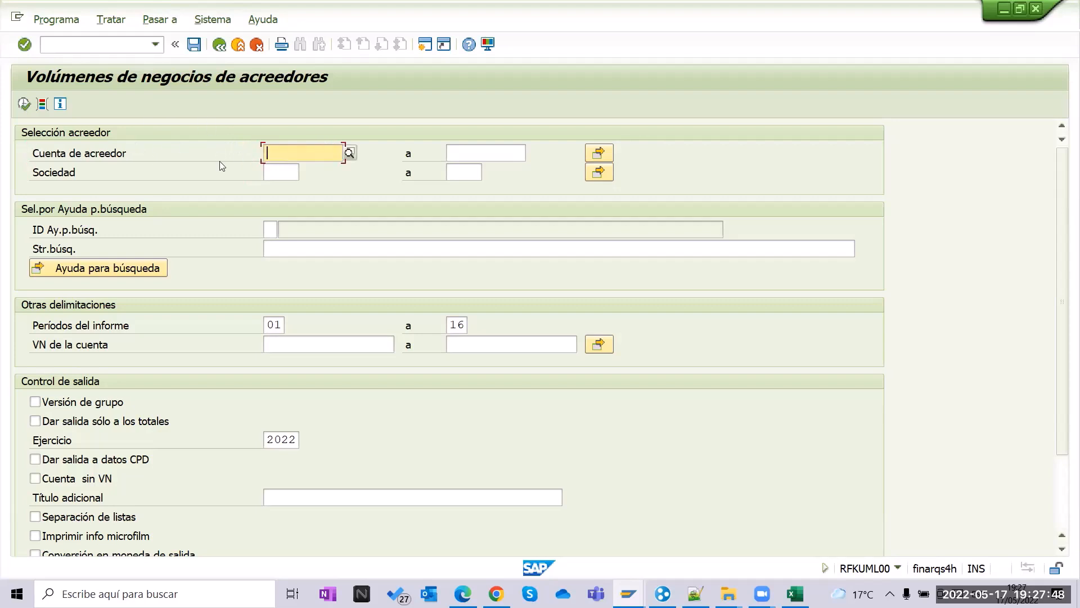
pyautogui.click(114, 153)
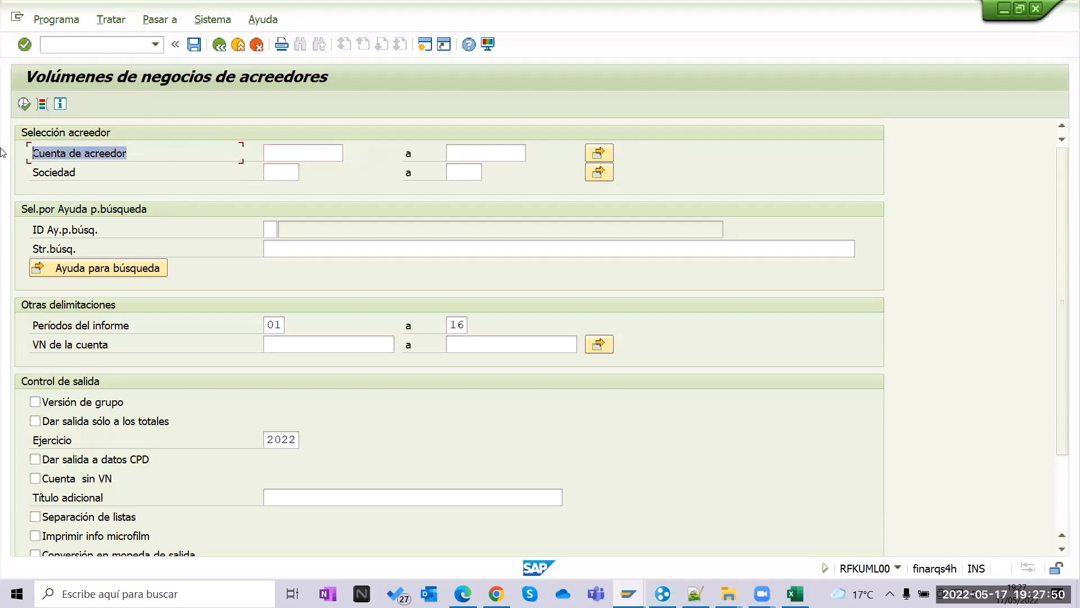
pyautogui.click(313, 149)
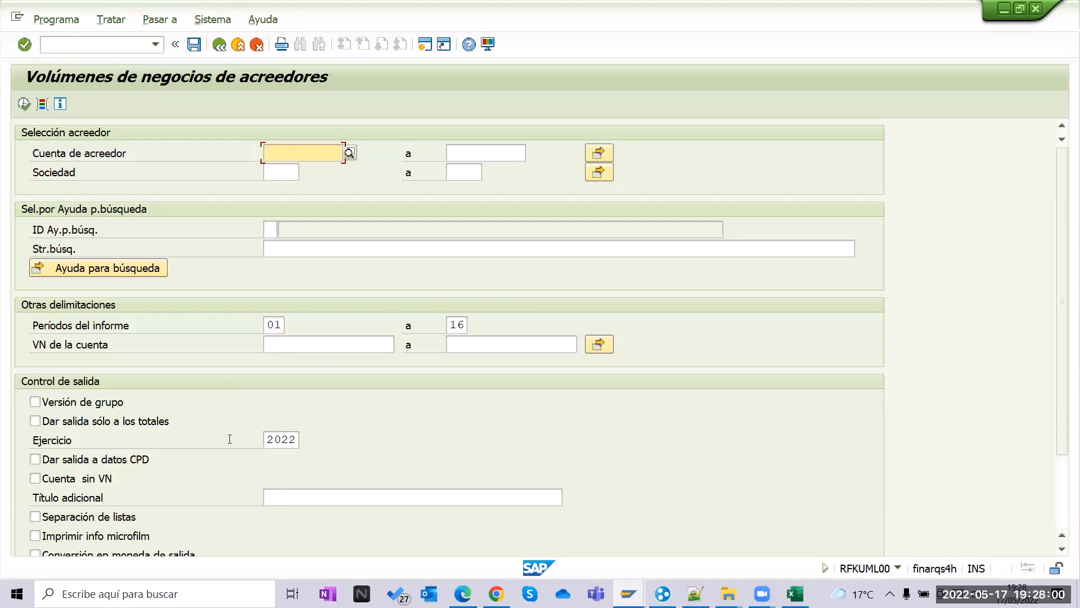
pyautogui.click(274, 441)
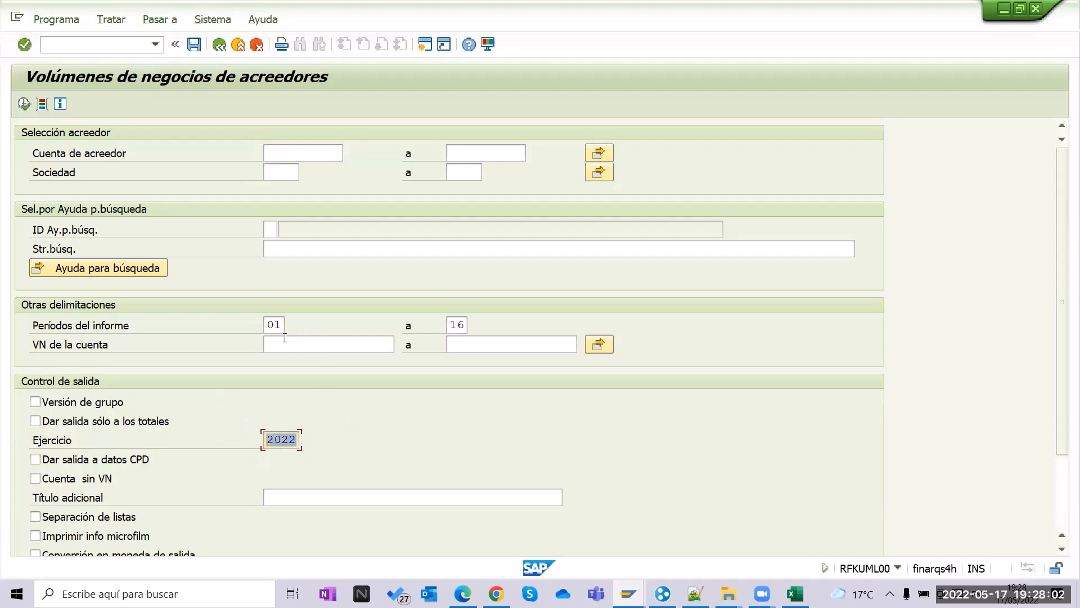
pyautogui.click(268, 326)
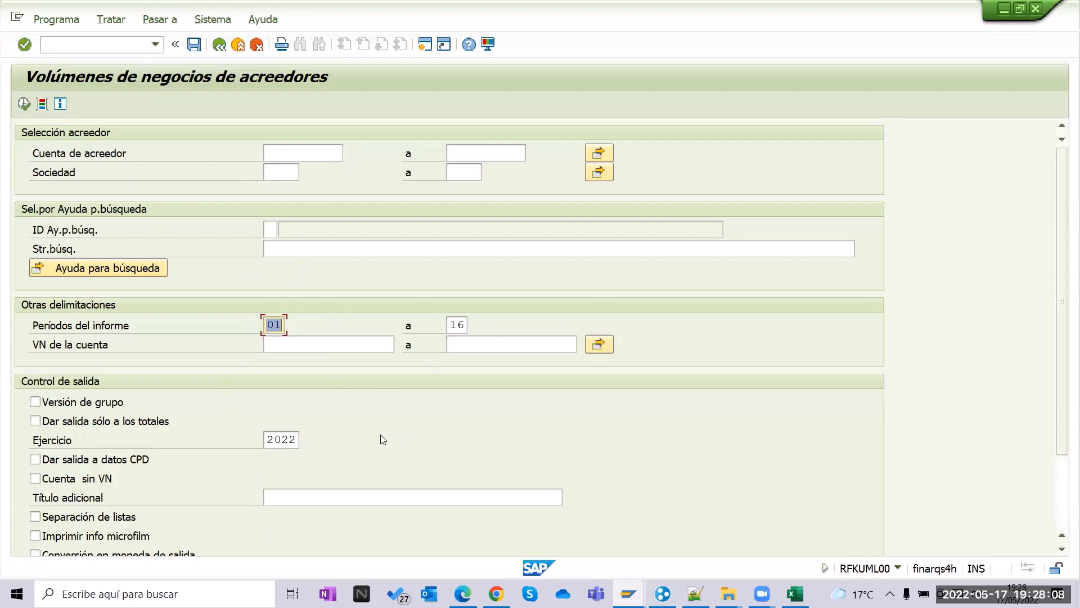
pyautogui.click(303, 343)
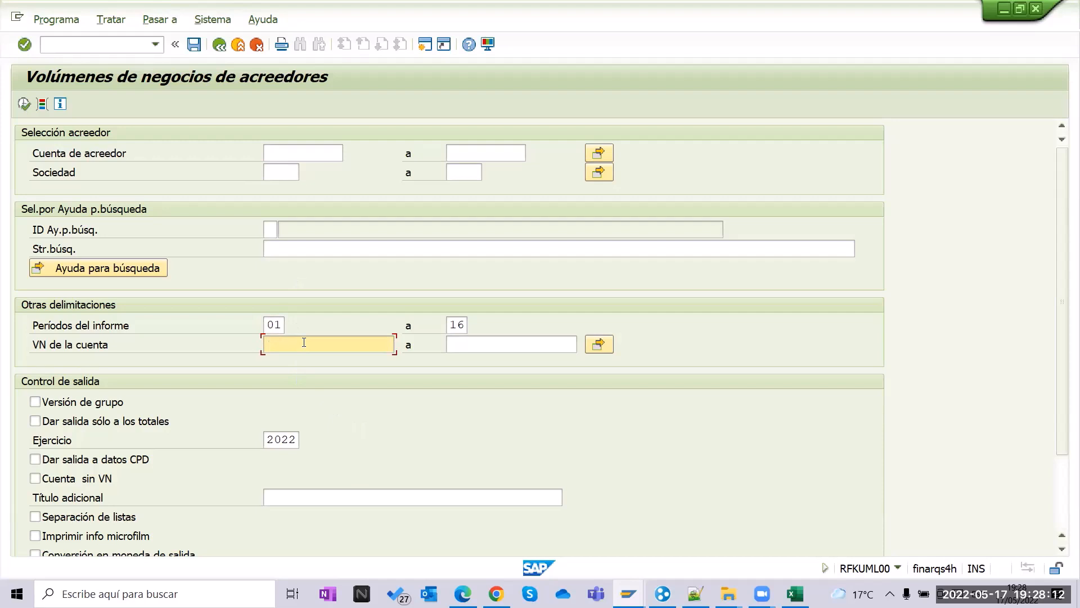
pyautogui.click(472, 350)
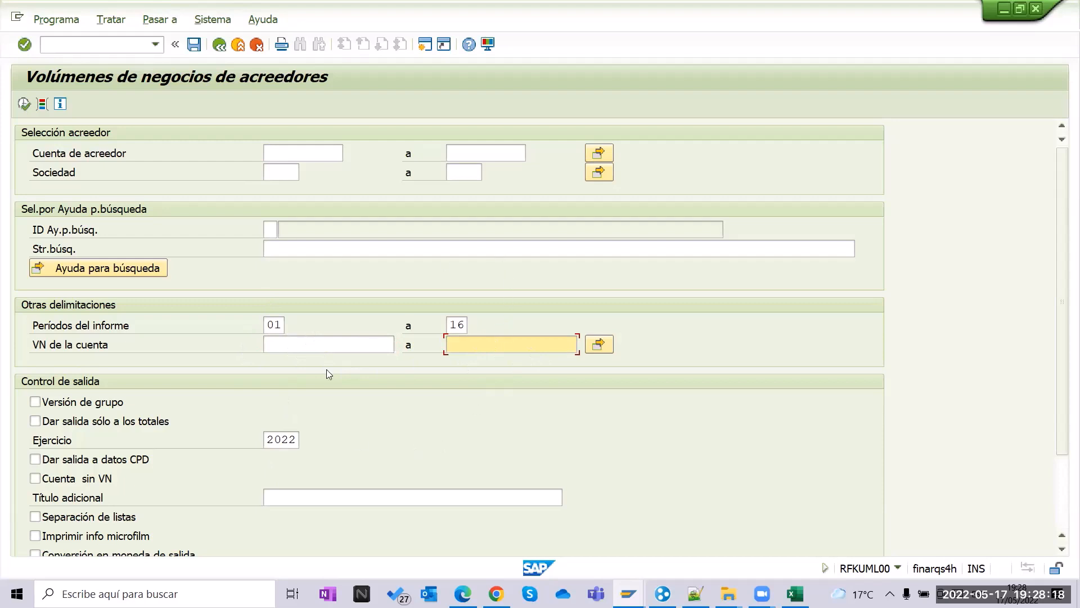
# Set the exchange rate date for the output currency conversion to 13.05.2022 using the calendar.
pyautogui.scroll(-3, 361, 361)
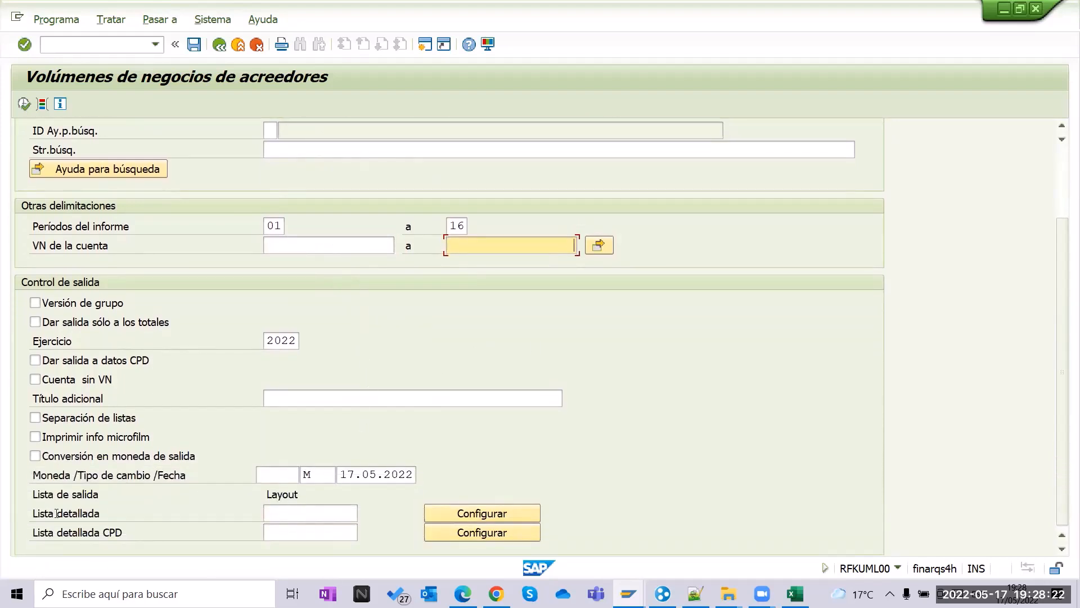
pyautogui.click(400, 479)
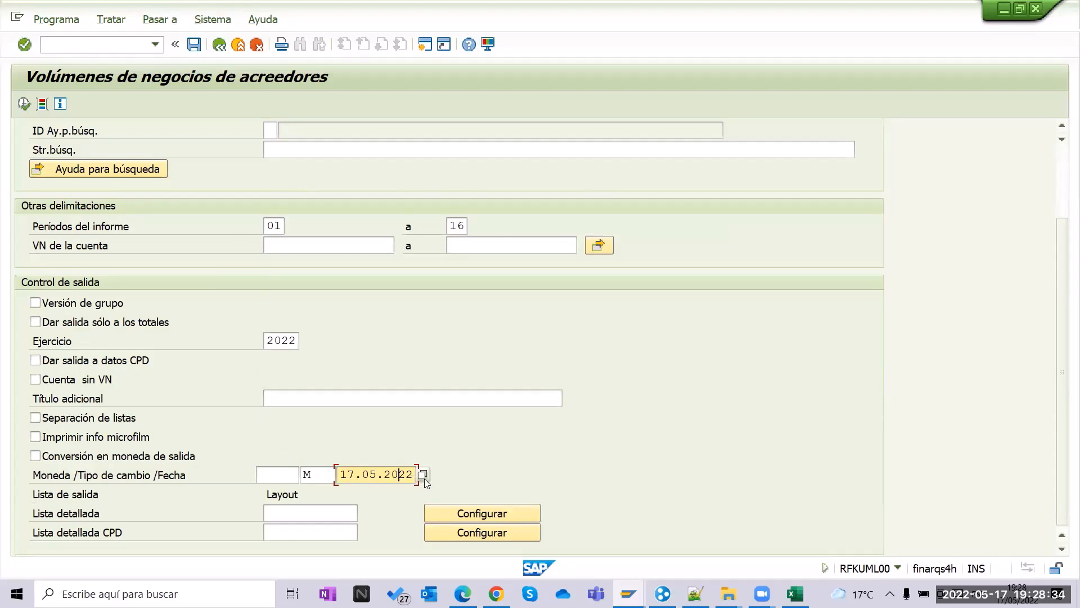
pyautogui.click(267, 471)
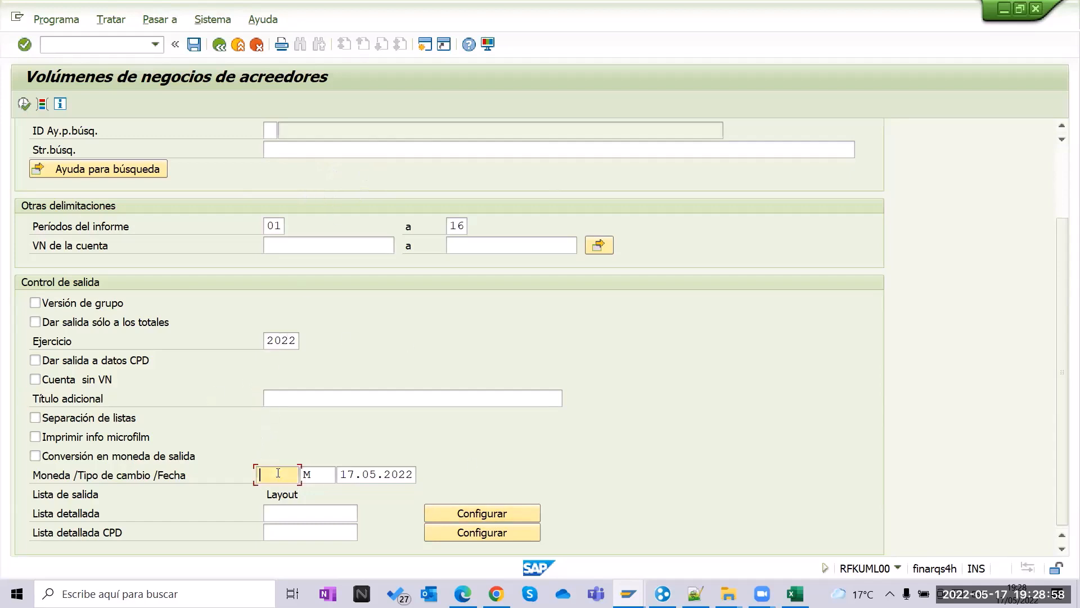
pyautogui.click(400, 471)
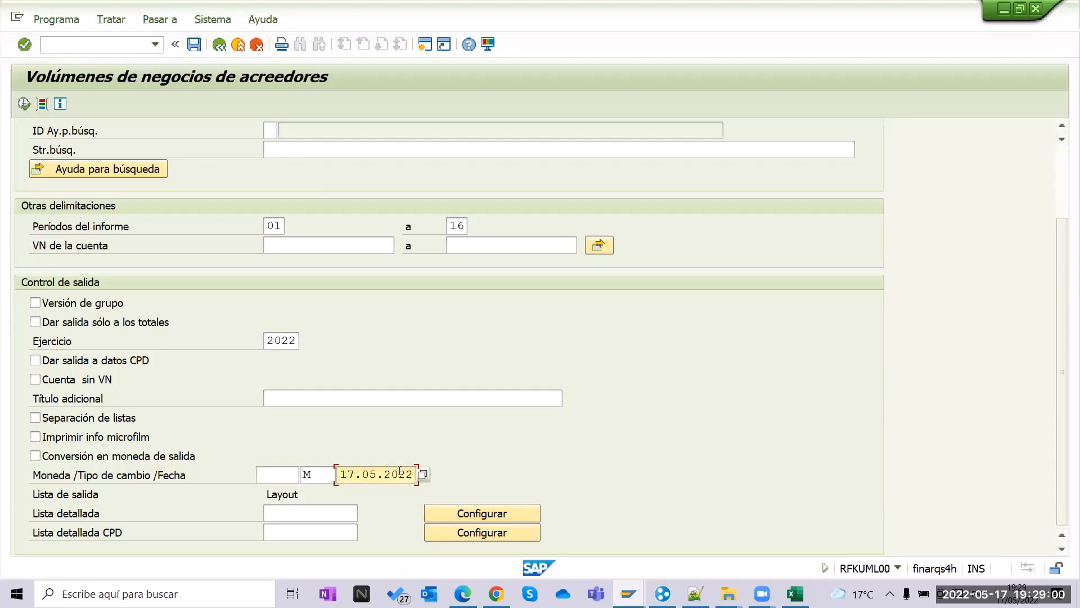
pyautogui.click(424, 473)
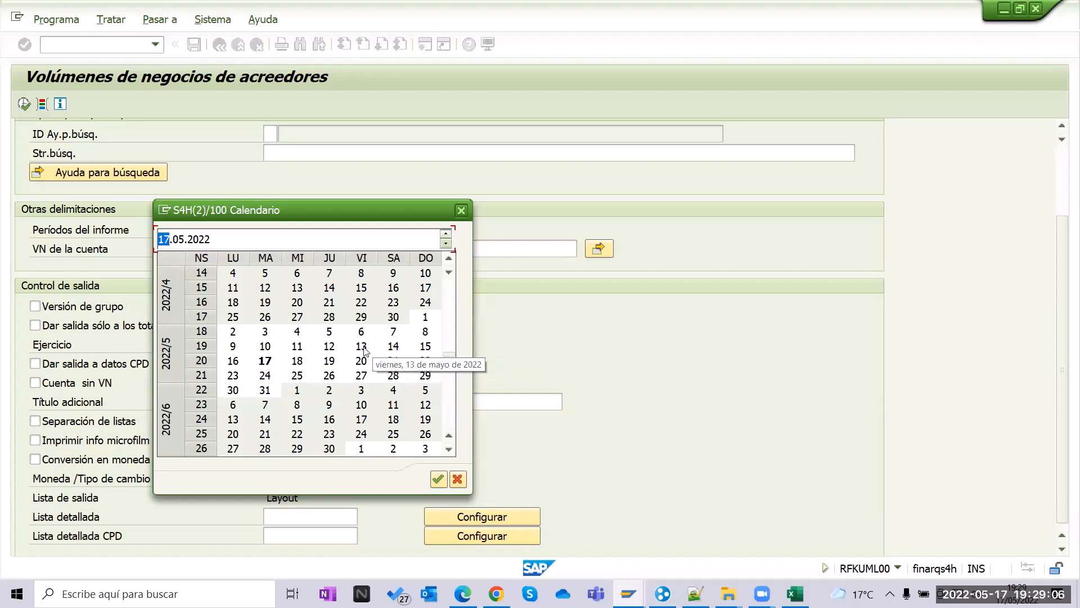
pyautogui.doubleClick(362, 346)
pyautogui.click(326, 476)
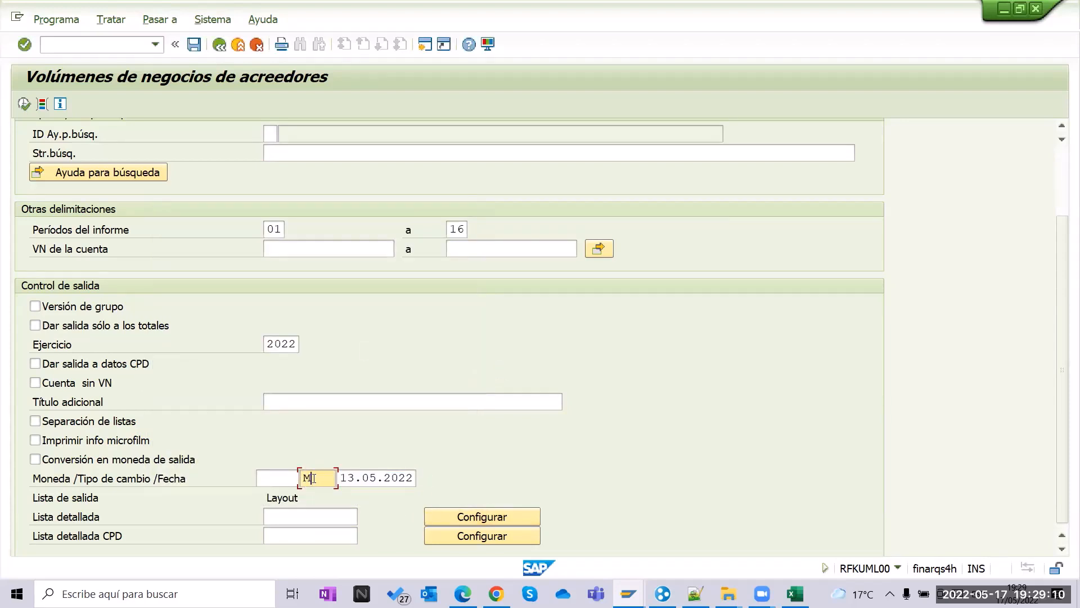
pyautogui.scroll(-1, 321, 473)
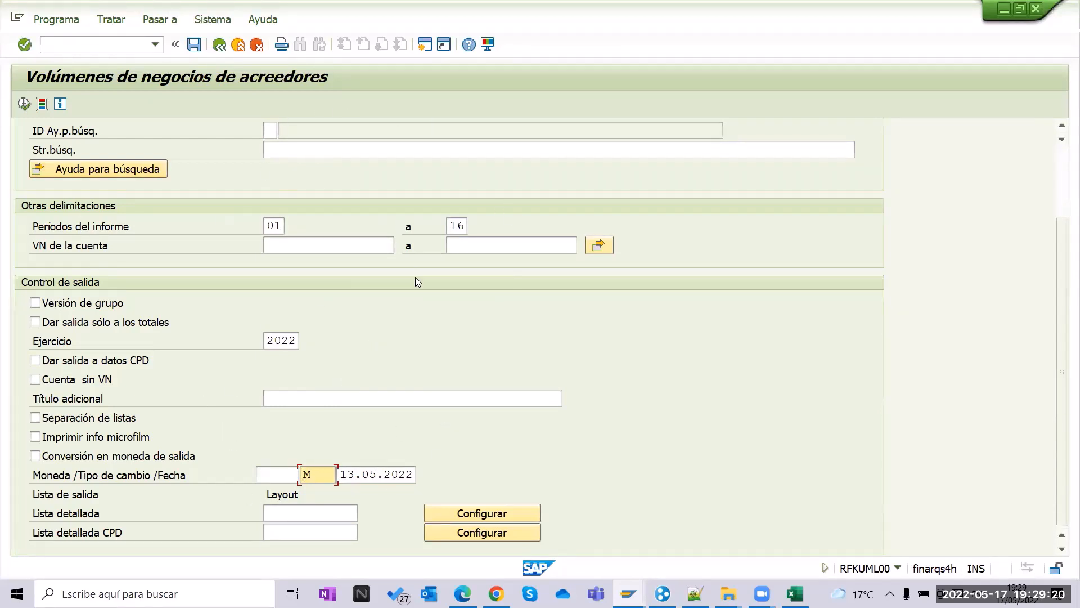
# Restrict the vendor business volume report to Sociedad 1000 and execute it.
pyautogui.scroll(3, 418, 321)
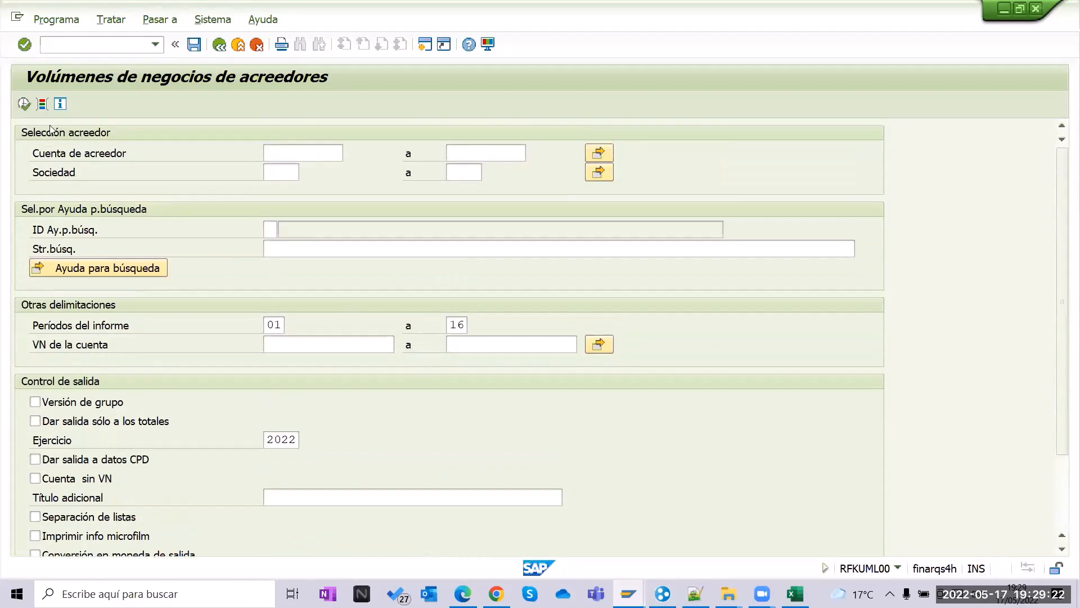
pyautogui.click(290, 177)
pyautogui.write('1000')
pyautogui.press('Return')
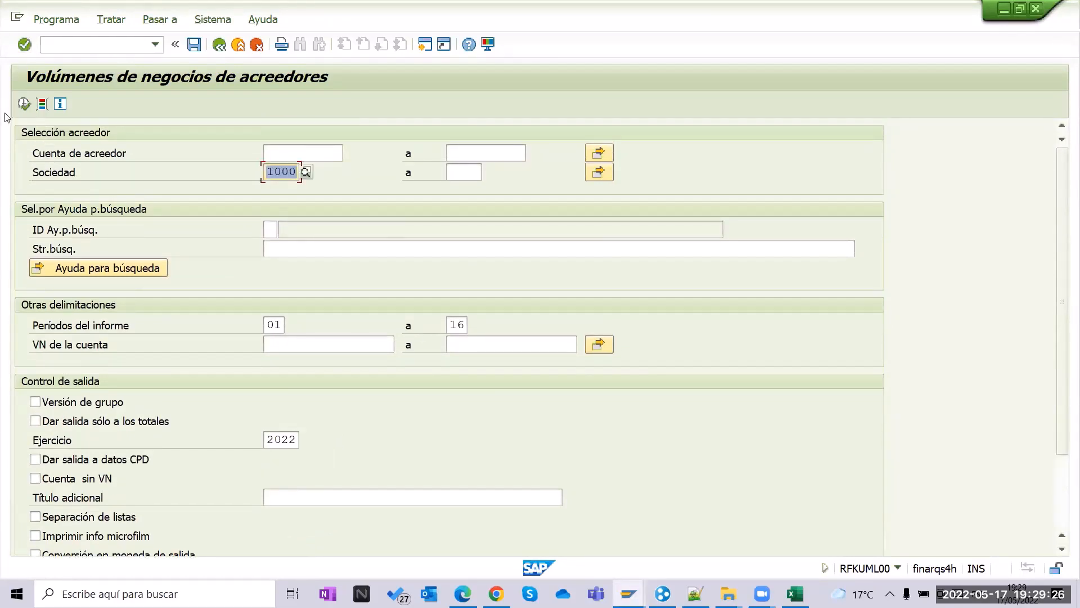
pyautogui.click(23, 104)
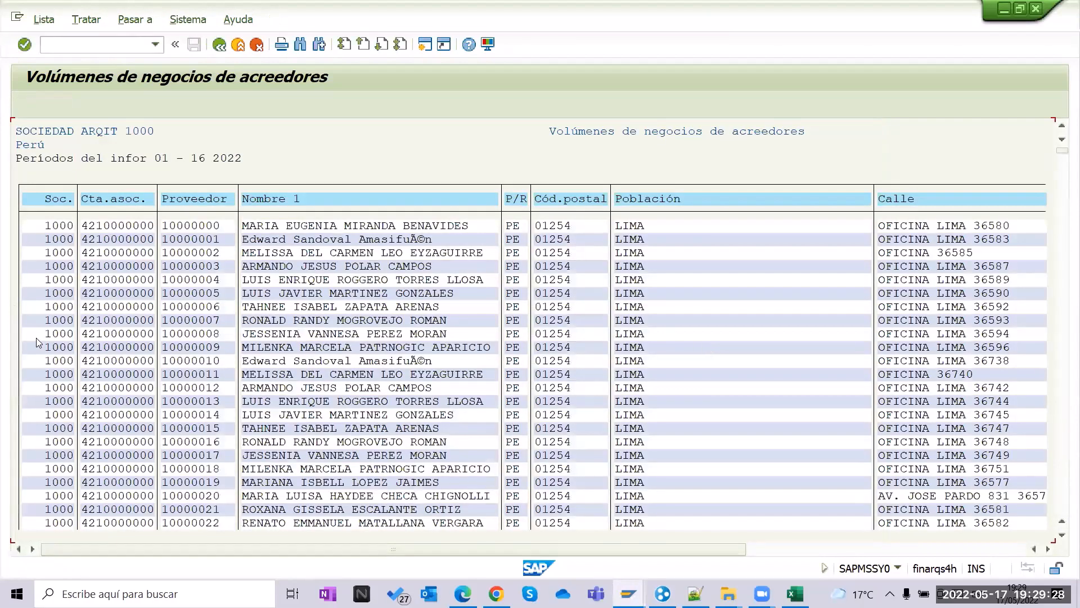
# Examine the company code, reconciliation account, vendor, name and postal code columns of the first list entries.
pyautogui.click(41, 320)
pyautogui.click(55, 241)
pyautogui.click(213, 227)
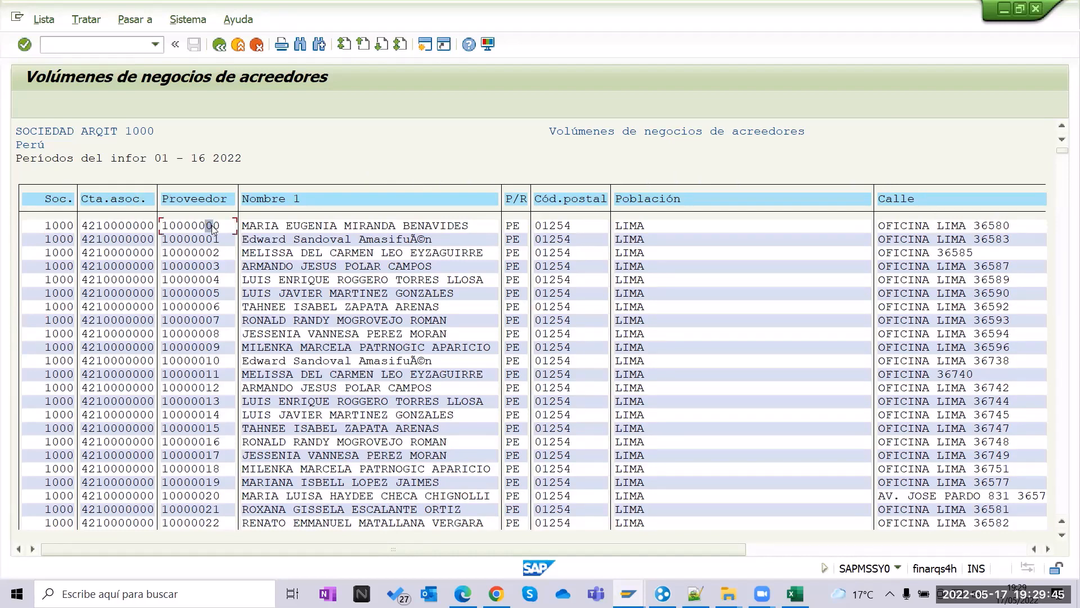
pyautogui.click(108, 227)
pyautogui.click(188, 227)
pyautogui.click(377, 227)
pyautogui.click(582, 225)
# Check the Mon. and Compras columns of the vendor list, and return to the selection criteria.
pyautogui.moveTo(736, 549); pyautogui.dragTo(1015, 550)
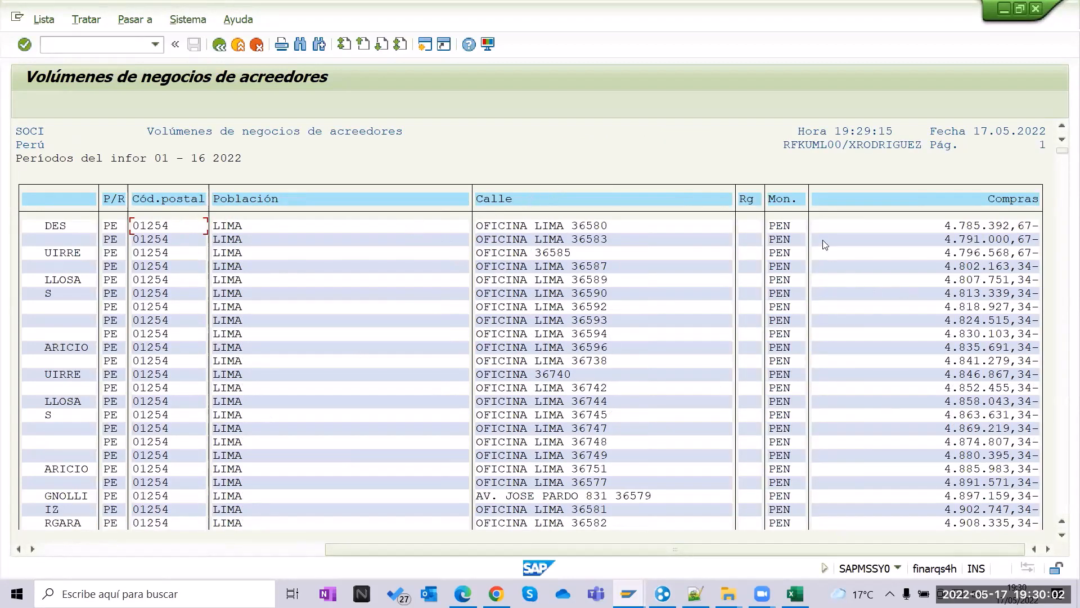
pyautogui.click(795, 227)
pyautogui.click(1022, 226)
pyautogui.click(992, 227)
pyautogui.click(934, 226)
pyautogui.click(944, 340)
pyautogui.press('F3')
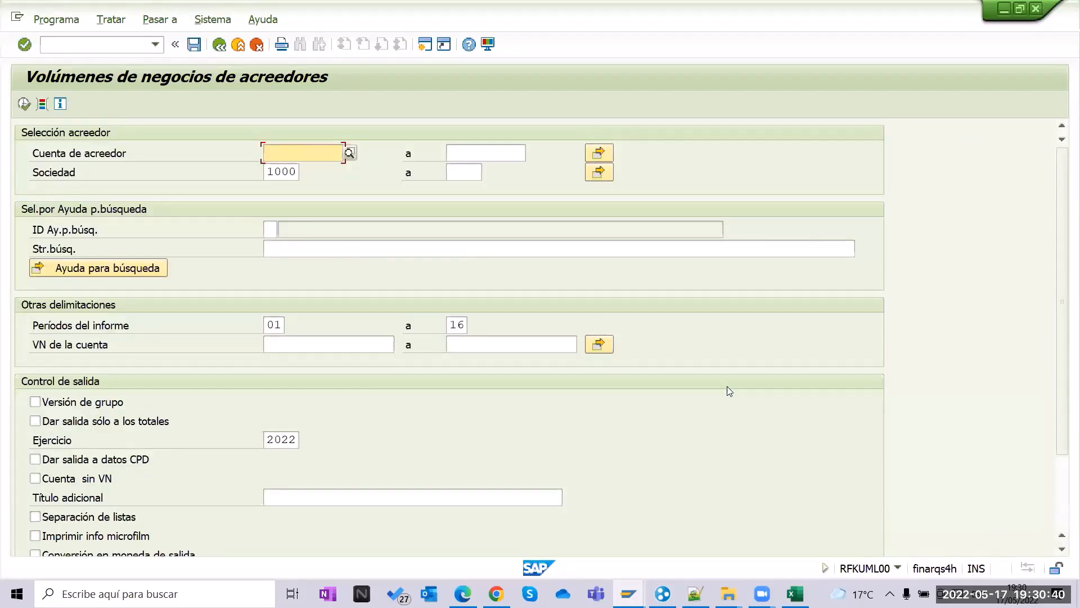
# Enable Separación de listas, rerun the report, check the totals at the end of the list, and close it.
pyautogui.scroll(-3, 133, 425)
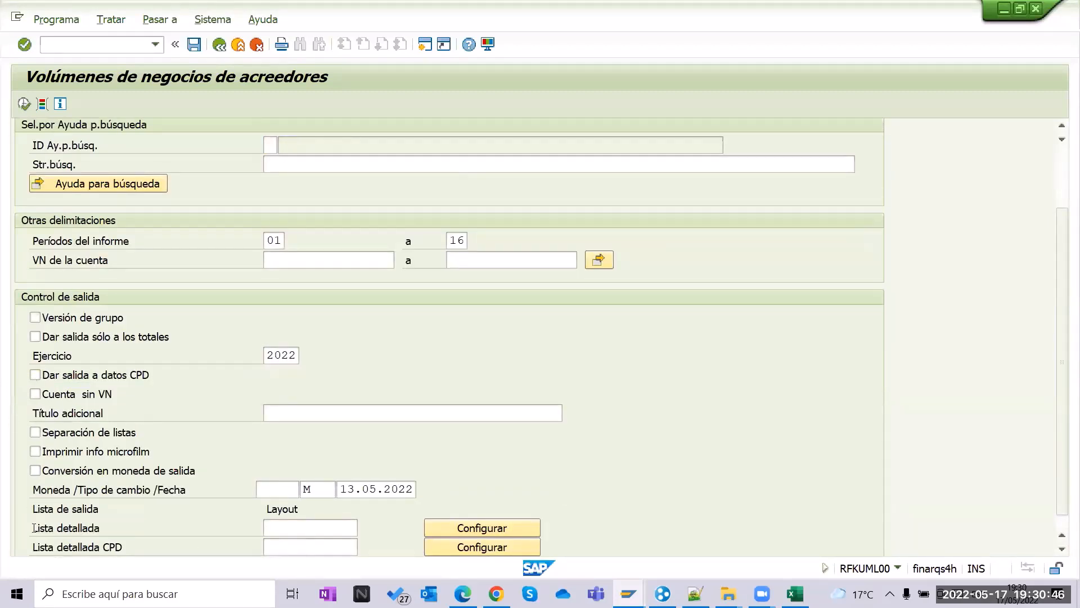
pyautogui.click(61, 433)
pyautogui.click(24, 104)
pyautogui.scroll(-4, 851, 401)
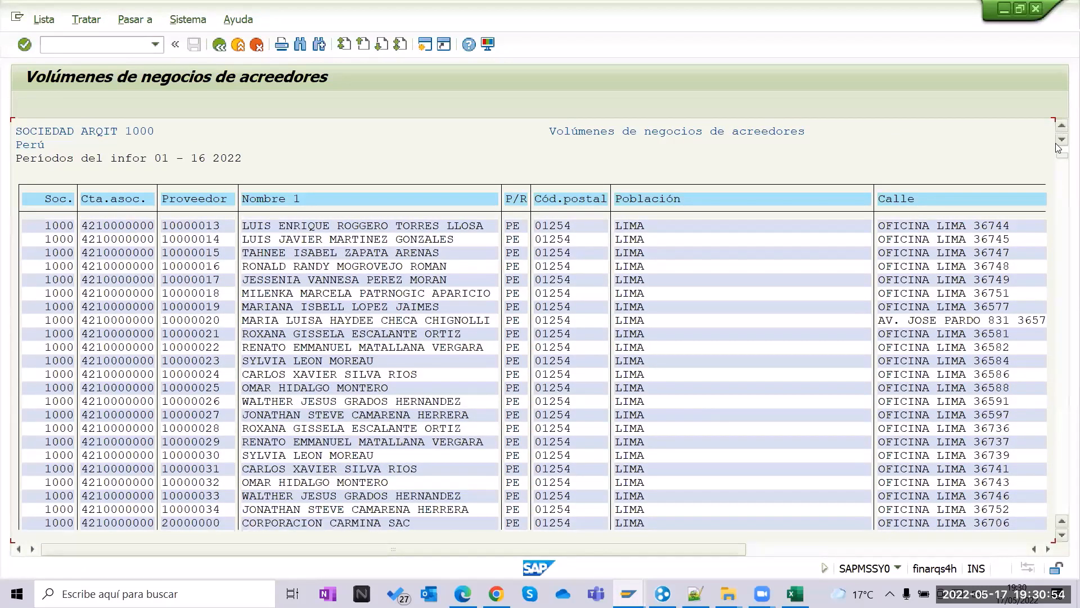
pyautogui.moveTo(1061, 156); pyautogui.dragTo(1062, 512)
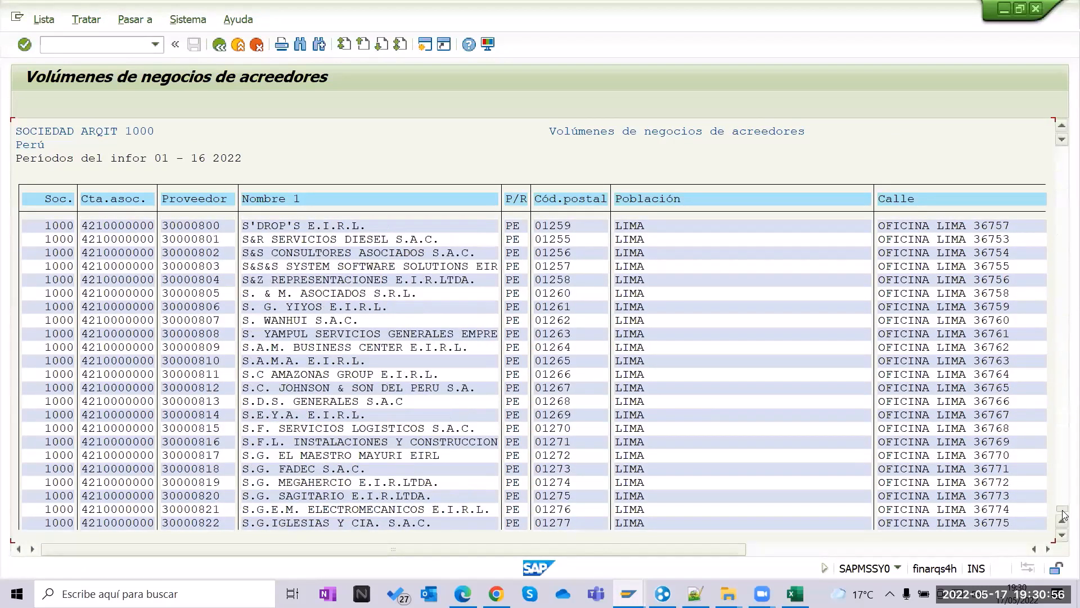
pyautogui.scroll(5, 891, 454)
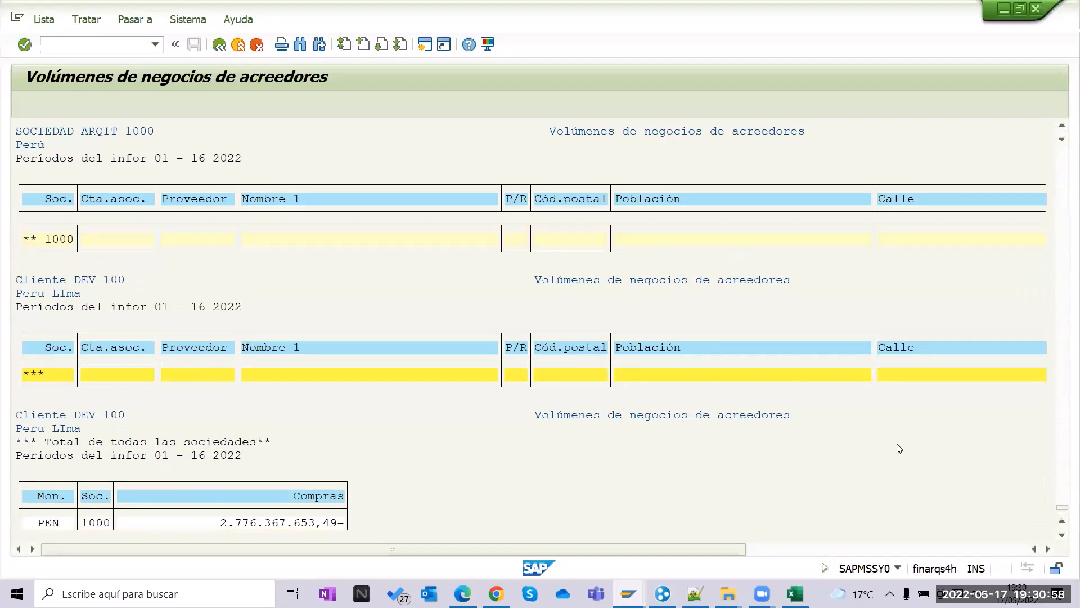
pyautogui.scroll(1, 913, 443)
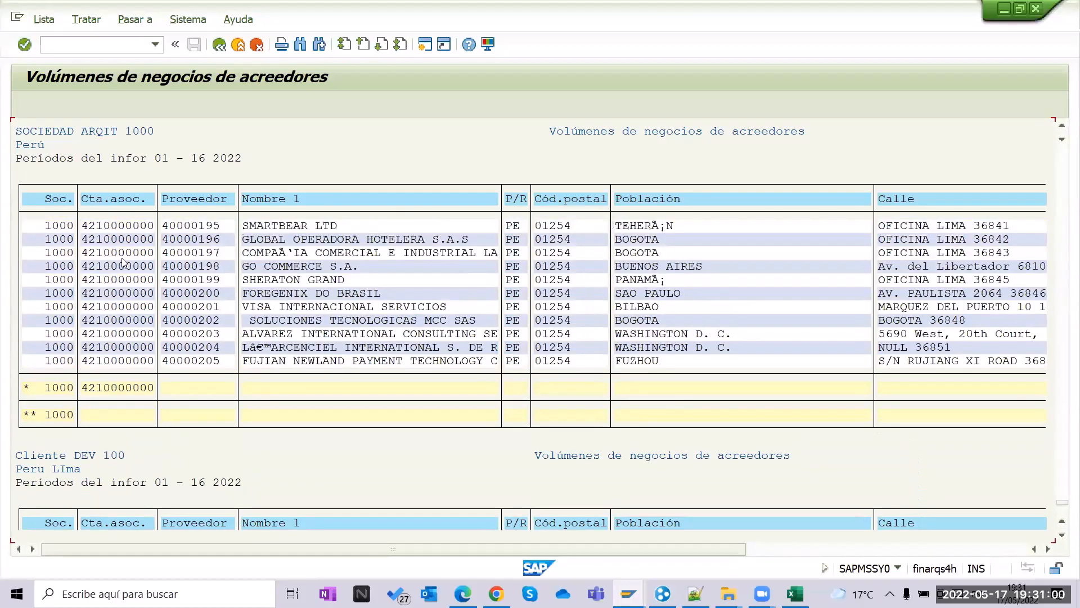
pyautogui.press('F3')
# Enable Versión de grupo in the output control and execute the vendor business volume report again.
pyautogui.scroll(-3, 214, 439)
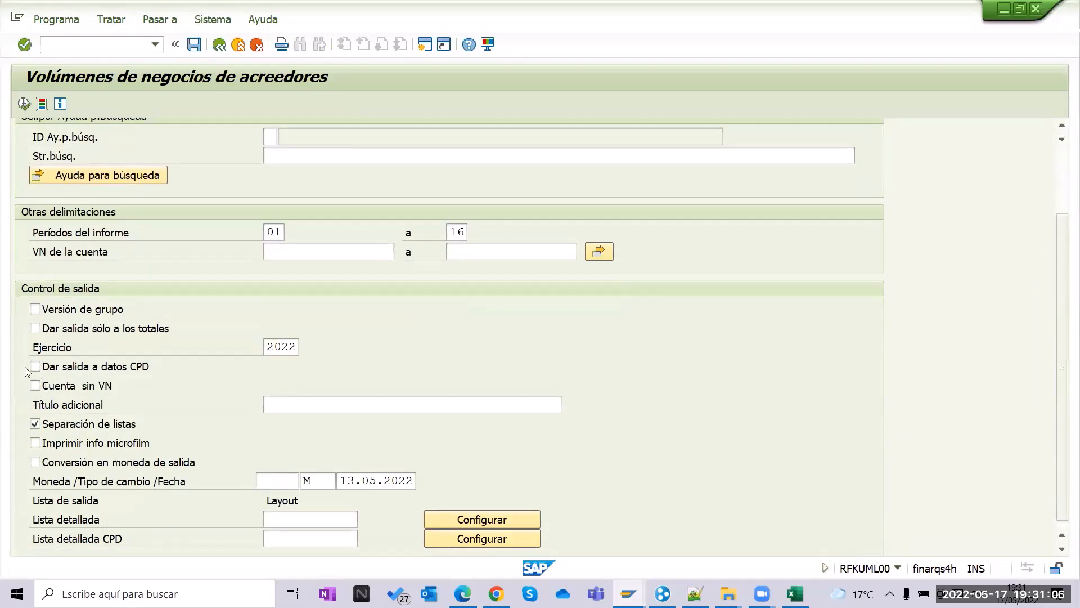
pyautogui.click(33, 309)
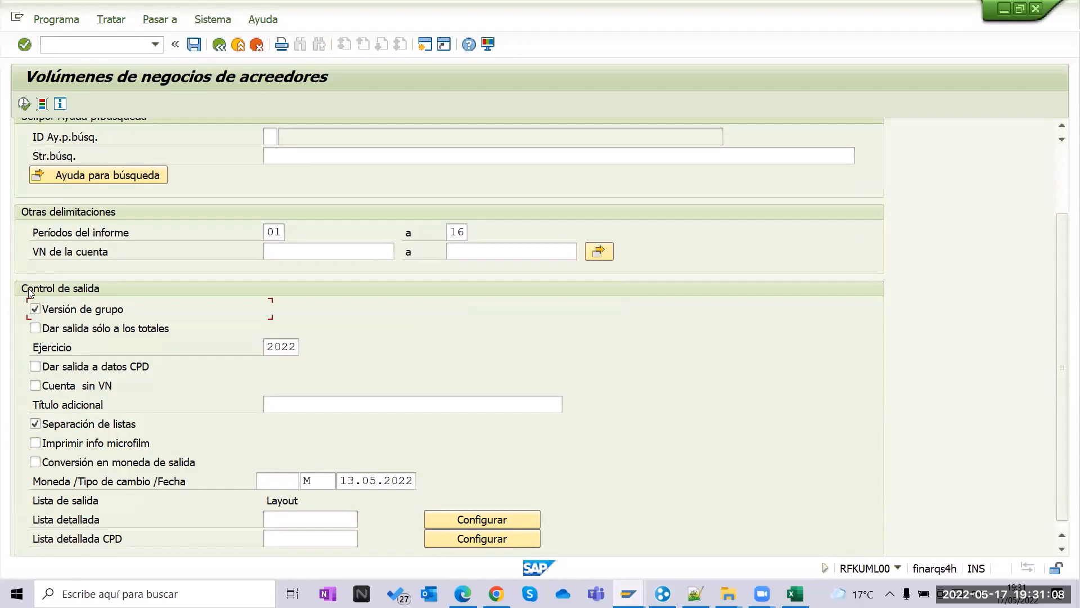
pyautogui.click(24, 103)
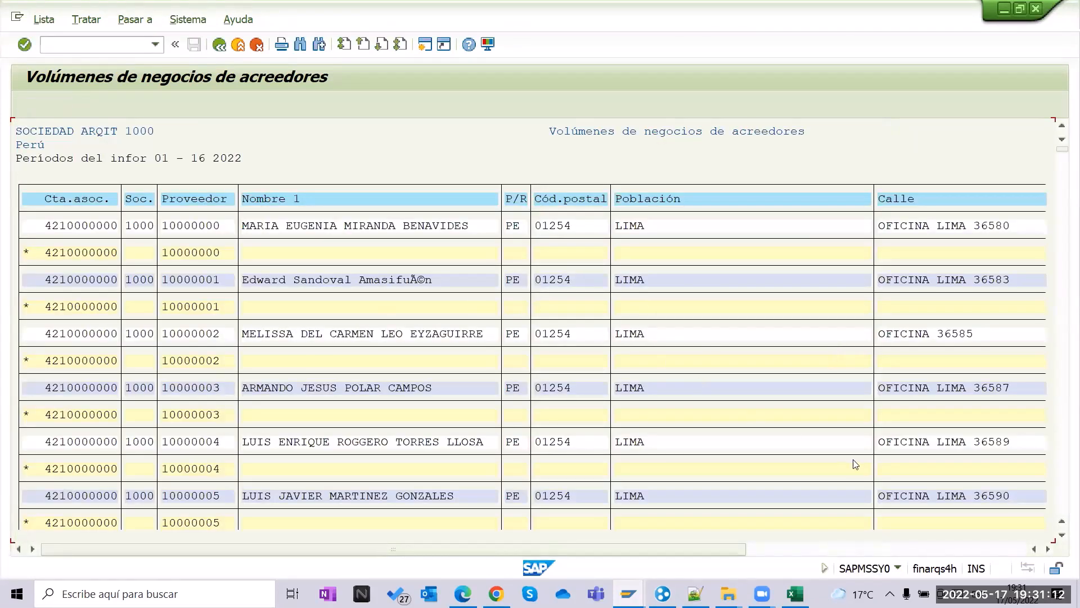
# Examine the group version's Compras column, the subtotals per vendor, and the final totals for all companies.
pyautogui.click(815, 549)
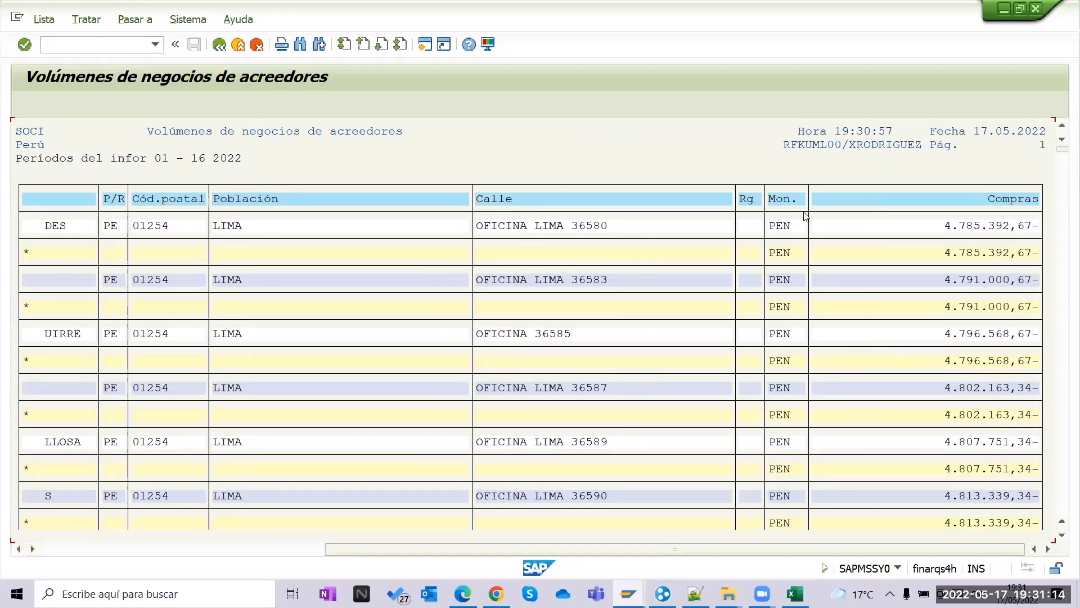
pyautogui.click(137, 545)
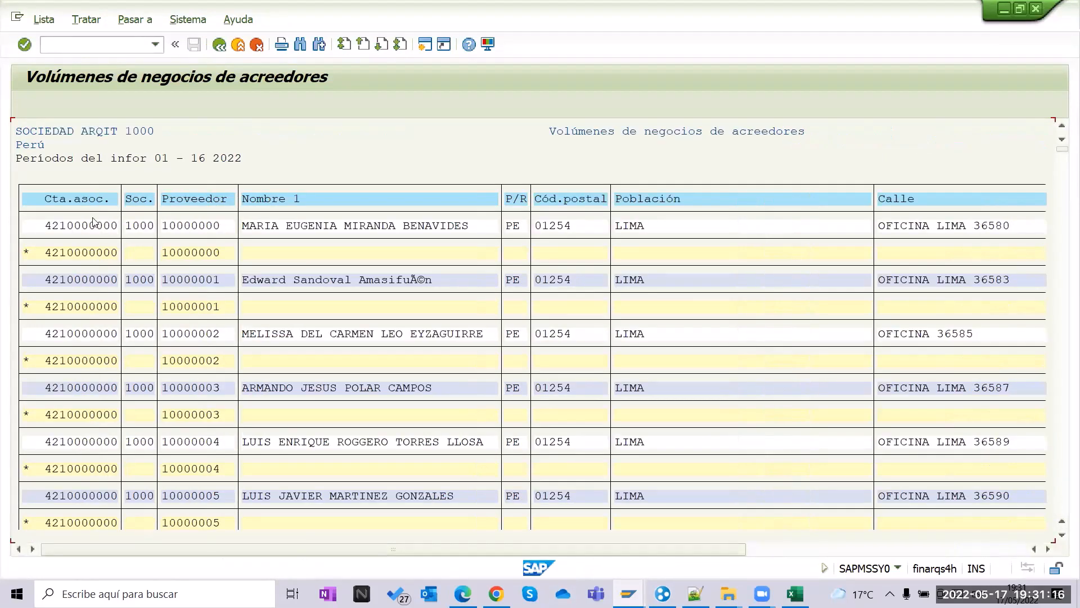
pyautogui.click(216, 226)
pyautogui.scroll(-1, 25, 270)
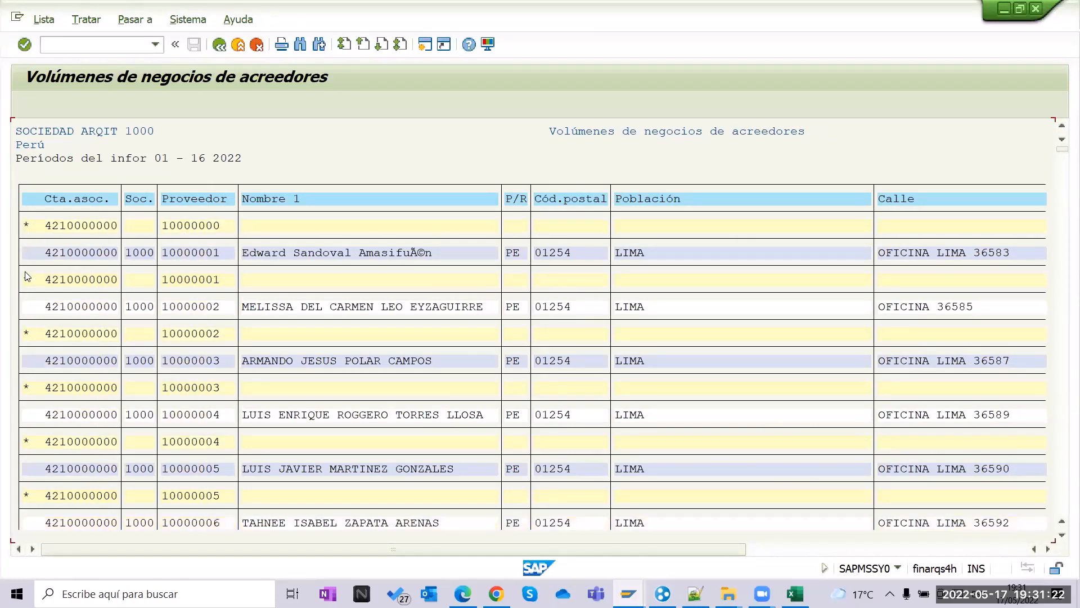
pyautogui.scroll(-1, 85, 393)
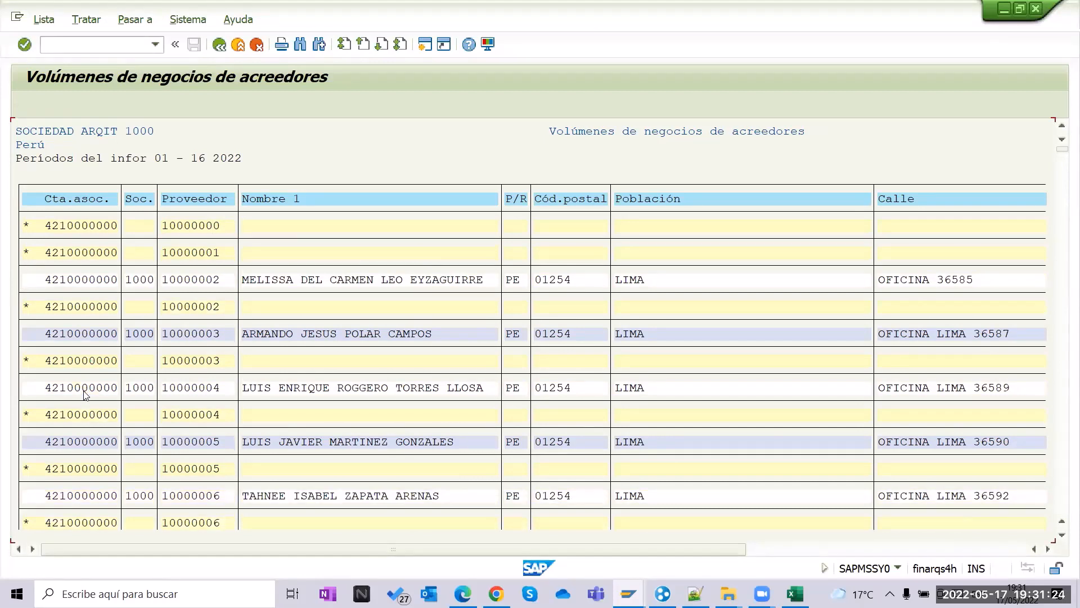
pyautogui.scroll(-1, 67, 425)
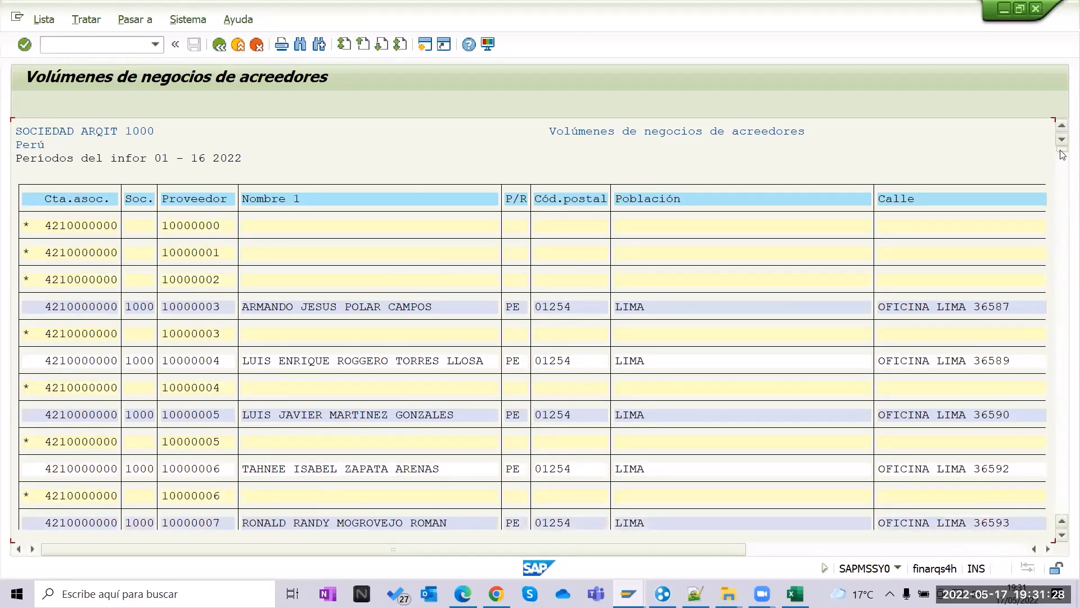
pyautogui.moveTo(1062, 155); pyautogui.dragTo(1065, 529)
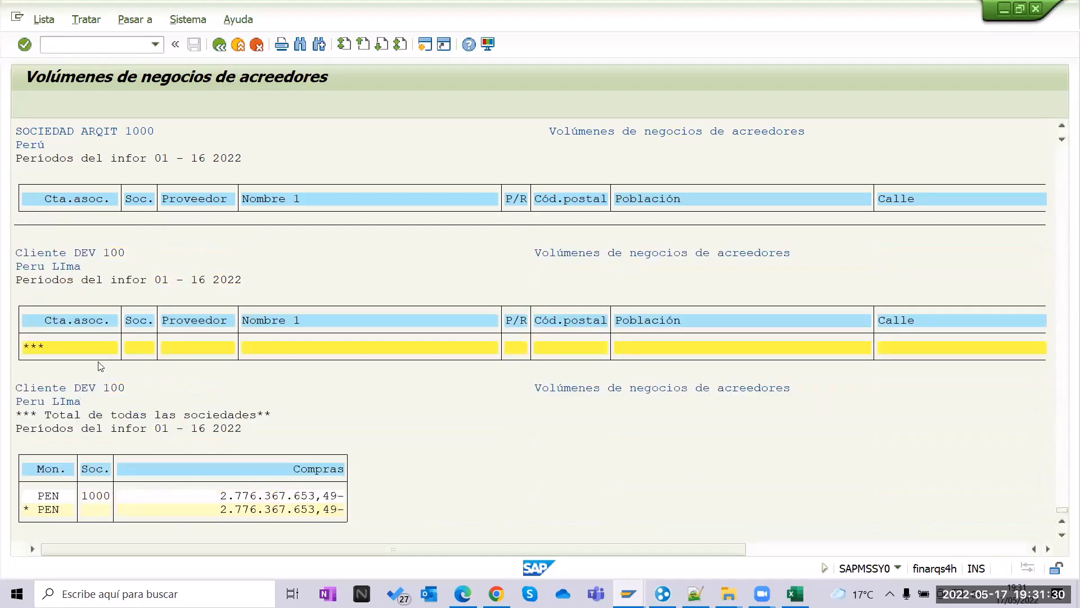
# Check the closing totals and reduce the list to per-vendor subtotals from the reconciliation account's ** total line.
pyautogui.scroll(5, 100, 366)
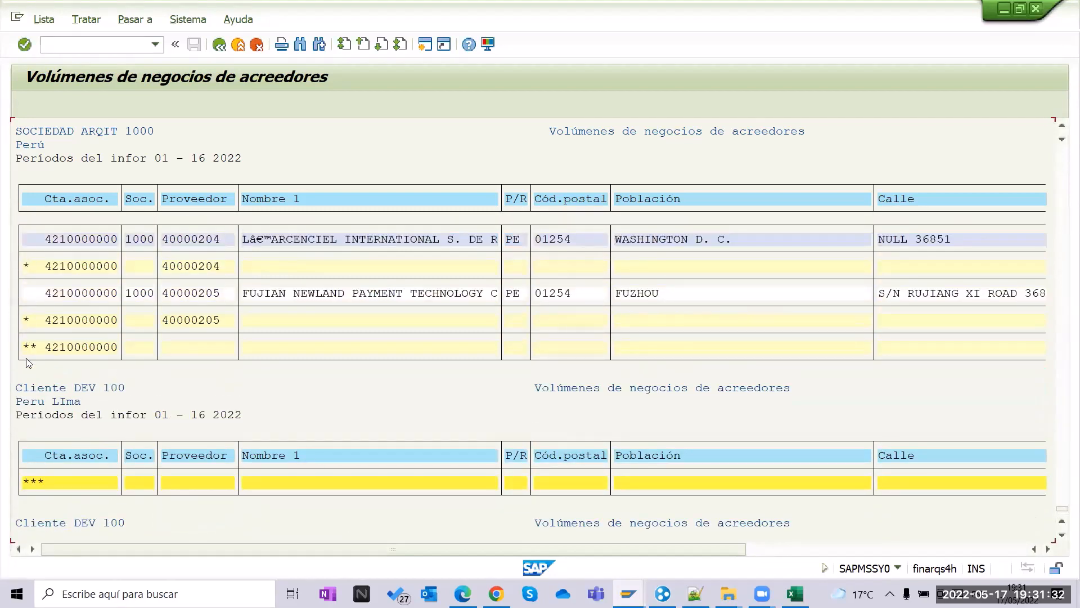
pyautogui.scroll(-4, 28, 363)
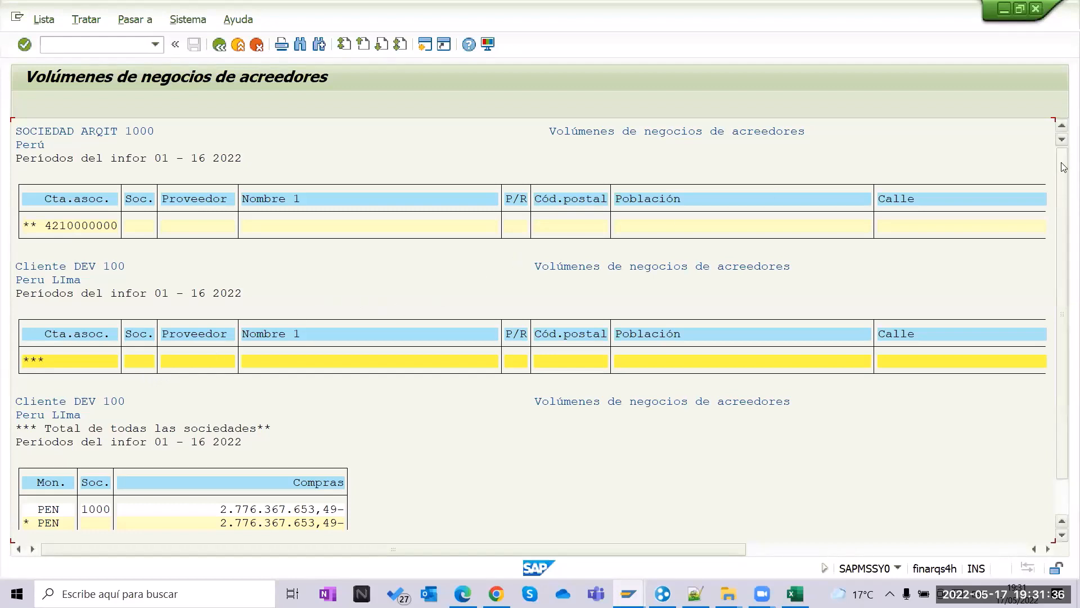
pyautogui.doubleClick(28, 228)
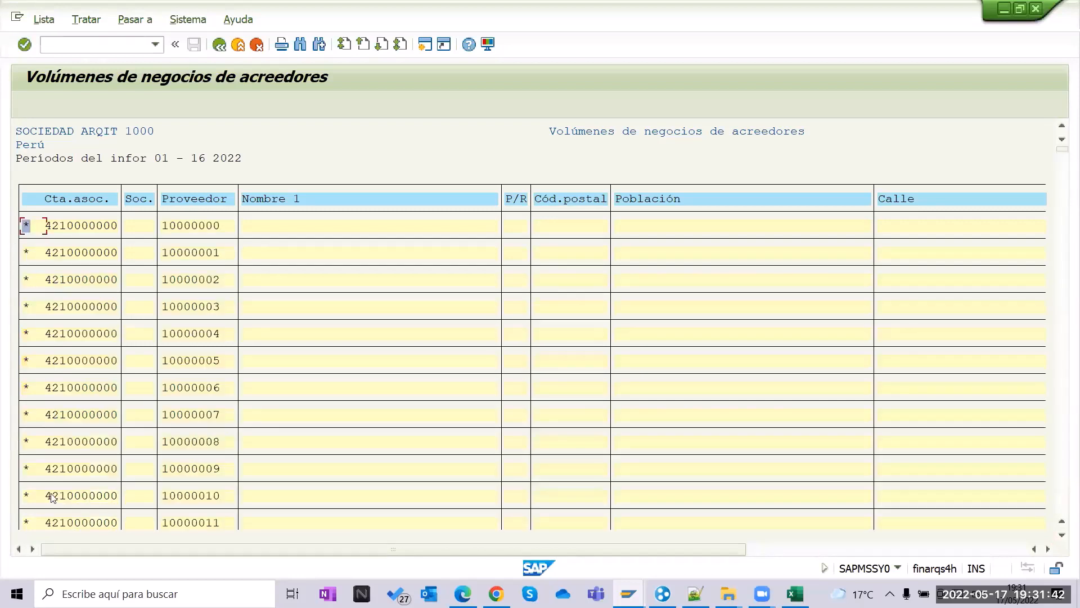
# Look through the per-vendor subtotals and check their currency and Compras amounts.
pyautogui.moveTo(1062, 150); pyautogui.dragTo(1062, 400)
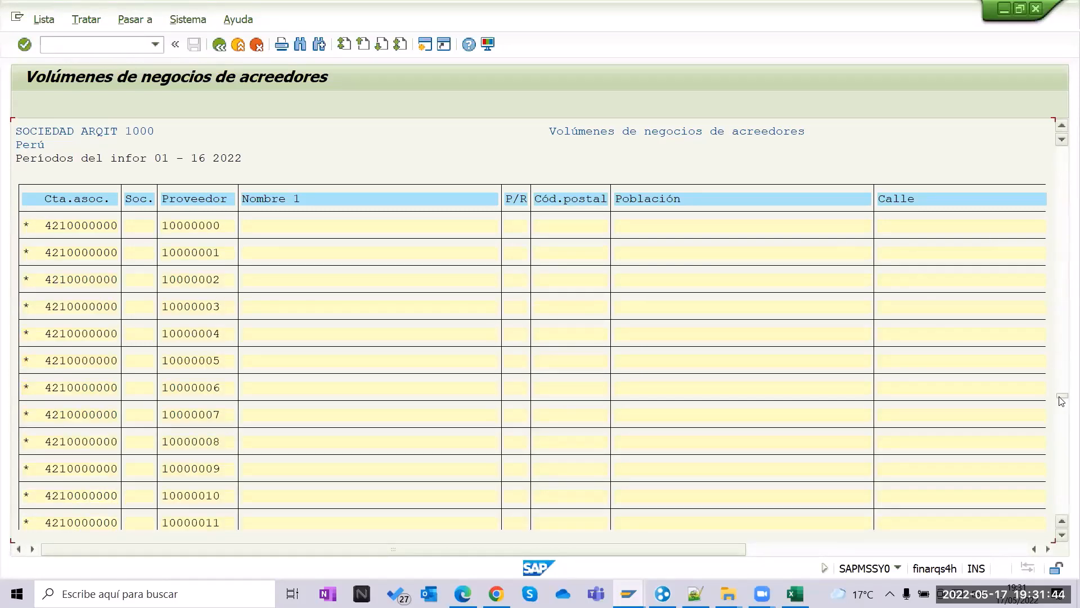
pyautogui.scroll(-4, 383, 366)
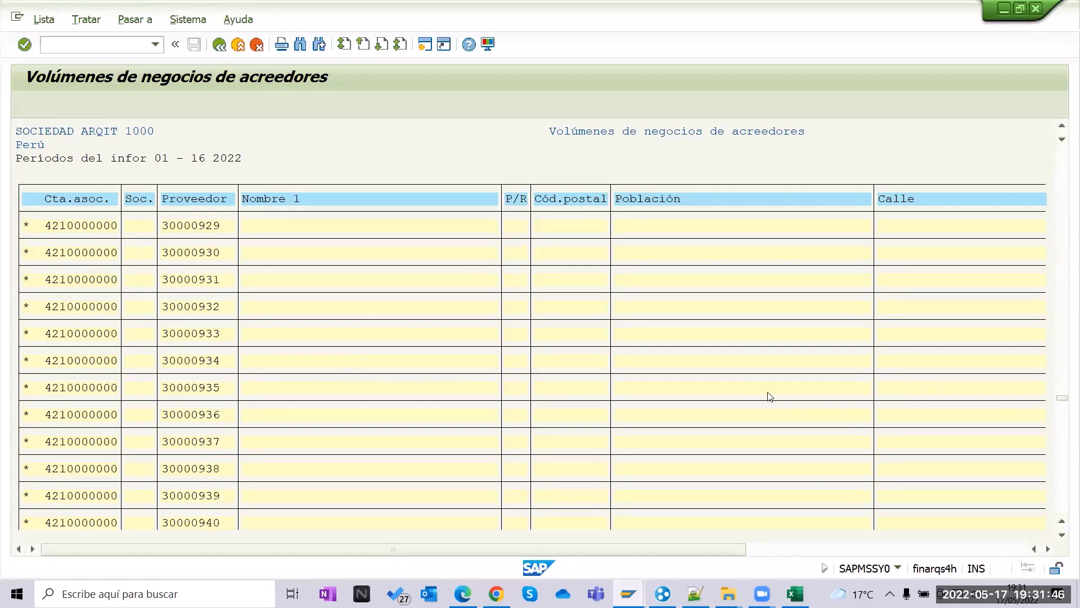
pyautogui.scroll(-8, 769, 396)
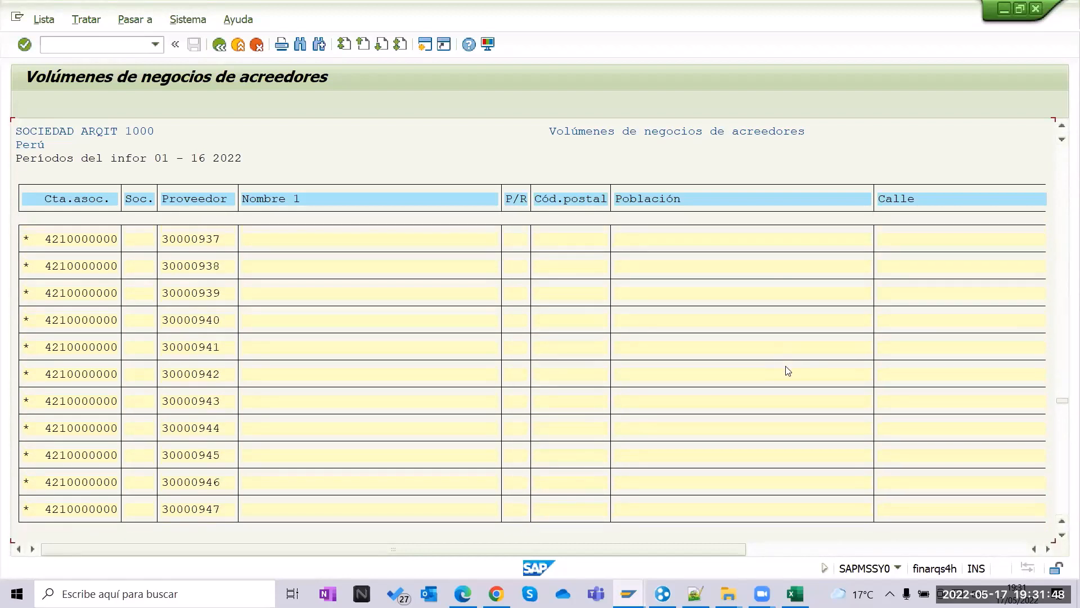
pyautogui.scroll(-6, 788, 370)
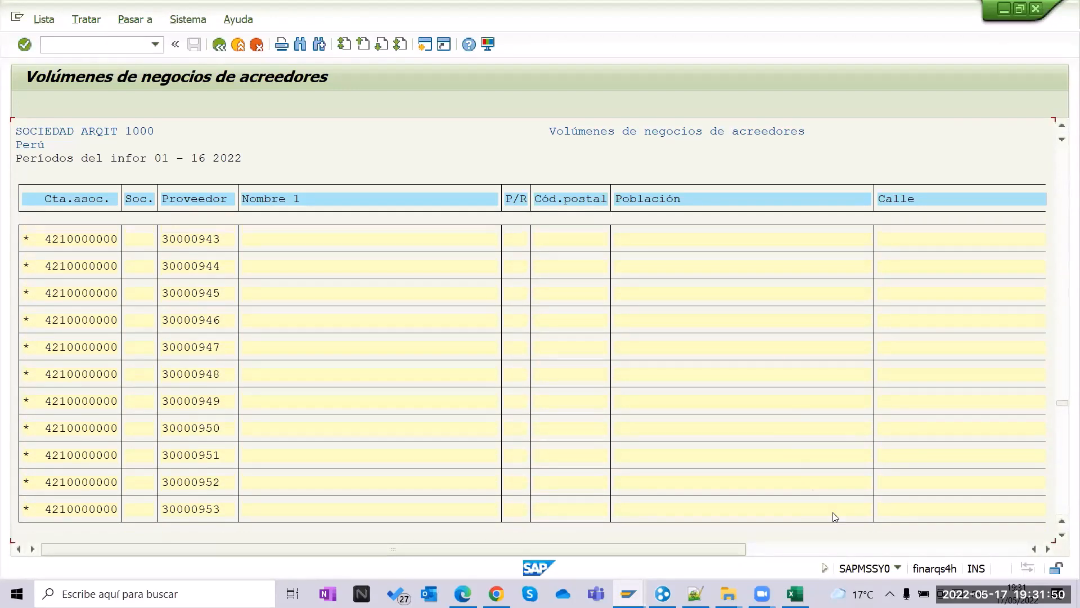
pyautogui.click(852, 549)
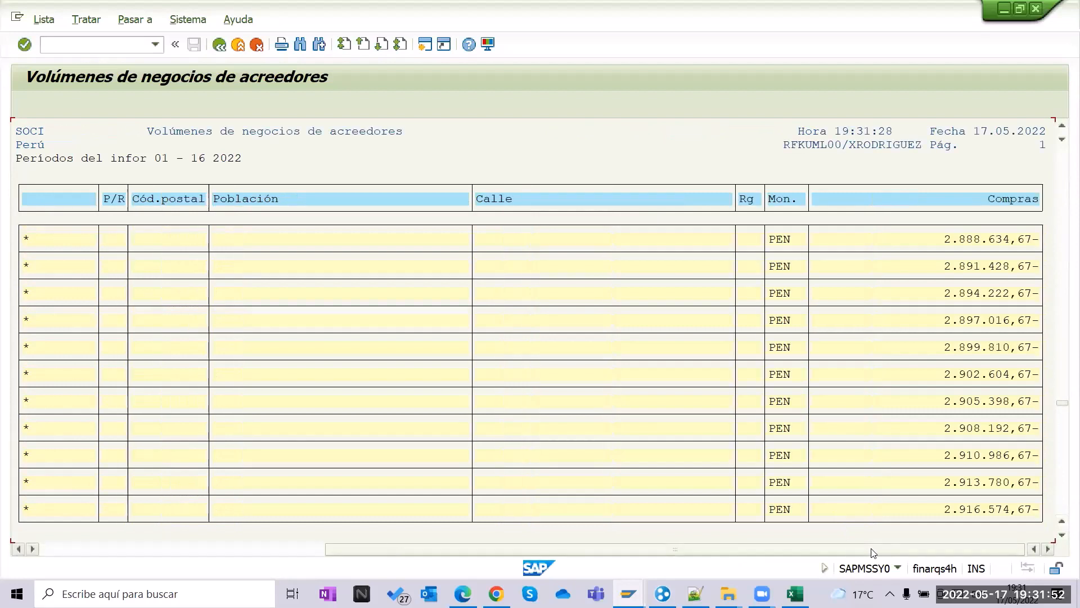
pyautogui.click(288, 549)
# Expand the list to vendor detail lines from the *** grand total, and check the totals at the end.
pyautogui.moveTo(1061, 405); pyautogui.dragTo(1061, 541)
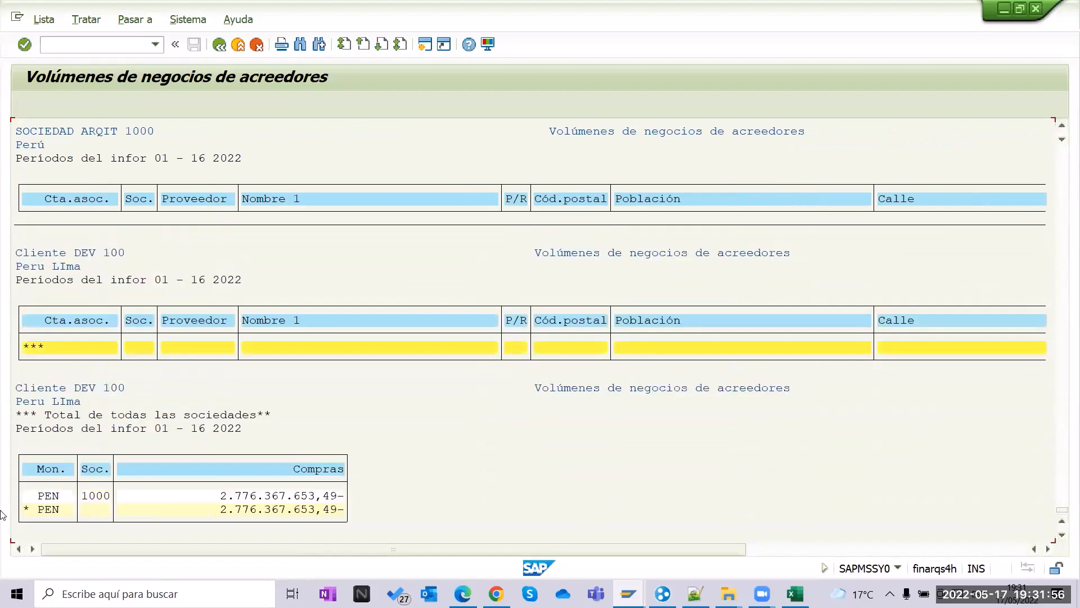
pyautogui.click(34, 352)
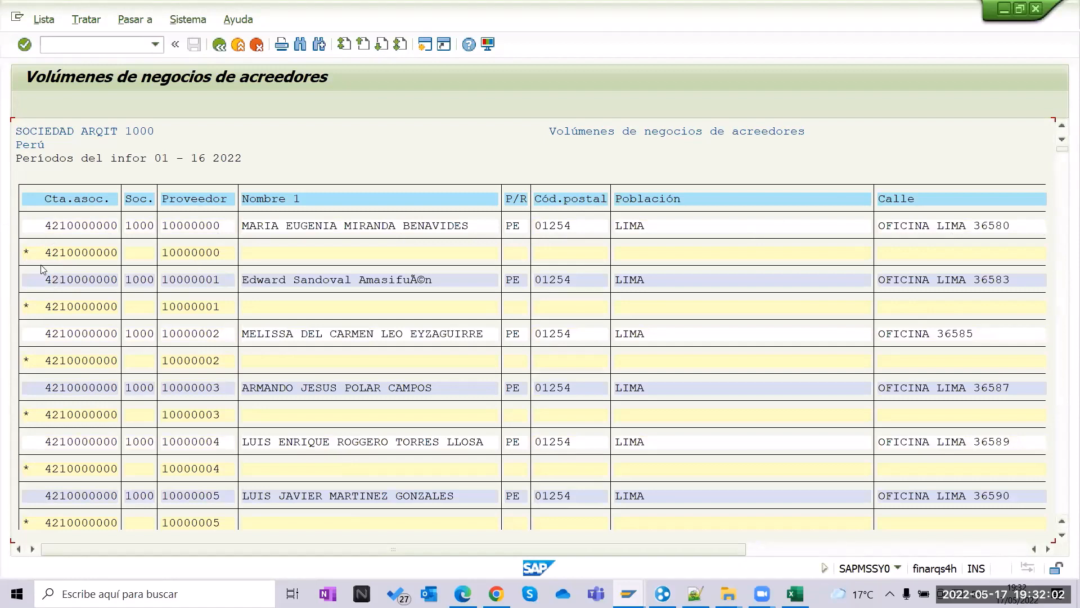
pyautogui.click(1062, 533)
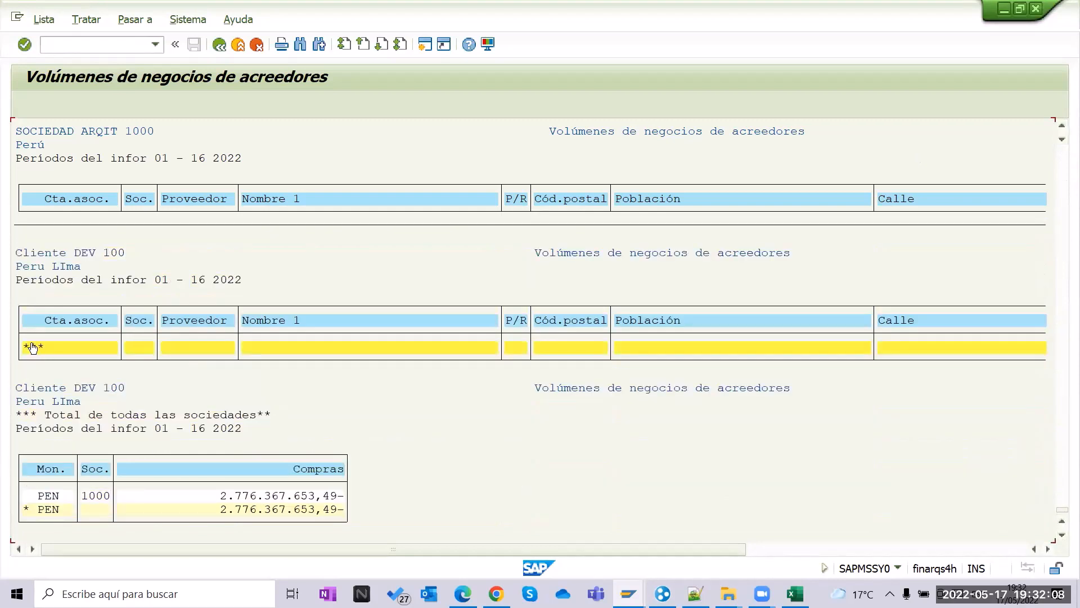
pyautogui.scroll(1, 34, 346)
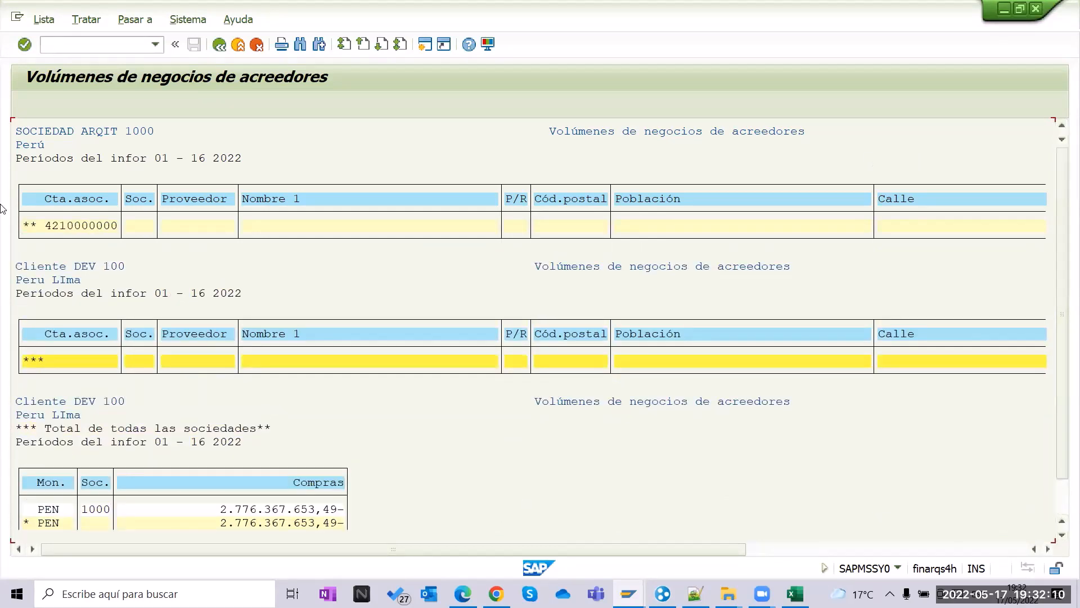
pyautogui.doubleClick(37, 360)
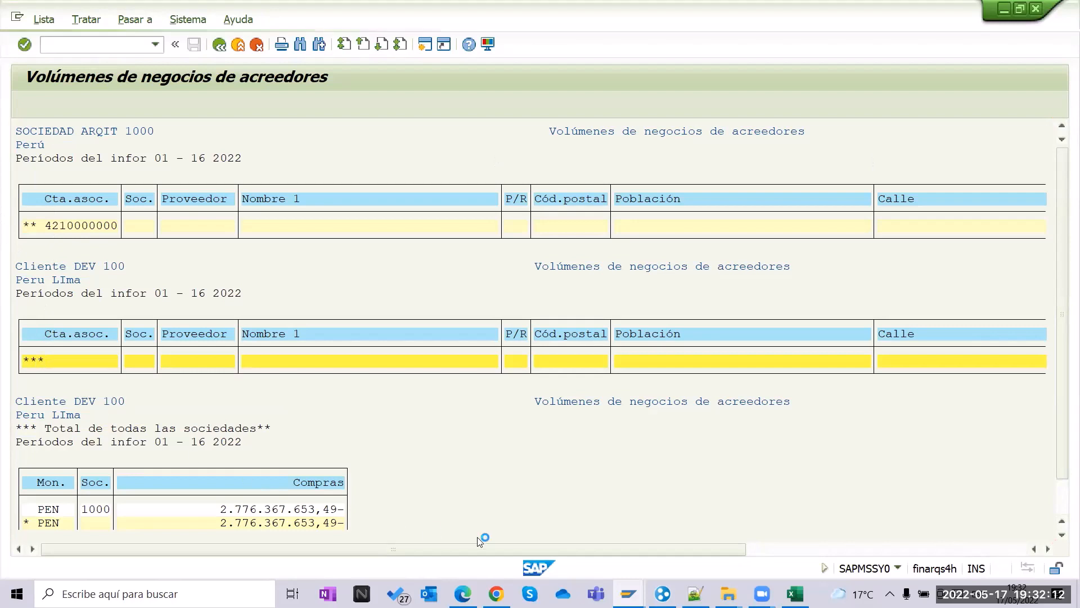
pyautogui.moveTo(1058, 149); pyautogui.dragTo(1058, 533)
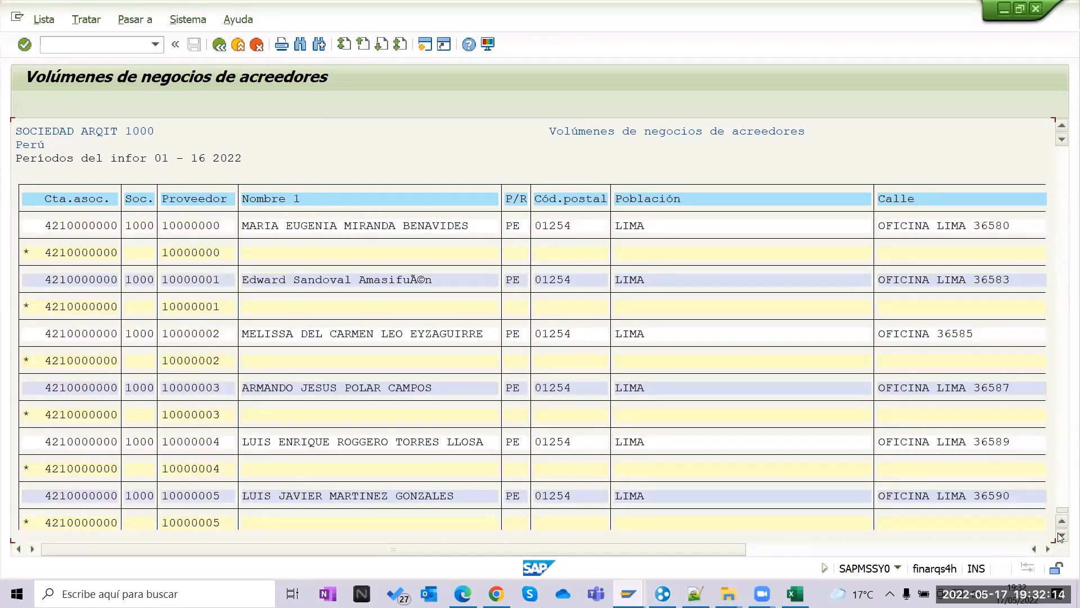
# Reduce the list to vendor subtotals again from the ** account total, and return to the selection criteria.
pyautogui.doubleClick(32, 345)
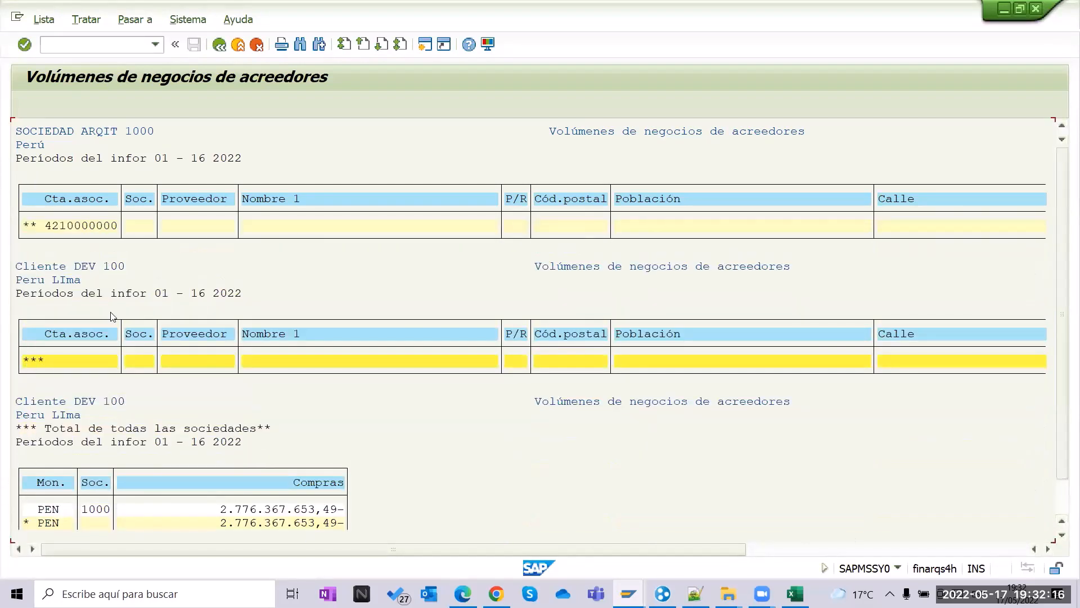
pyautogui.doubleClick(32, 226)
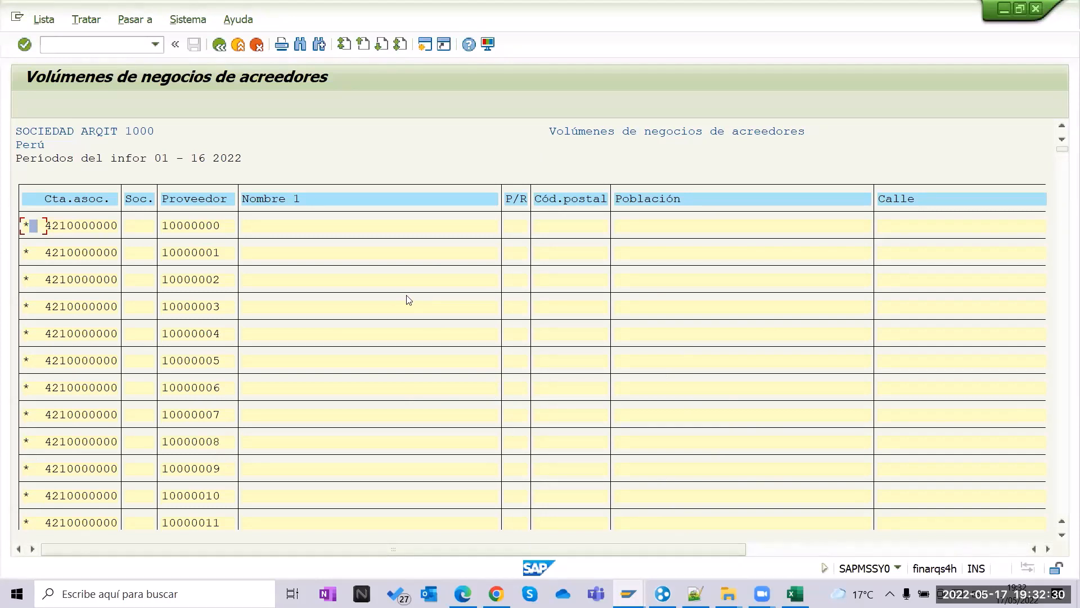
pyautogui.press('F3')
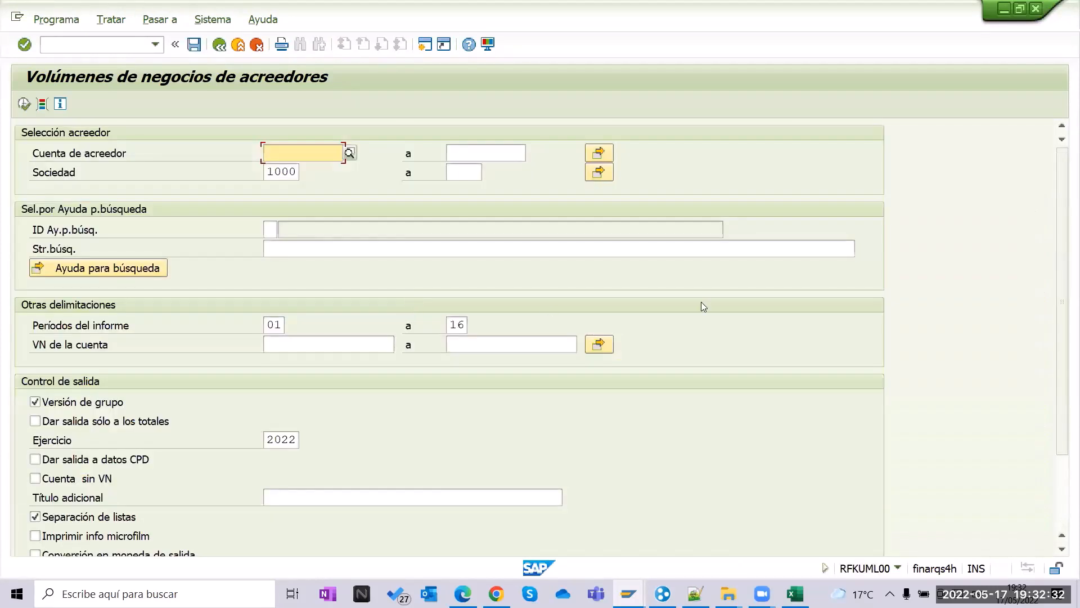
# Review the selection criteria and output control options, and execute the vendor business volume report again.
pyautogui.scroll(-5, 298, 436)
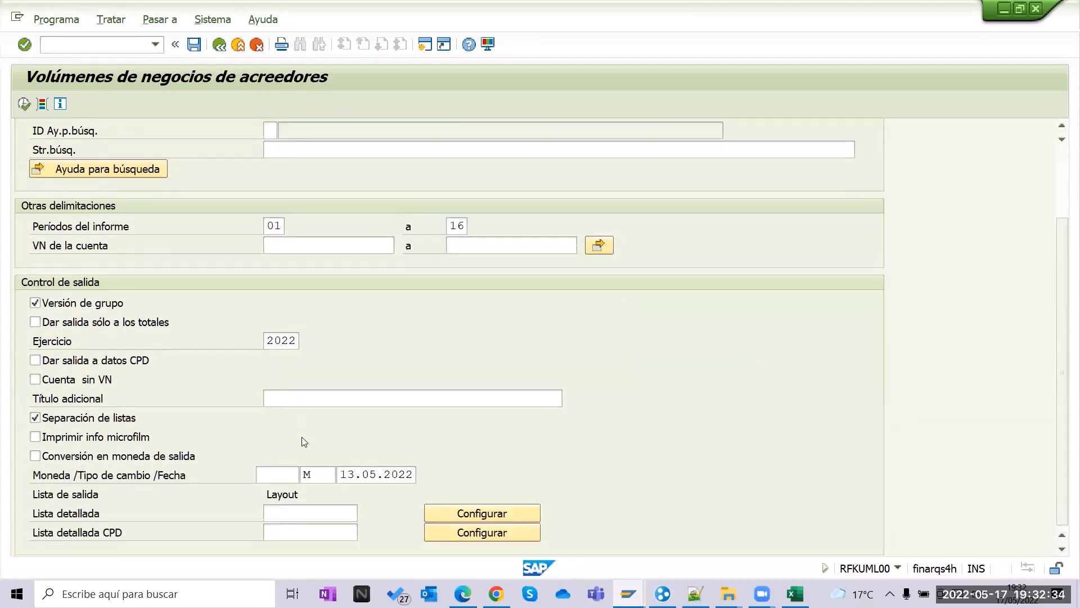
pyautogui.scroll(5, 306, 447)
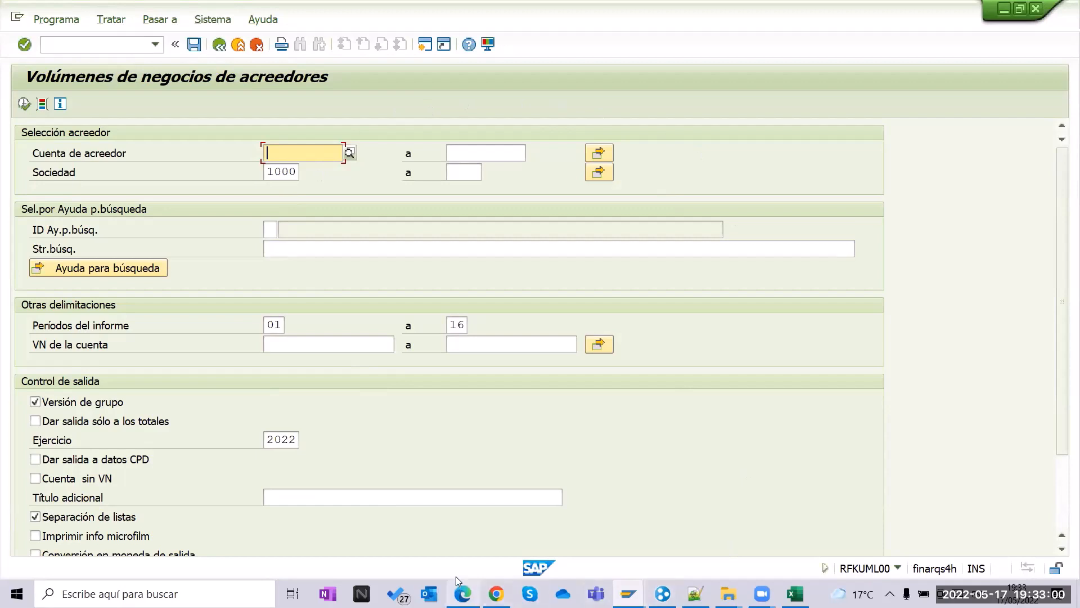
pyautogui.scroll(-2, 422, 498)
pyautogui.scroll(-1, 422, 498)
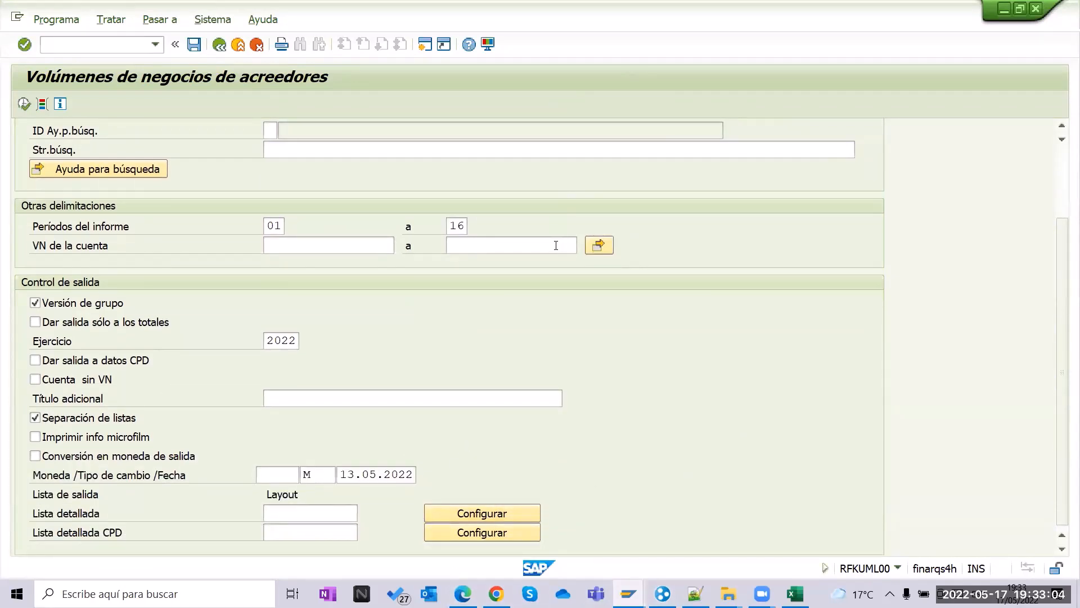
pyautogui.scroll(3, 516, 265)
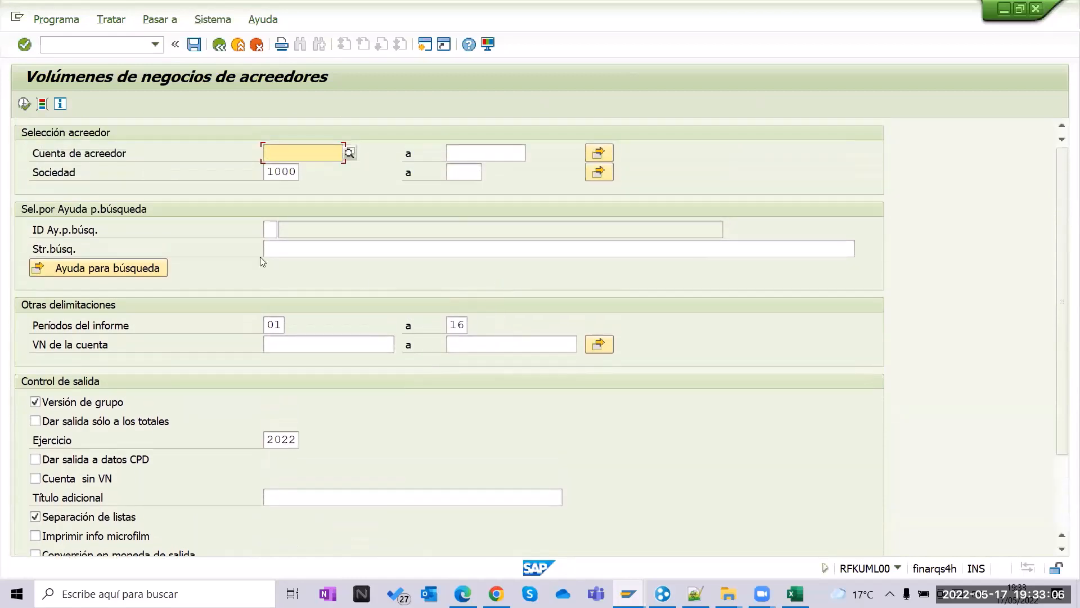
pyautogui.click(24, 103)
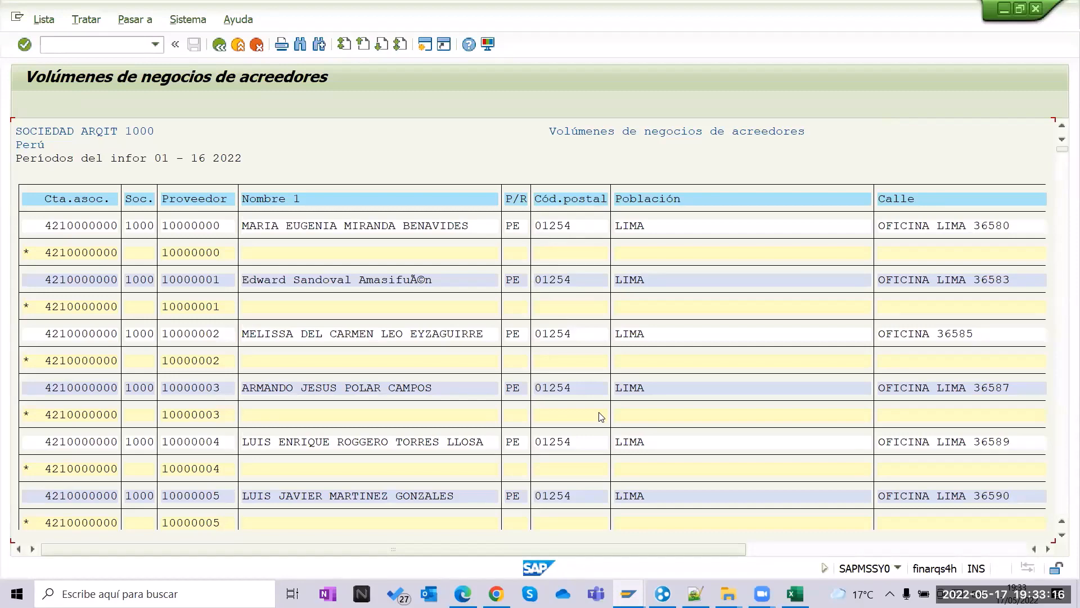
# Switch to the Procesos de Compras SAP Modulo 1 ARQIT workbook in Excel and find the empty area below CxP Proveedores on Hoja2.
pyautogui.click(795, 593)
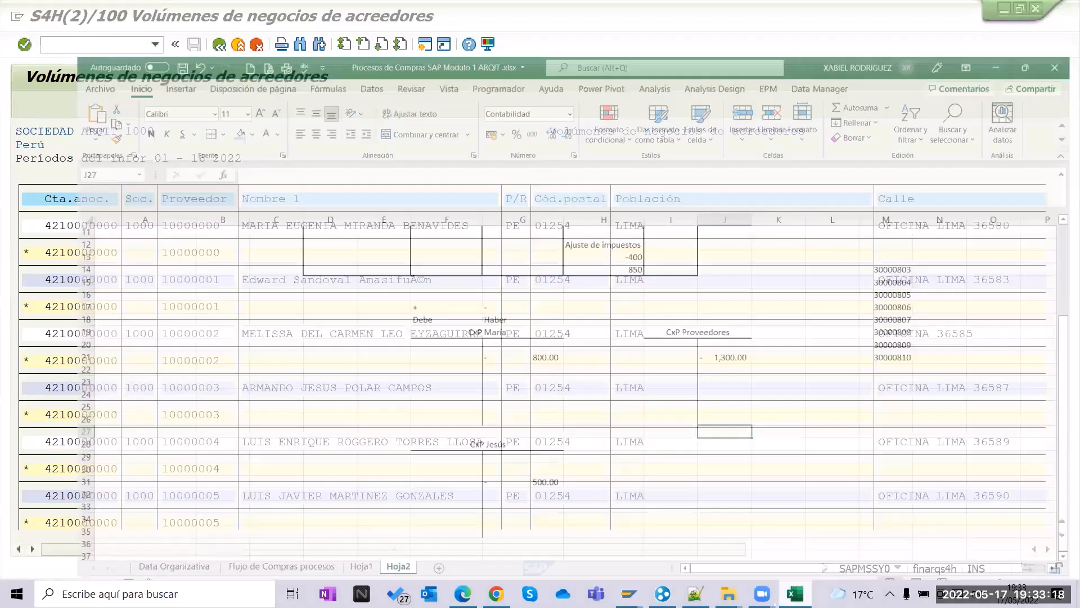
pyautogui.scroll(4, 655, 492)
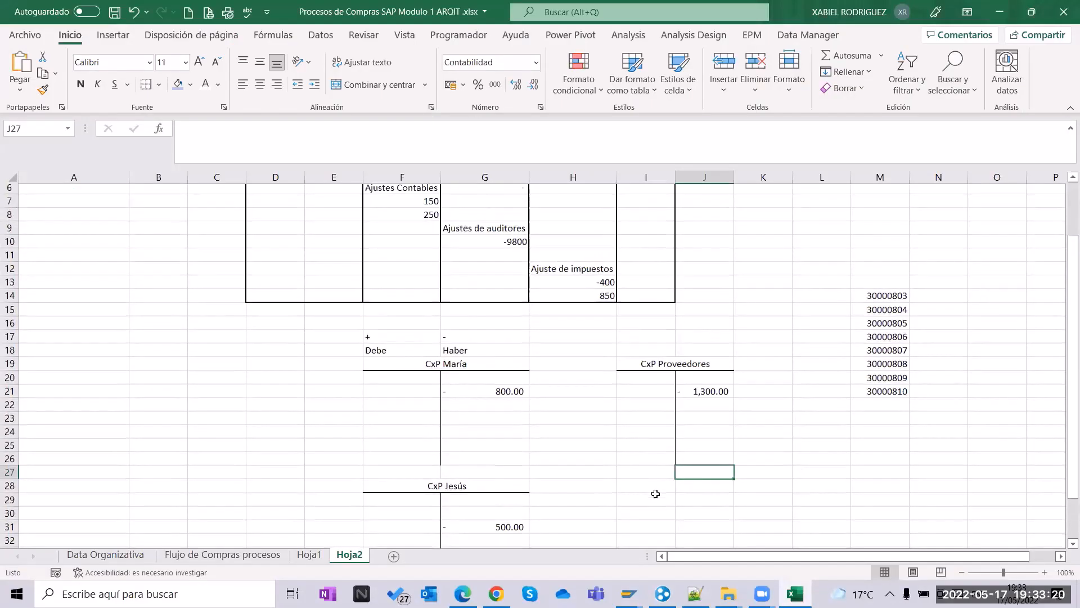
pyautogui.scroll(-7, 651, 494)
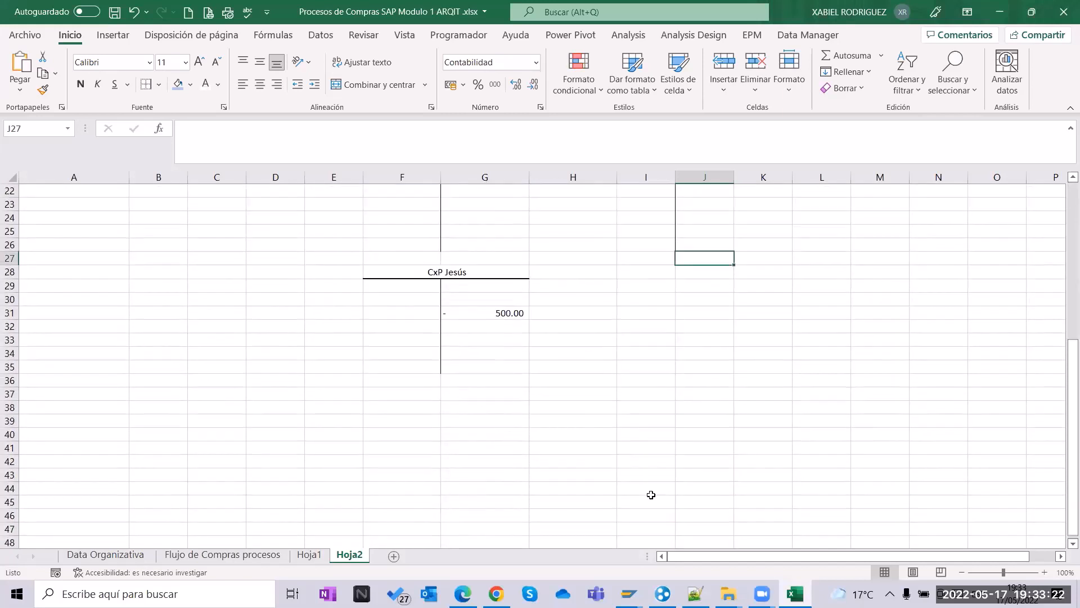
# Enter the headings Entrada, Proceso, Validación and Resultado in cells I31 to L31.
pyautogui.click(661, 314)
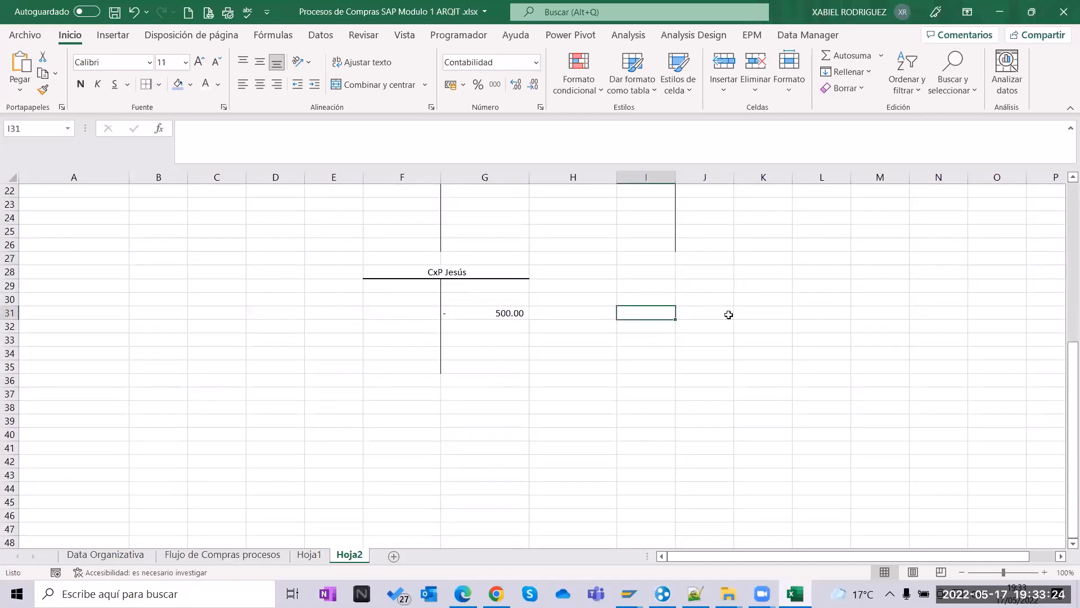
pyautogui.write('E')
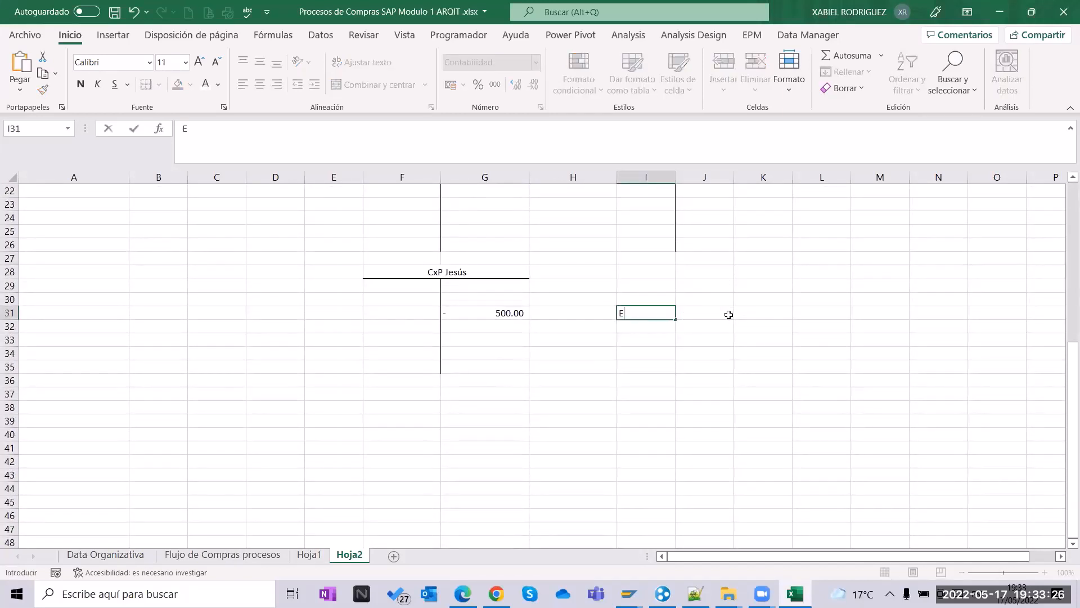
pyautogui.write('ntrada')
pyautogui.click(729, 315)
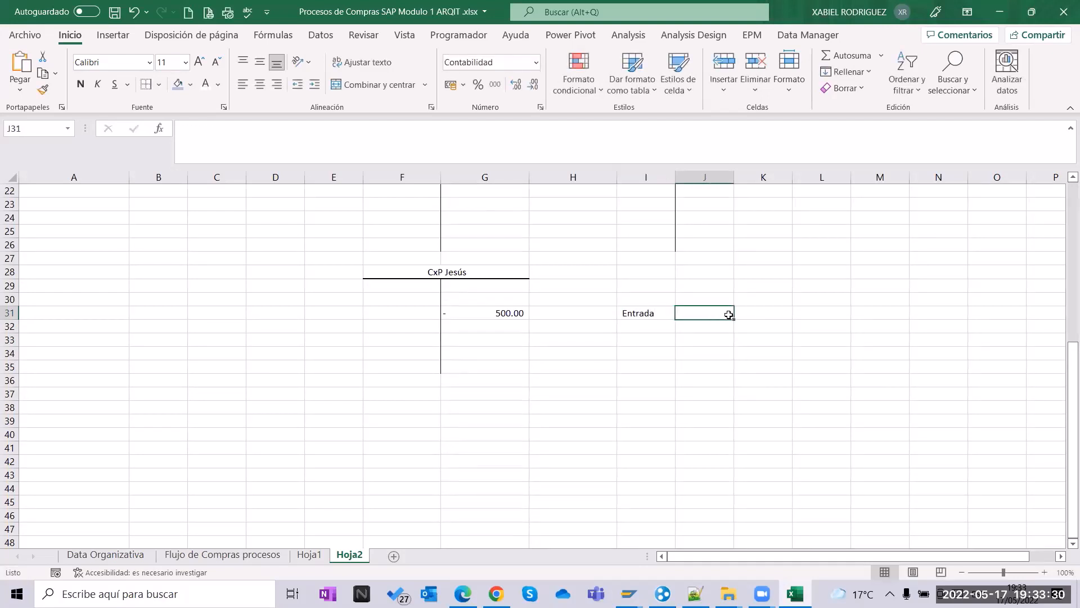
pyautogui.write('Proceso')
pyautogui.press('Tab')
pyautogui.write('V')
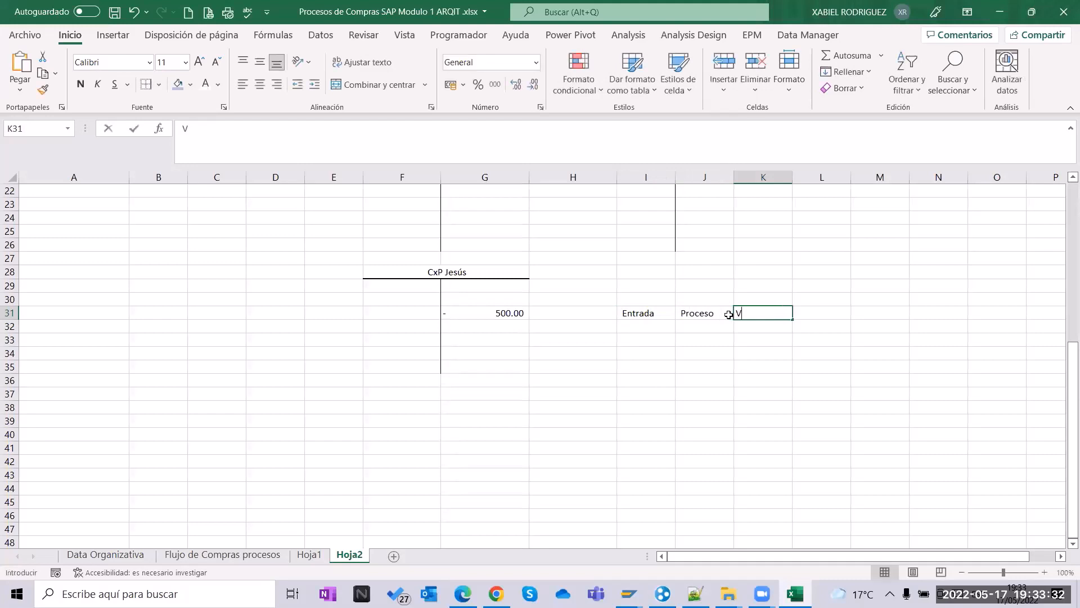
pyautogui.write('alidación')
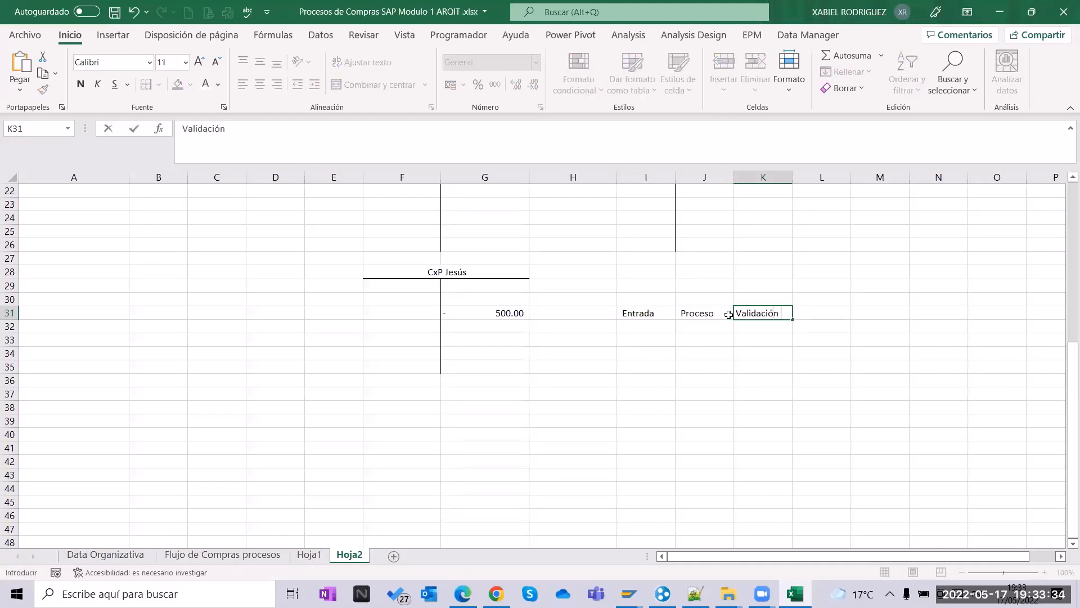
pyautogui.press('Tab')
pyautogui.write('Resul')
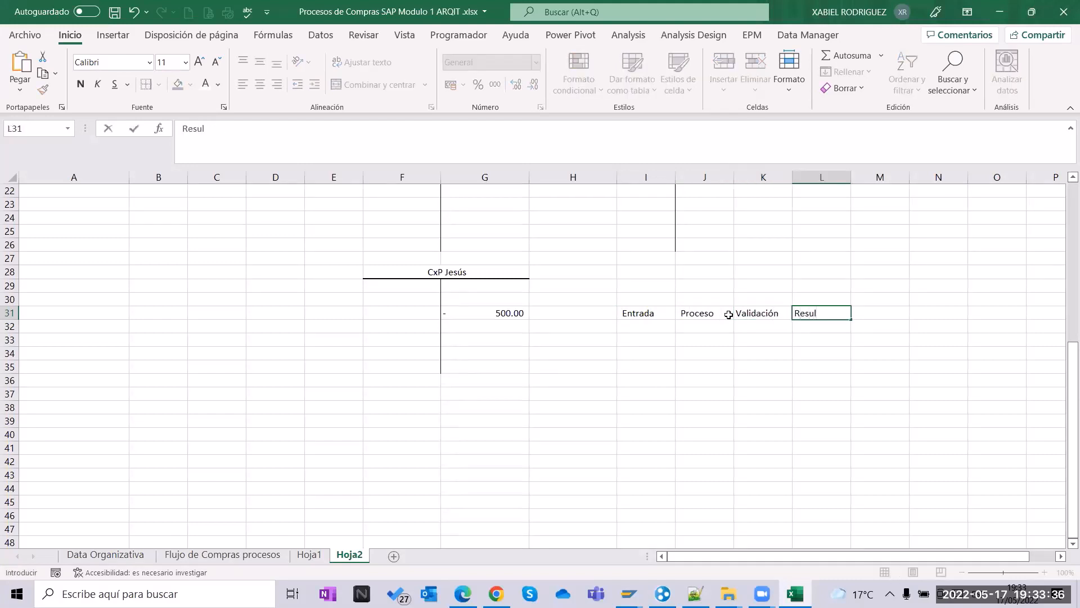
pyautogui.write('tado')
pyautogui.press('Return')
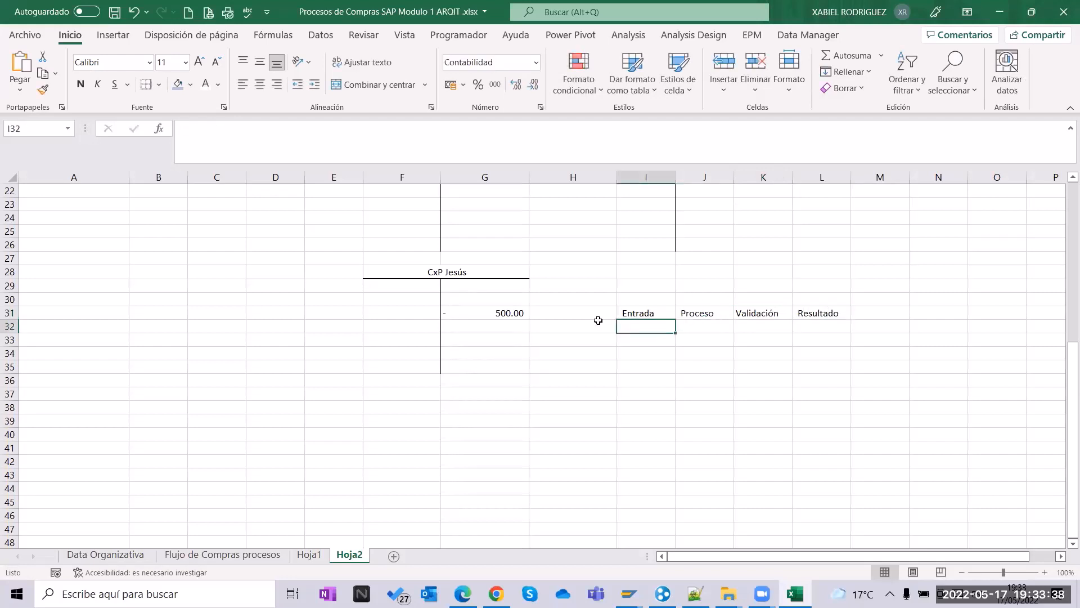
pyautogui.moveTo(632, 311); pyautogui.dragTo(825, 352)
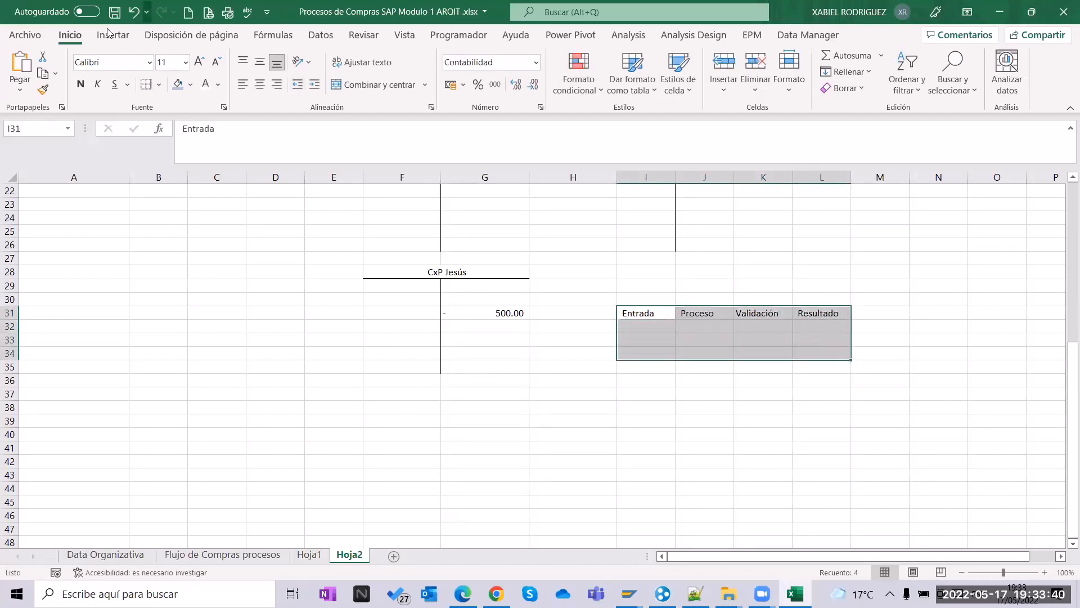
pyautogui.click(160, 85)
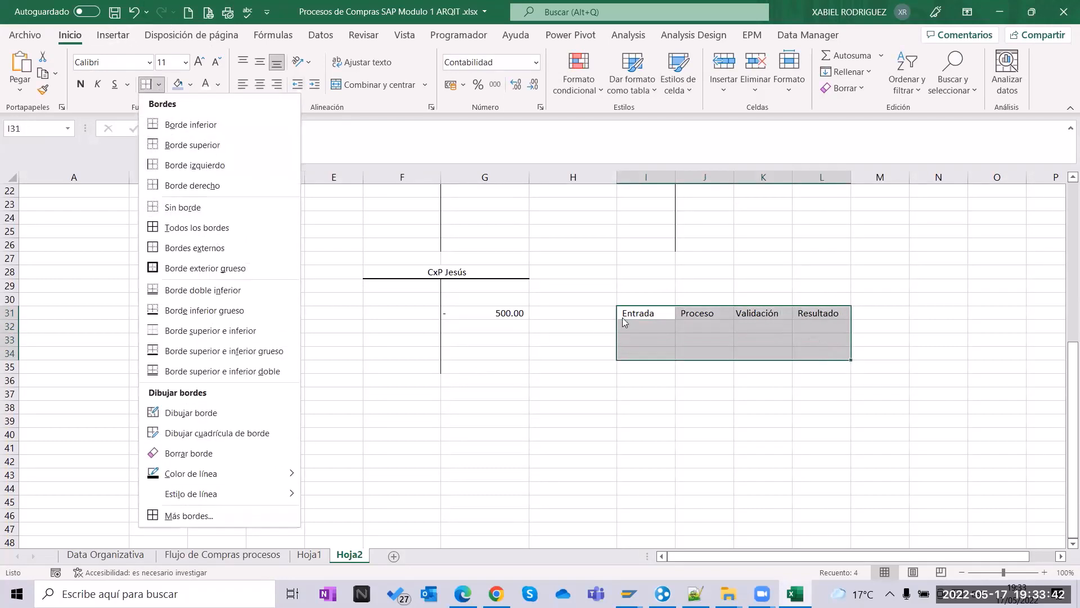
pyautogui.click(641, 313)
# Convert range I31:L32 into an Excel table, using the Entrada to Resultado row as its headers.
pyautogui.moveTo(641, 313); pyautogui.dragTo(832, 316)
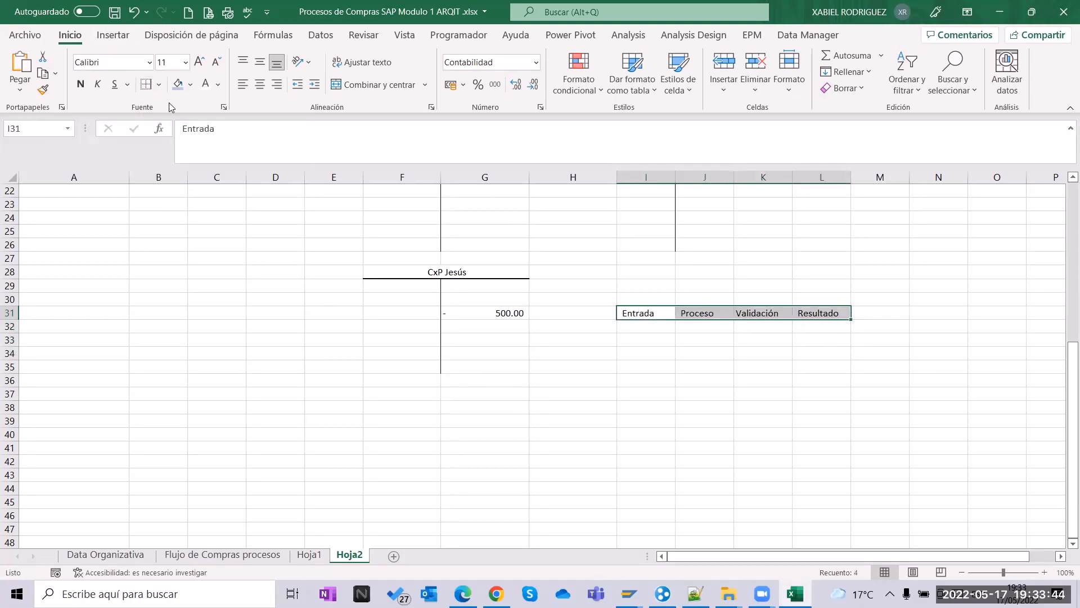
pyautogui.hotkey('shift', 'Down')
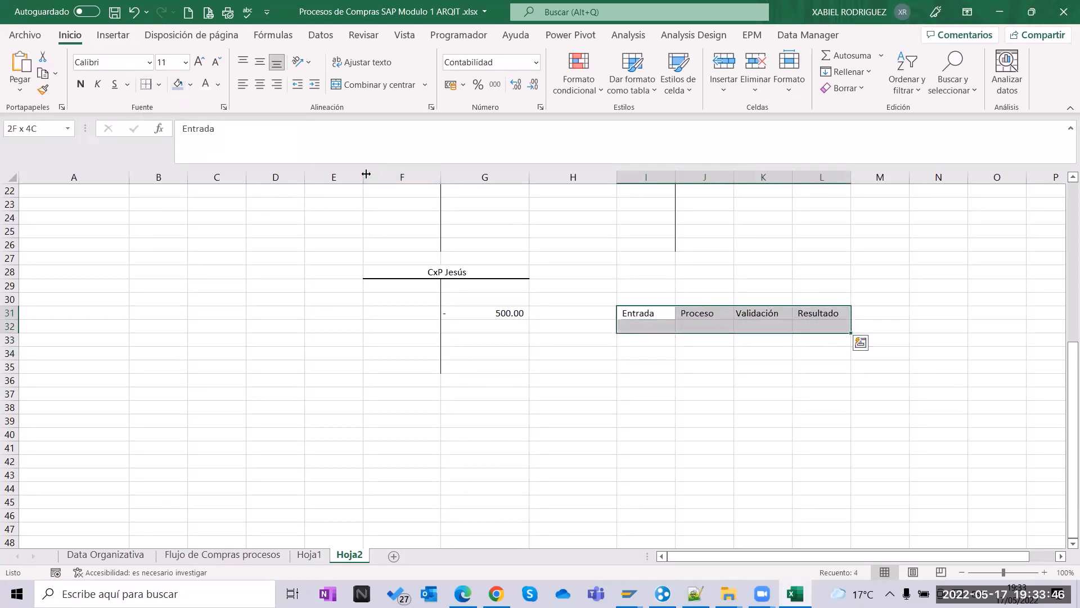
pyautogui.hotkey('ctrl', 't')
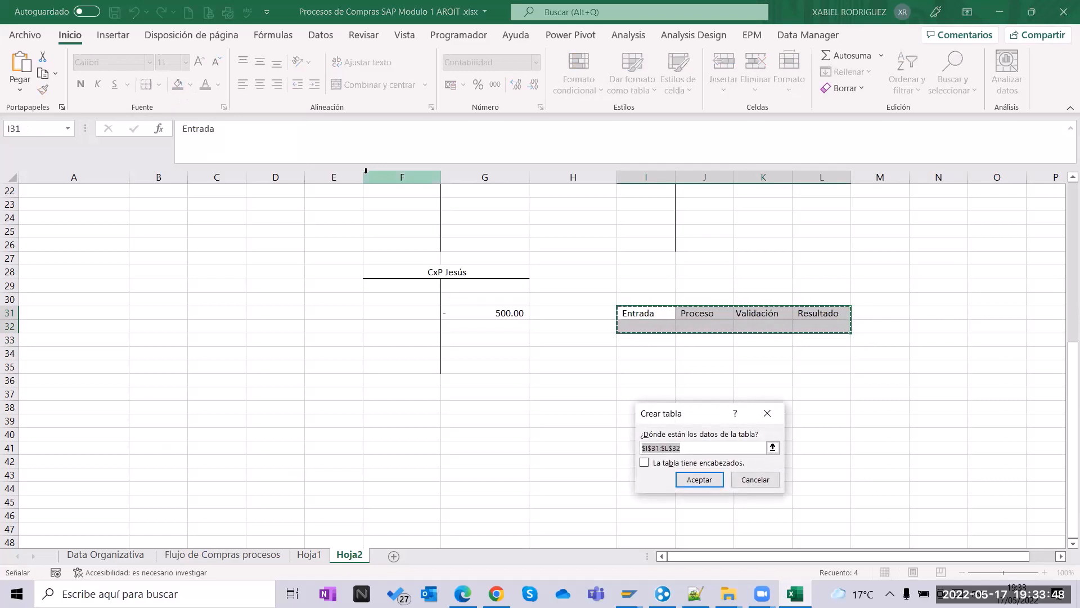
pyautogui.click(644, 462)
pyautogui.press('Return')
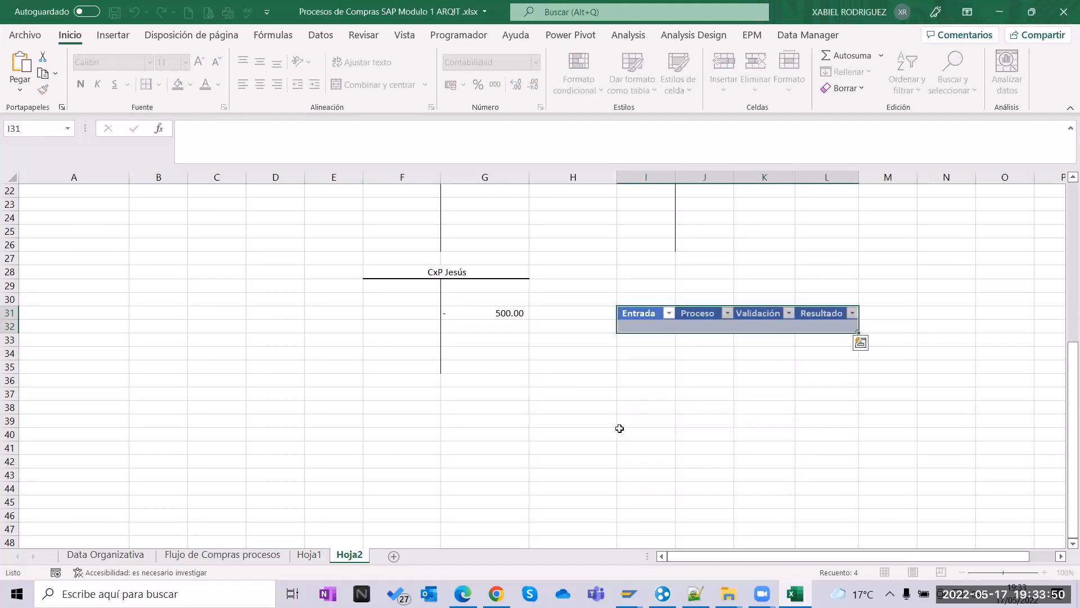
pyautogui.click(646, 332)
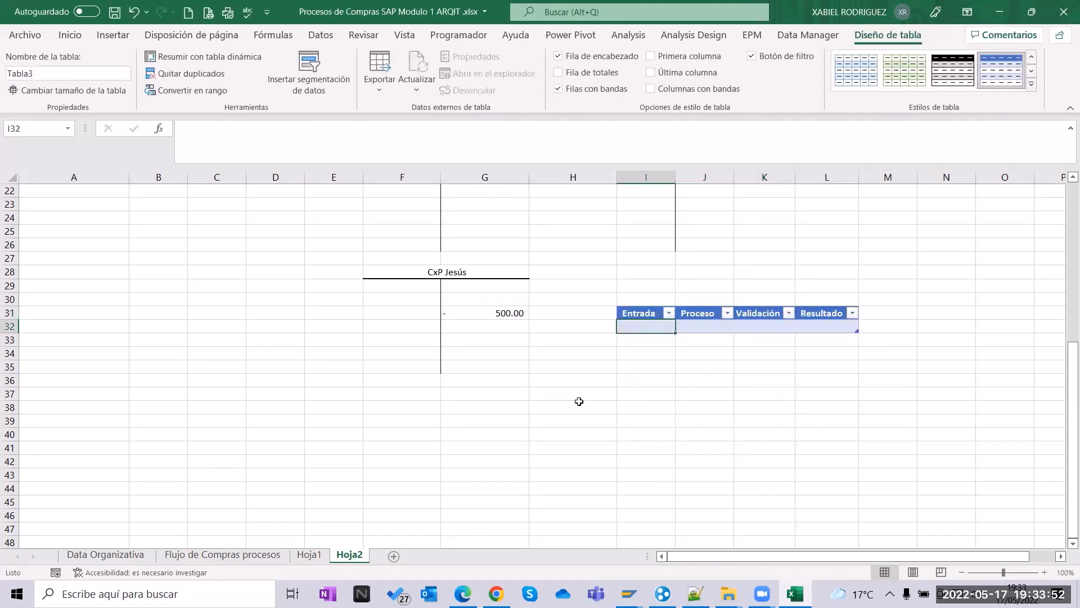
# Switch to SAP, return to the vendor business volume selection screen, and review its company, reporting periods, fiscal year and output control options.
pyautogui.hotkey('alt', 'Tab')
pyautogui.press('F3')
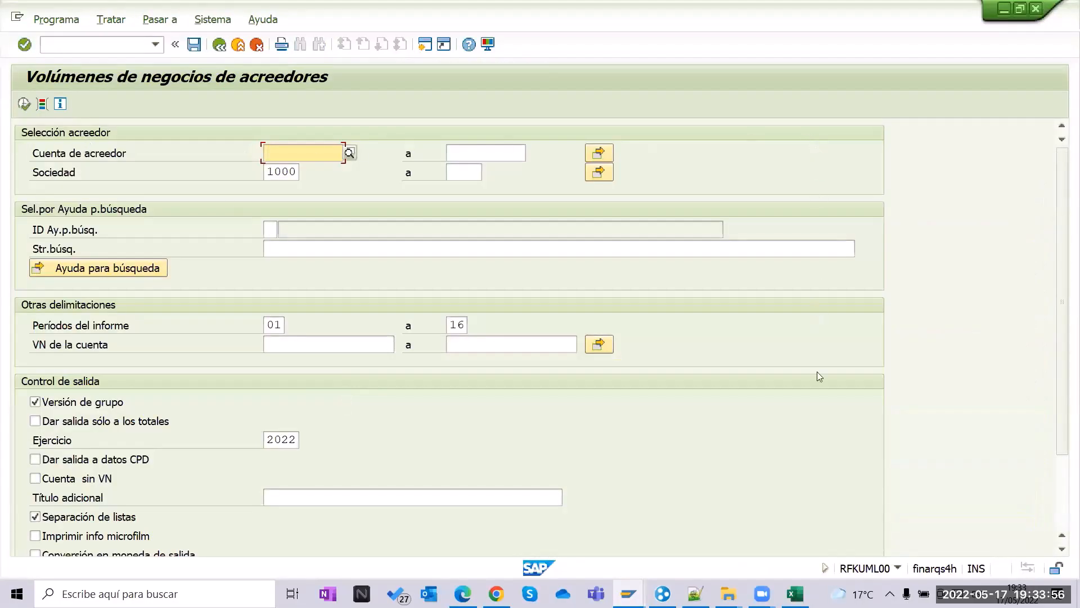
pyautogui.click(291, 169)
pyautogui.click(289, 154)
pyautogui.click(289, 170)
pyautogui.click(289, 160)
pyautogui.click(49, 166)
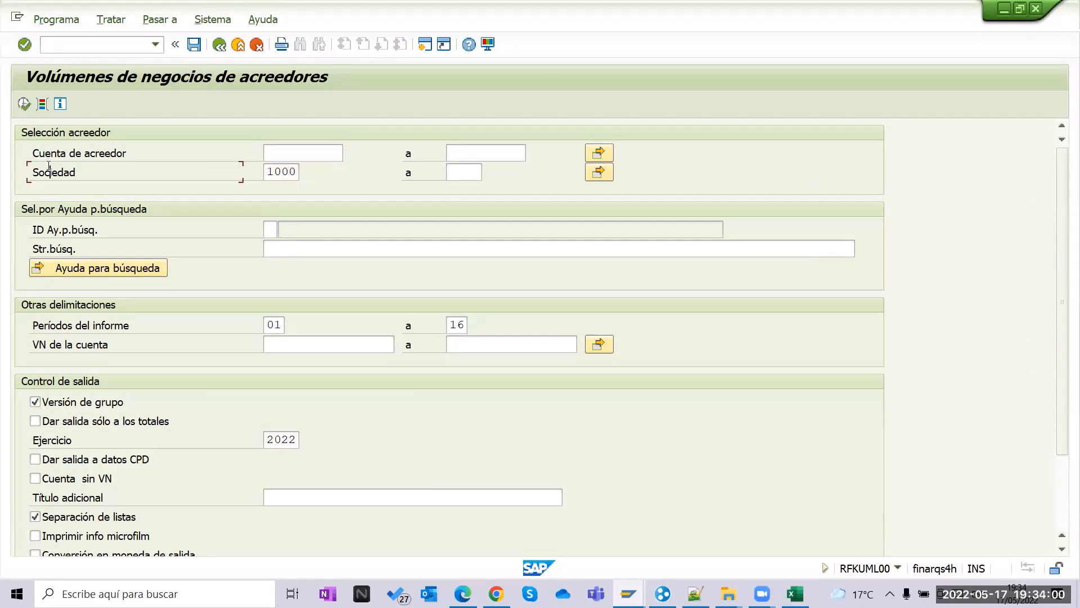
pyautogui.click(276, 171)
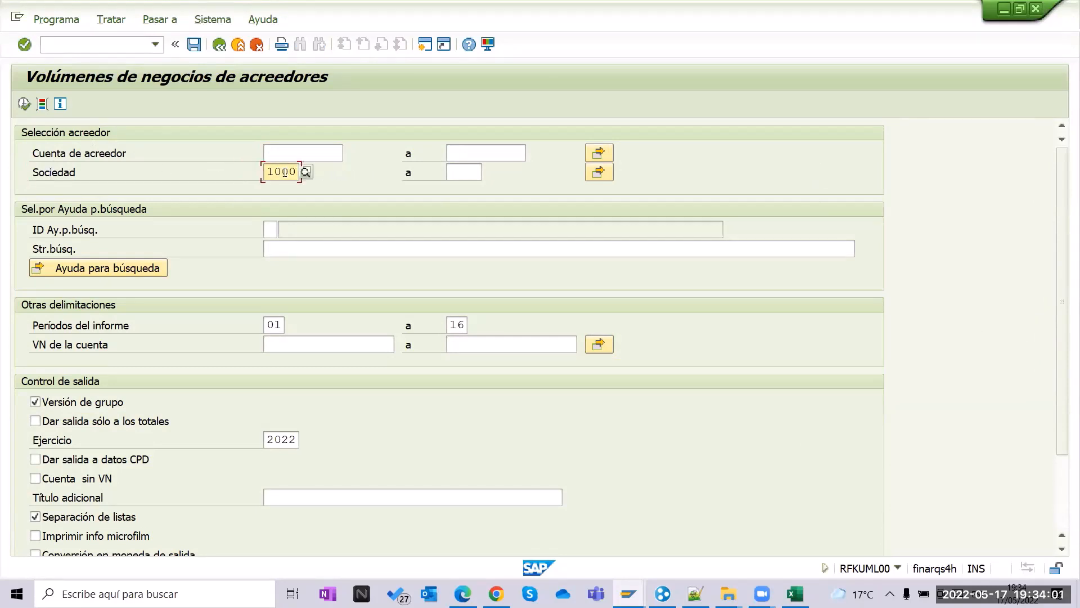
pyautogui.click(270, 325)
pyautogui.click(455, 324)
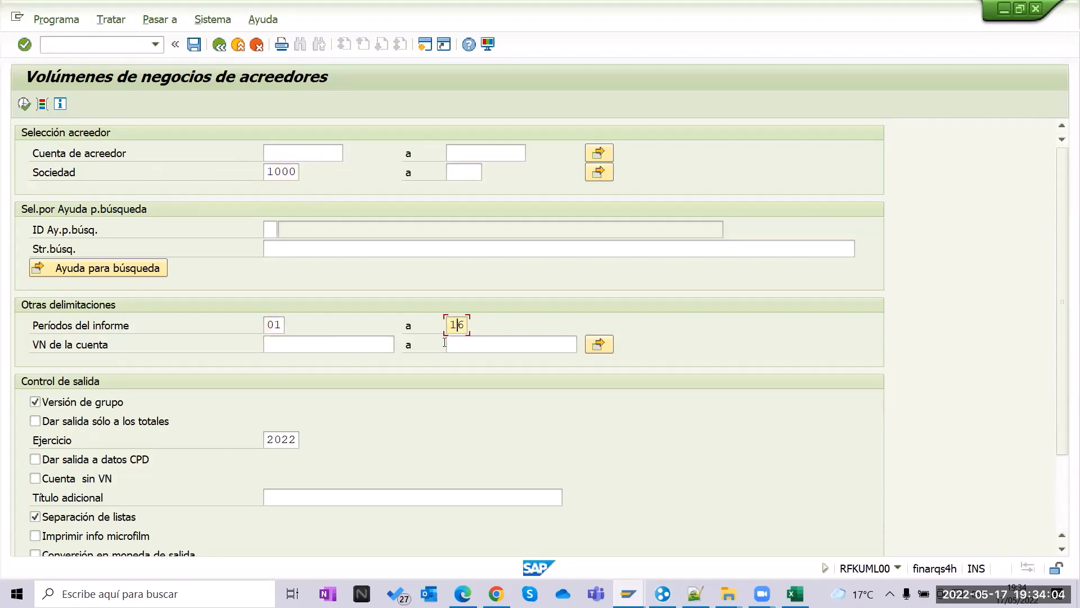
pyautogui.click(297, 442)
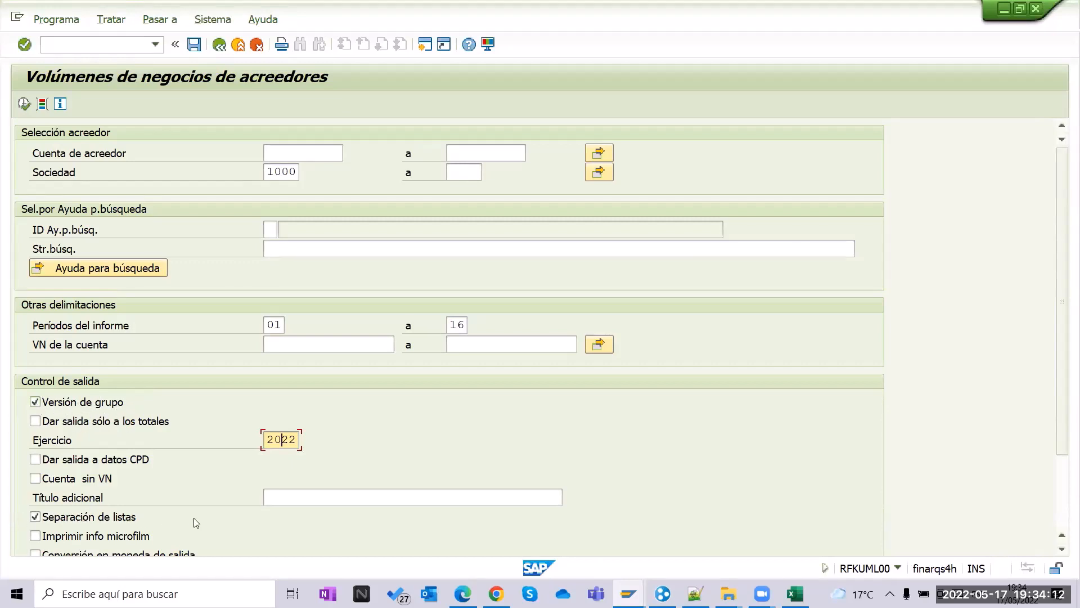
pyautogui.scroll(-2, 197, 523)
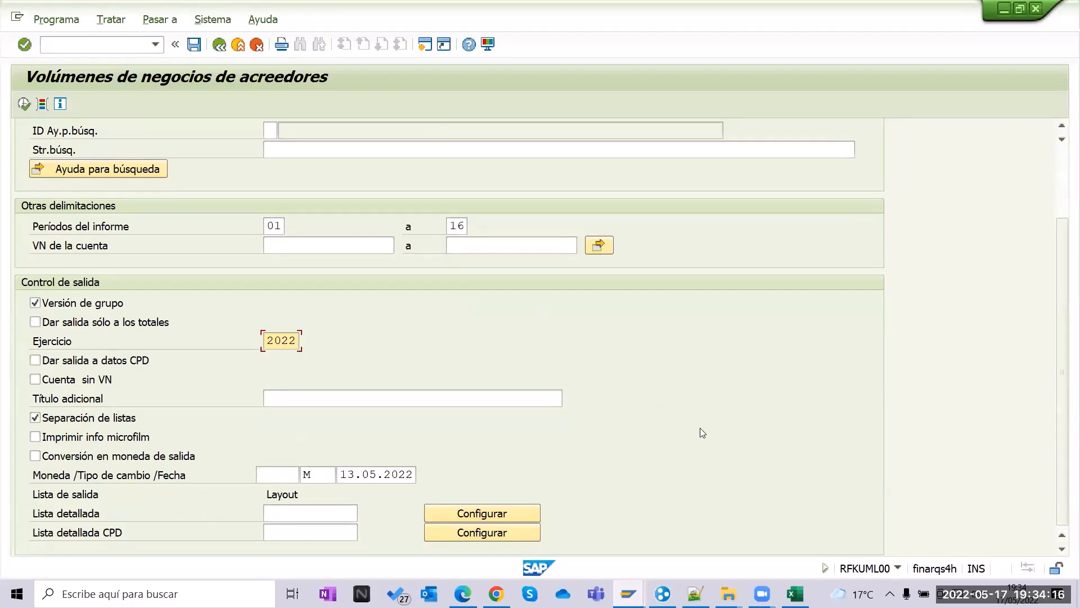
pyautogui.scroll(2, 714, 444)
# Switch back to the Excel workbook and enter X under Entrada in cell I32.
pyautogui.hotkey('alt', 'Tab')
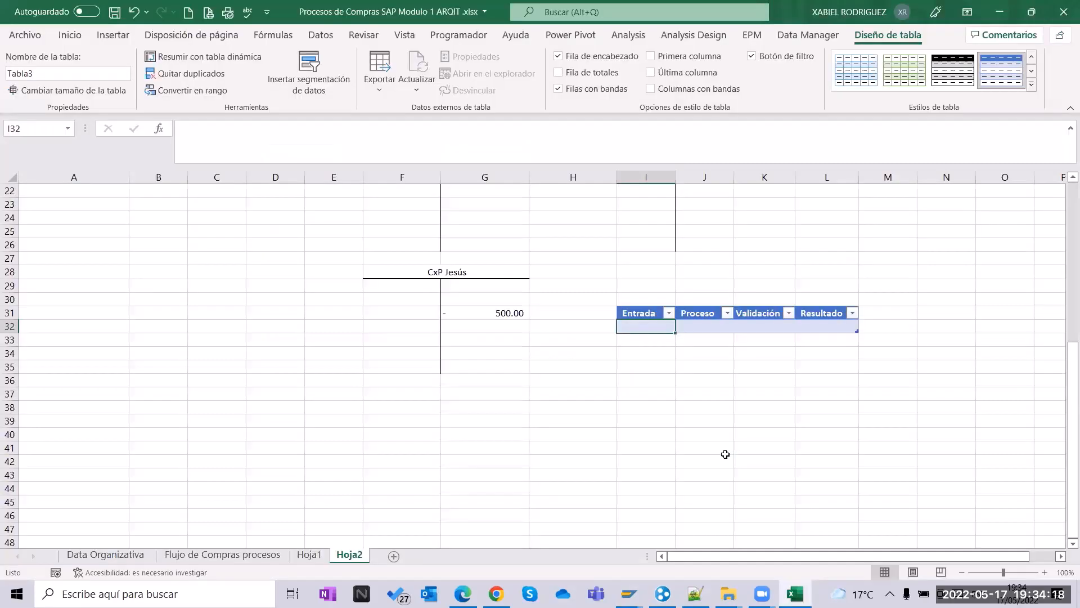
pyautogui.press('capslock')
pyautogui.write('X')
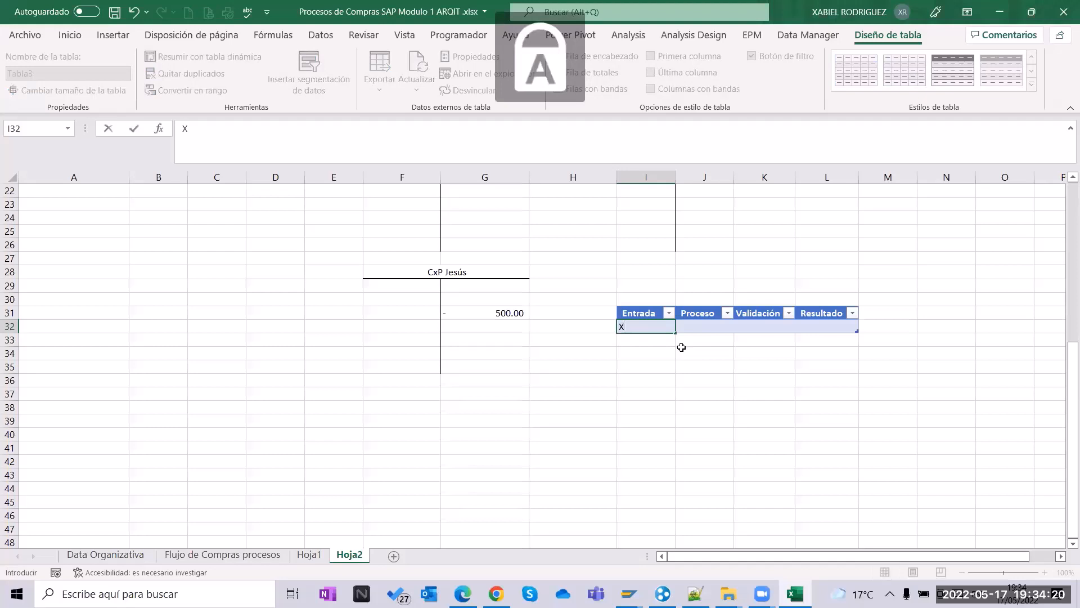
pyautogui.press('Return')
pyautogui.click(711, 325)
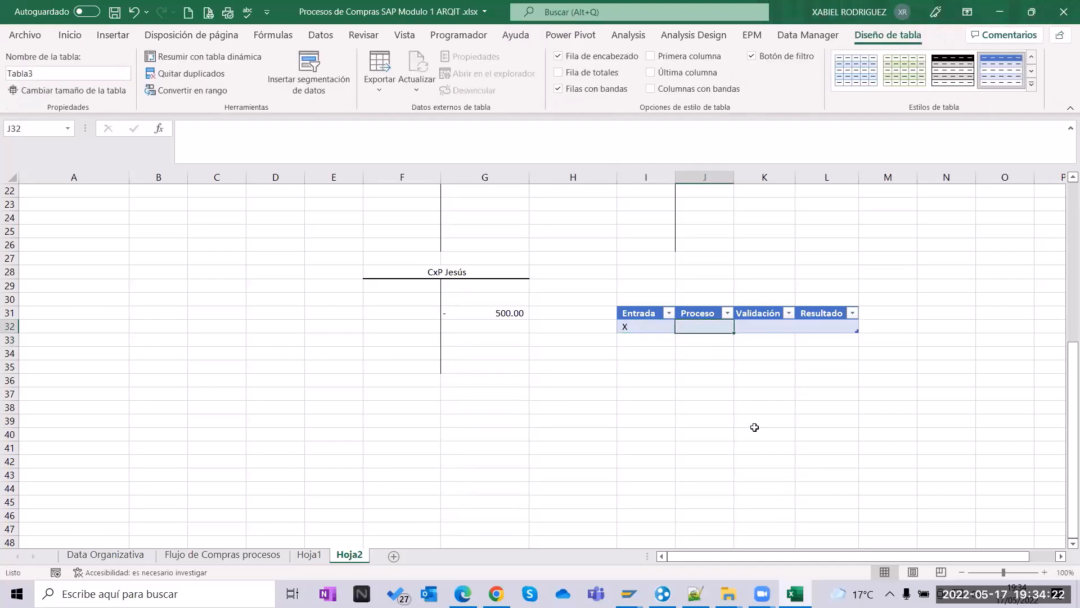
pyautogui.hotkey('alt', 'Tab')
pyautogui.hotkey('alt', 'Tab')
# Merge and center cells J30:K30 above the Proceso and Validación headers.
pyautogui.click(703, 313)
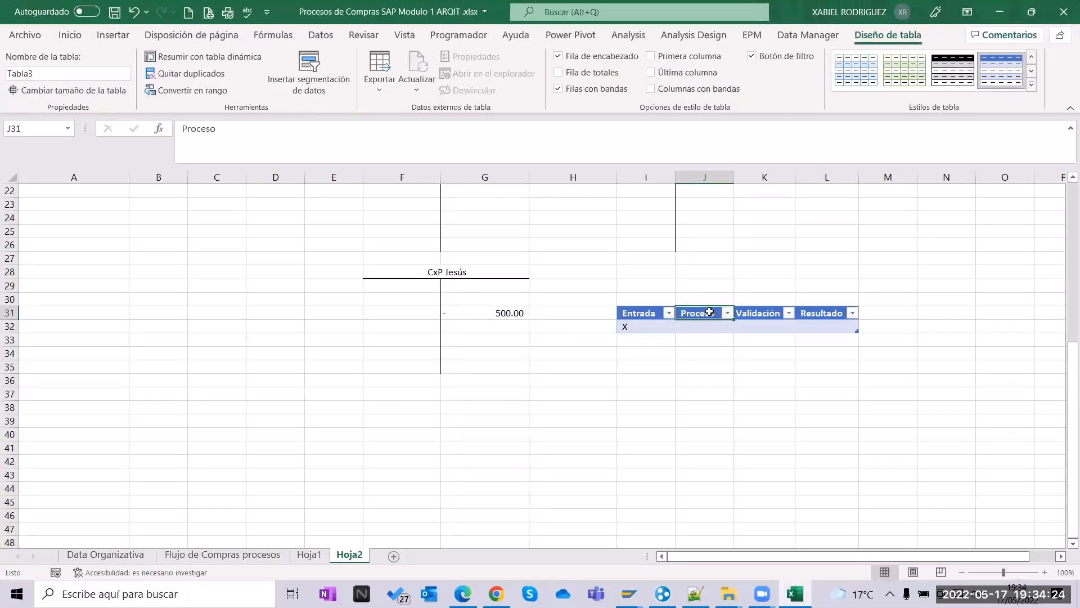
pyautogui.moveTo(710, 300); pyautogui.dragTo(772, 300)
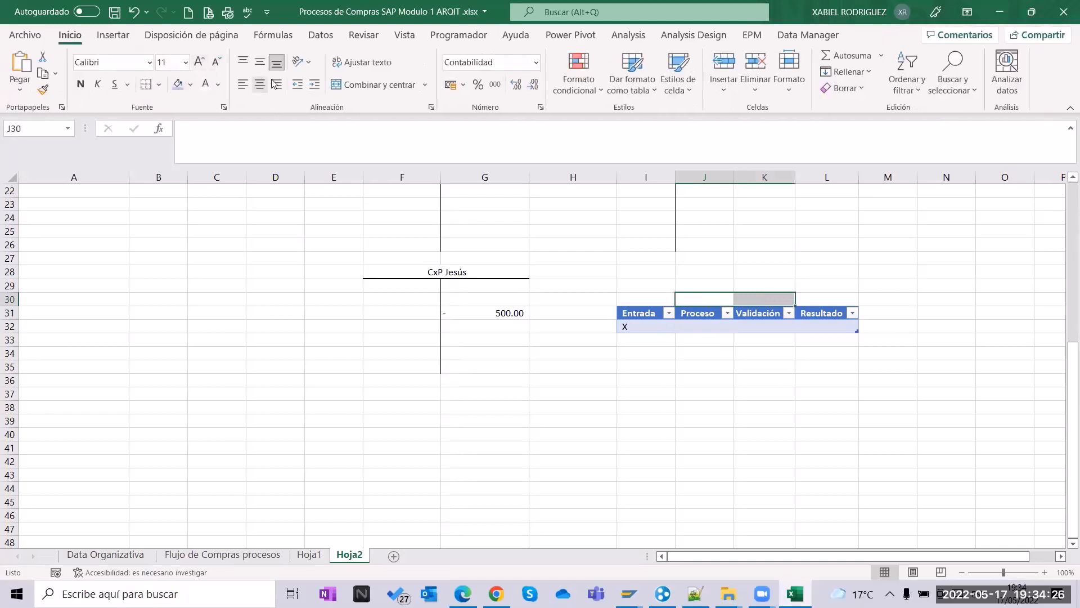
pyautogui.click(378, 84)
pyautogui.click(763, 381)
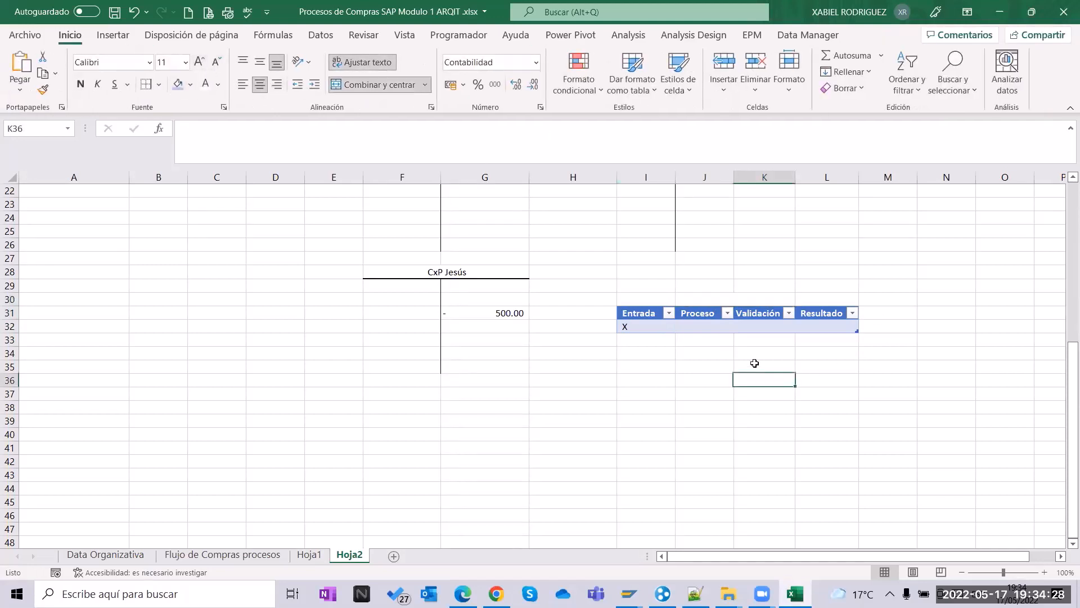
pyautogui.click(635, 315)
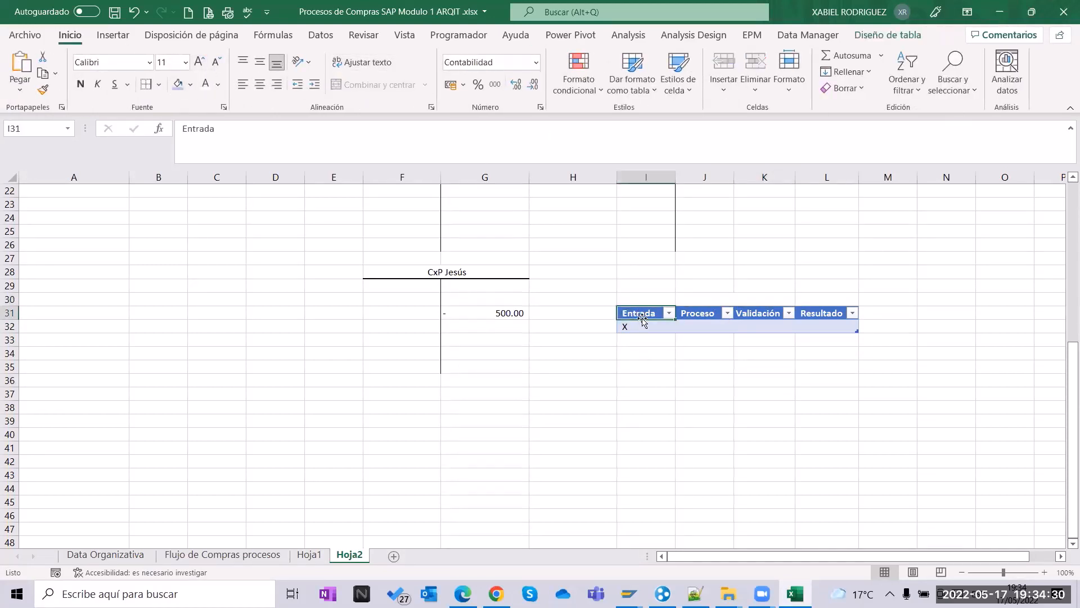
pyautogui.click(651, 350)
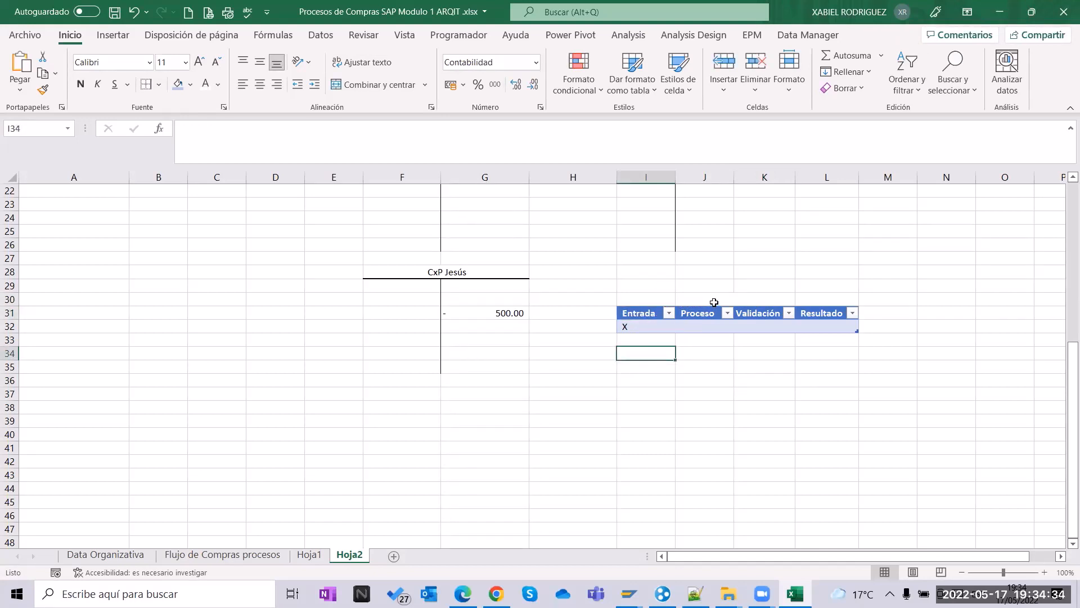
# Enter the bold title Base de datos in the merged cell above Proceso and Validación.
pyautogui.click(753, 301)
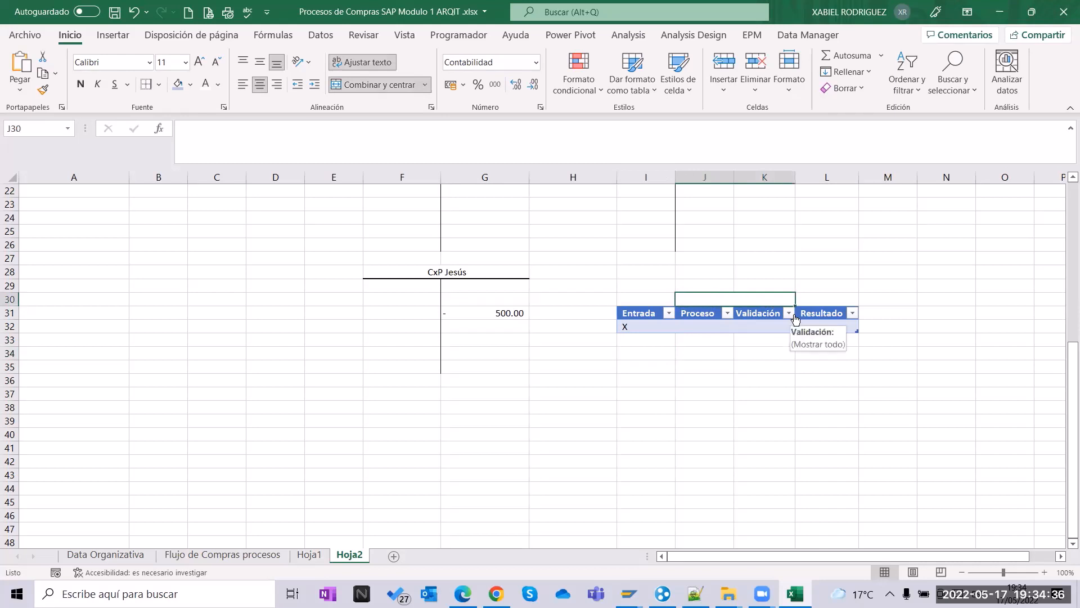
pyautogui.write('bASE de datos')
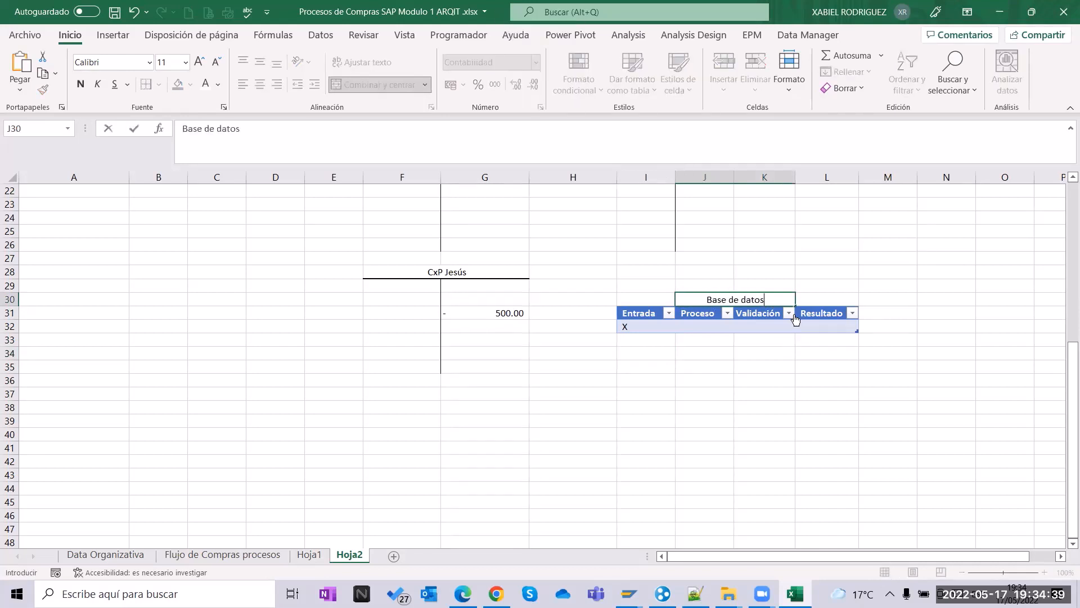
pyautogui.press('Return')
pyautogui.press('Up')
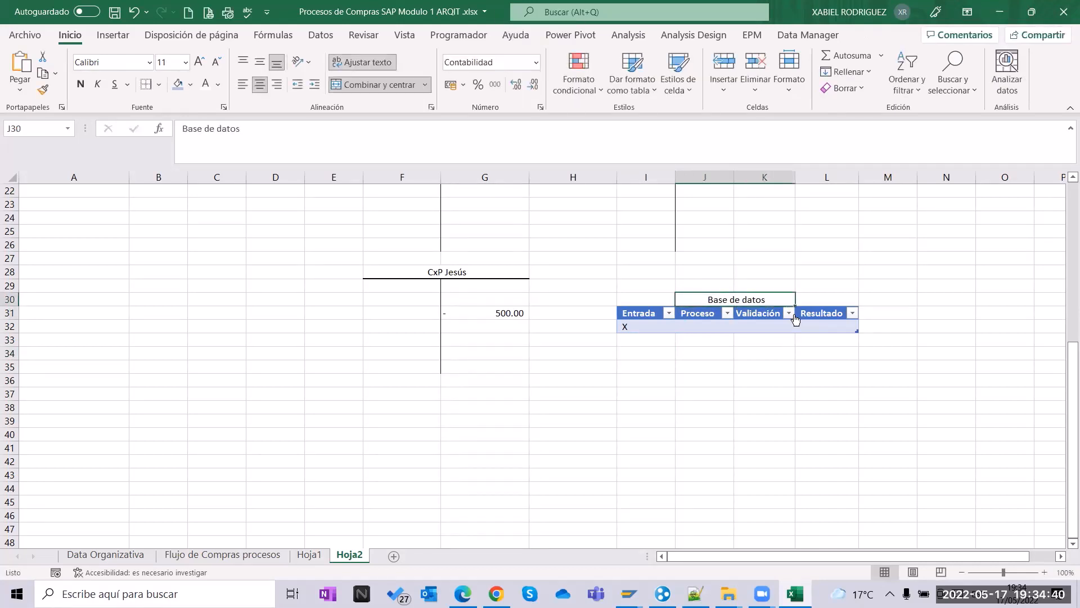
pyautogui.hotkey('ctrl', 'n')
pyautogui.click(700, 404)
pyautogui.click(736, 298)
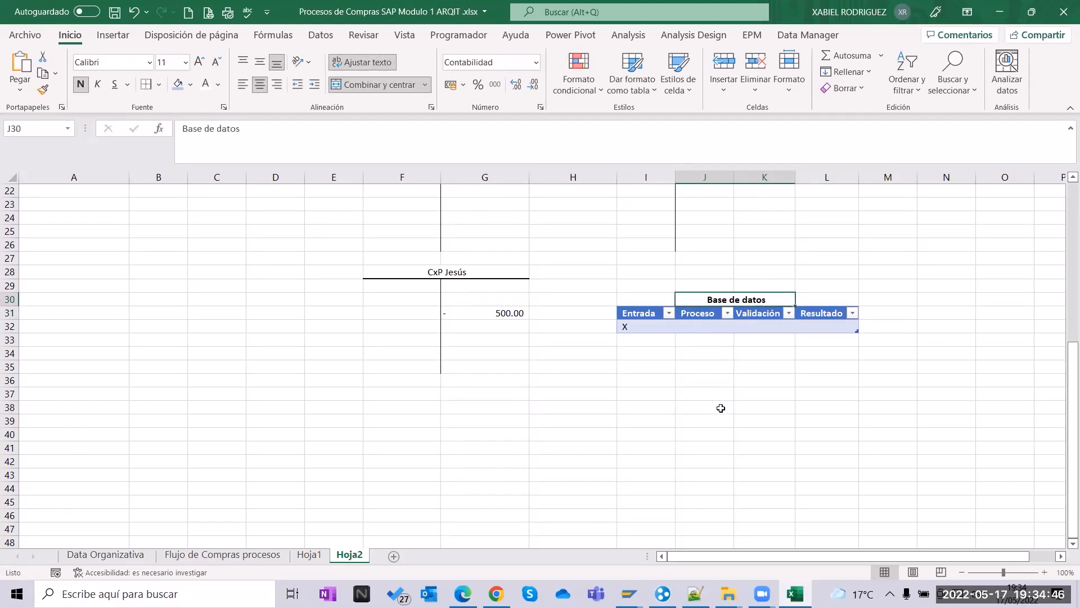
# Merge and center cells J29:K29 and enter the bold title HANA above Base de datos.
pyautogui.click(716, 272)
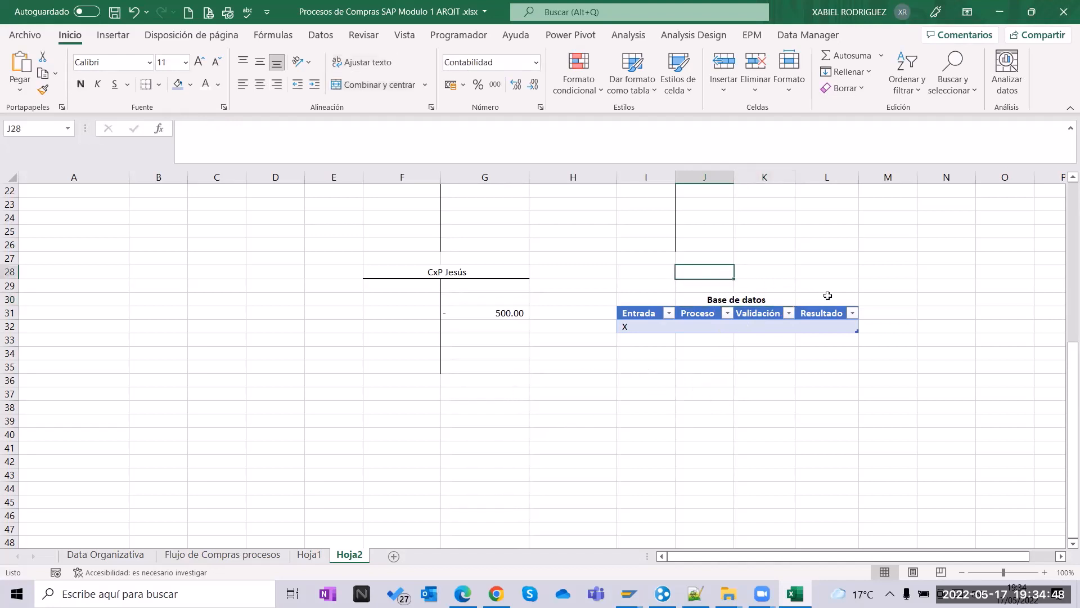
pyautogui.press('Down')
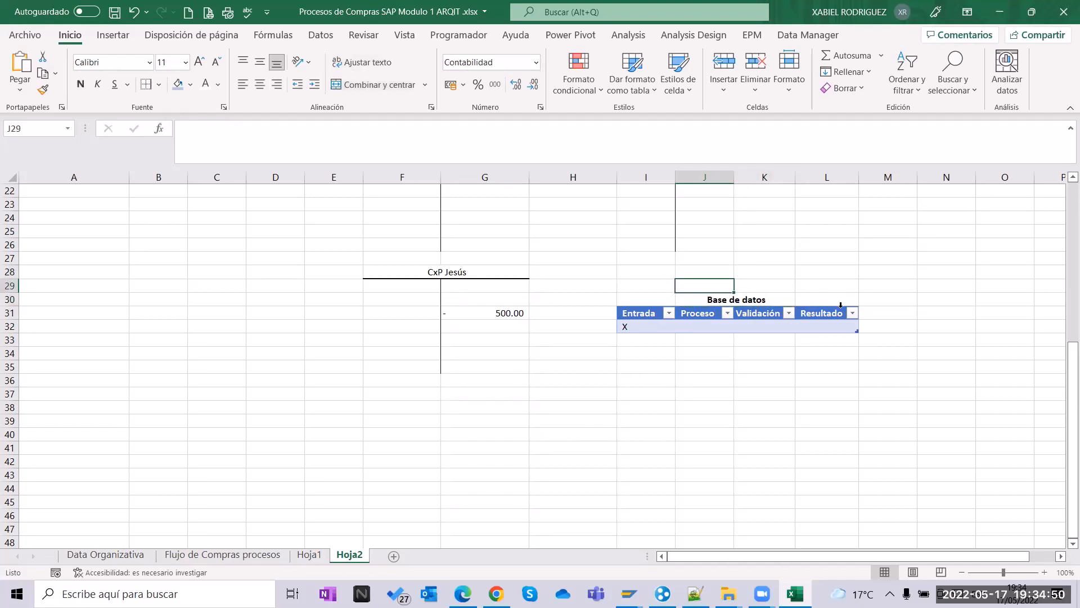
pyautogui.hotkey('shift', 'Right')
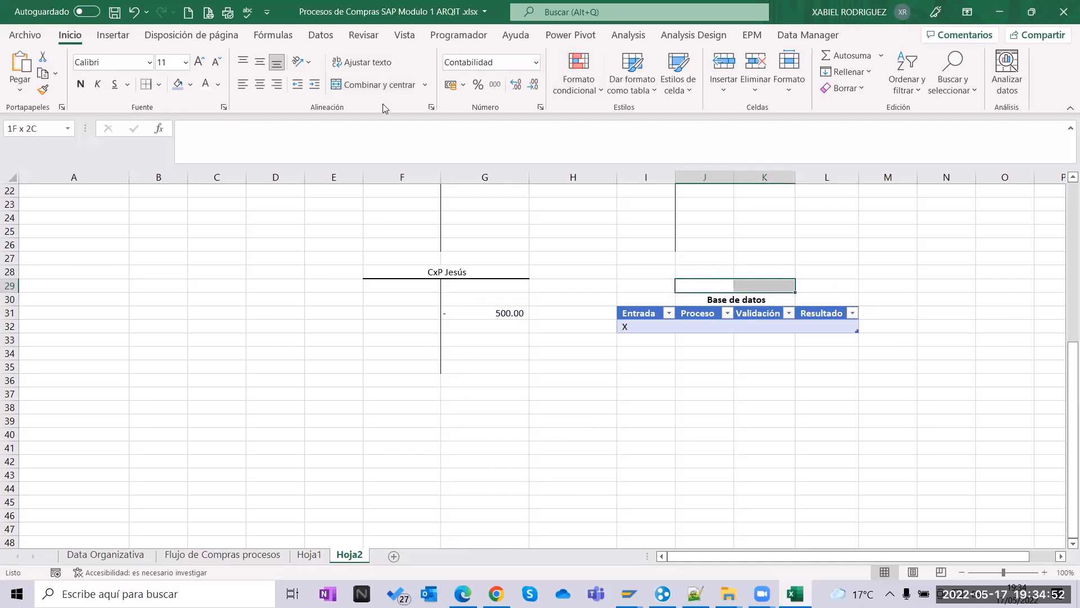
pyautogui.click(377, 85)
pyautogui.press('capslock')
pyautogui.write('HANA')
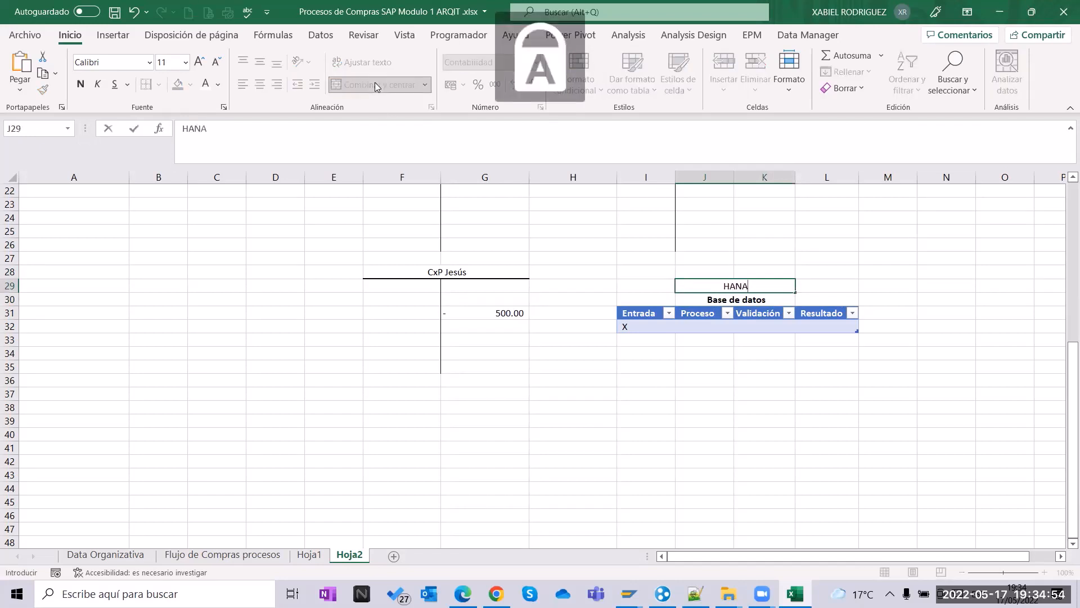
pyautogui.press('capslock')
pyautogui.hotkey('ctrl', 'Return')
pyautogui.hotkey('ctrl', 'n')
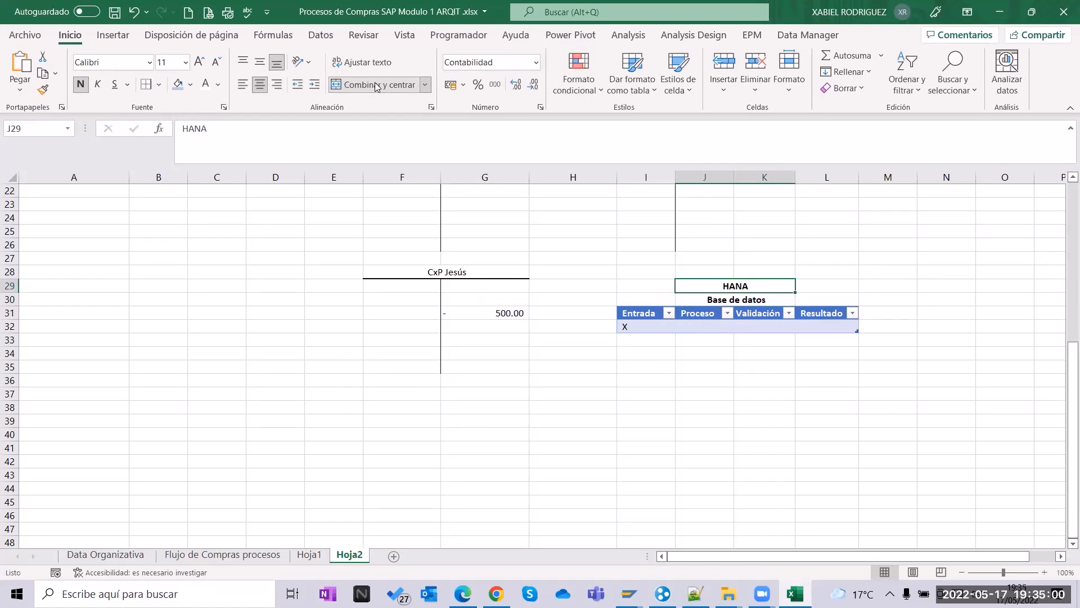
# Switch to SAP, execute the vendor business volume report with the current criteria, and return to the Excel workbook.
pyautogui.hotkey('alt', 'Tab')
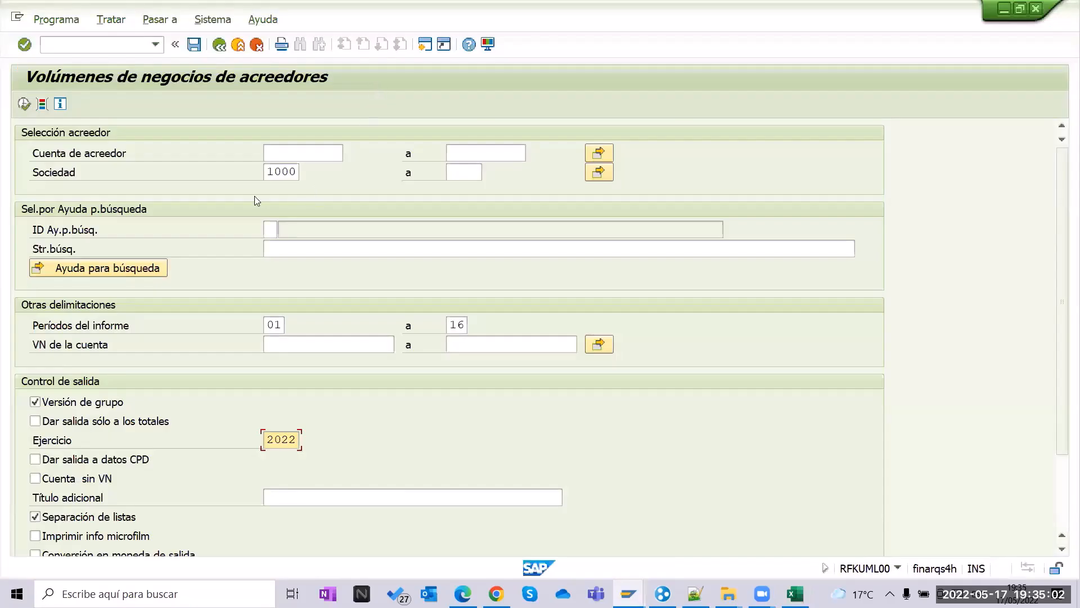
pyautogui.click(24, 104)
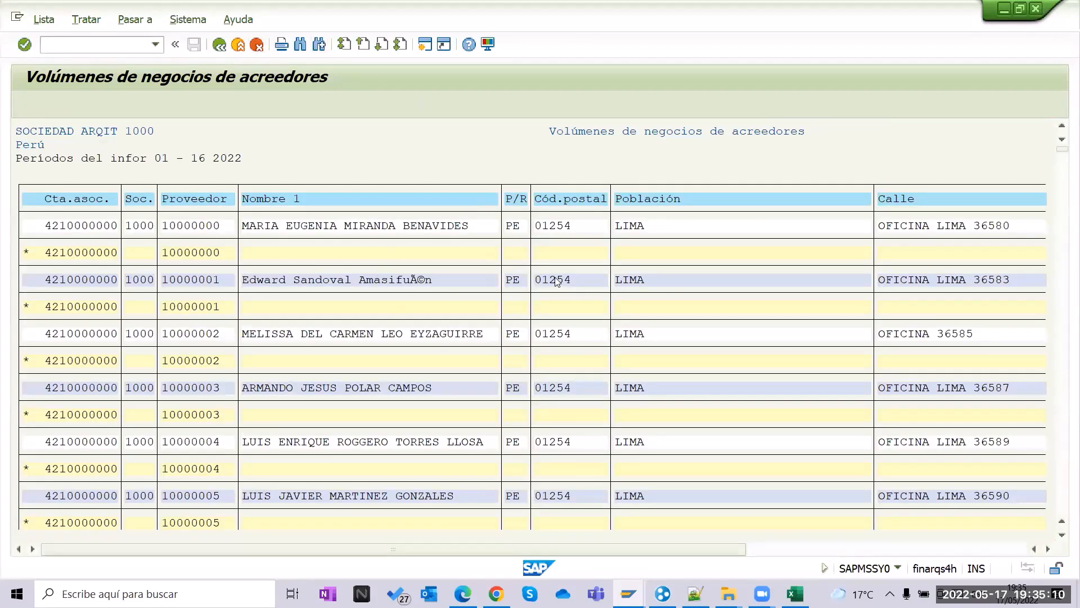
pyautogui.hotkey('alt', 'Tab')
pyautogui.moveTo(698, 314); pyautogui.dragTo(696, 407)
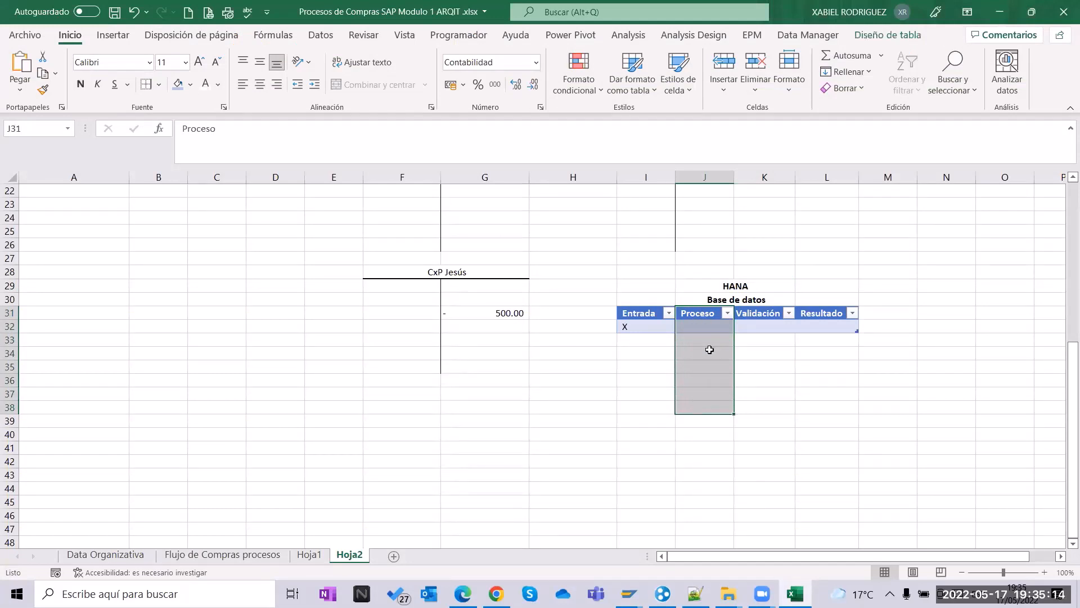
pyautogui.click(769, 319)
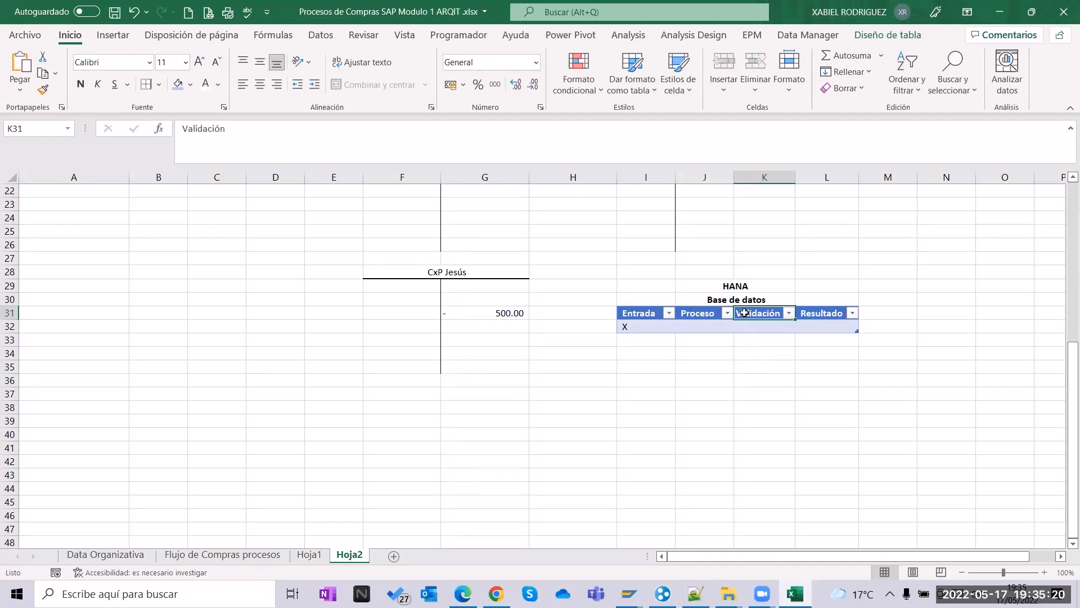
pyautogui.click(722, 338)
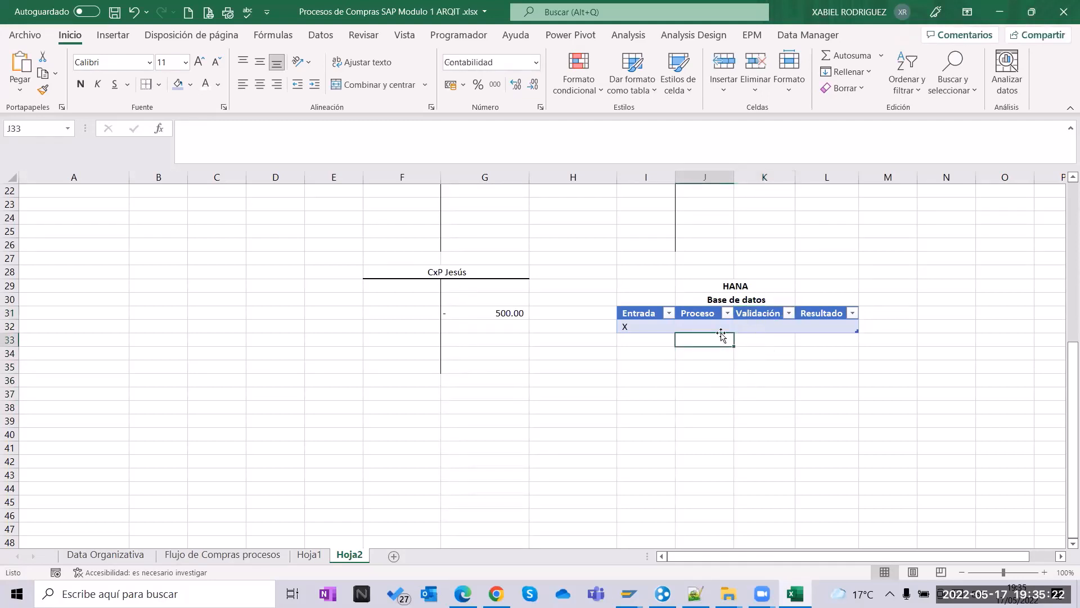
# Enter X under Proceso and Validación in row 33 of the table.
pyautogui.write('X')
pyautogui.press('Tab')
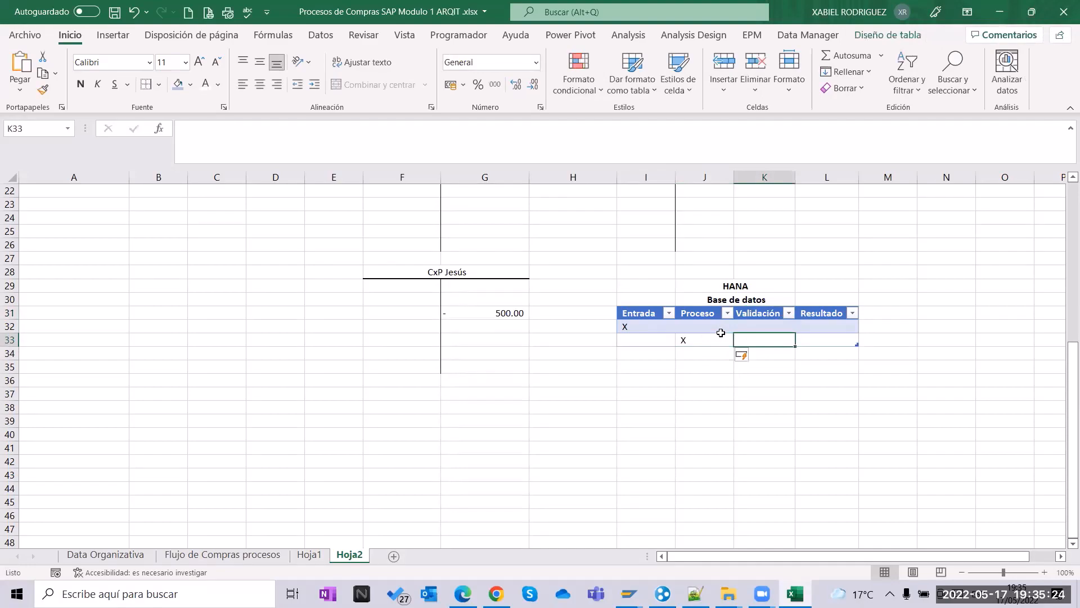
pyautogui.press('Tab')
# Switch to SAP, view the vendor report's Compras amounts, go back to its selection criteria, and return to the Excel workbook.
pyautogui.hotkey('alt', 'Tab')
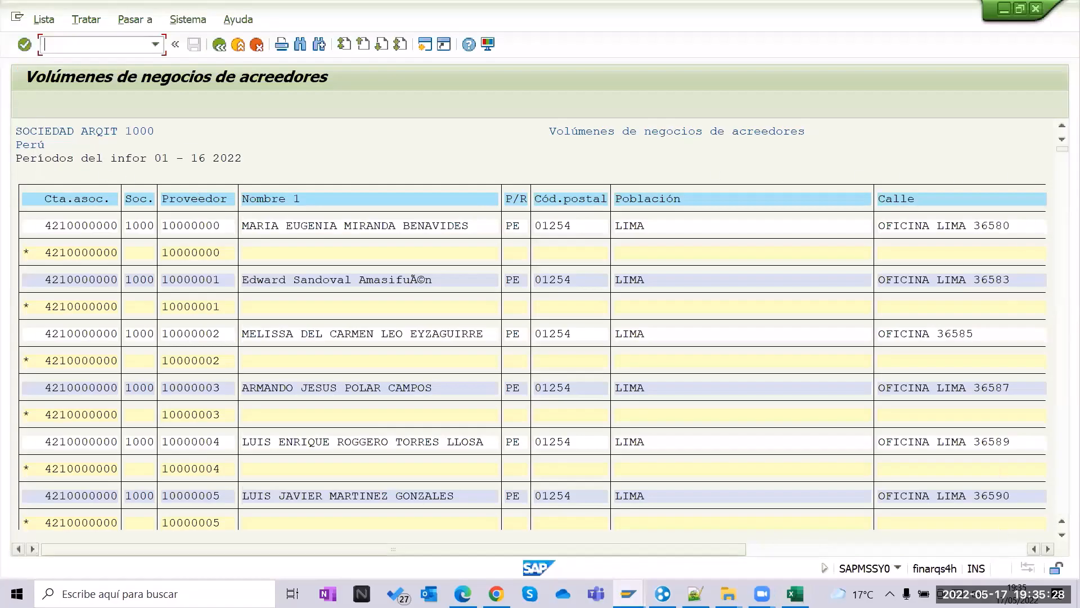
pyautogui.click(985, 550)
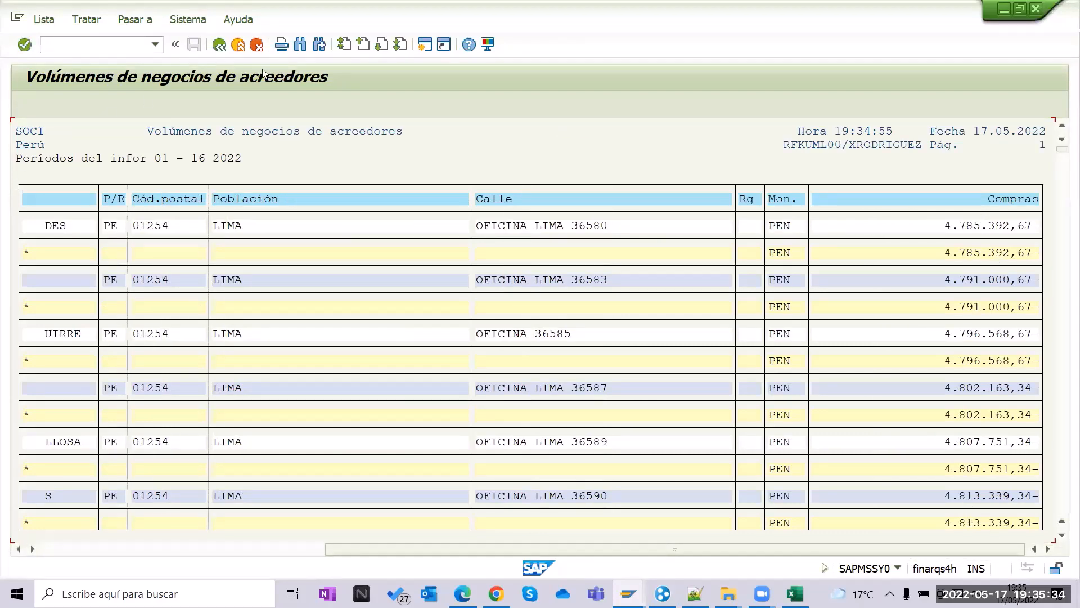
pyautogui.click(219, 44)
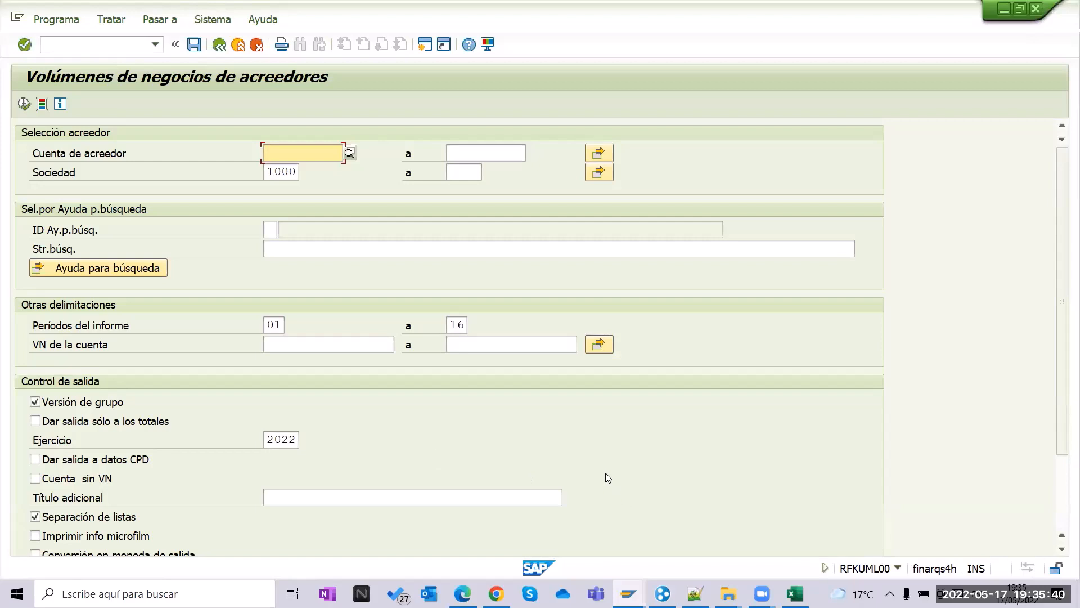
pyautogui.hotkey('alt', 'Tab')
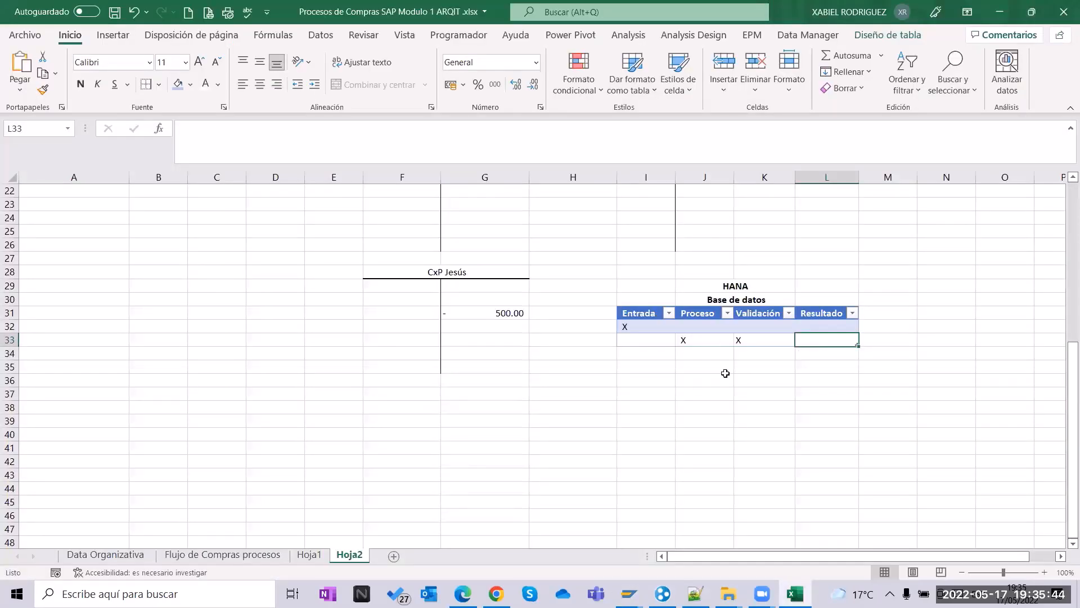
# Enter X under Resultado in row 33 of the table.
pyautogui.write('X')
pyautogui.press('Return')
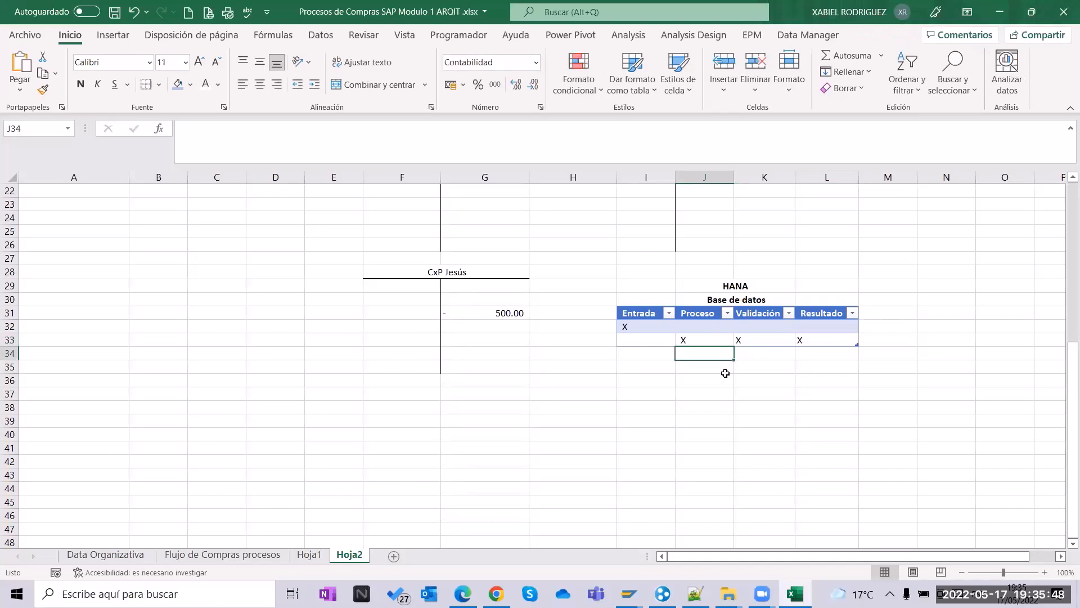
pyautogui.click(637, 392)
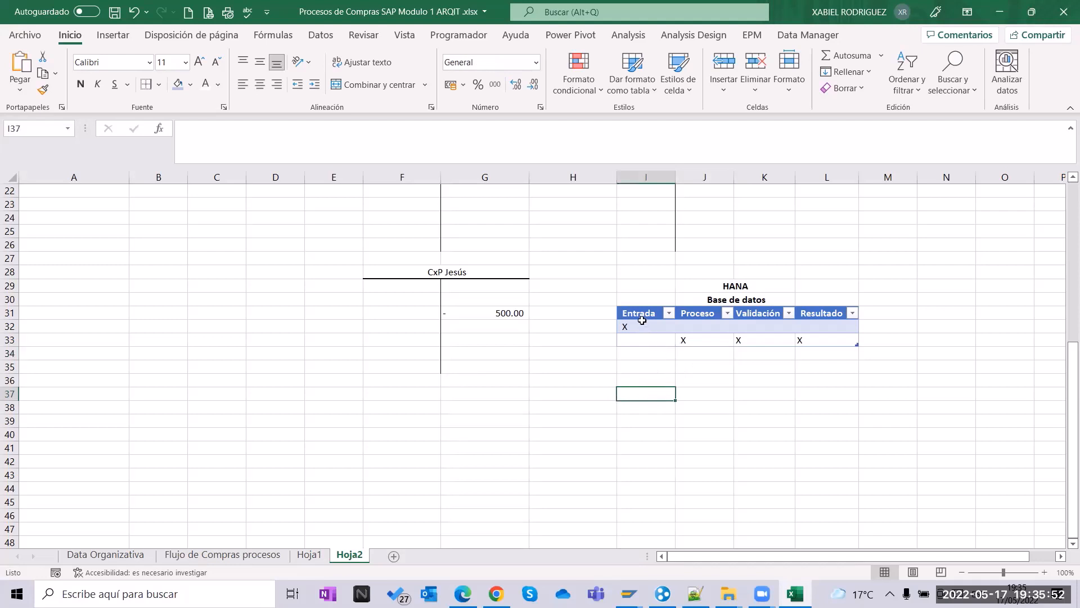
pyautogui.moveTo(642, 315); pyautogui.dragTo(643, 420)
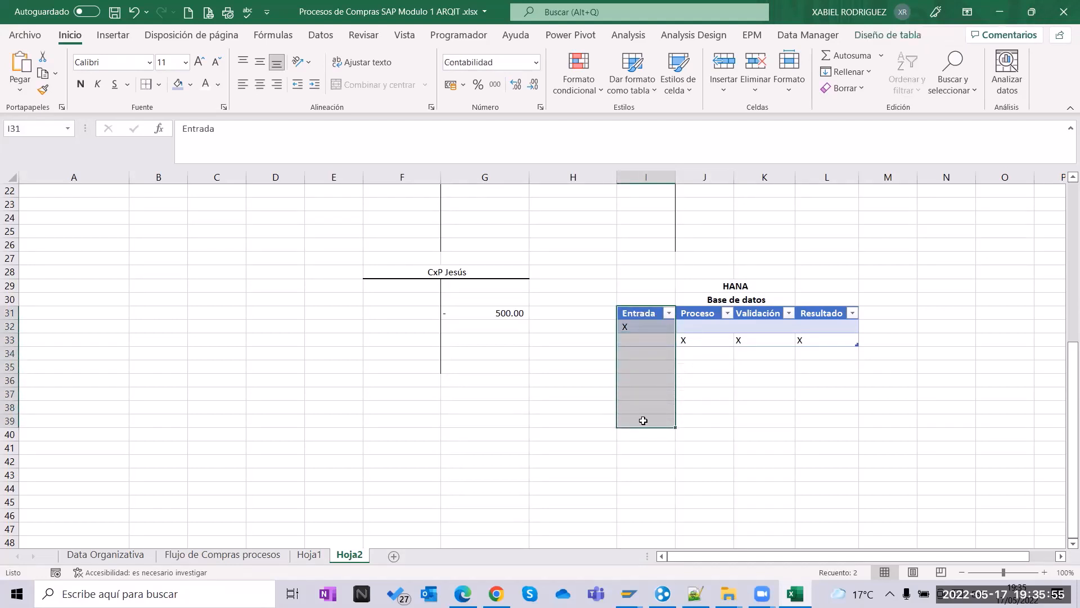
pyautogui.click(697, 314)
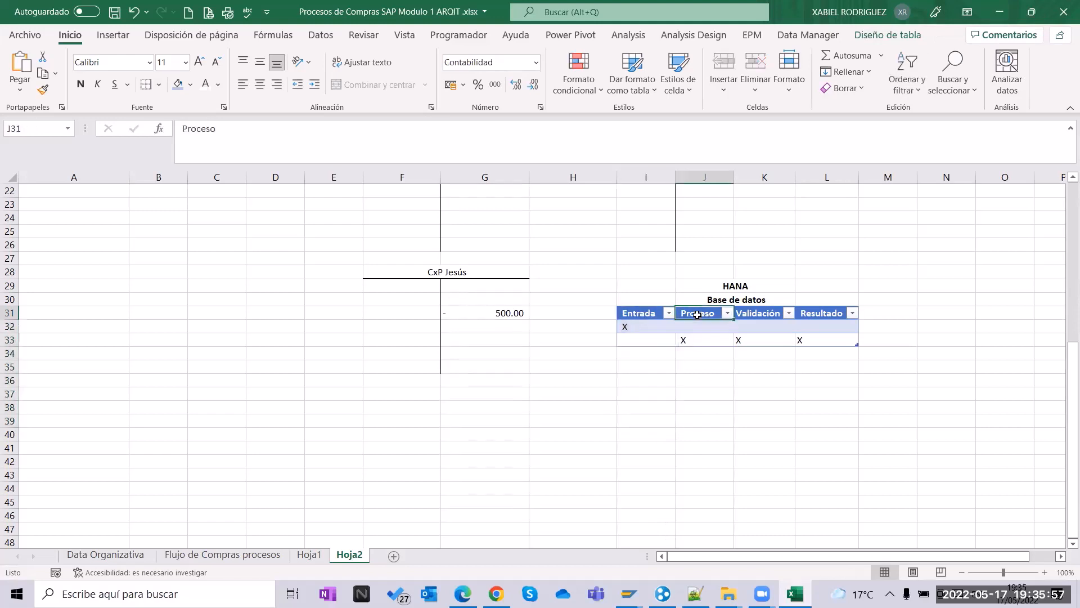
pyautogui.click(741, 290)
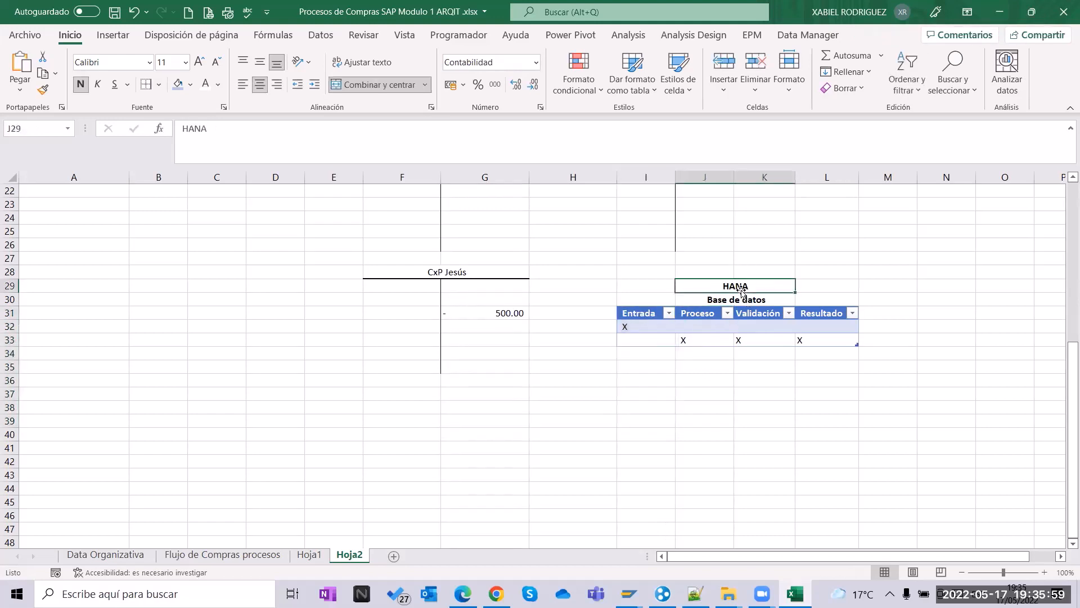
pyautogui.click(703, 331)
pyautogui.click(742, 337)
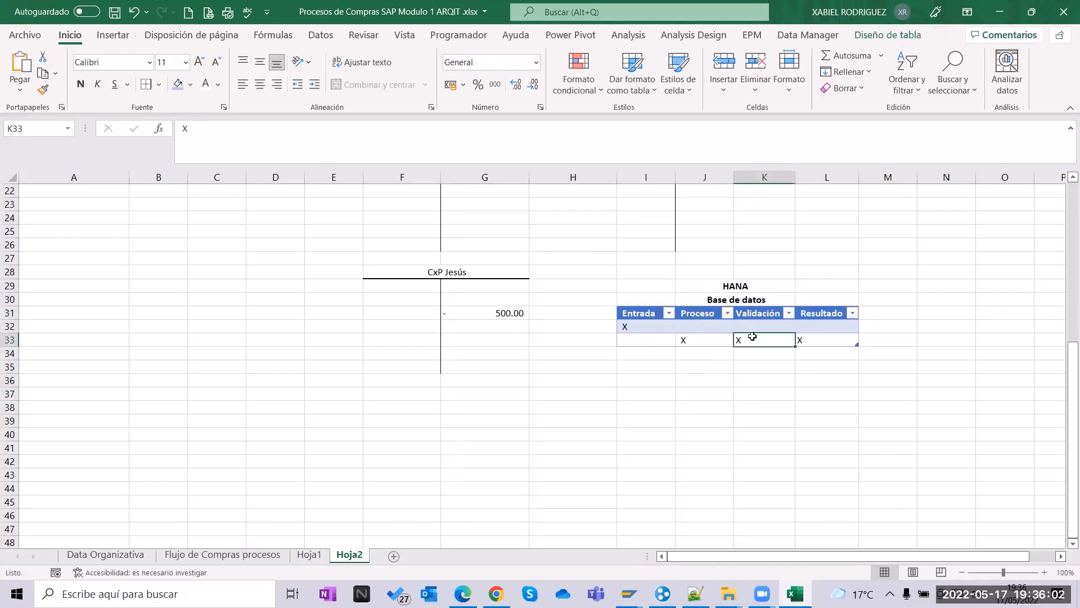
pyautogui.click(834, 338)
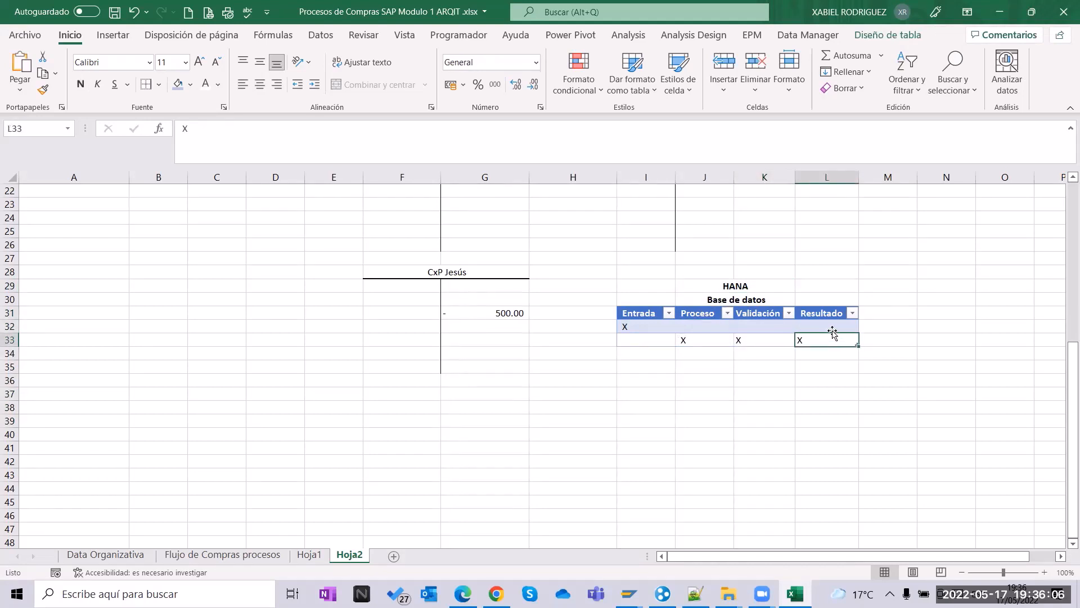
# Switch to SAP, leave the business volume report, and open S_ALR_87012079 Cifras movimientos: Saldo cuenta, accepting the automatic report conversion.
pyautogui.hotkey('alt', 'Tab')
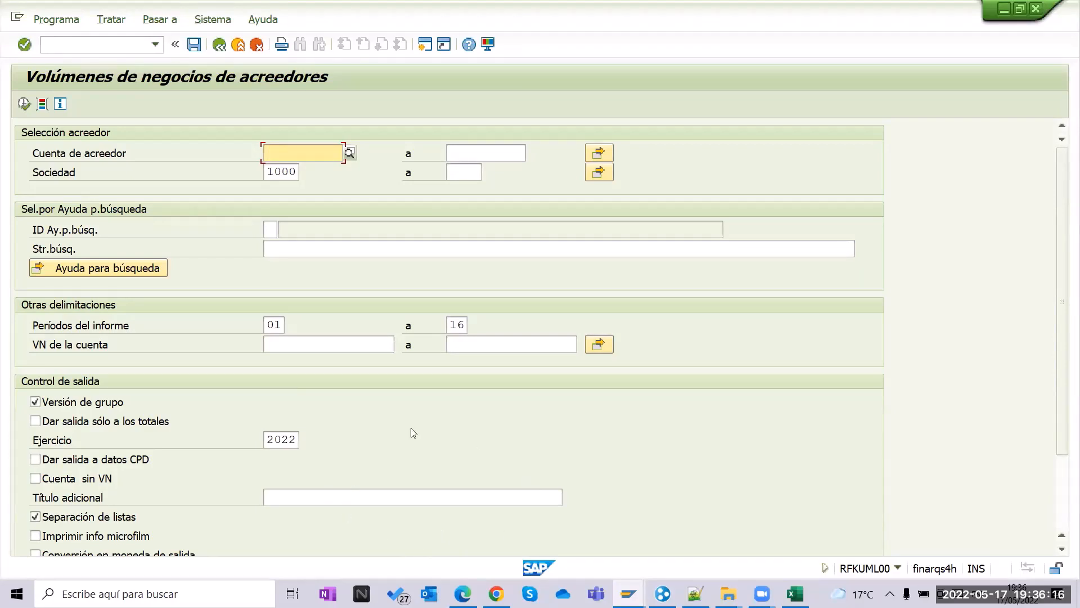
pyautogui.scroll(-3, 318, 388)
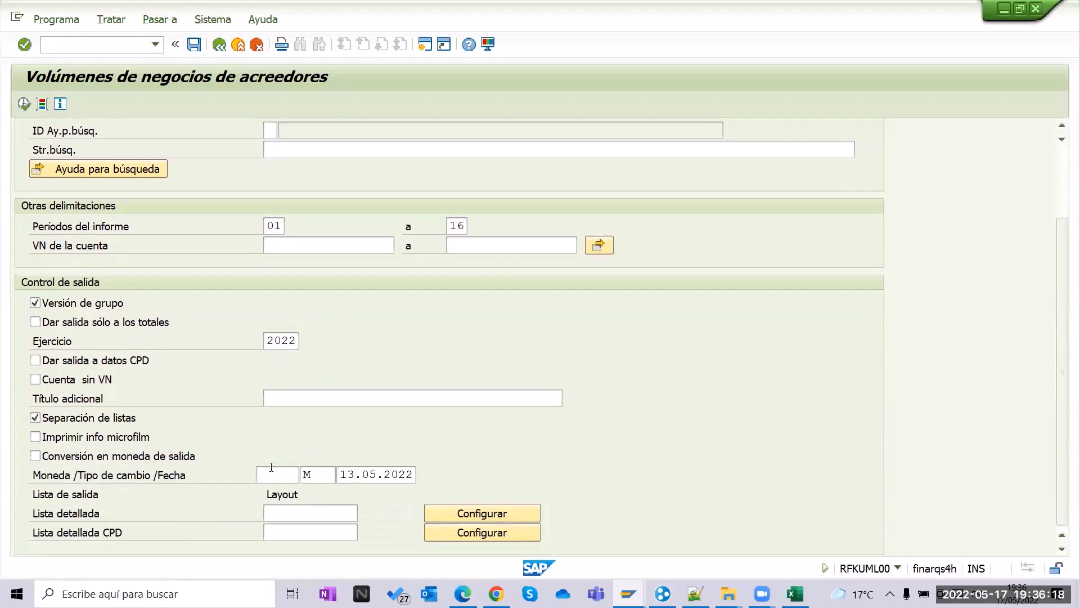
pyautogui.click(220, 45)
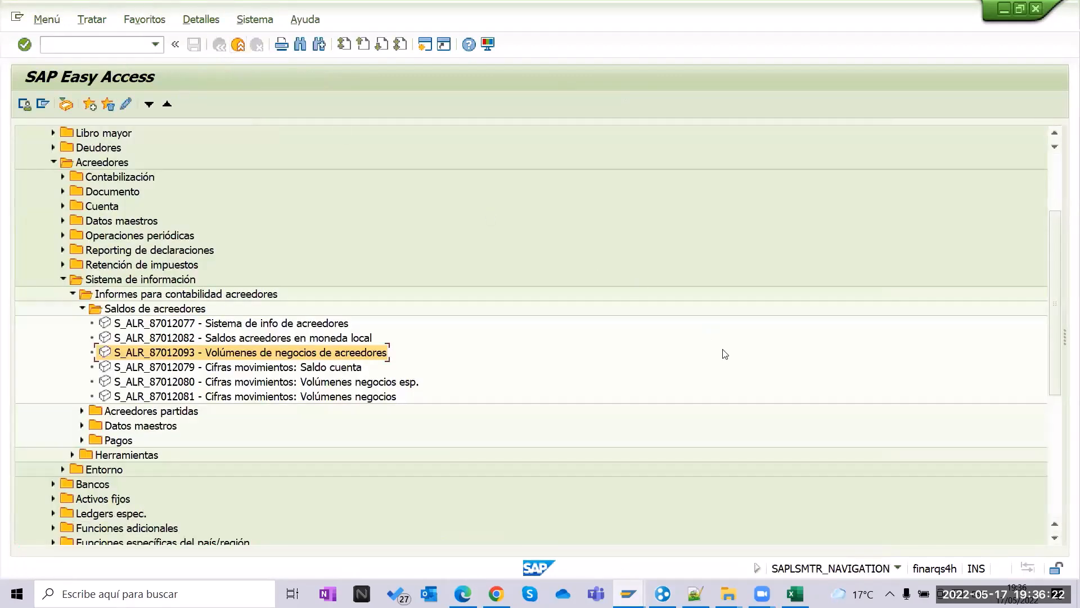
pyautogui.doubleClick(218, 369)
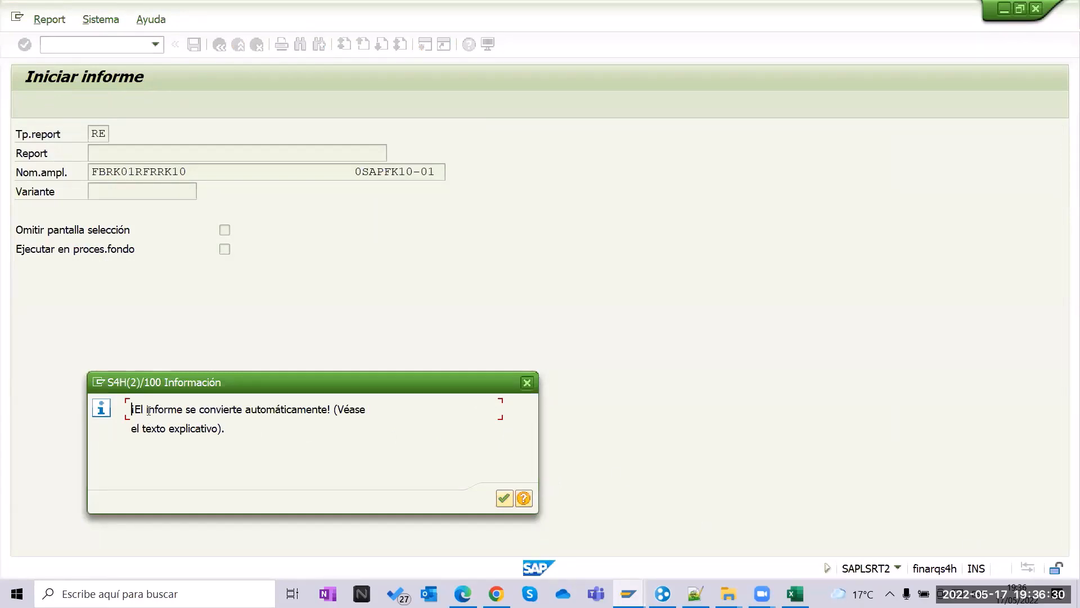
pyautogui.moveTo(157, 410); pyautogui.dragTo(330, 437)
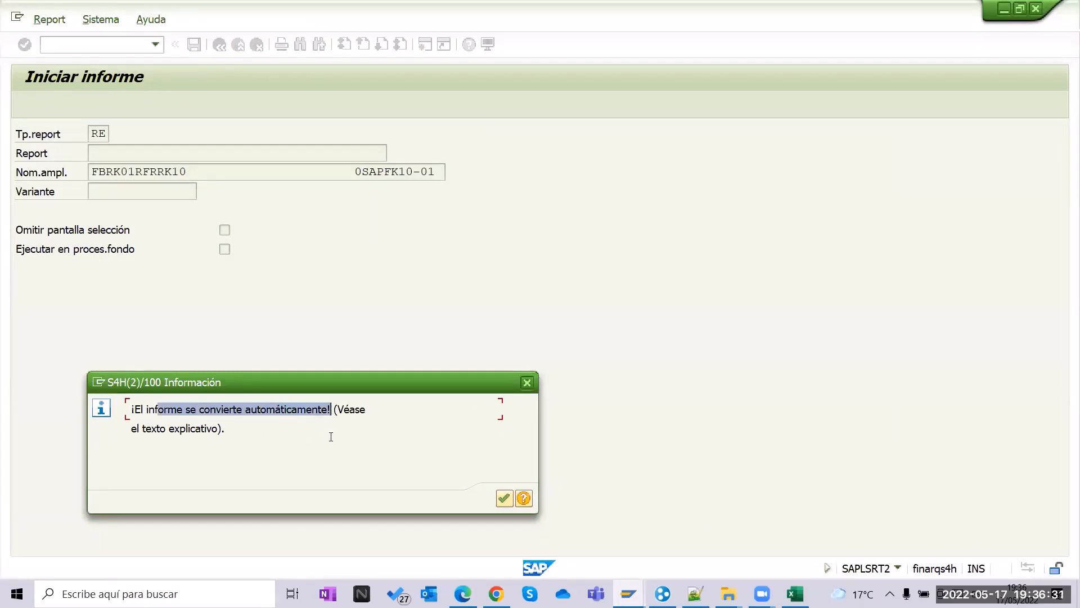
pyautogui.click(504, 499)
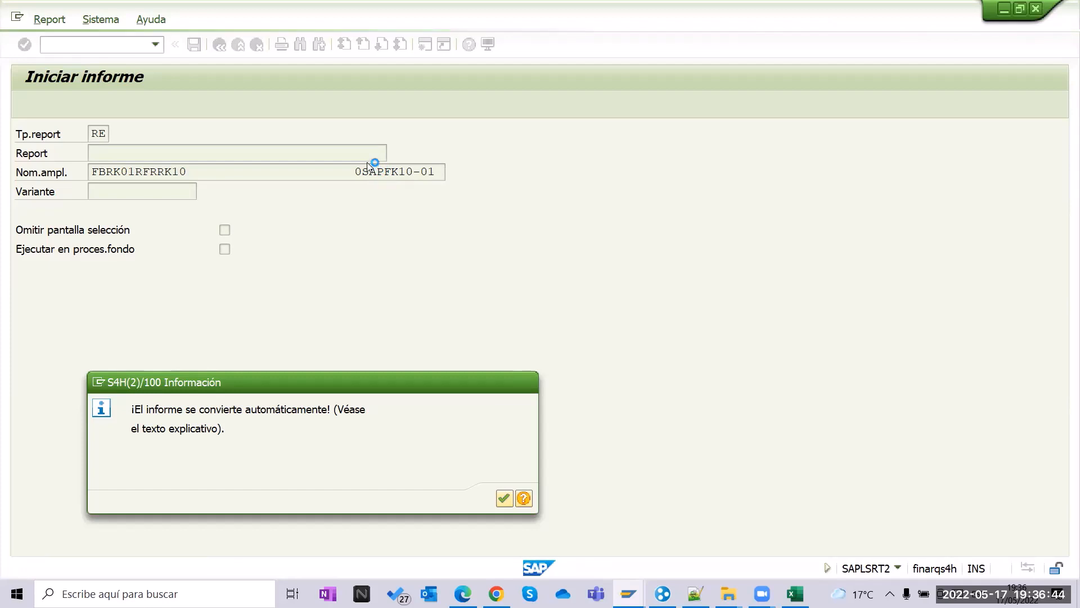
pyautogui.press('Return')
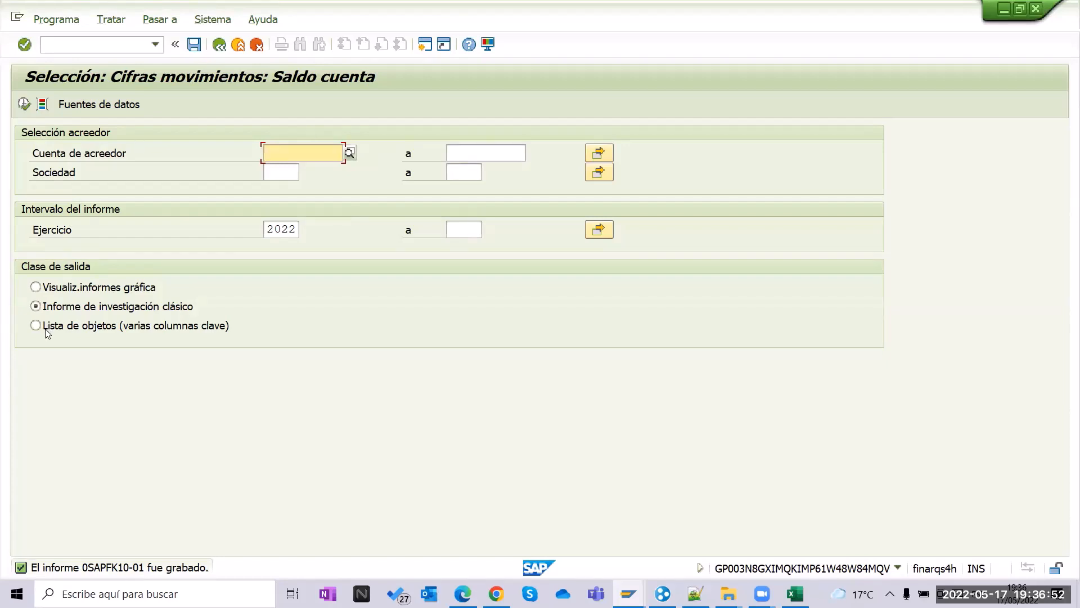
# Execute the account balance report for Sociedad 1000, accepting the generation of the verification and read routines.
pyautogui.click(276, 175)
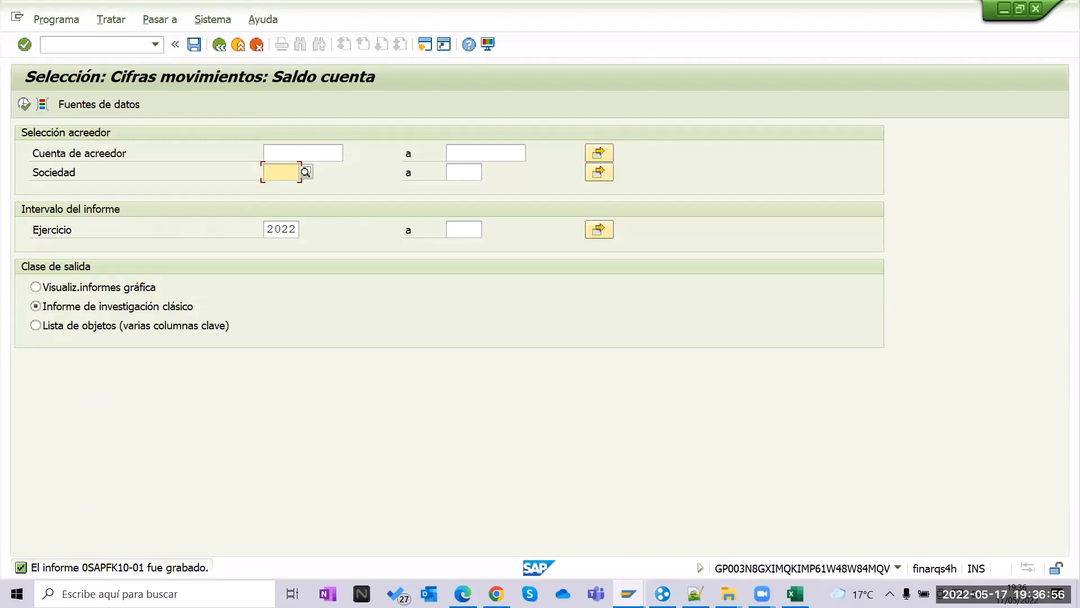
pyautogui.write('1000')
pyautogui.press('Return')
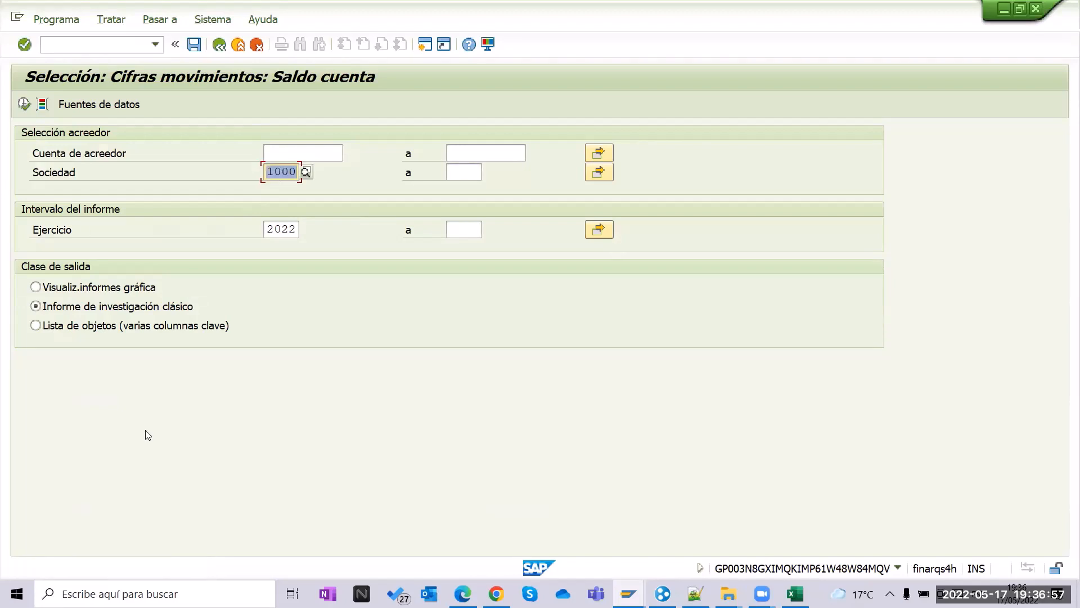
pyautogui.click(24, 103)
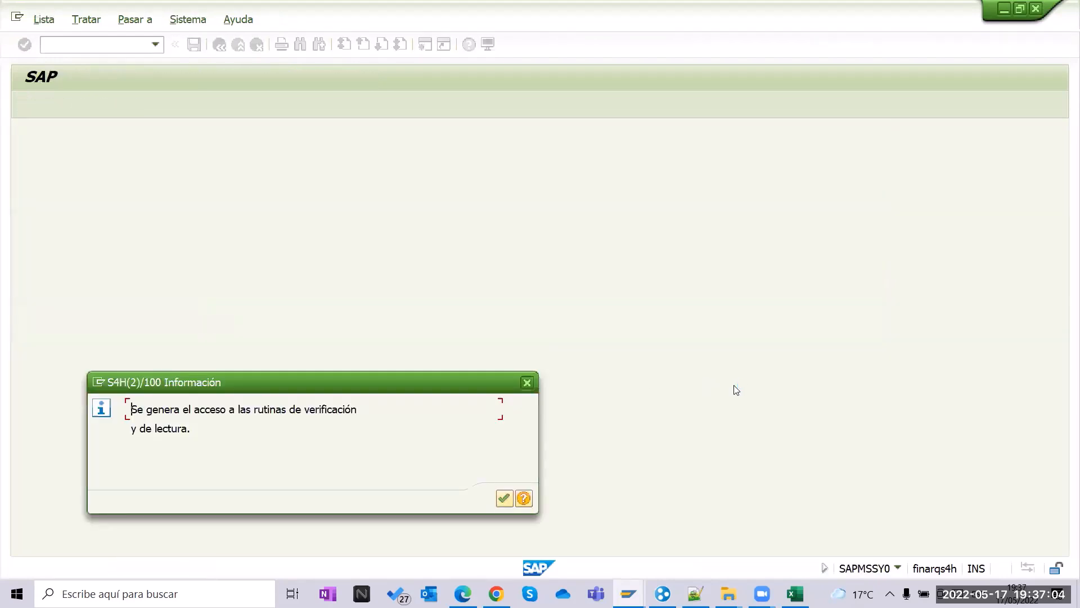
pyautogui.click(504, 499)
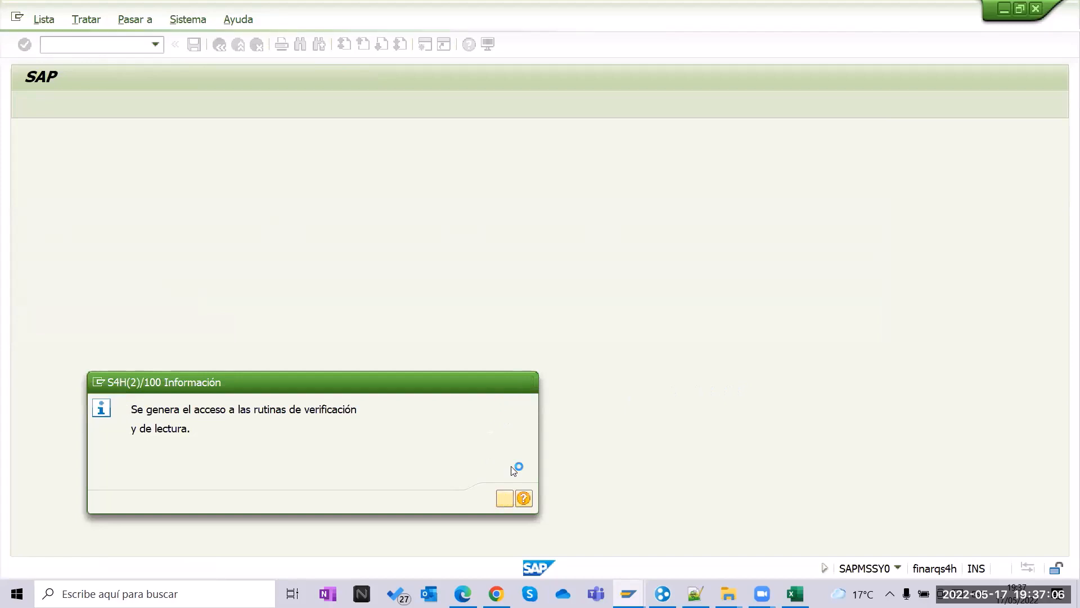
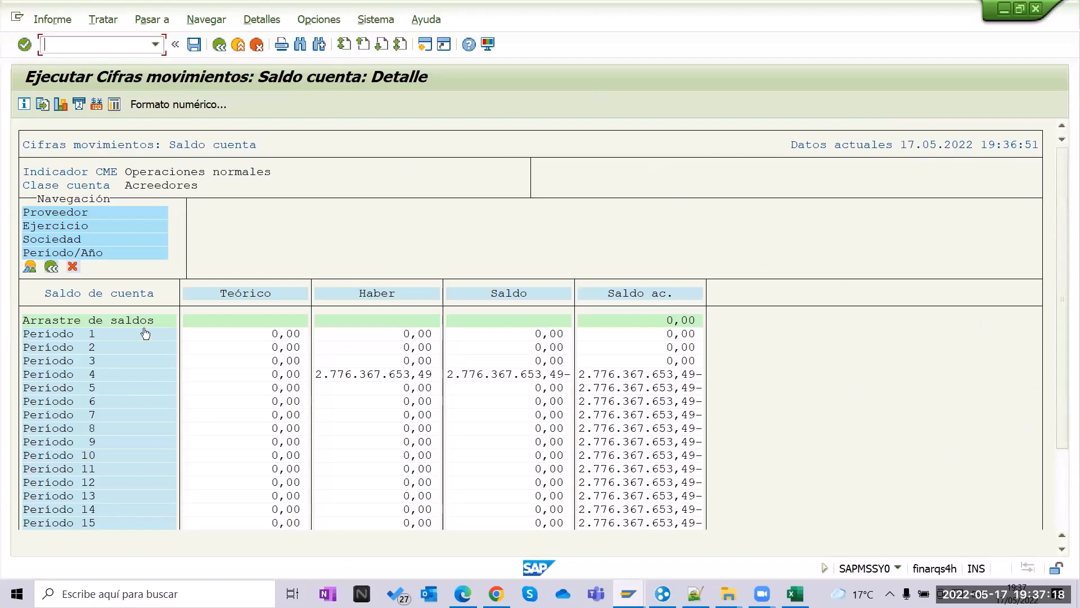
# Review the period balances and drill down from the period 4 Haber amount to the Acreedores partidas individuales report.
pyautogui.scroll(-3, 484, 412)
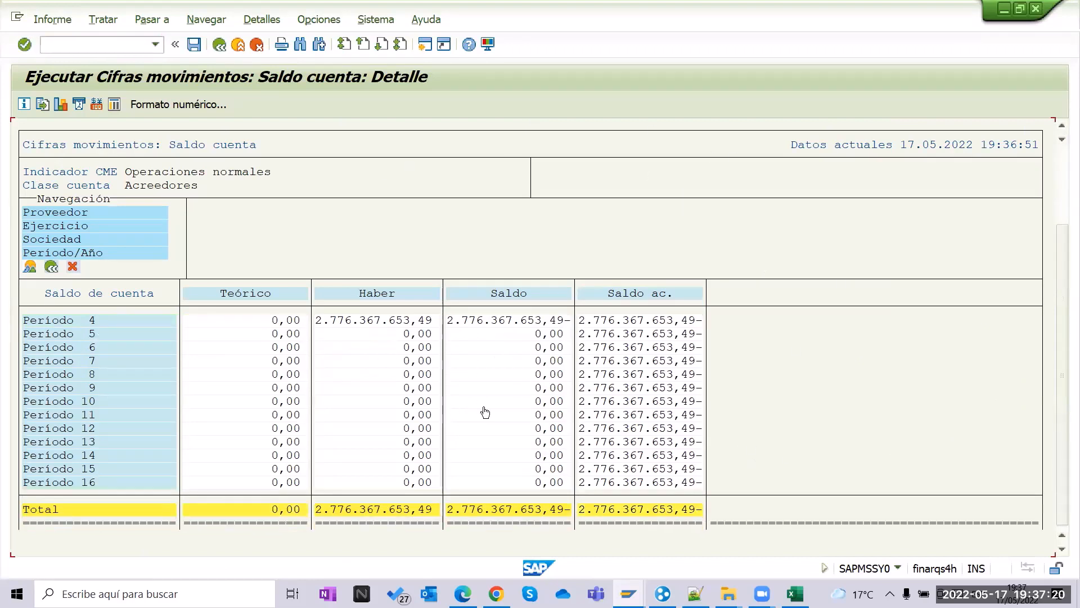
pyautogui.scroll(3, 484, 411)
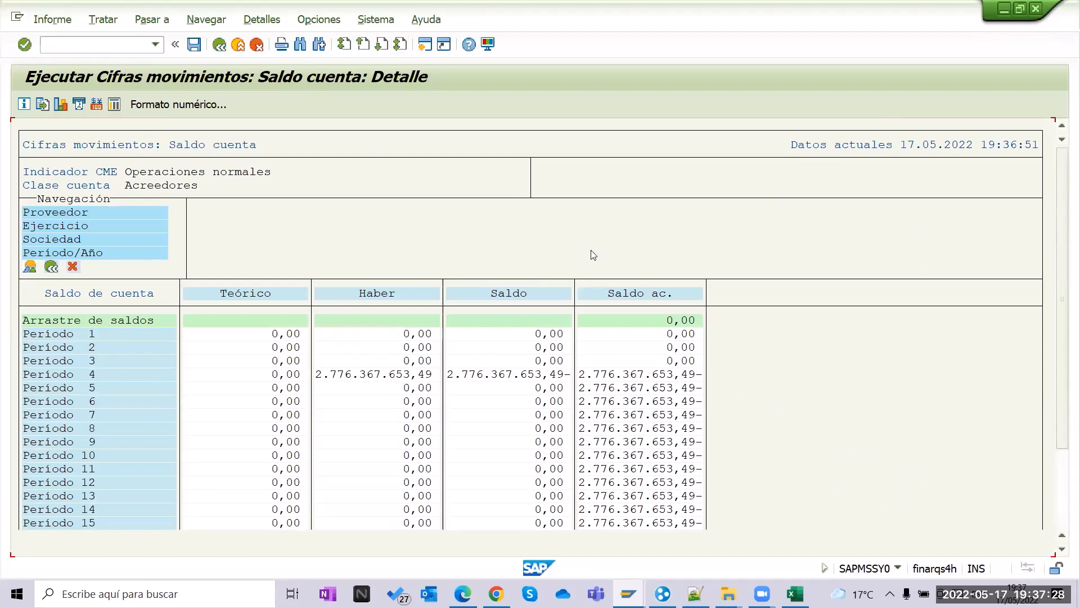
pyautogui.click(377, 376)
pyautogui.doubleClick(377, 382)
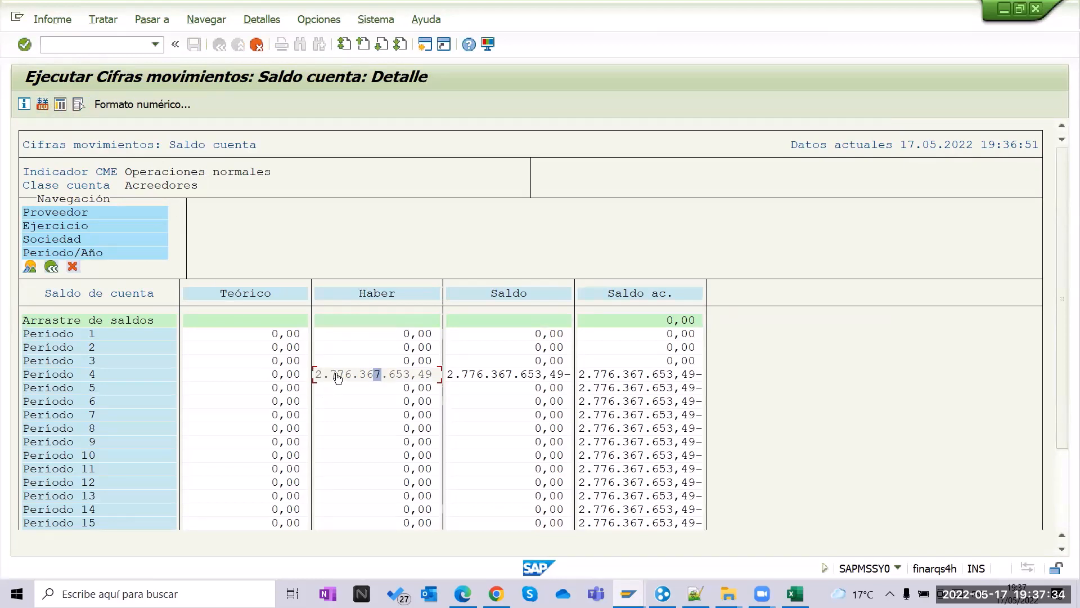
pyautogui.scroll(-2, 698, 388)
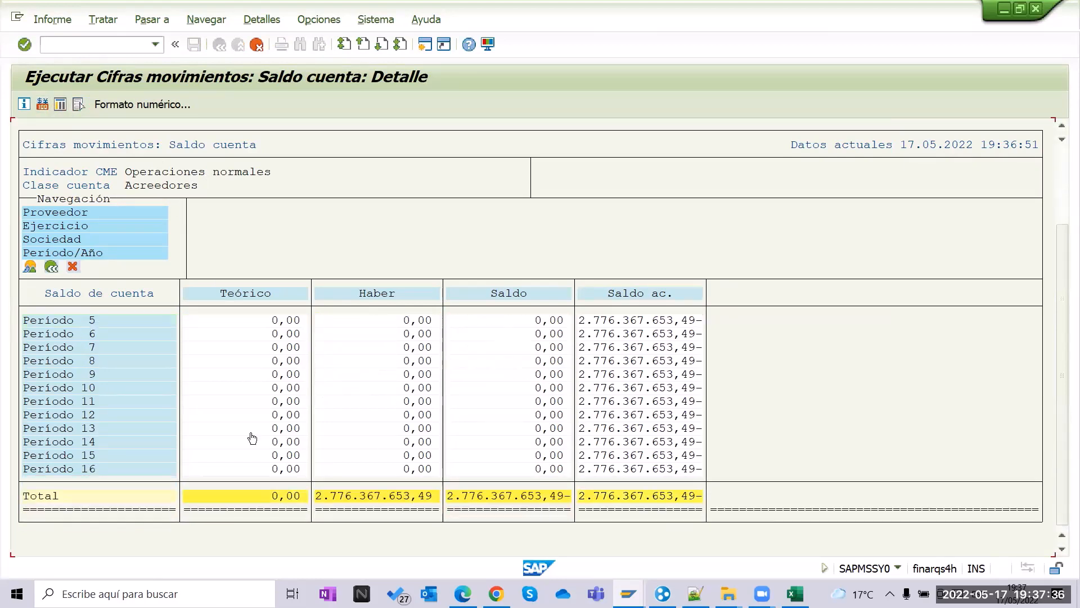
pyautogui.scroll(2, 688, 485)
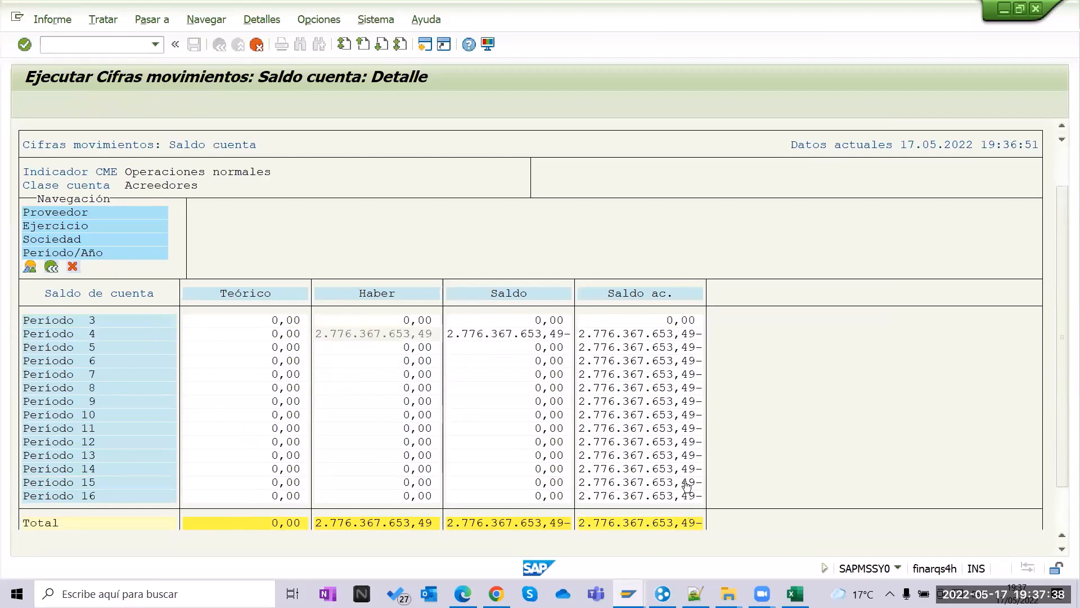
pyautogui.scroll(-1, 466, 472)
pyautogui.scroll(-1, 49, 420)
pyautogui.scroll(1, 50, 420)
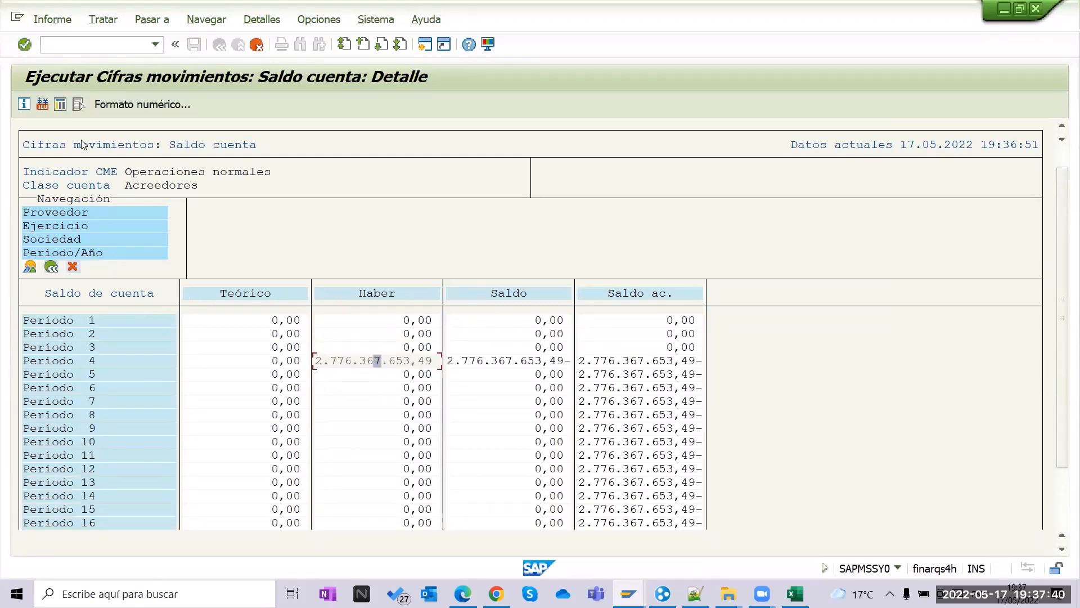
pyautogui.click(60, 106)
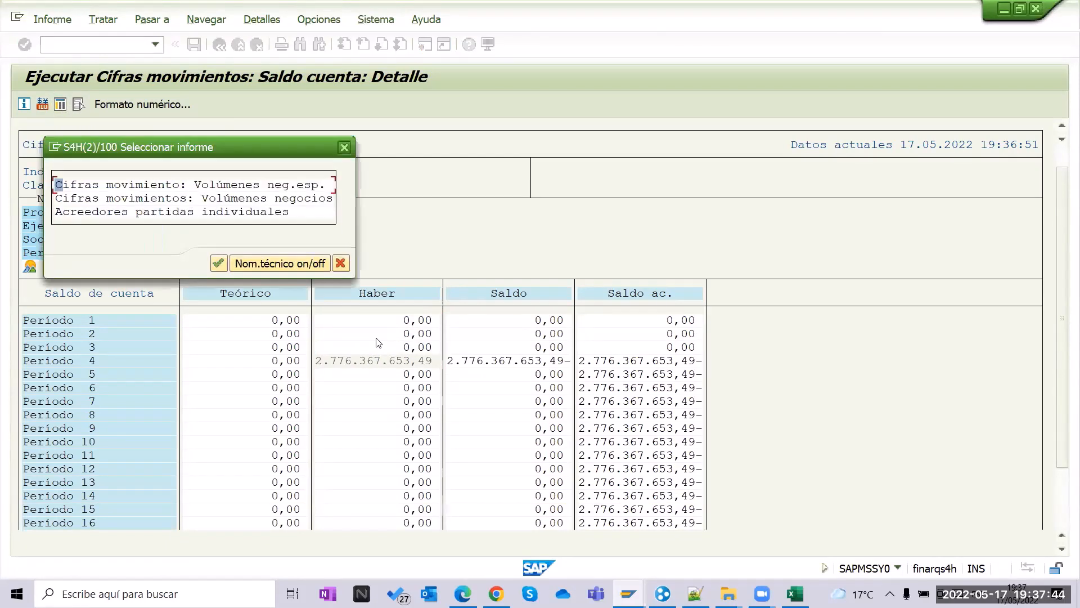
pyautogui.click(82, 212)
pyautogui.press('Return')
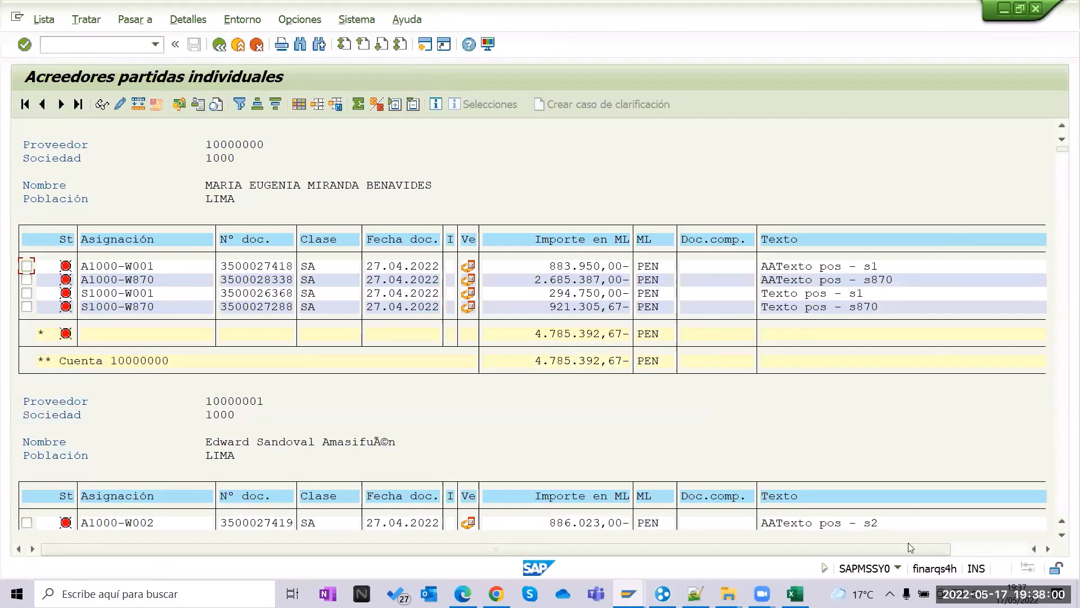
# Show the transaction code instead of the program name in the SAP status display, and return to the Excel workbook.
pyautogui.click(898, 569)
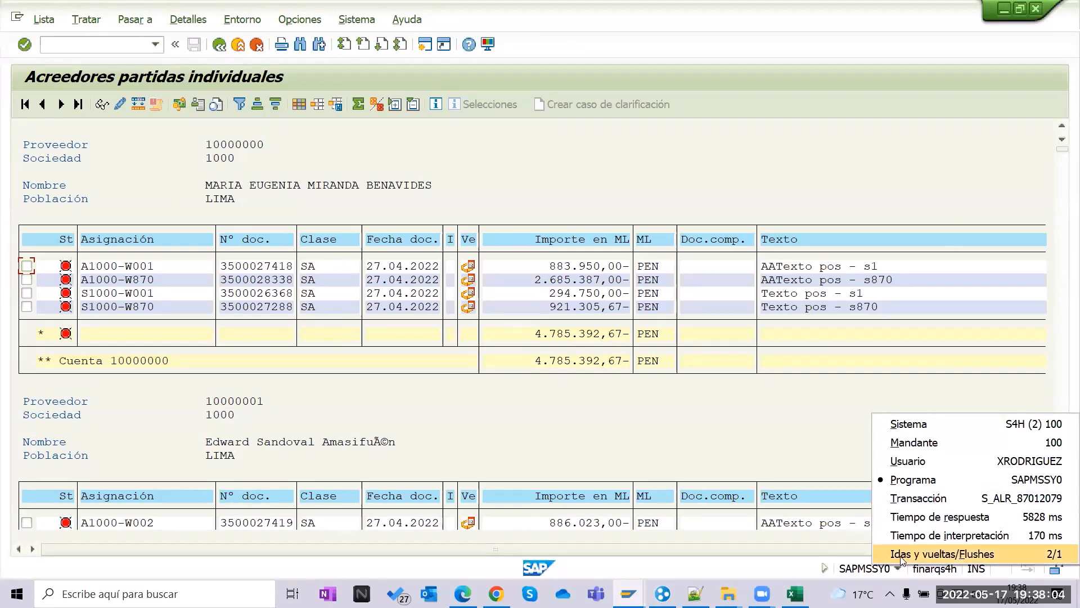
pyautogui.click(924, 500)
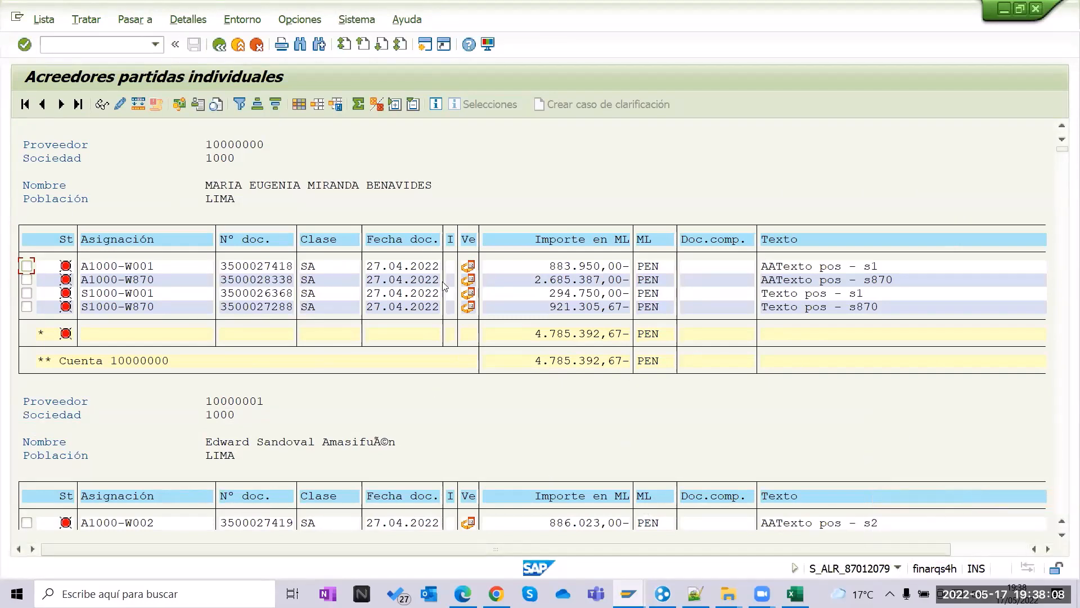
pyautogui.hotkey('alt', 'Tab')
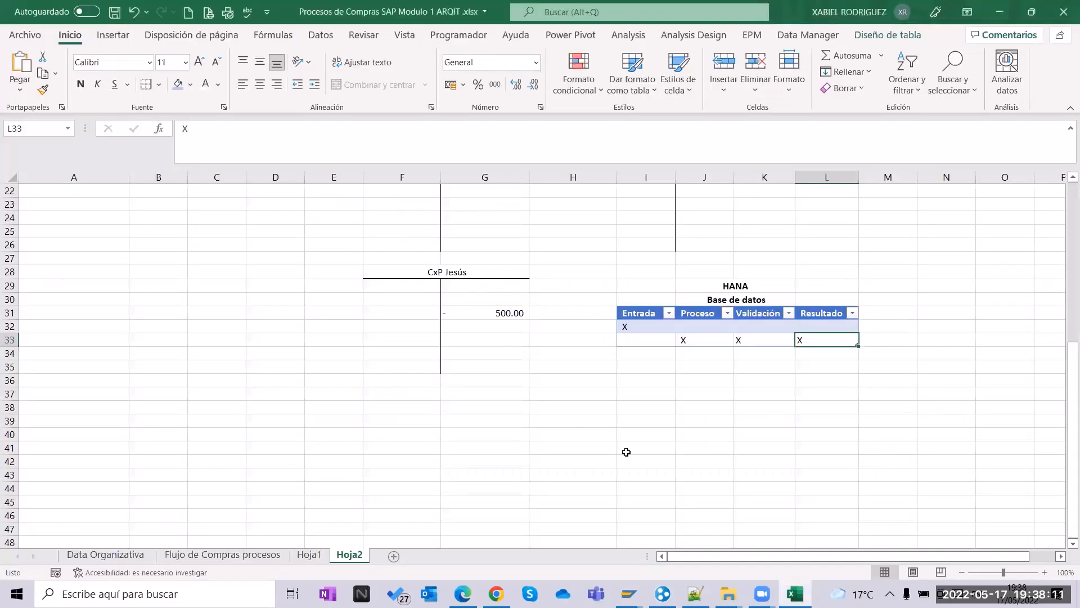
# Enter the transaction code FBL1N in capitals in cell I41, below the HANA table.
pyautogui.click(623, 450)
pyautogui.write('fb')
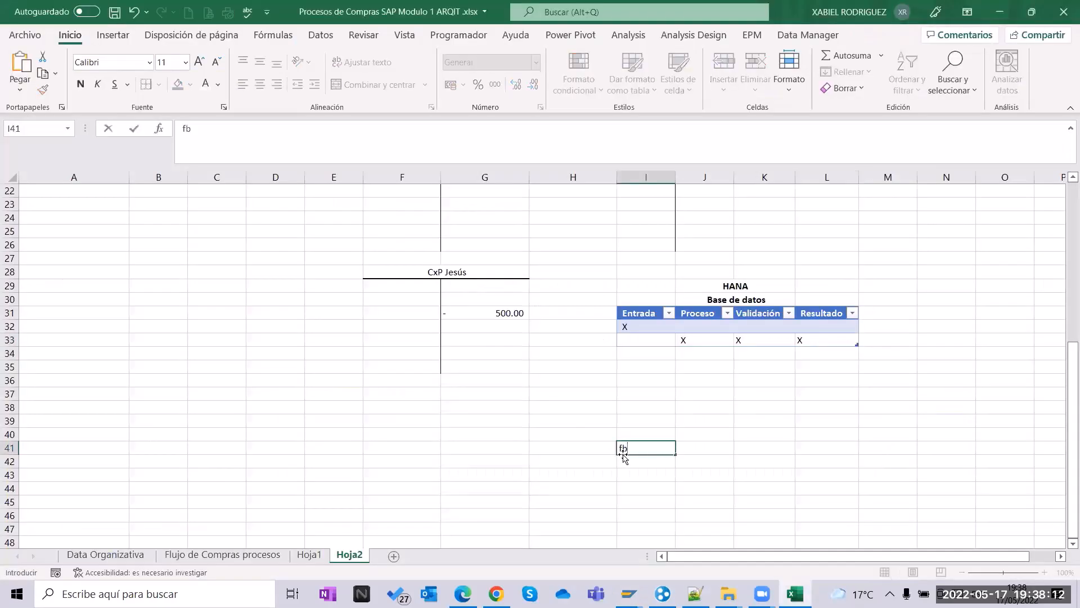
pyautogui.press('BackSpace')
pyautogui.press('BackSpace')
pyautogui.press('capslock')
pyautogui.write('fbl1n')
pyautogui.press('Return')
pyautogui.press('Up')
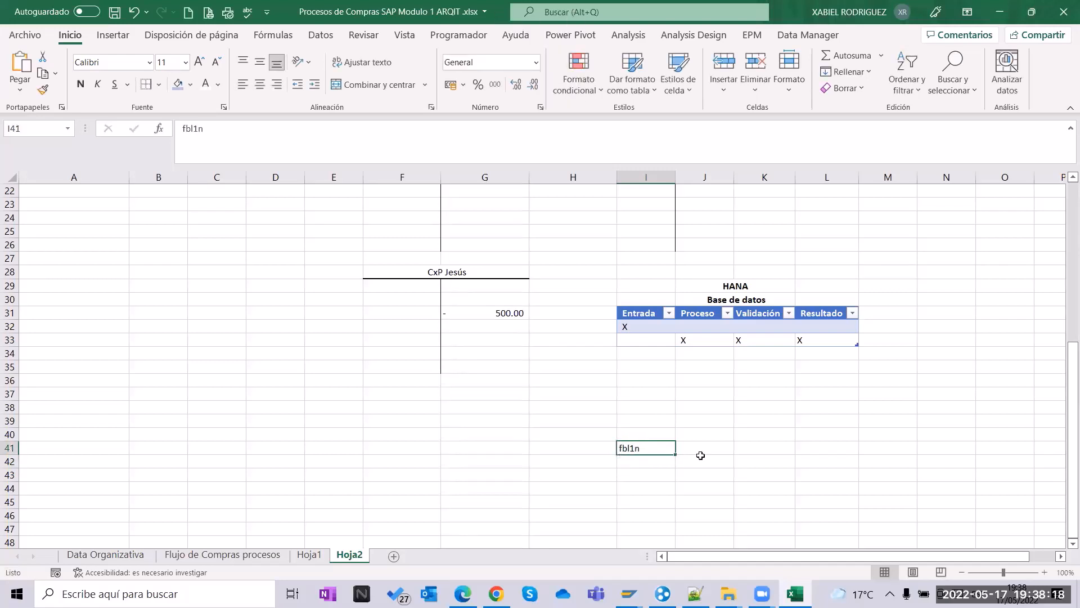
pyautogui.press('Delete')
pyautogui.press('capslock')
pyautogui.write('FBL1')
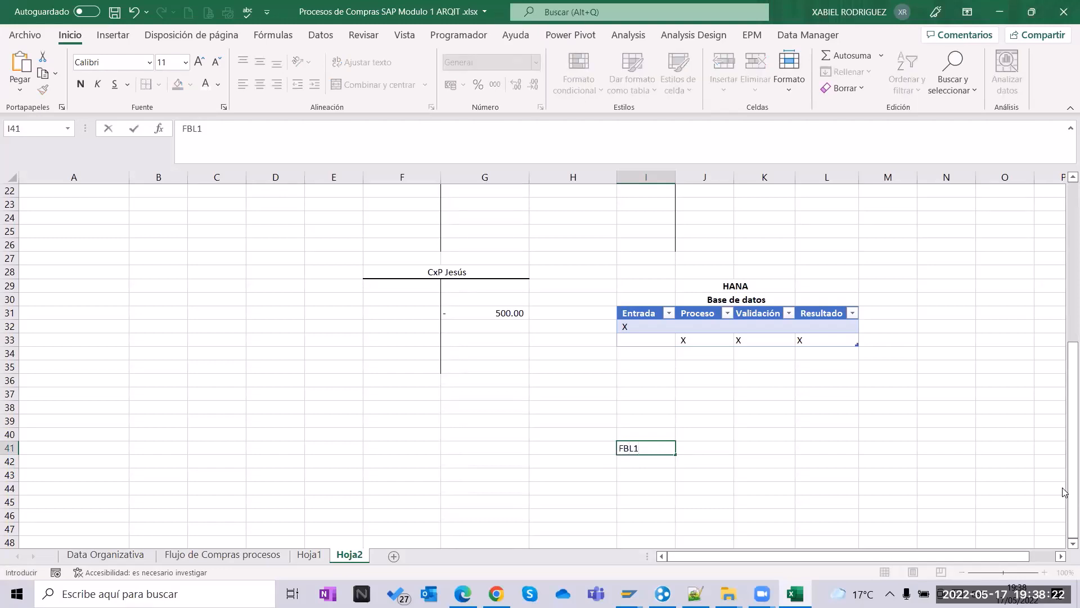
pyautogui.write('N')
# Describe the FBL1N transaction in cell J41 as "Ver detalle de partidas de acreedores".
pyautogui.press('Tab')
pyautogui.write('a')
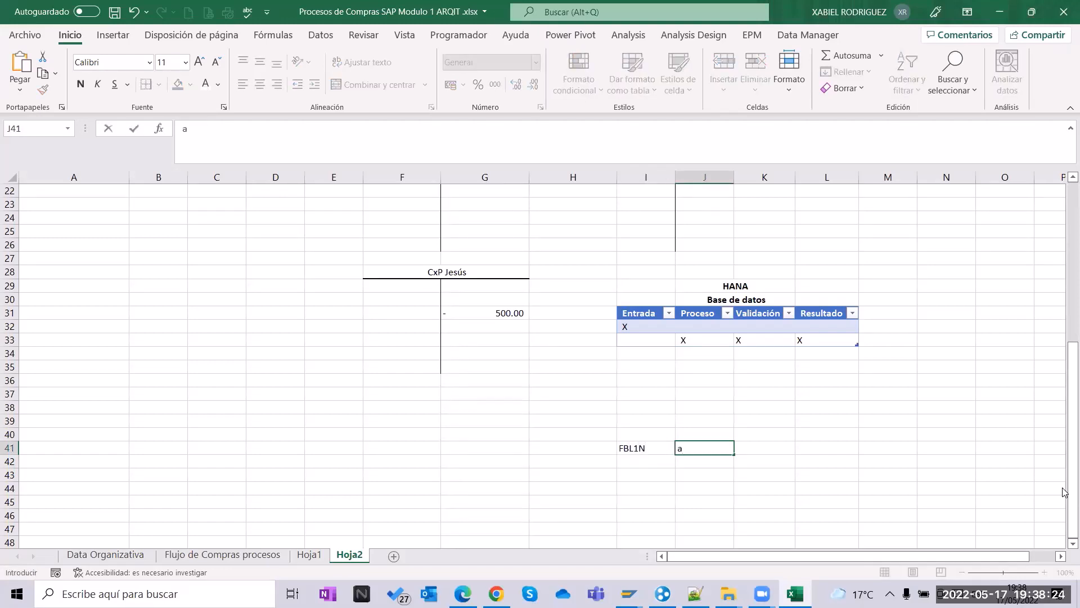
pyautogui.write('ERR ')
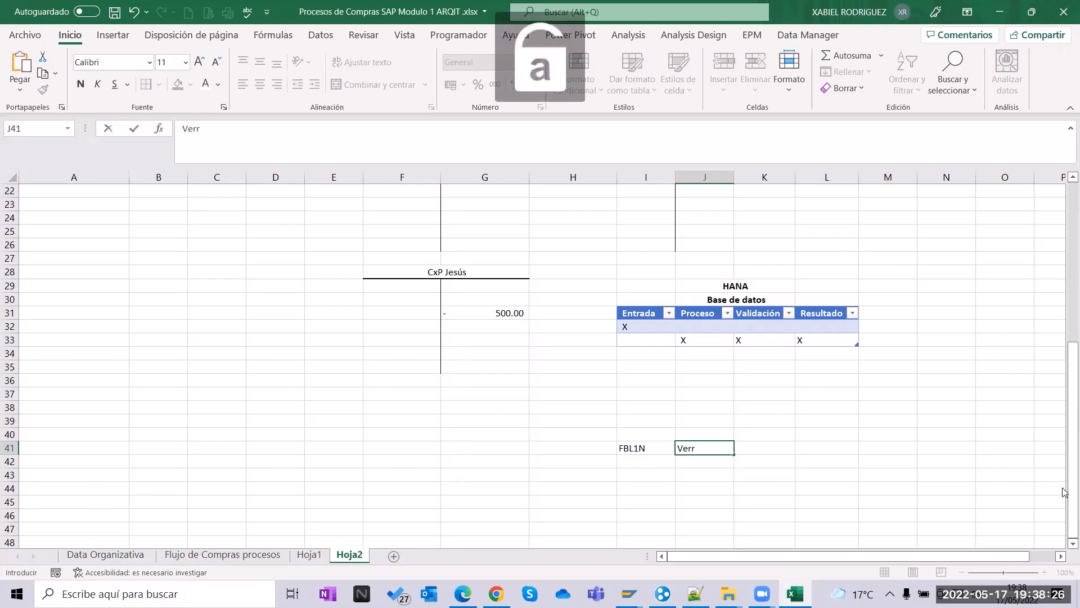
pyautogui.write(' detaññ')
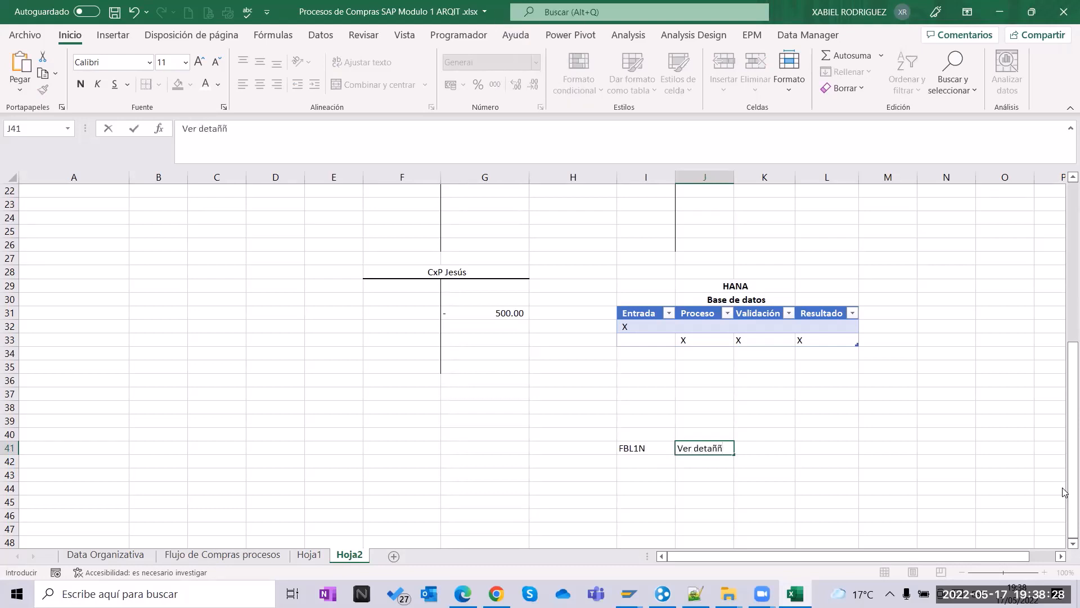
pyautogui.write('lle de partidas')
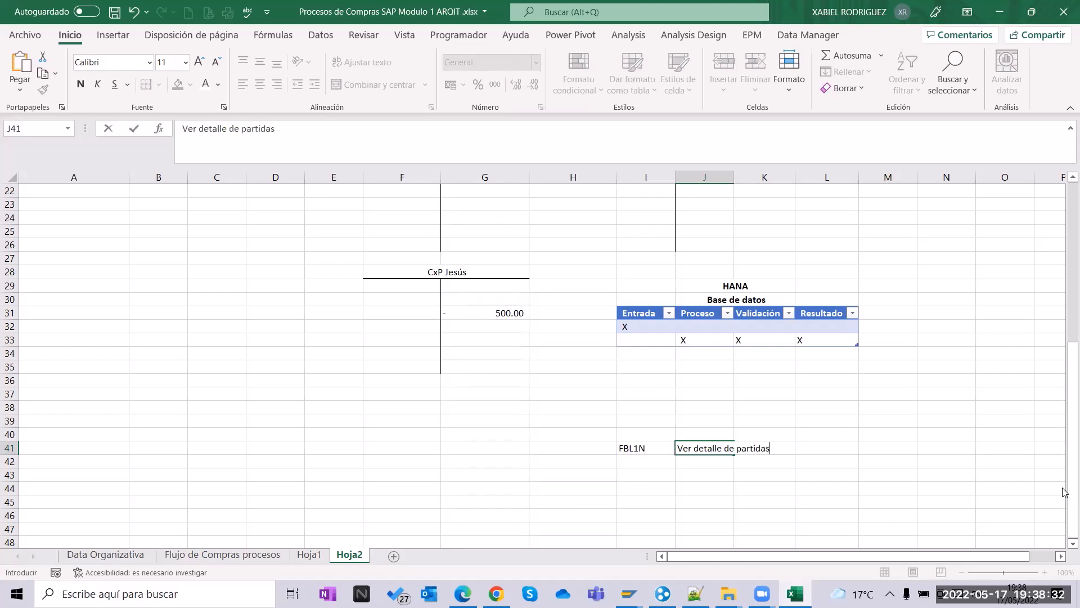
pyautogui.write(' de acreedores')
pyautogui.press('Return')
# Switch to SAP and look through the vendor line items in the Acreedores partidas individuales list.
pyautogui.hotkey('alt', 'Tab')
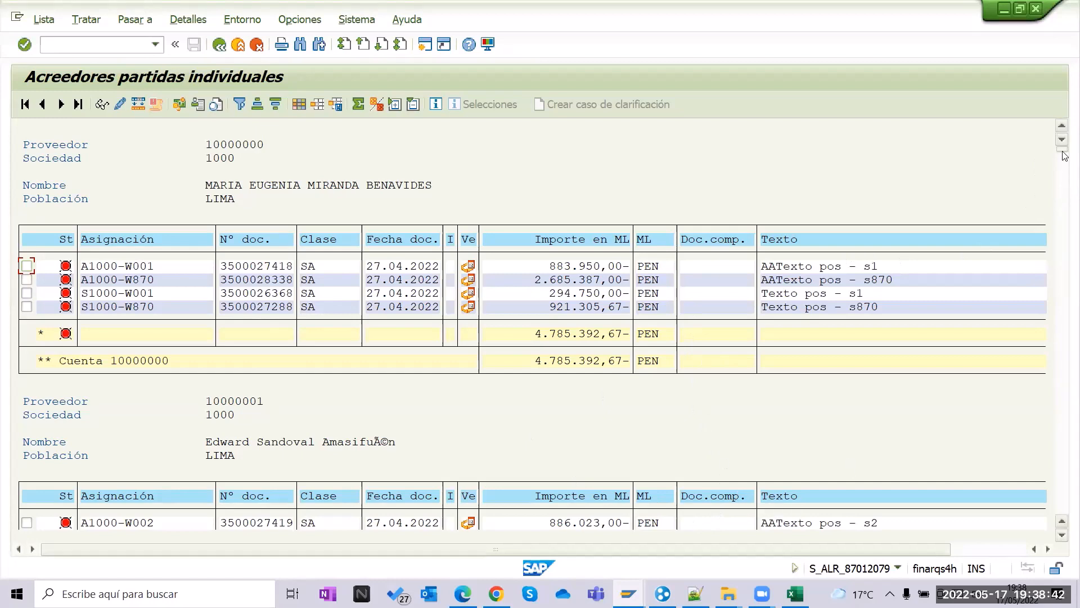
pyautogui.moveTo(1062, 150); pyautogui.dragTo(1063, 432)
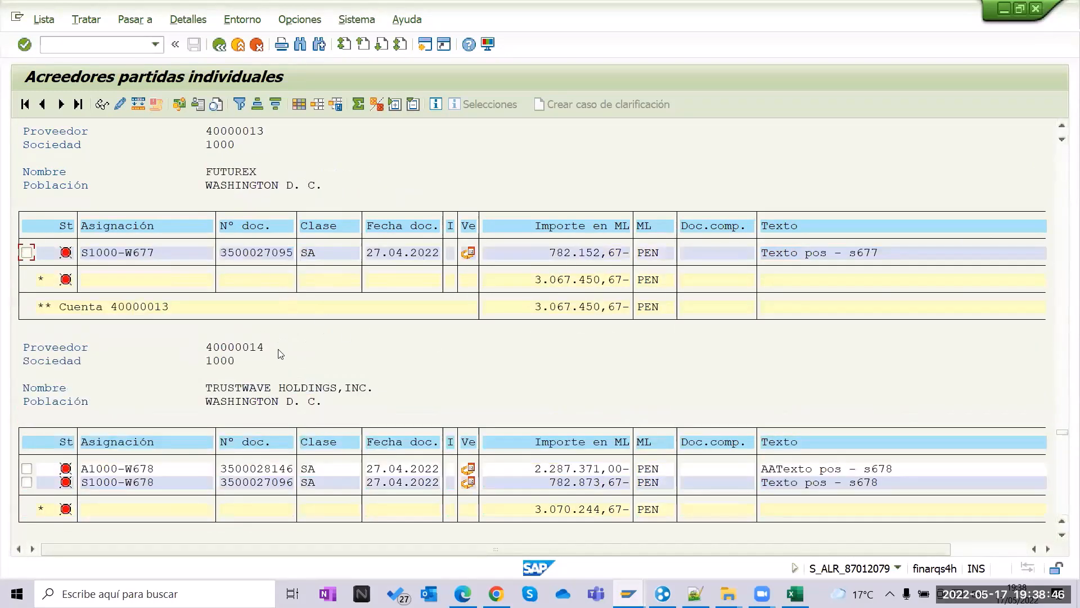
pyautogui.scroll(2, 270, 320)
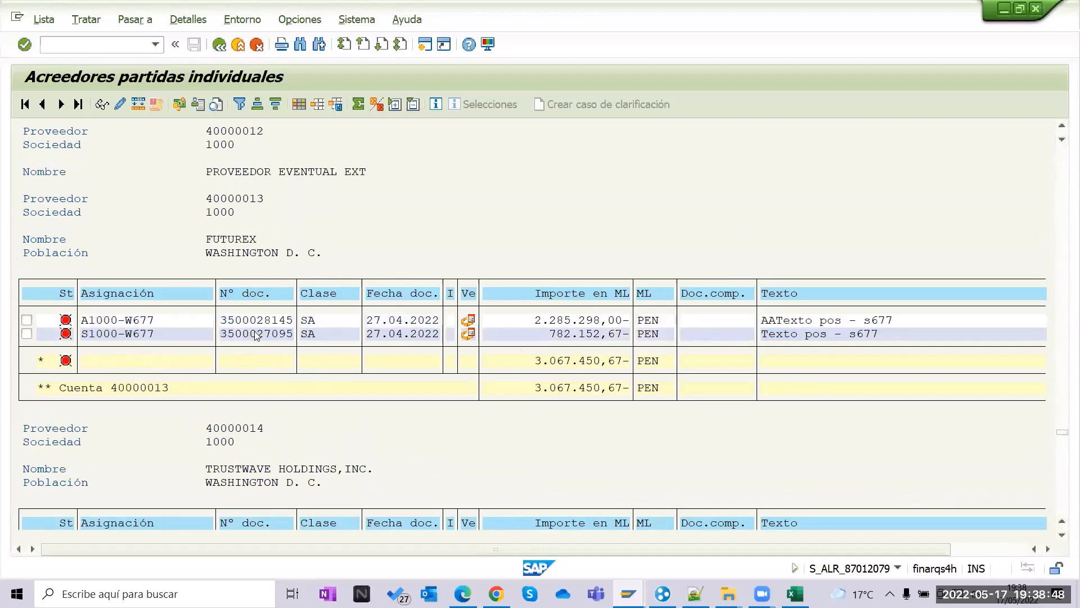
pyautogui.click(260, 455)
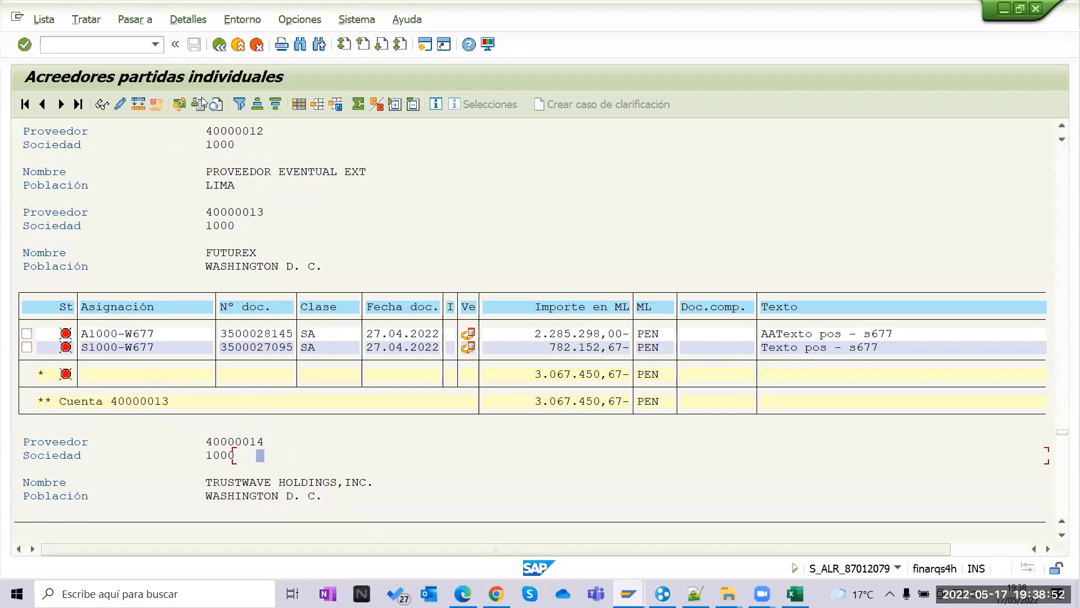
# Leave the line items and the balance report without saving its data, and rerun it with the output class Visualiz.informes gráfica.
pyautogui.click(221, 45)
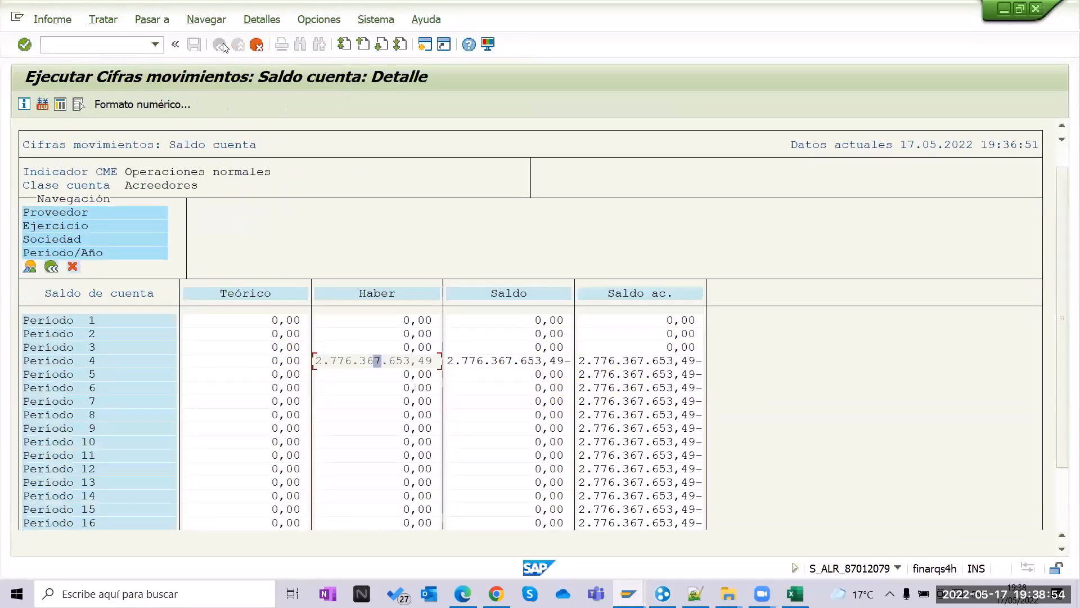
pyautogui.click(256, 44)
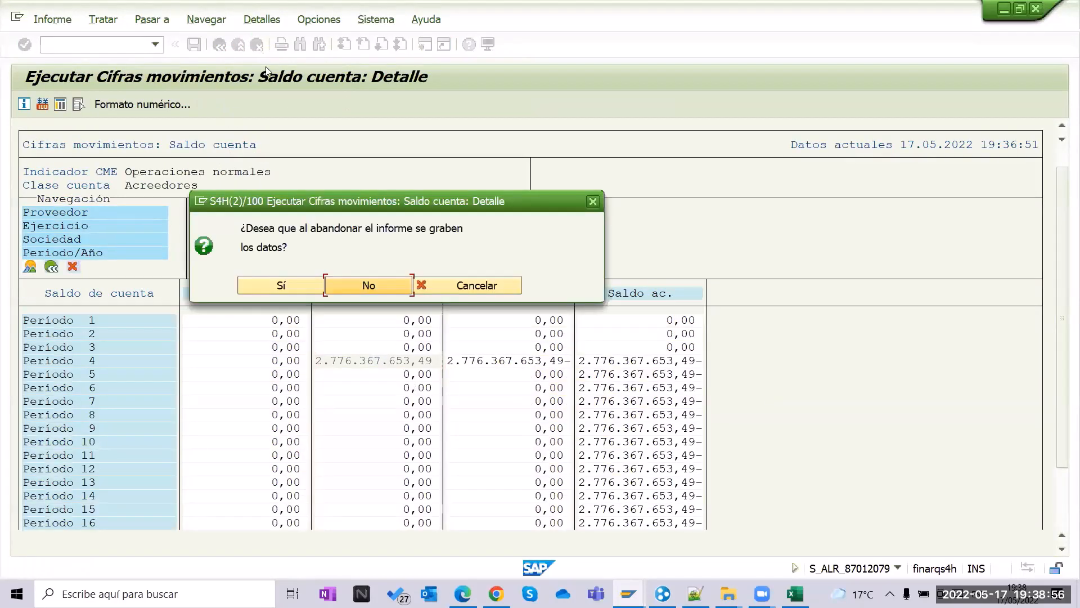
pyautogui.click(374, 285)
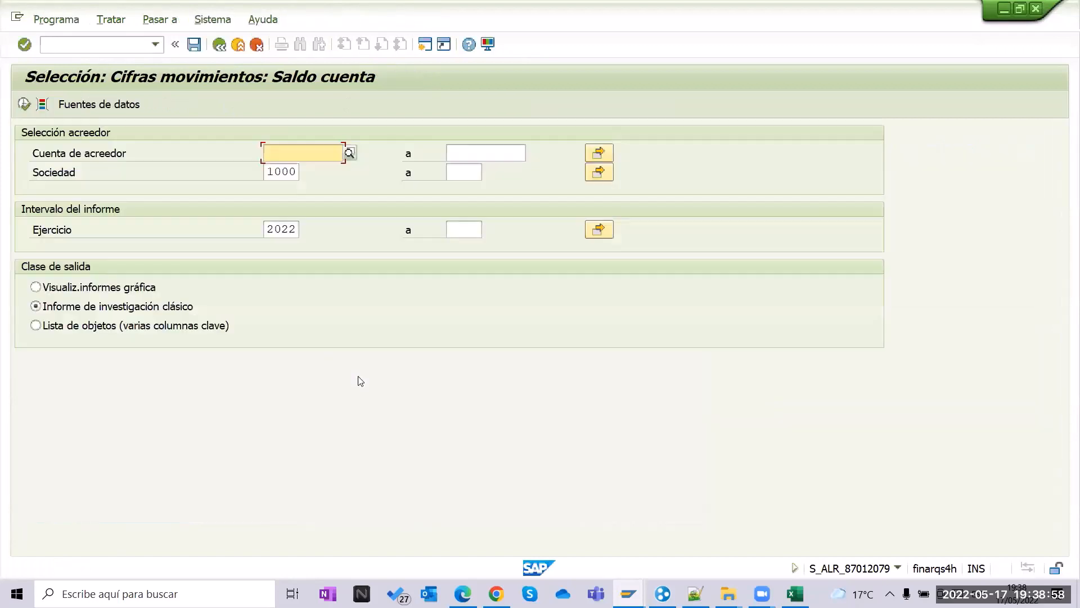
pyautogui.click(80, 290)
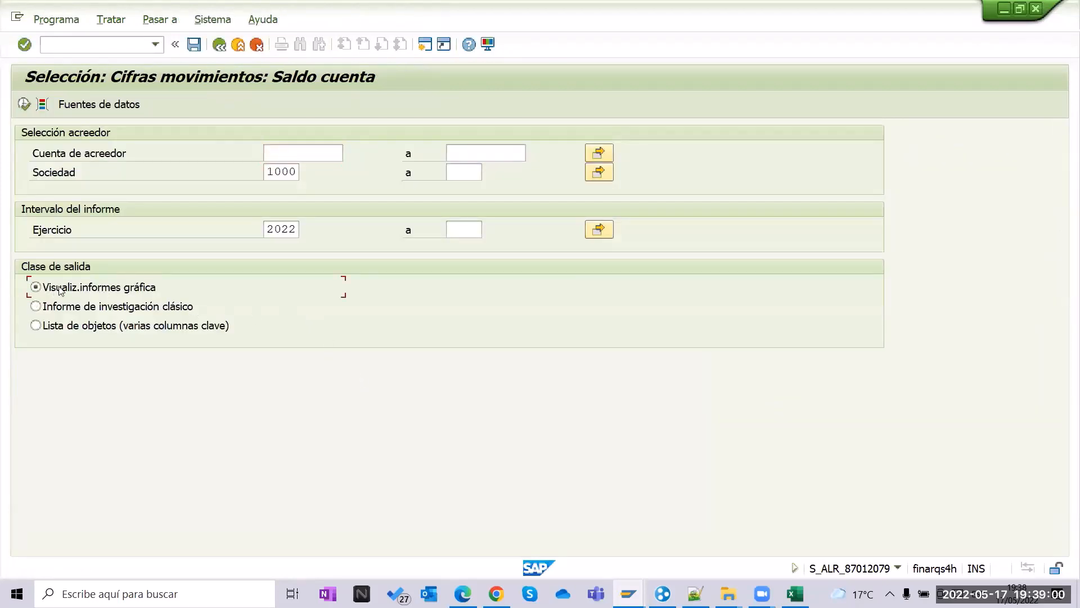
pyautogui.click(32, 105)
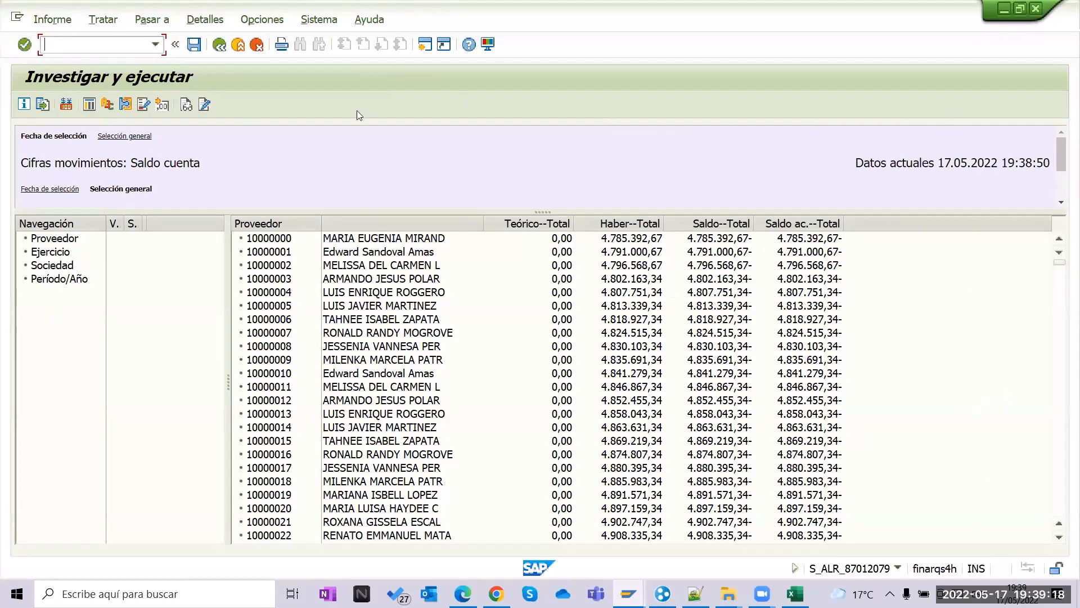
# Narrow the navigation area and its Navegación column in the graphical account balance report.
pyautogui.click(381, 307)
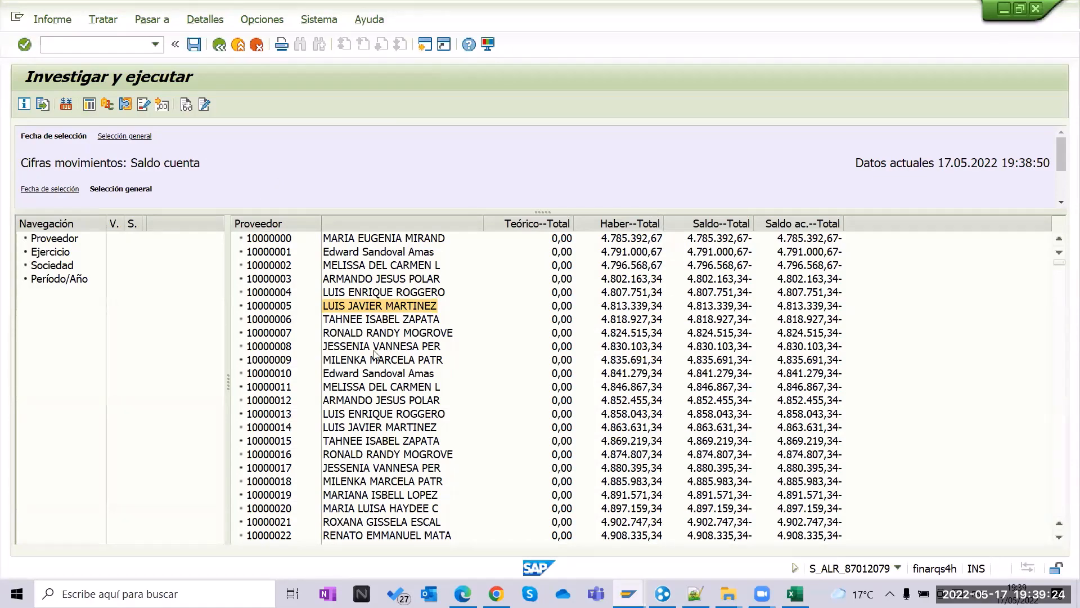
pyautogui.click(121, 296)
pyautogui.moveTo(199, 379)
pyautogui.mouseDown()
pyautogui.moveTo(164, 394)
pyautogui.moveTo(48, 394)
pyautogui.moveTo(198, 394)
pyautogui.mouseUp()
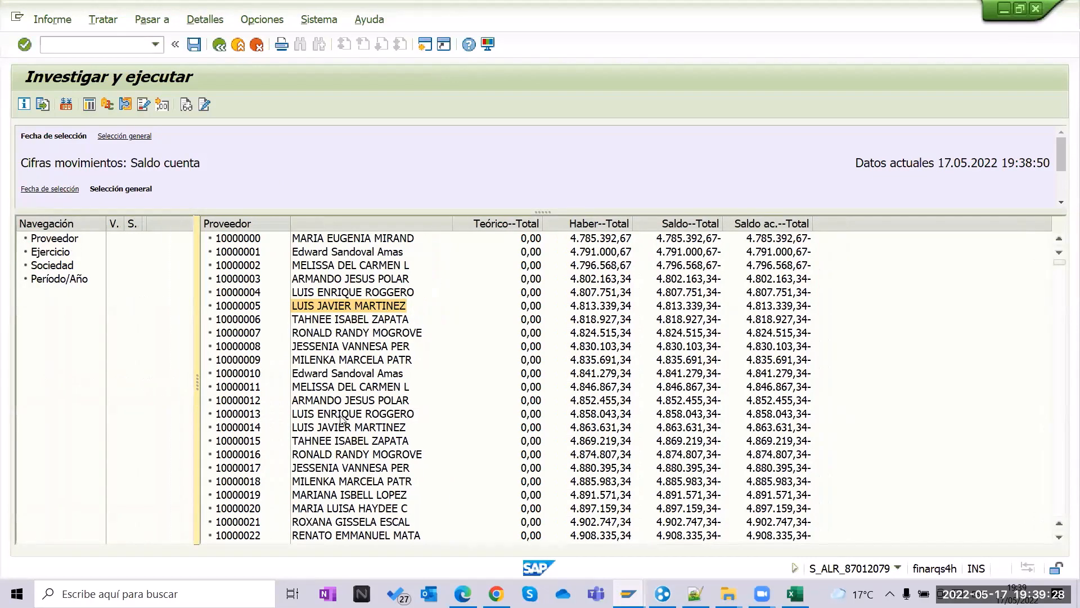
pyautogui.click(518, 280)
pyautogui.click(1020, 9)
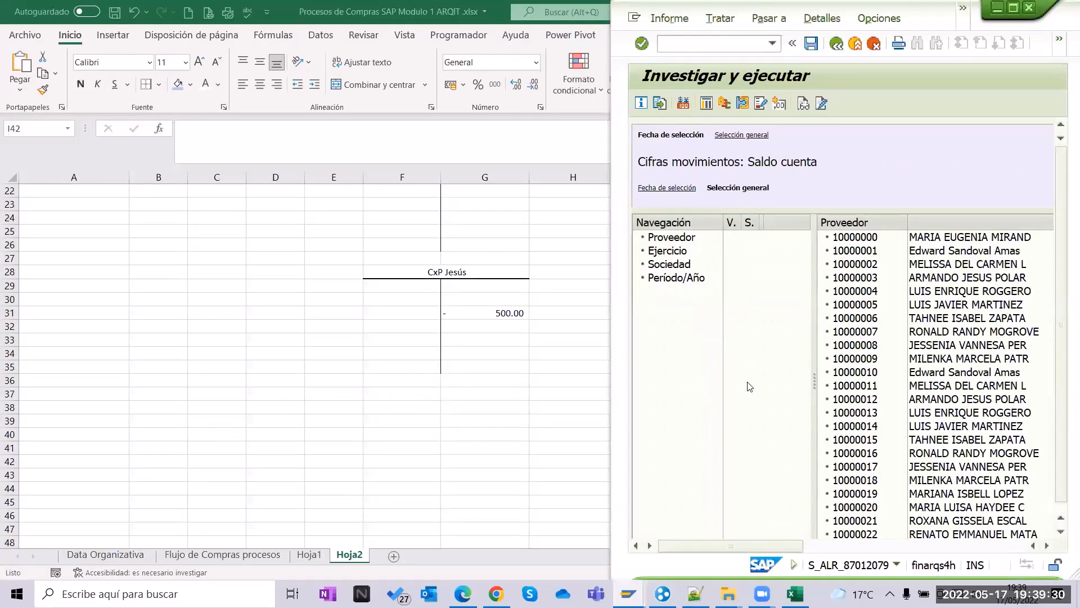
pyautogui.click(1013, 8)
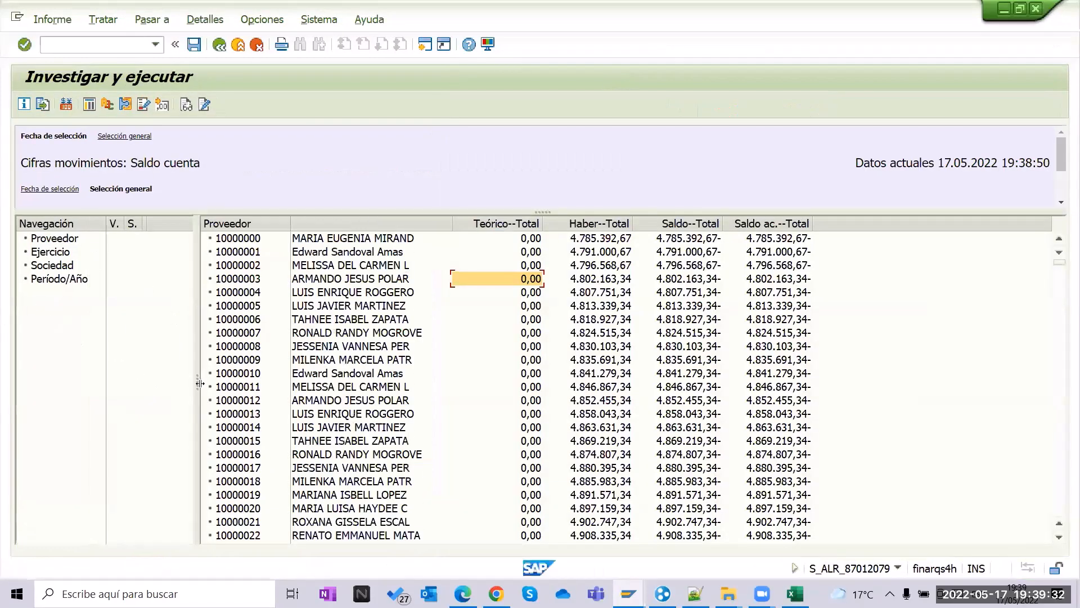
pyautogui.moveTo(200, 383)
pyautogui.mouseDown()
pyautogui.moveTo(1018, 398)
pyautogui.moveTo(714, 383)
pyautogui.moveTo(198, 383)
pyautogui.mouseUp()
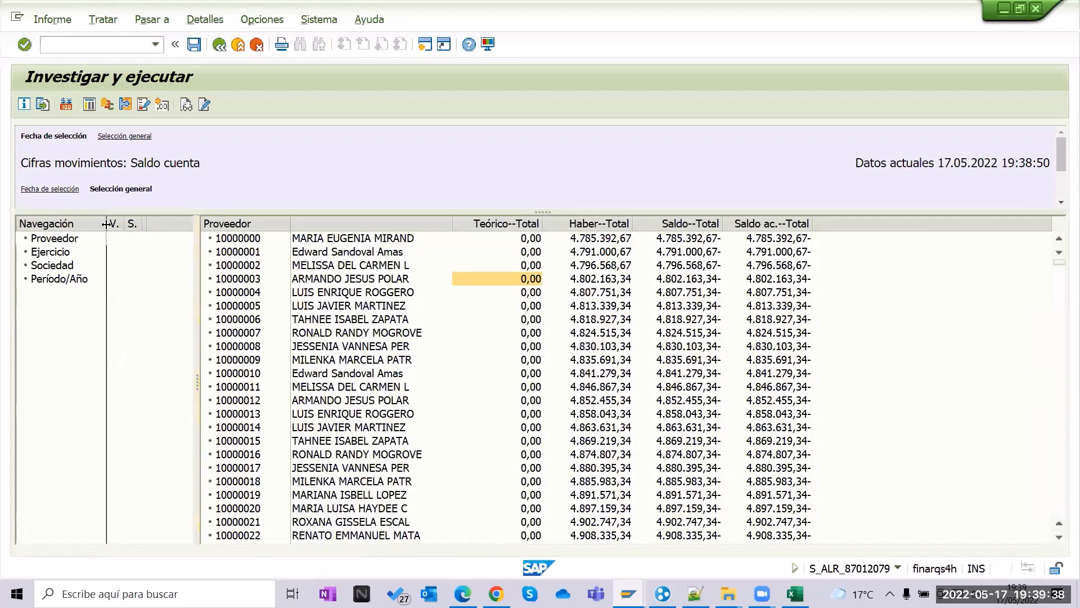
pyautogui.moveTo(106, 225); pyautogui.dragTo(62, 224)
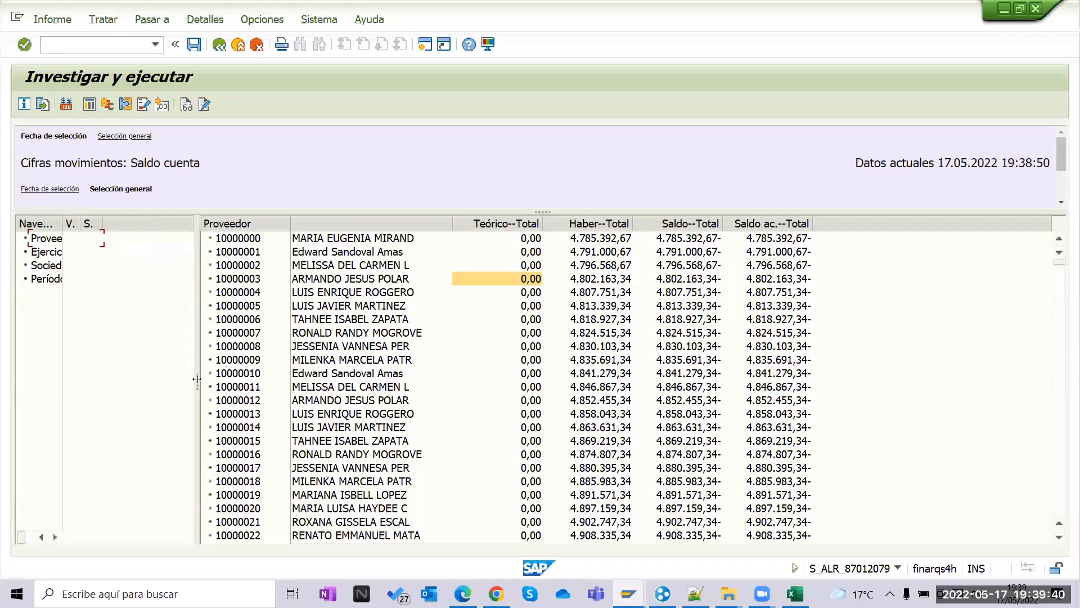
# Review the vendors' Haber, Saldo and Saldo ac. totals further down the graphical report.
pyautogui.click(331, 319)
pyautogui.scroll(-10, 735, 365)
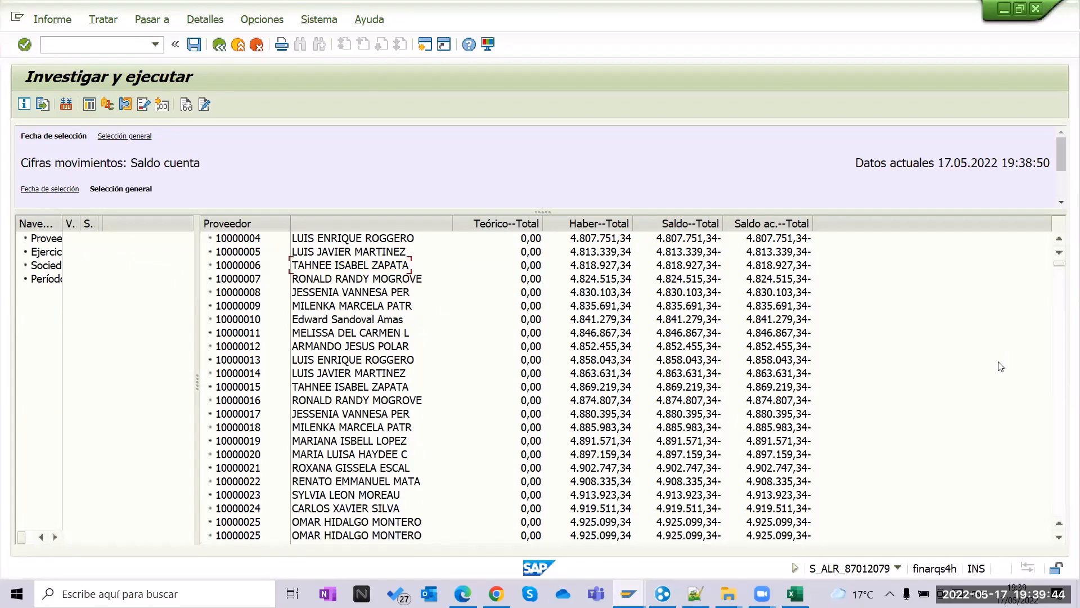
pyautogui.scroll(-2, 735, 364)
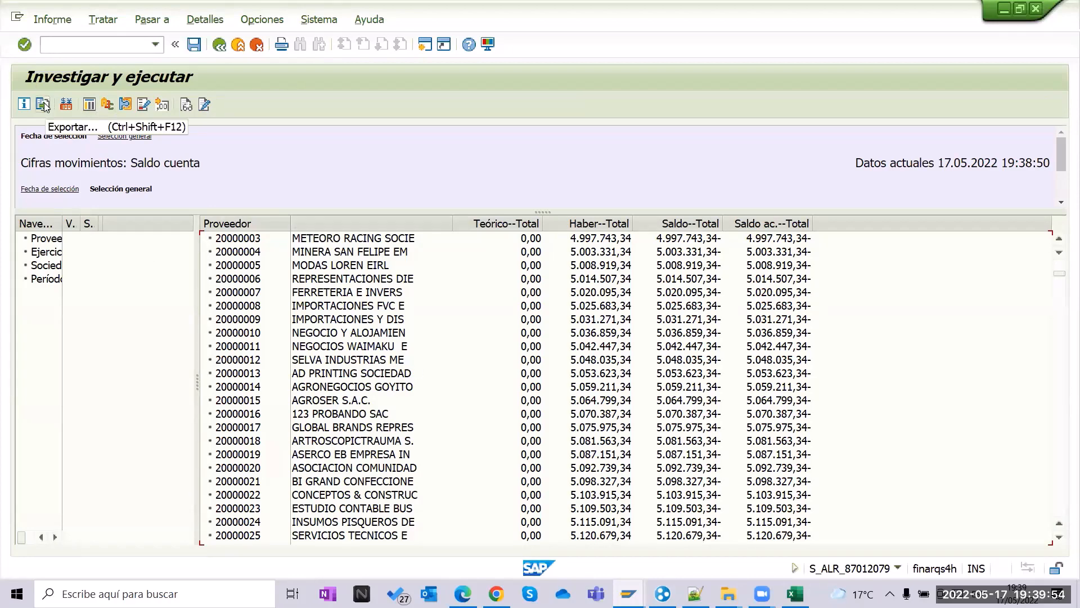
pyautogui.click(371, 224)
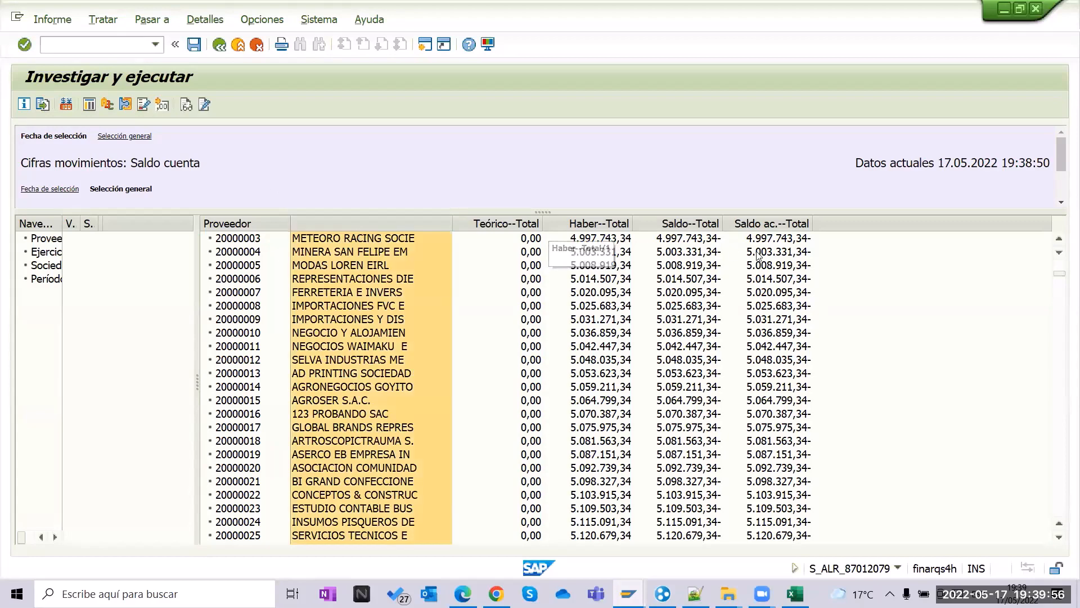
pyautogui.click(769, 238)
# Leave the graphical report and execute it again with the output class Lista de objetos (varias columnas clave).
pyautogui.click(218, 45)
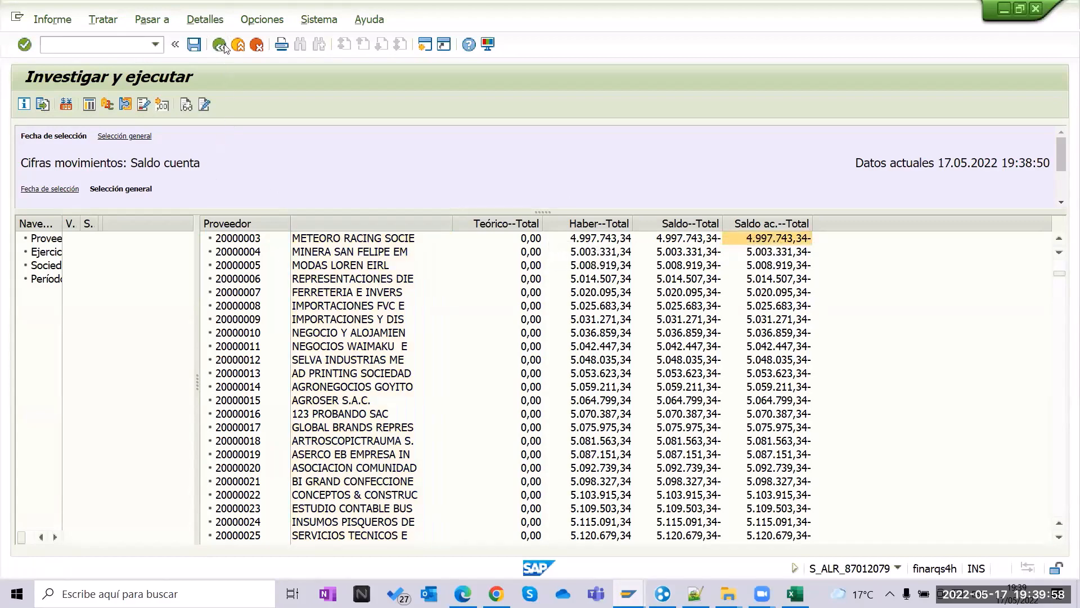
pyautogui.click(347, 316)
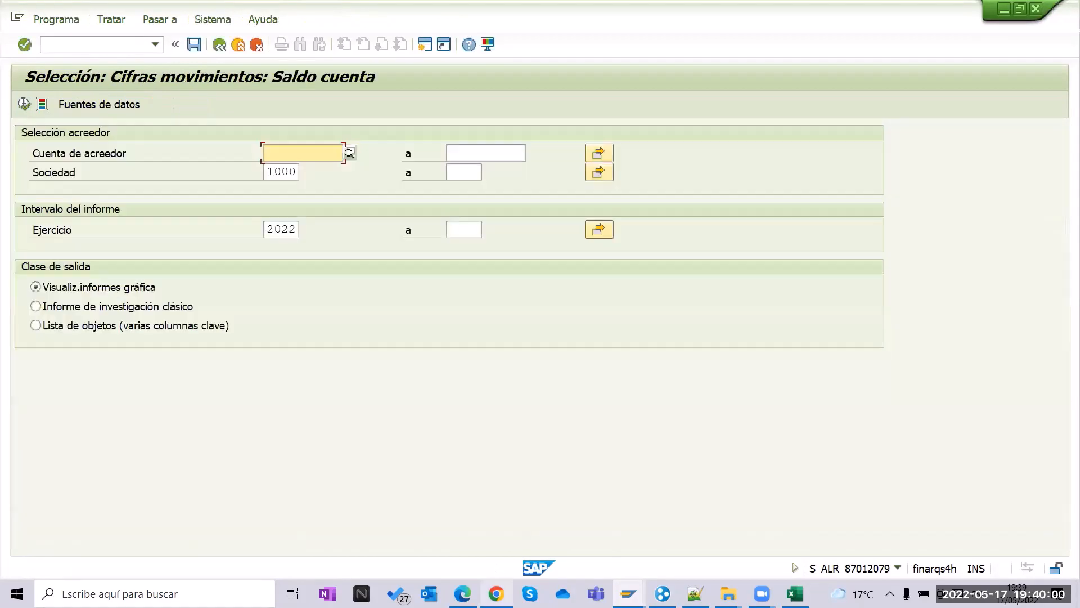
pyautogui.click(79, 327)
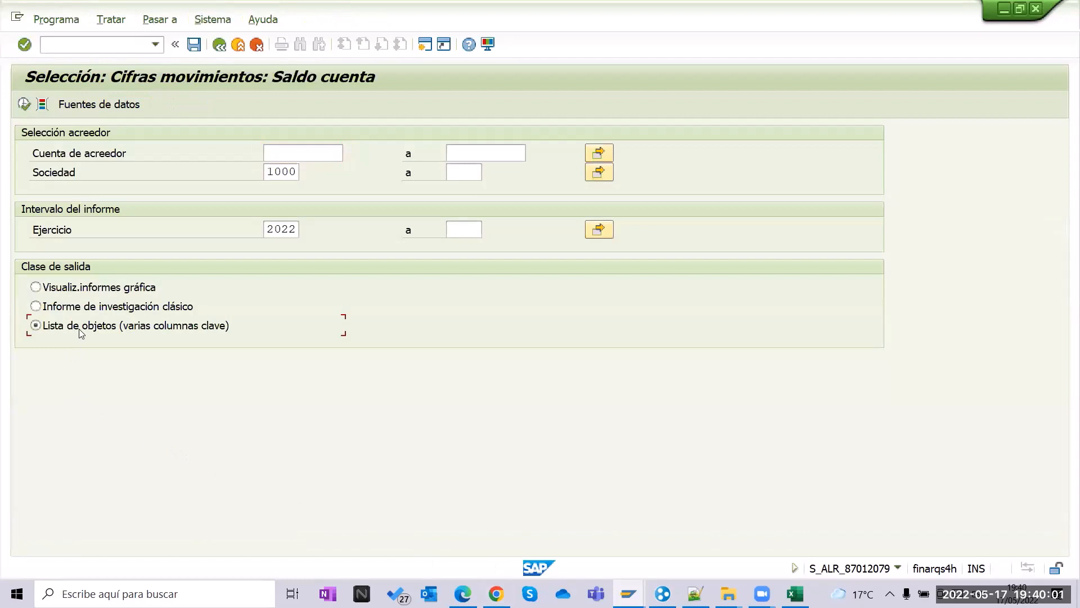
pyautogui.click(23, 104)
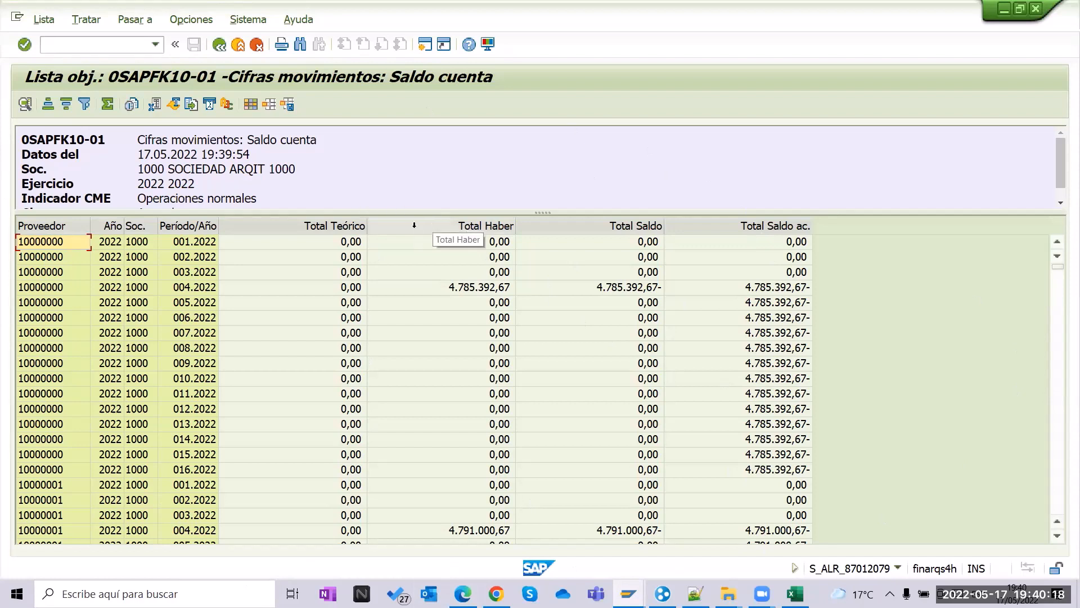
# Add the Proveedor(Txt.) and Moneda columns to the displayed columns of the object list layout.
pyautogui.click(313, 225)
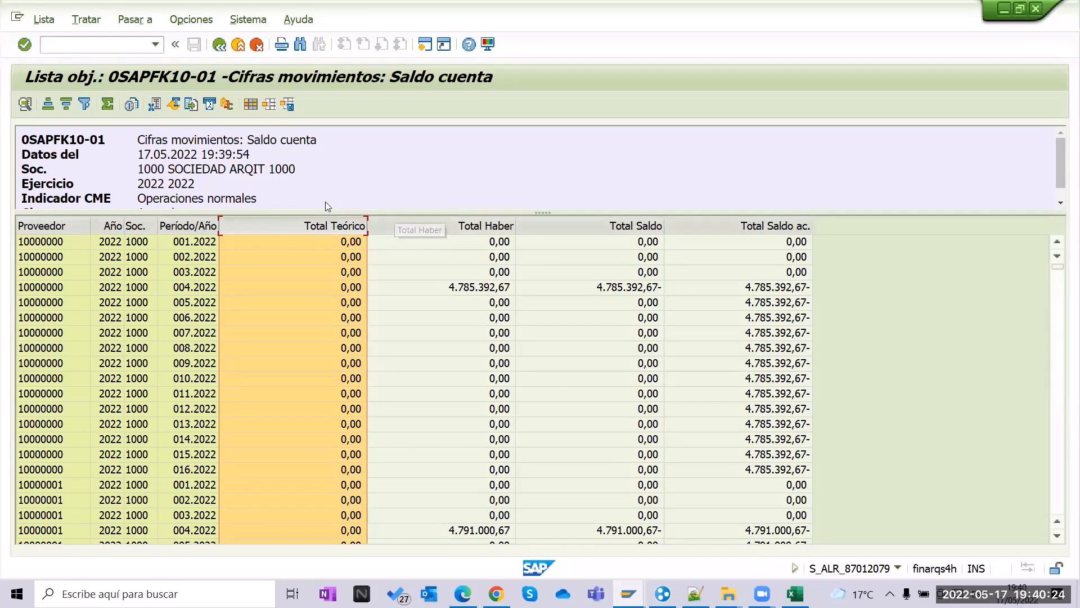
pyautogui.click(251, 105)
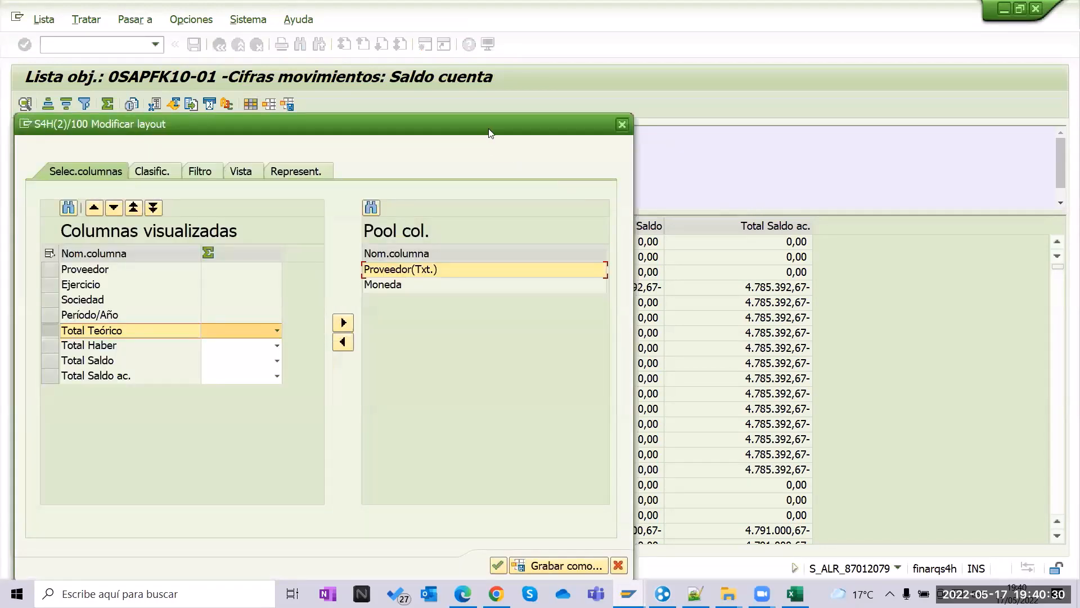
pyautogui.moveTo(490, 133); pyautogui.dragTo(805, 300)
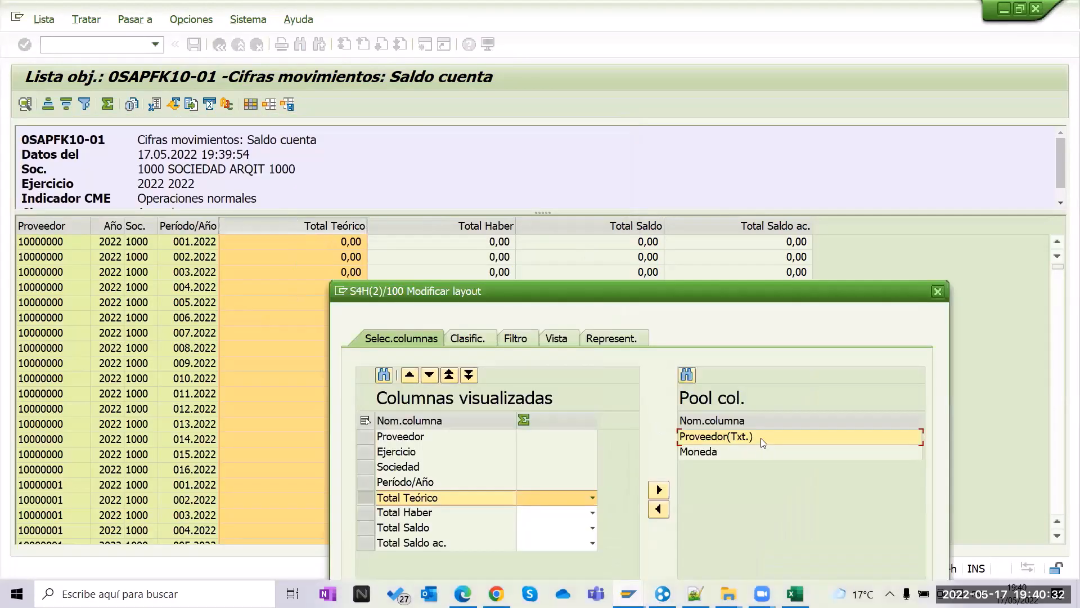
pyautogui.click(709, 453)
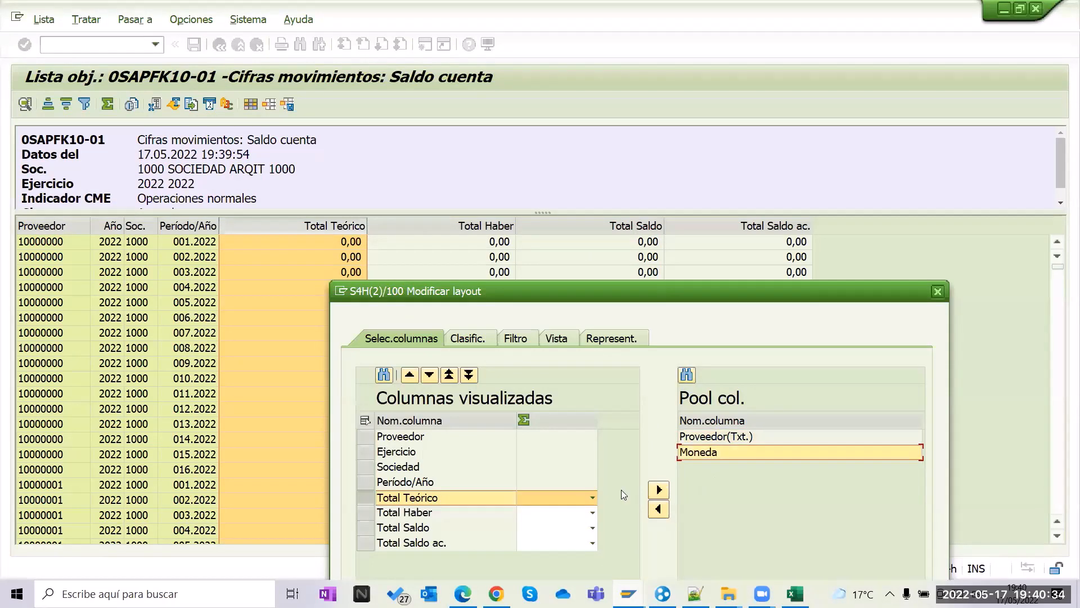
pyautogui.click(697, 436)
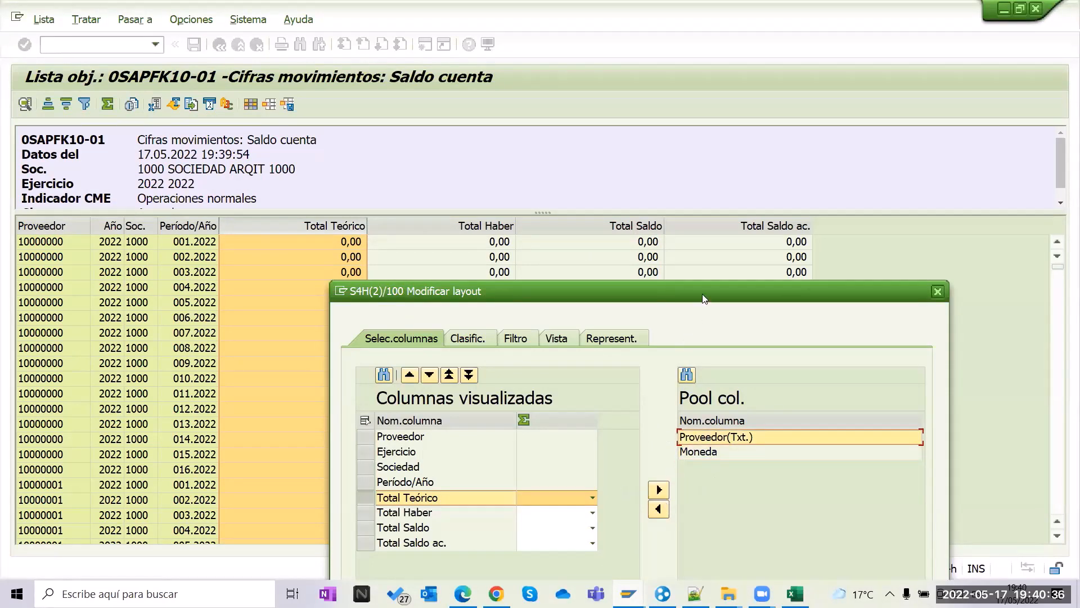
pyautogui.moveTo(704, 298); pyautogui.dragTo(704, 83)
pyautogui.click(662, 301)
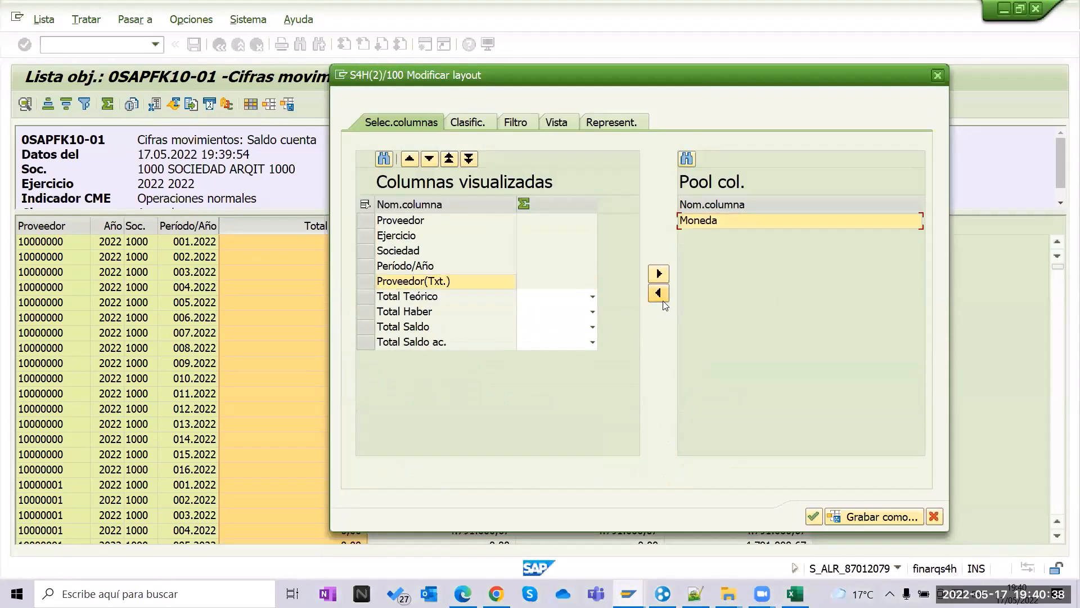
pyautogui.click(661, 297)
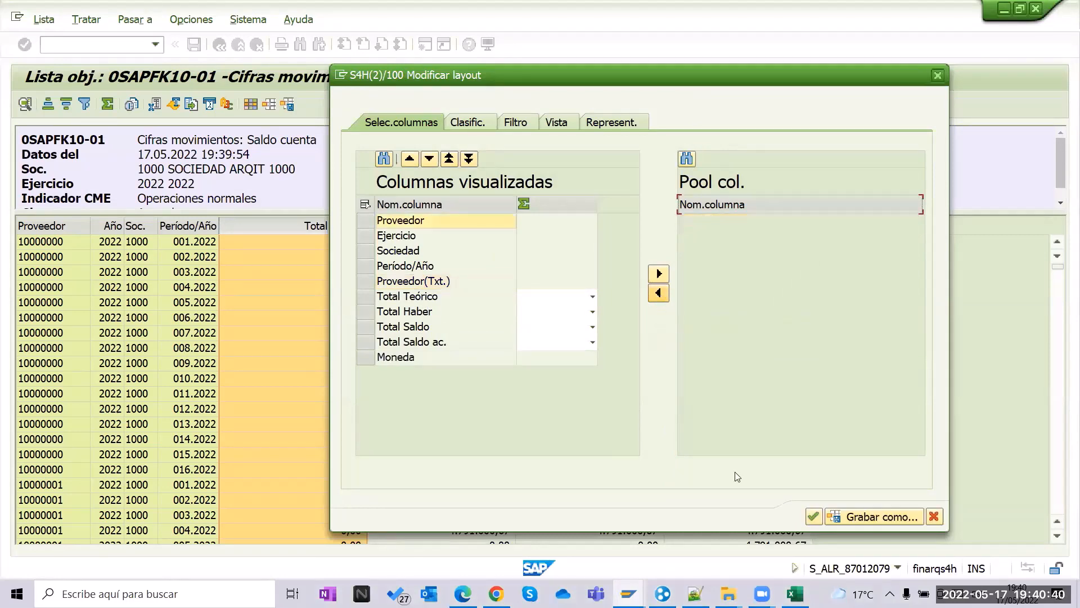
pyautogui.click(814, 516)
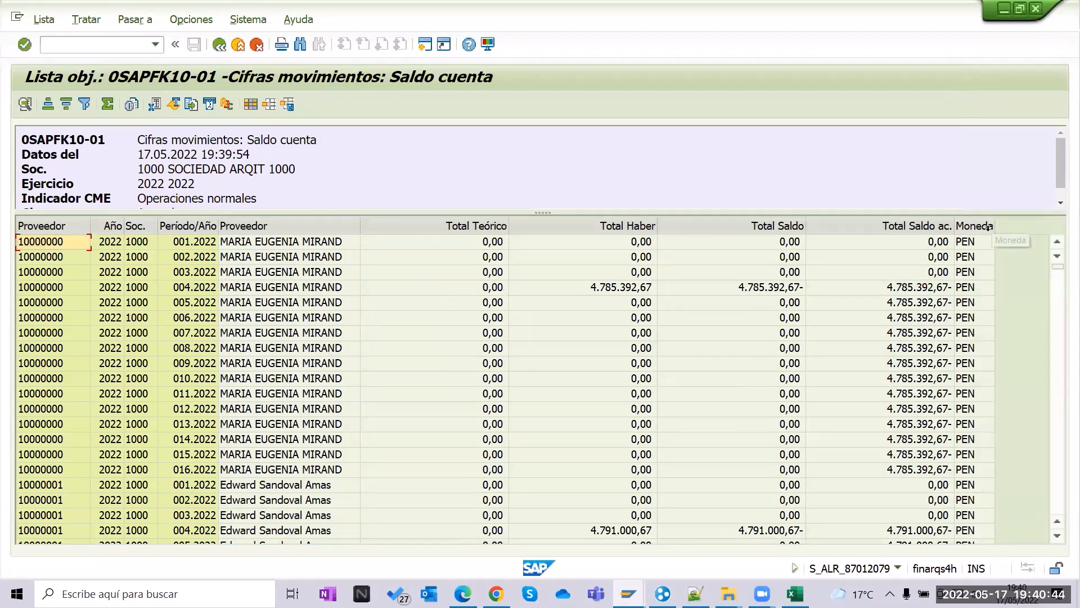
# Move the Moneda column between the Período/Año column and the vendor name column.
pyautogui.click(989, 226)
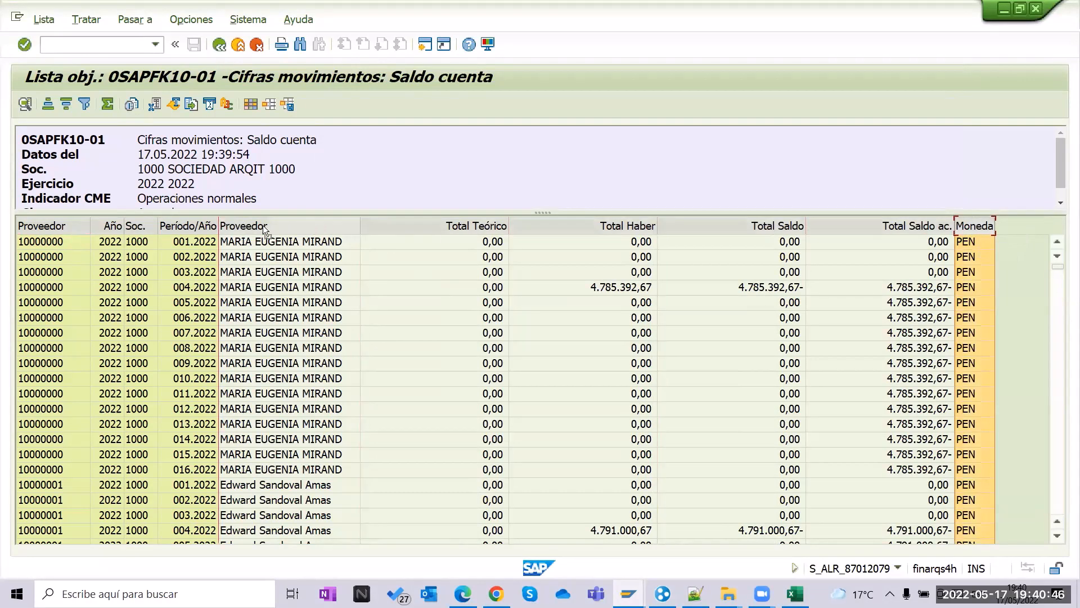
pyautogui.moveTo(262, 225); pyautogui.dragTo(625, 357)
pyautogui.click(323, 287)
pyautogui.click(281, 334)
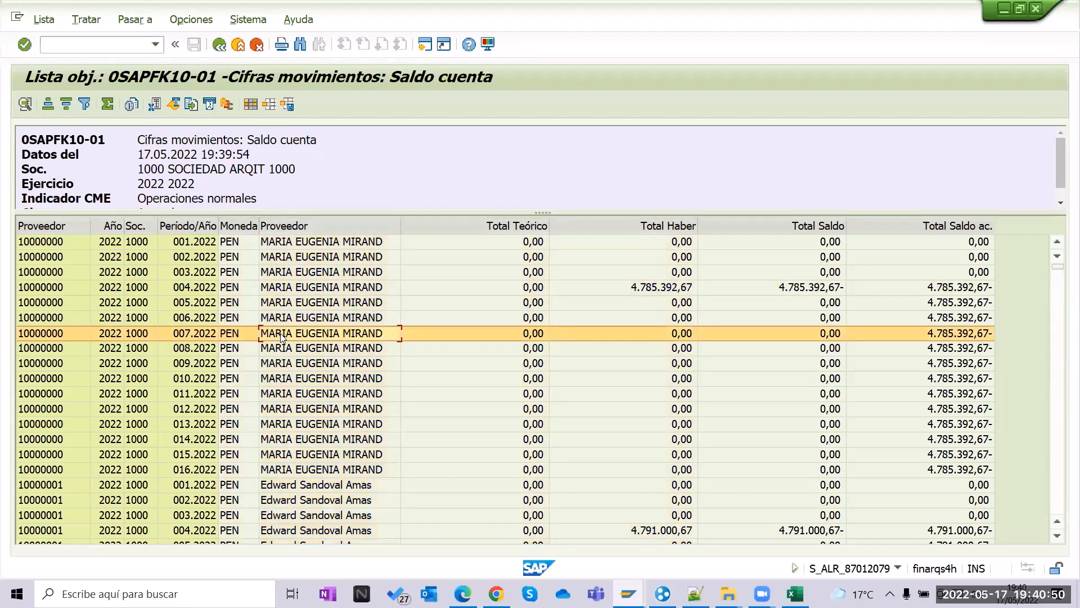
pyautogui.click(240, 225)
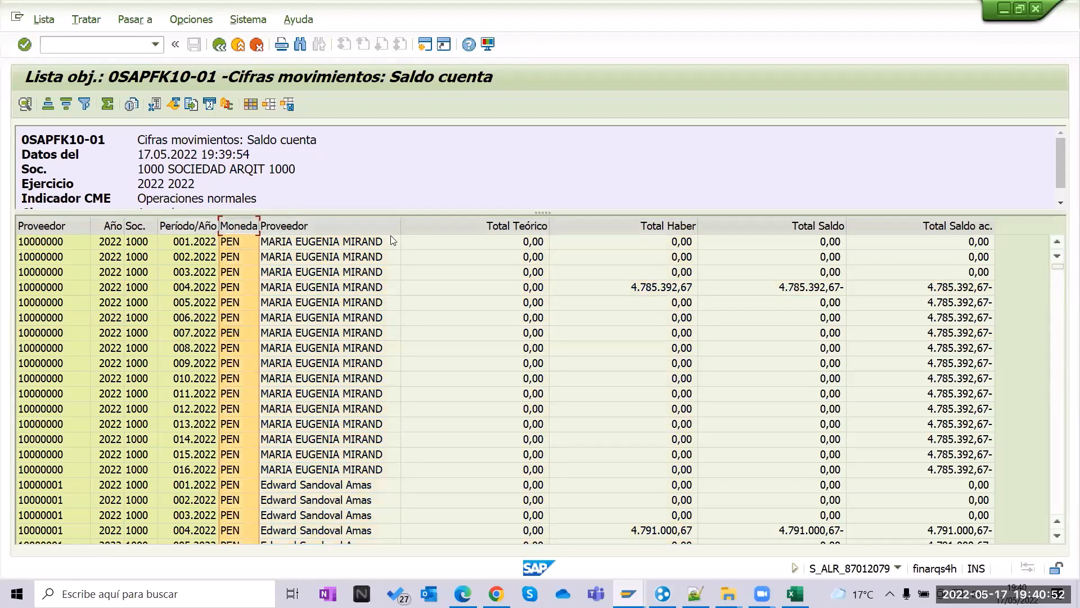
# Hide the Total Teórico column and total the Total Haber, Total Saldo and Total Saldo ac. columns.
pyautogui.click(472, 226)
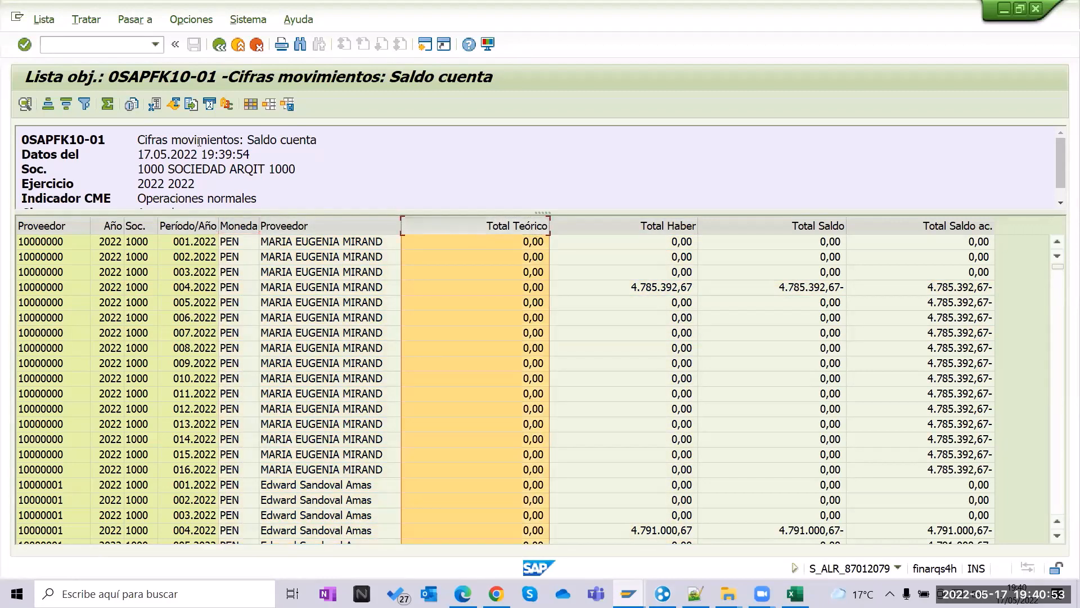
pyautogui.rightClick(465, 226)
pyautogui.press('Escape')
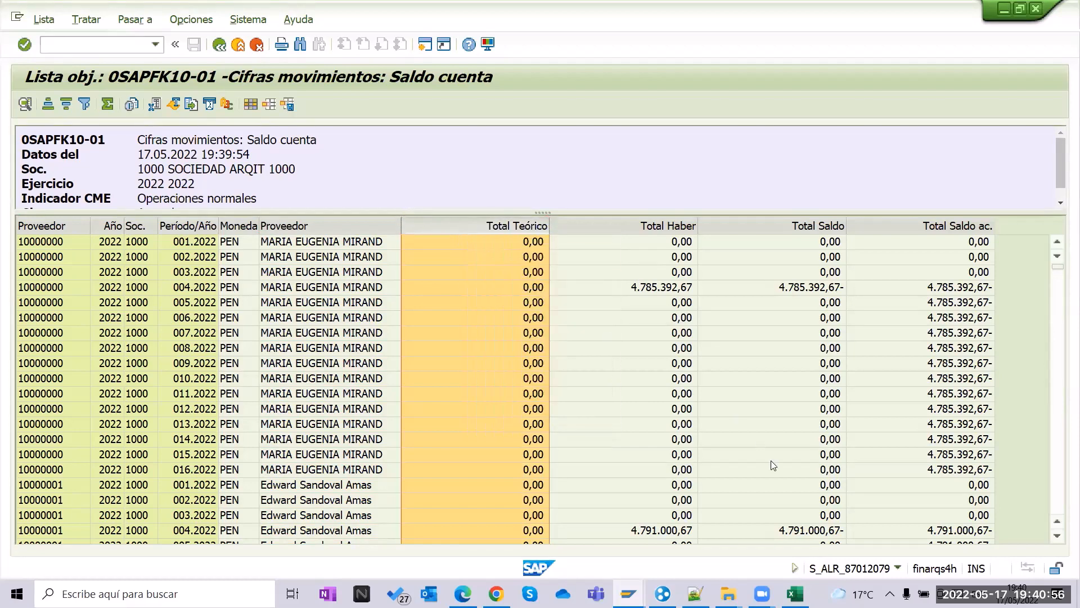
pyautogui.moveTo(514, 225); pyautogui.dragTo(842, 230)
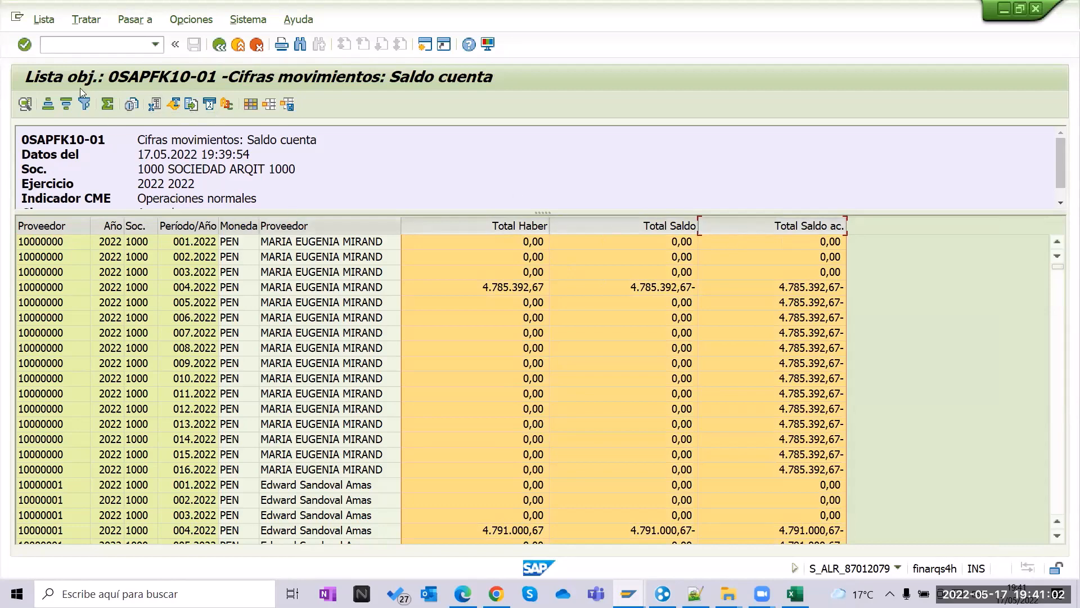
pyautogui.click(107, 104)
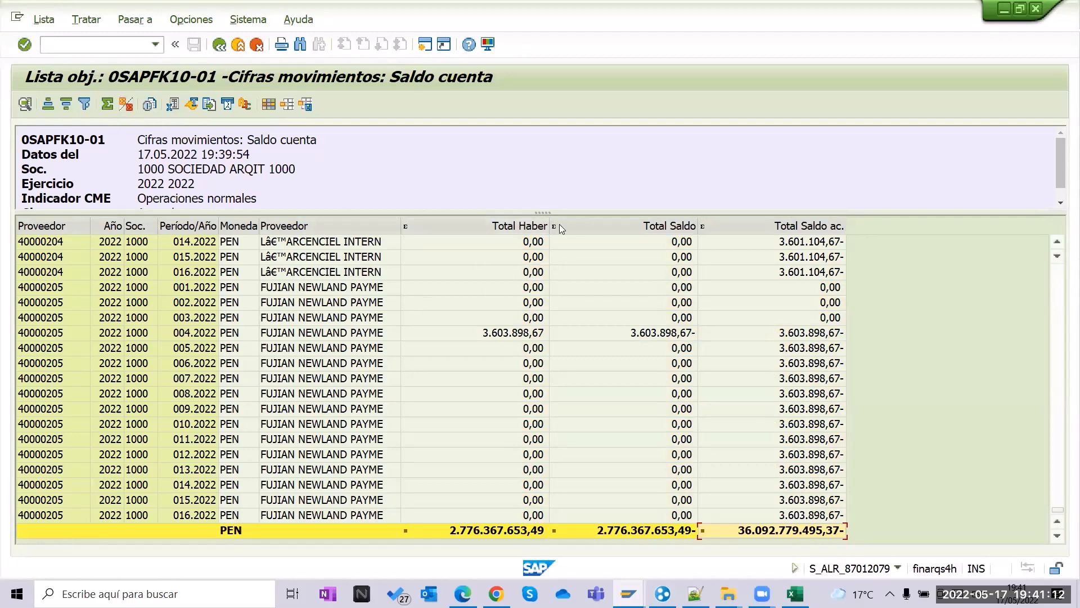
# Subtotal the list by the Proveedor number column.
pyautogui.click(809, 250)
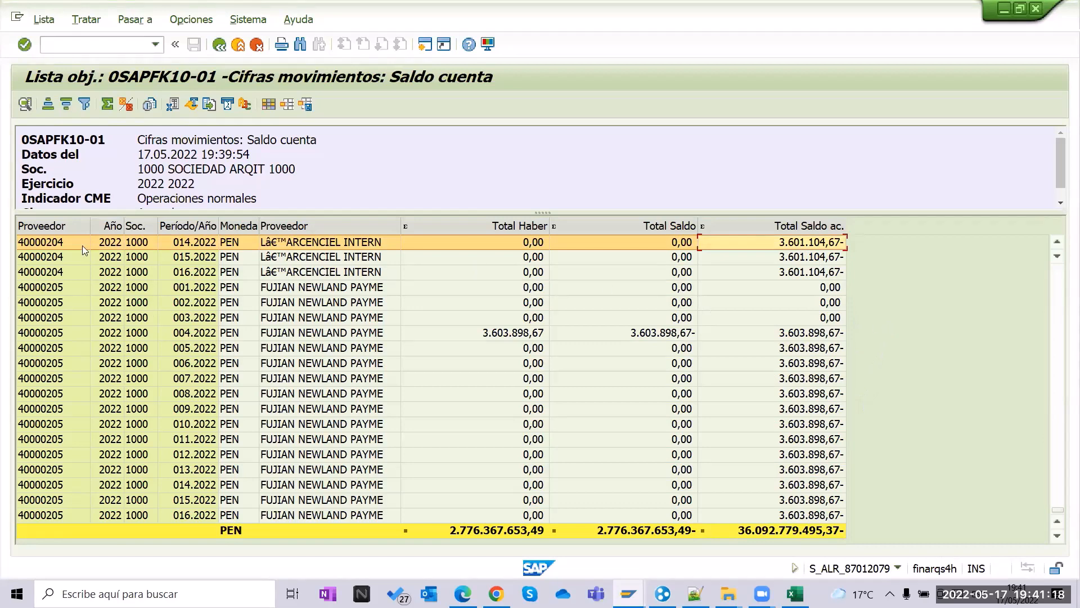
pyautogui.click(52, 226)
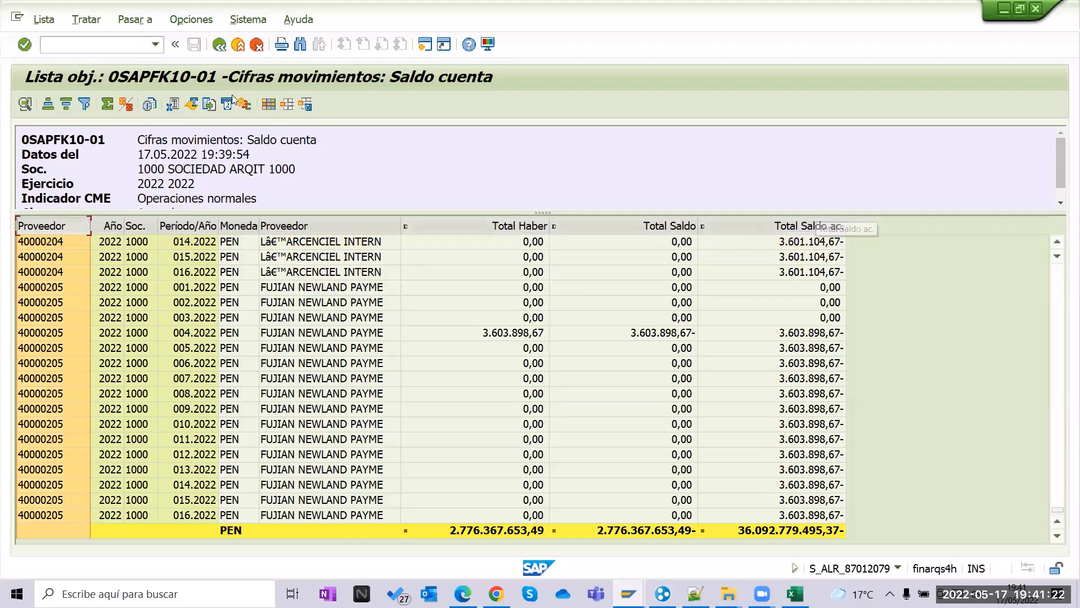
pyautogui.click(126, 105)
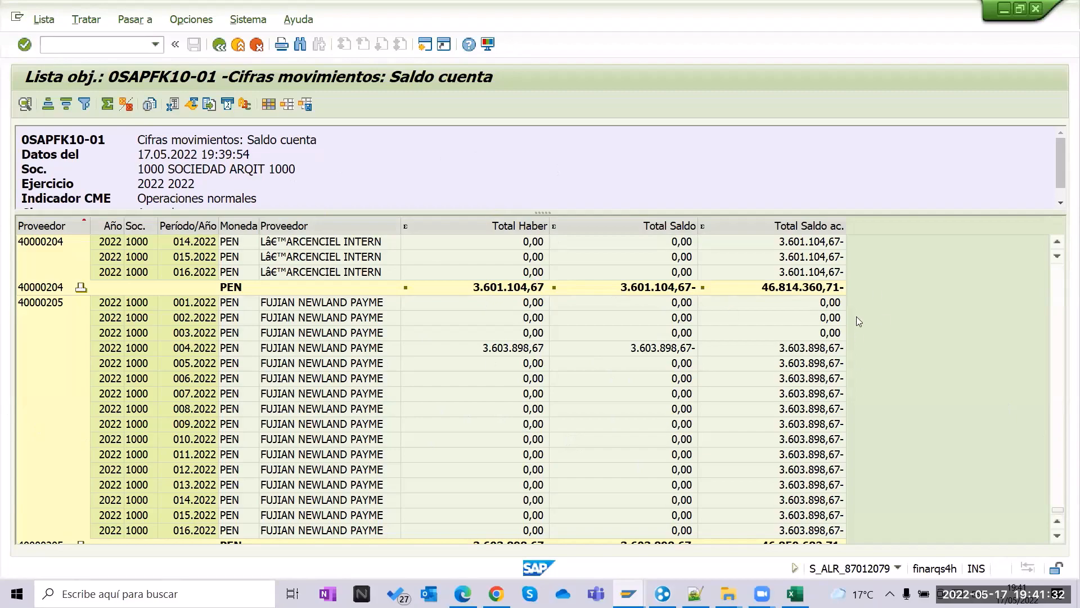
# Switch to Excel, look over the vendor payable T-accounts on sheet Hoja2, and return to the SAP list.
pyautogui.click(795, 593)
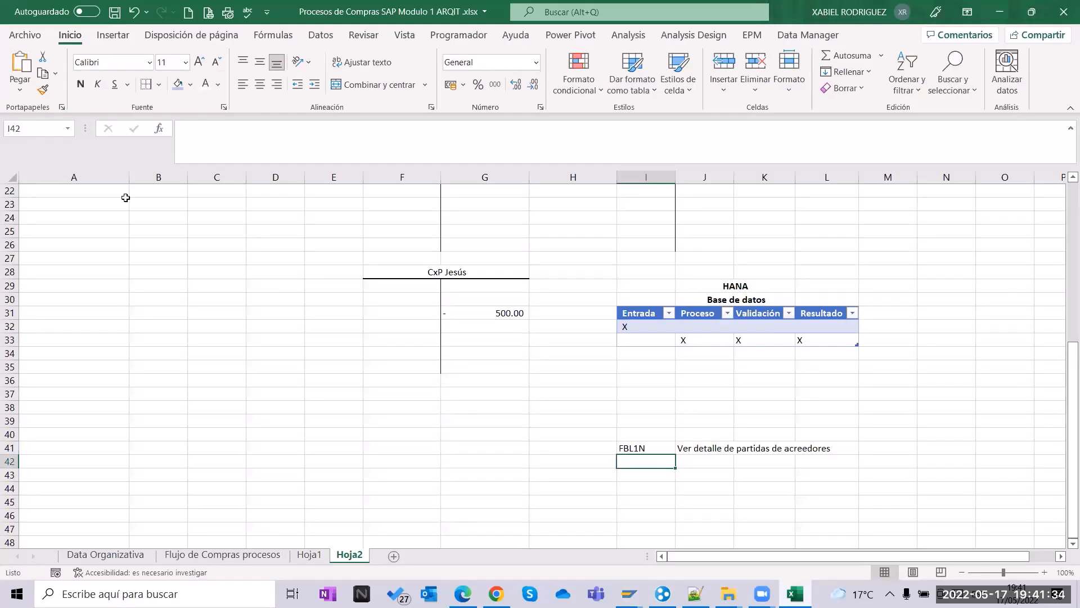
pyautogui.scroll(6, 924, 448)
pyautogui.scroll(-3, 924, 456)
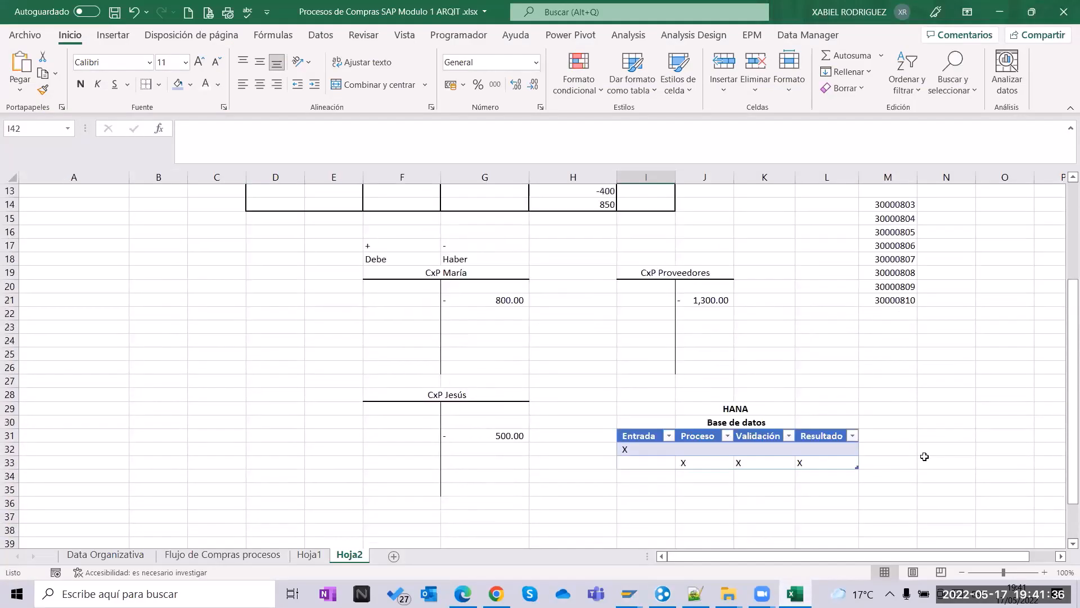
pyautogui.click(1000, 11)
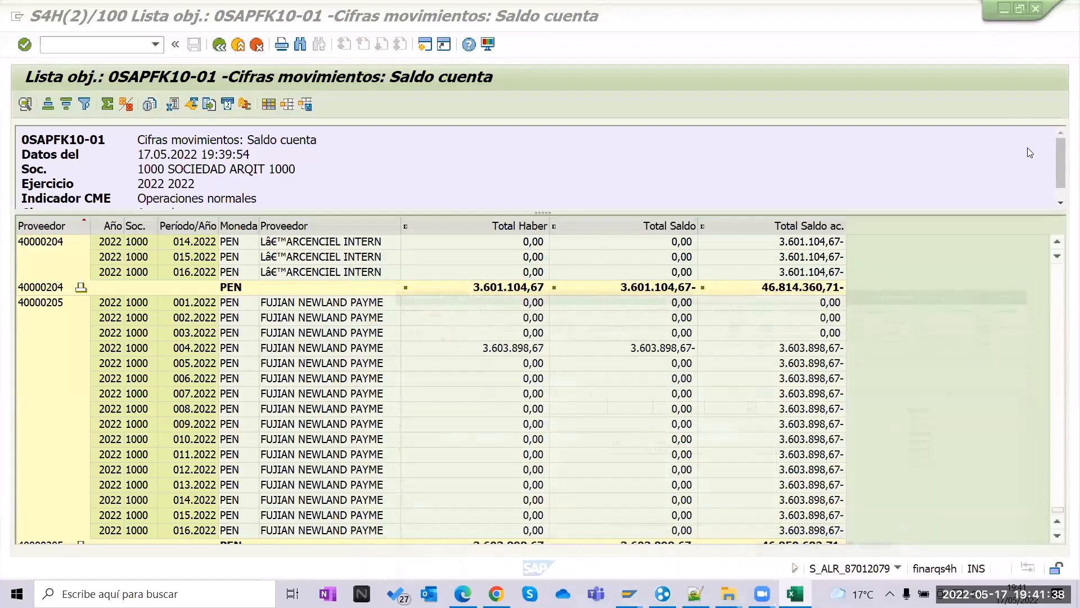
# Collapse the whole list to its vendor subtotals and widen the Proveedor number column.
pyautogui.click(788, 349)
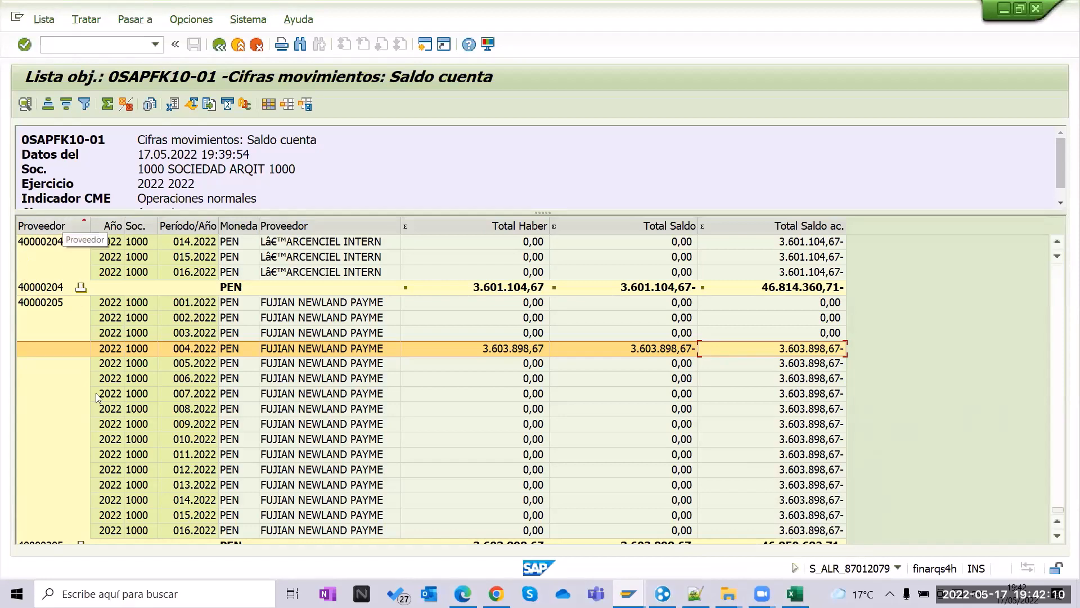
pyautogui.scroll(-1, 487, 388)
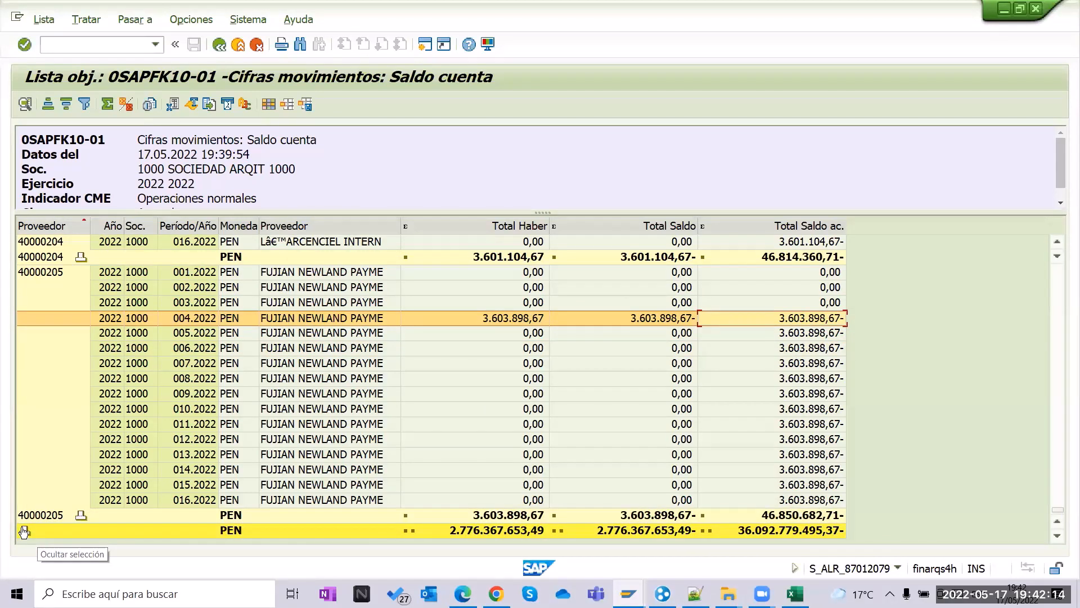
pyautogui.click(24, 531)
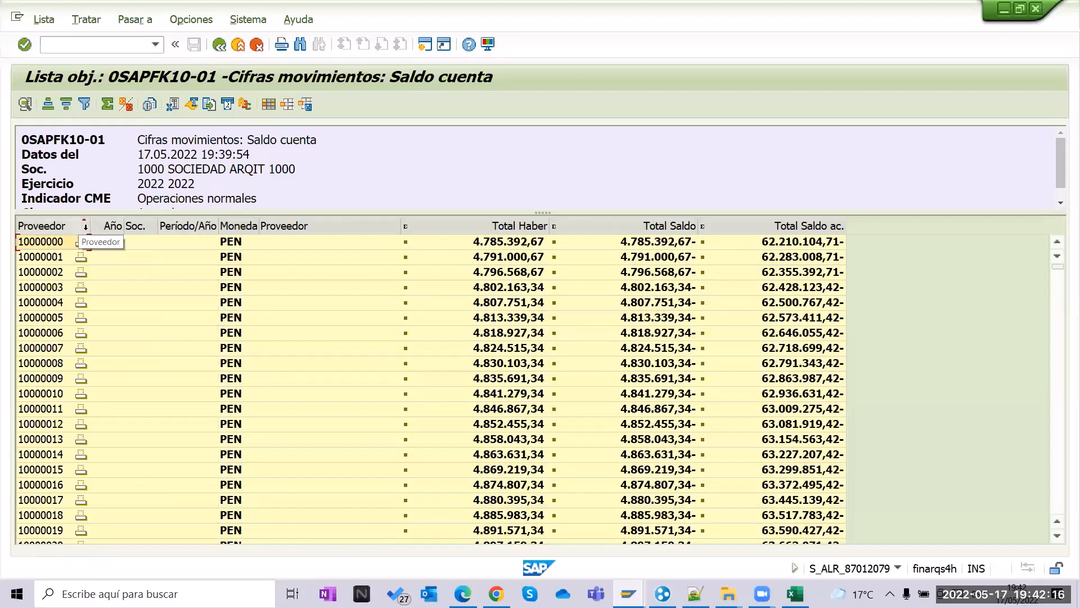
pyautogui.moveTo(90, 226); pyautogui.dragTo(123, 227)
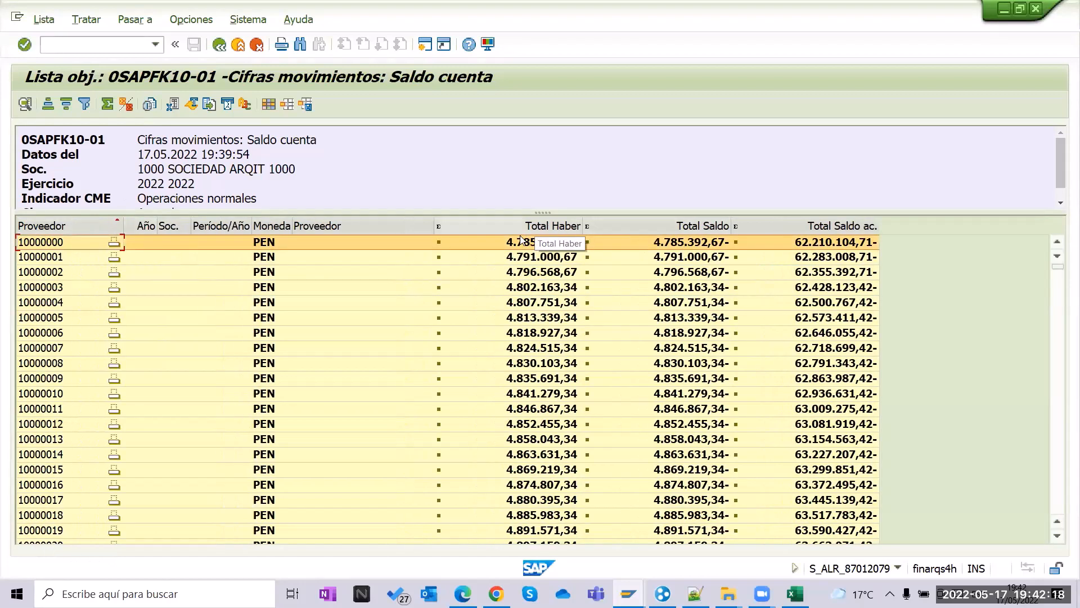
# Review the Total Haber subtotals of the vendors down to the grand total row.
pyautogui.click(540, 530)
pyautogui.scroll(-2, 596, 464)
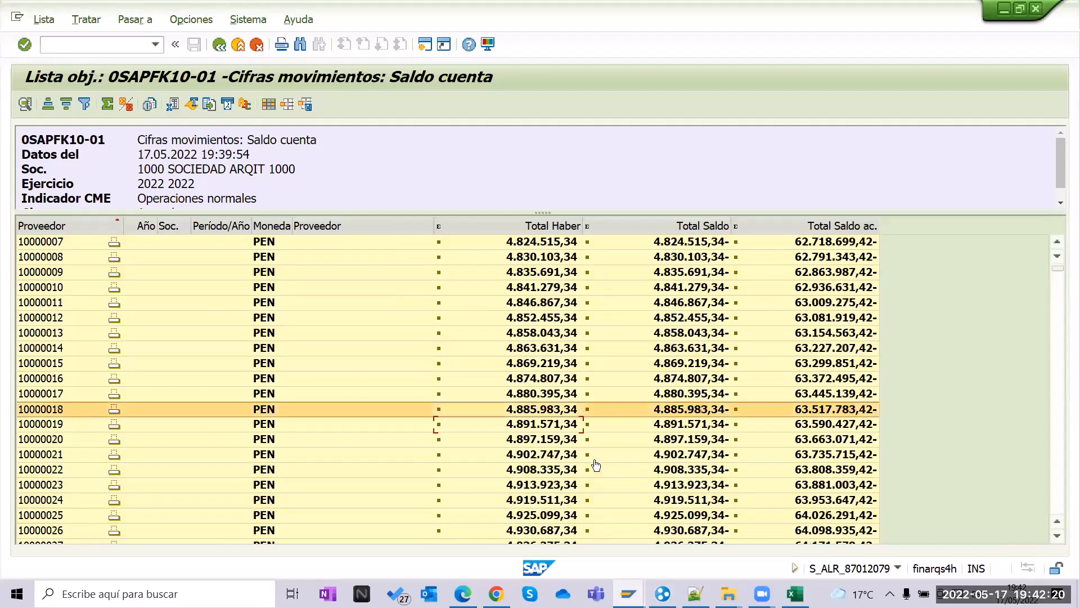
pyautogui.scroll(-20, 597, 465)
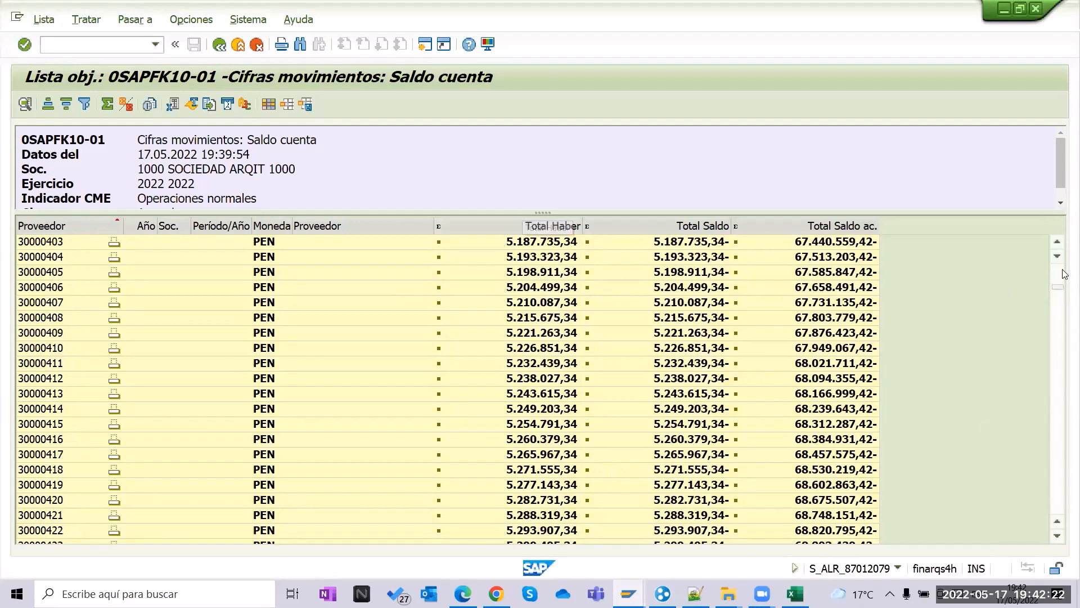
pyautogui.moveTo(1058, 288); pyautogui.dragTo(1058, 520)
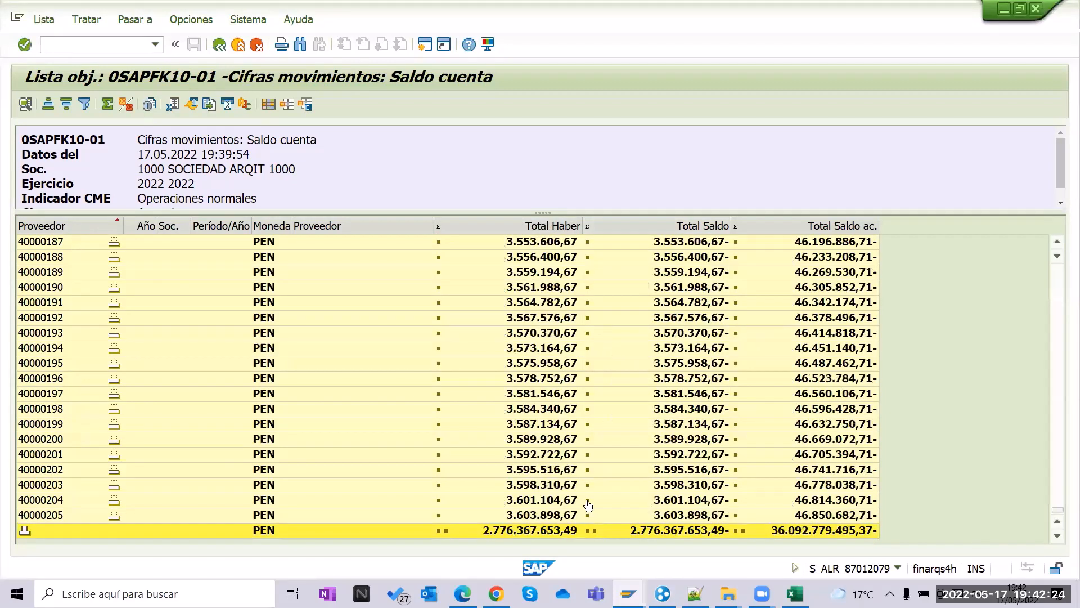
pyautogui.click(513, 533)
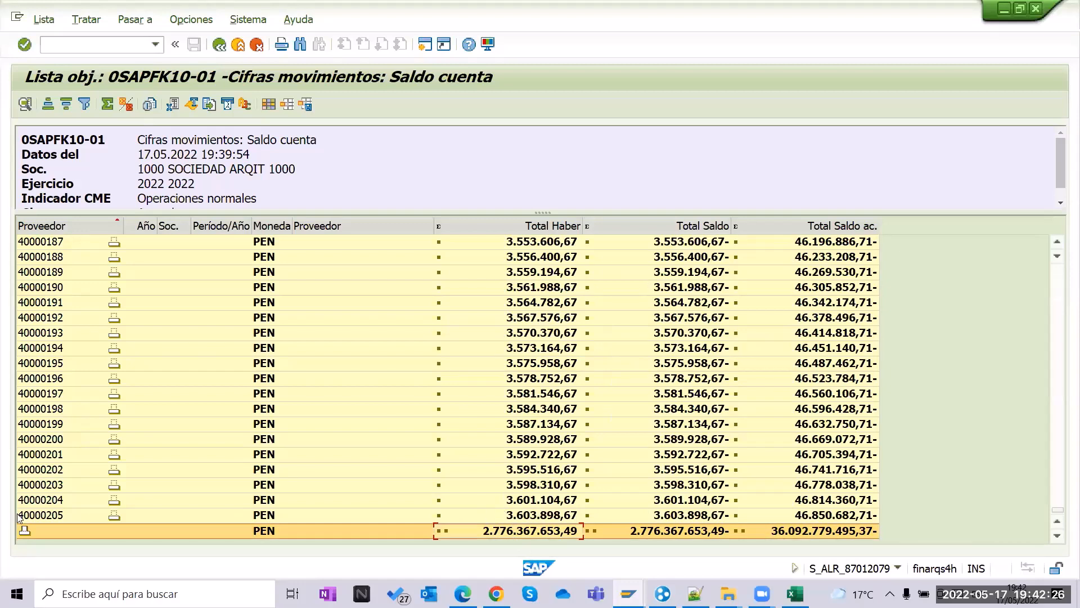
# Expand the collapsed vendor rows and subtotal the list by Moneda instead of by vendor.
pyautogui.click(25, 531)
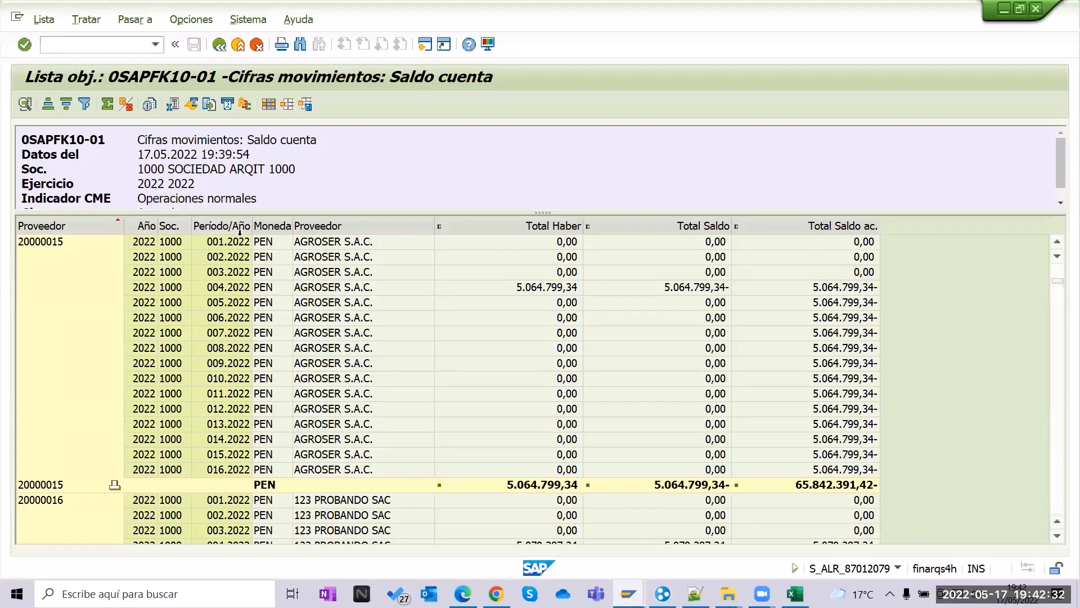
pyautogui.click(267, 227)
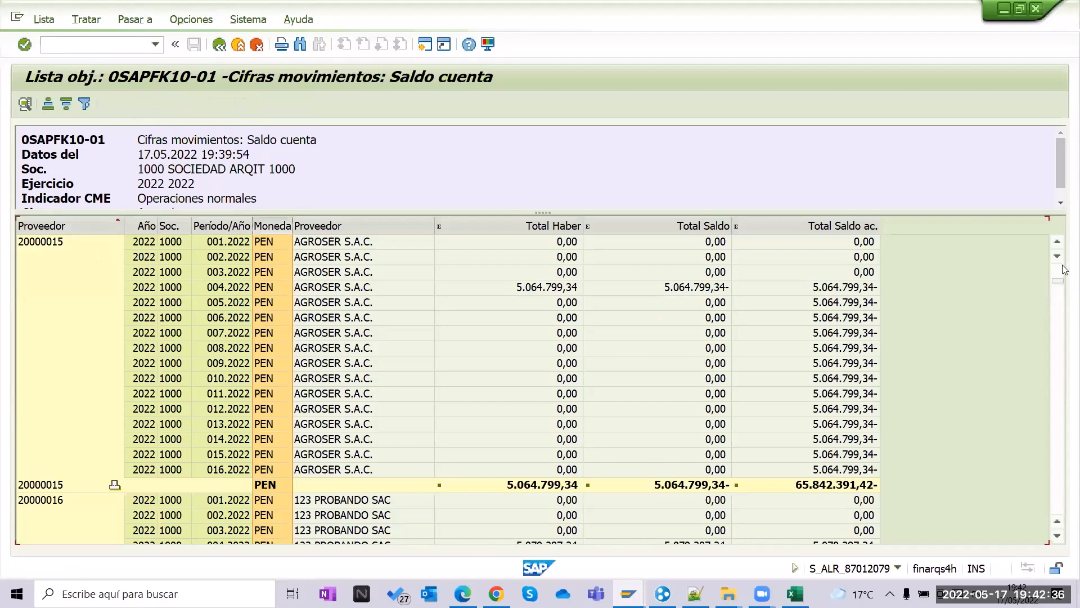
pyautogui.click(127, 106)
pyautogui.scroll(-7, 1065, 481)
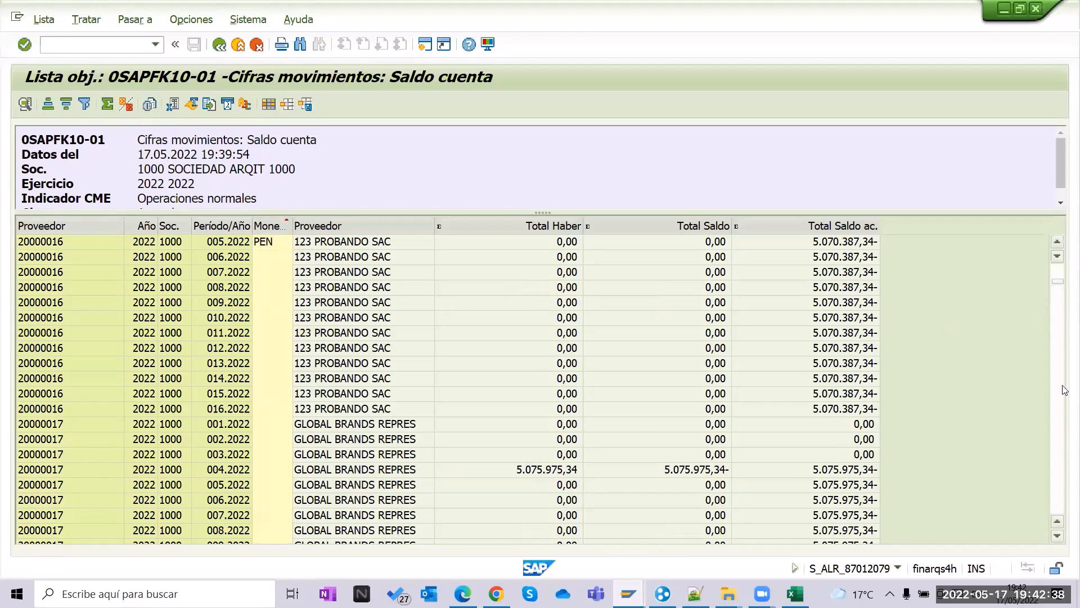
# Collapse the list to the Moneda subtotal and grand total, review them, and expand all rows again.
pyautogui.moveTo(1058, 282); pyautogui.dragTo(1060, 524)
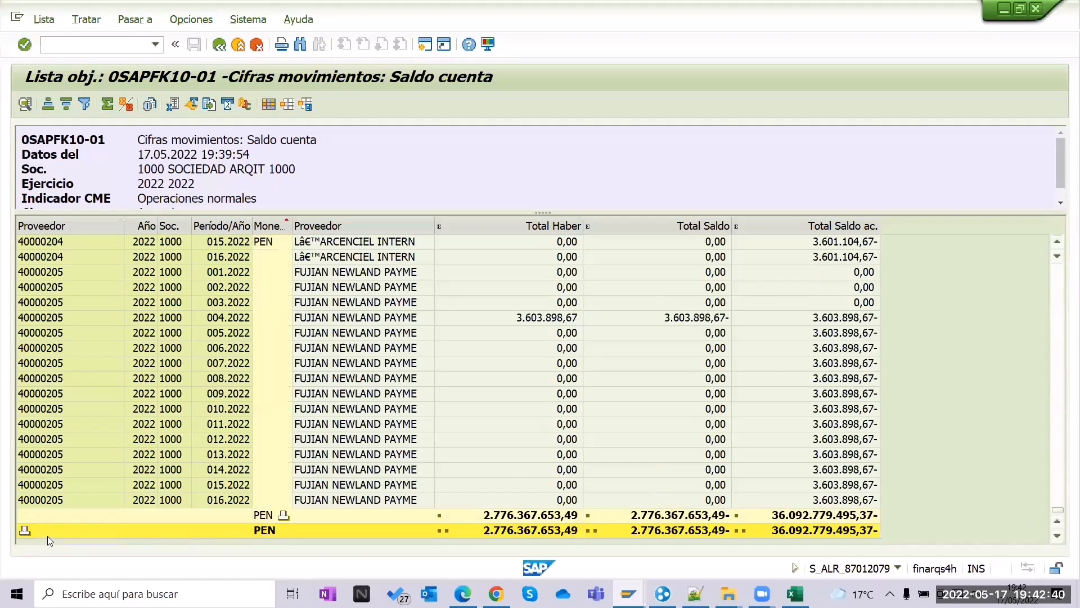
pyautogui.scroll(-6, 733, 445)
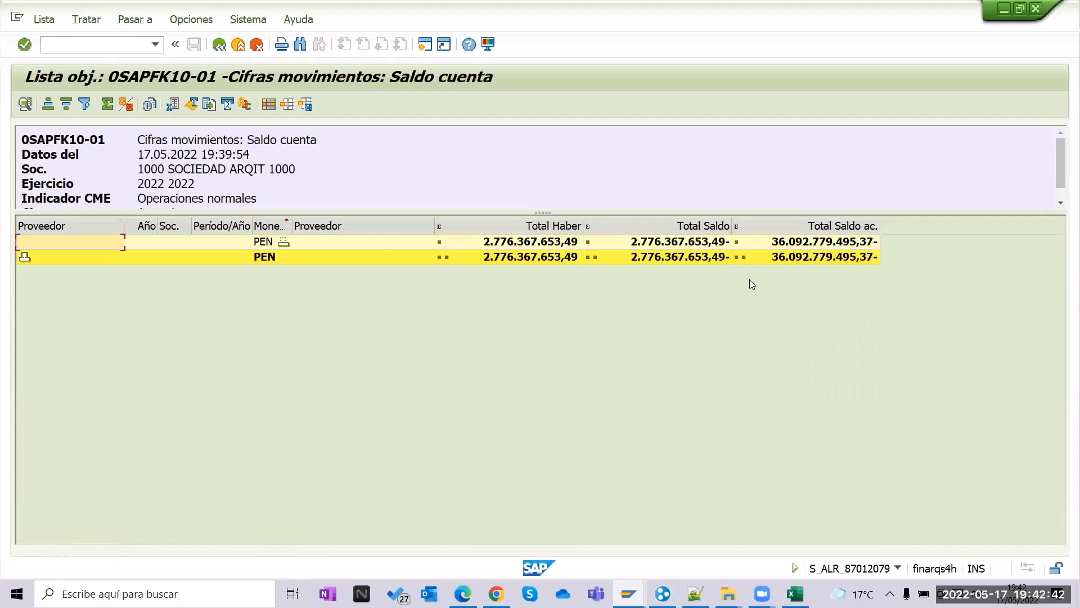
pyautogui.click(27, 258)
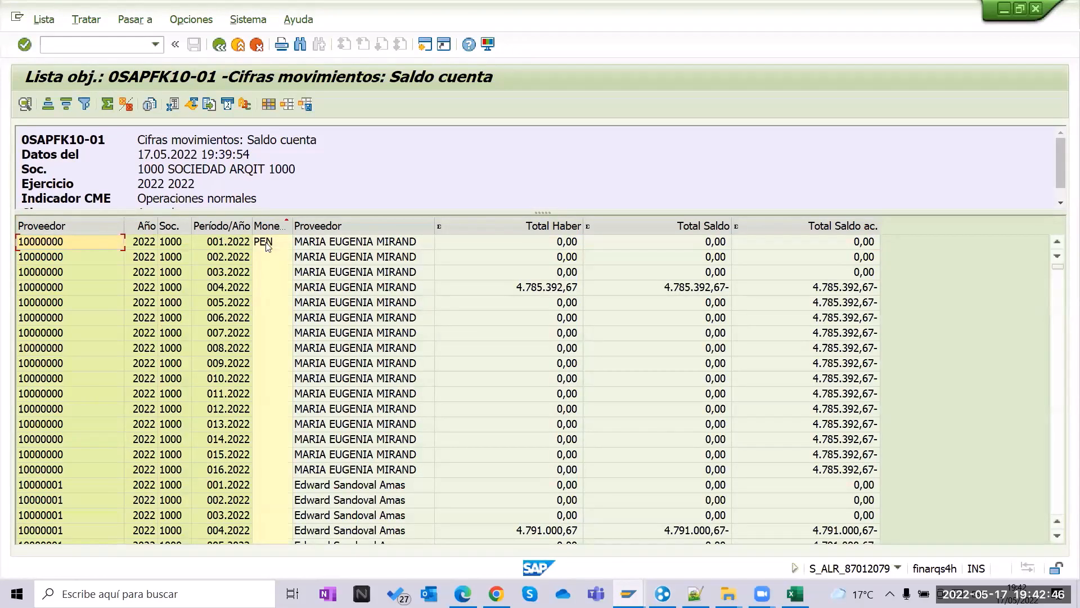
# Move the Moneda column directly after the Proveedor number and subtotal the list by both Proveedor and Moneda.
pyautogui.moveTo(267, 226); pyautogui.dragTo(130, 224)
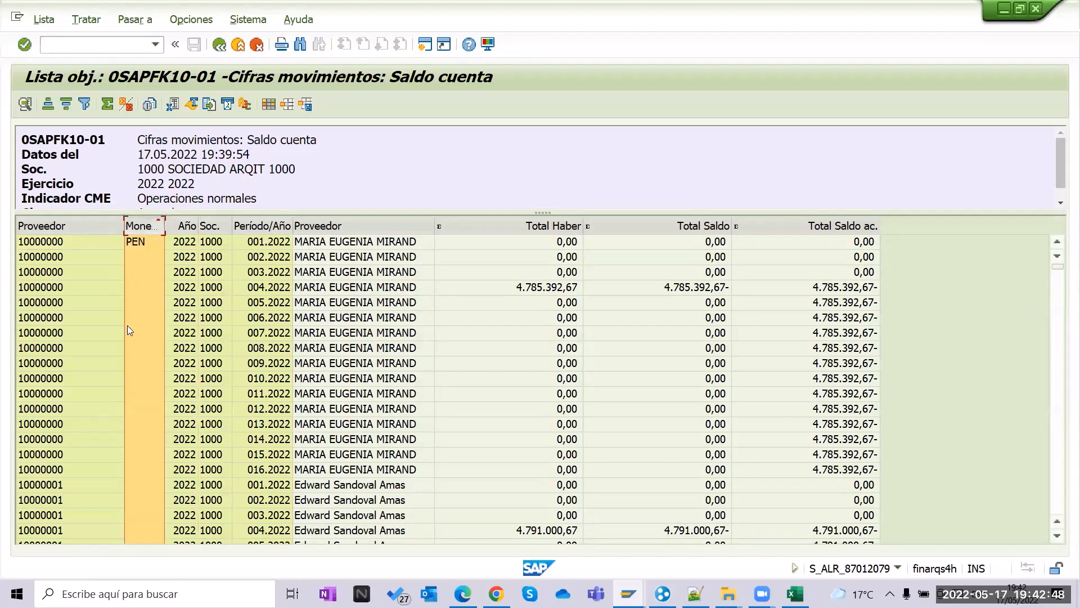
pyautogui.click(64, 243)
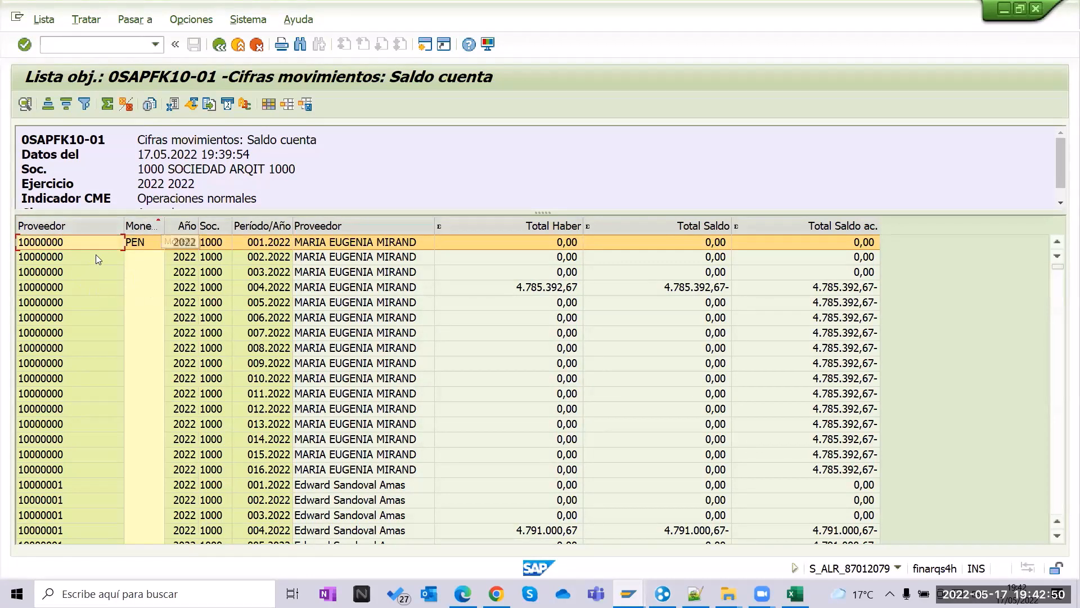
pyautogui.click(68, 225)
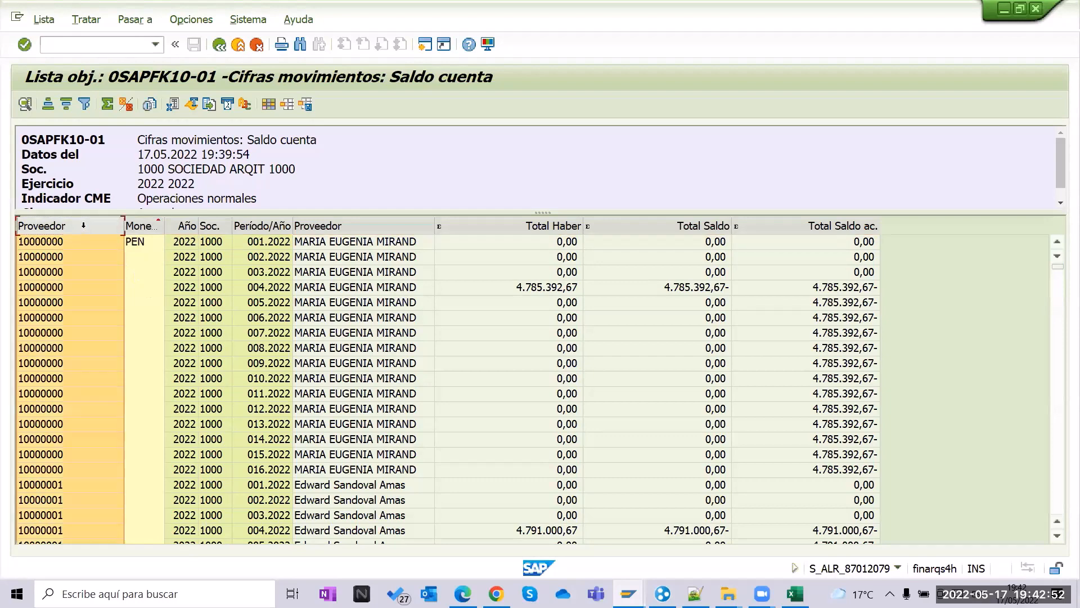
pyautogui.keyDown('ctrl'); pyautogui.click(140, 226); pyautogui.keyUp('ctrl')
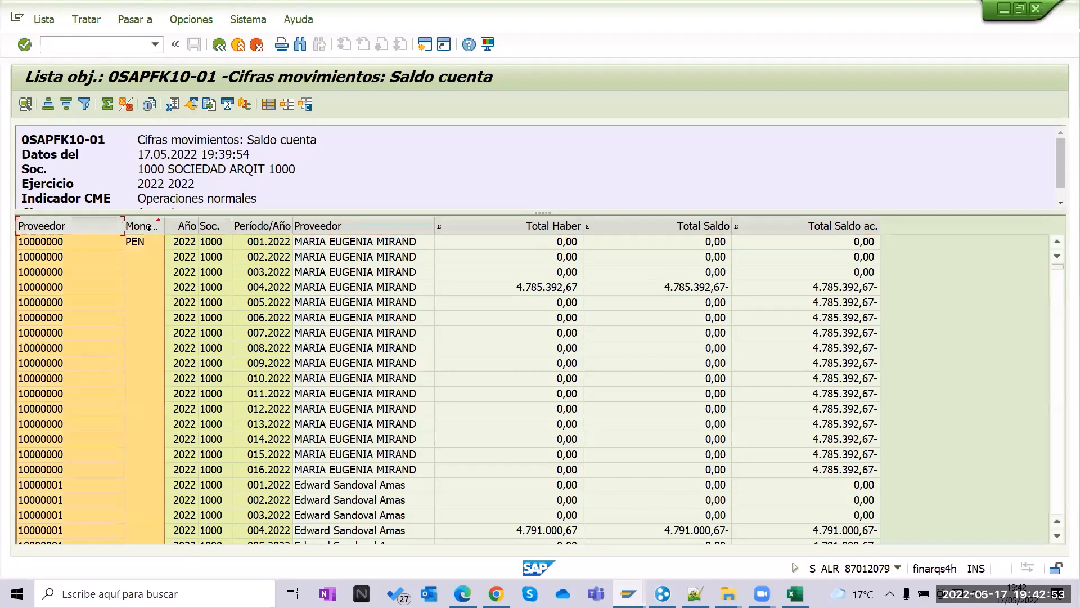
pyautogui.click(128, 104)
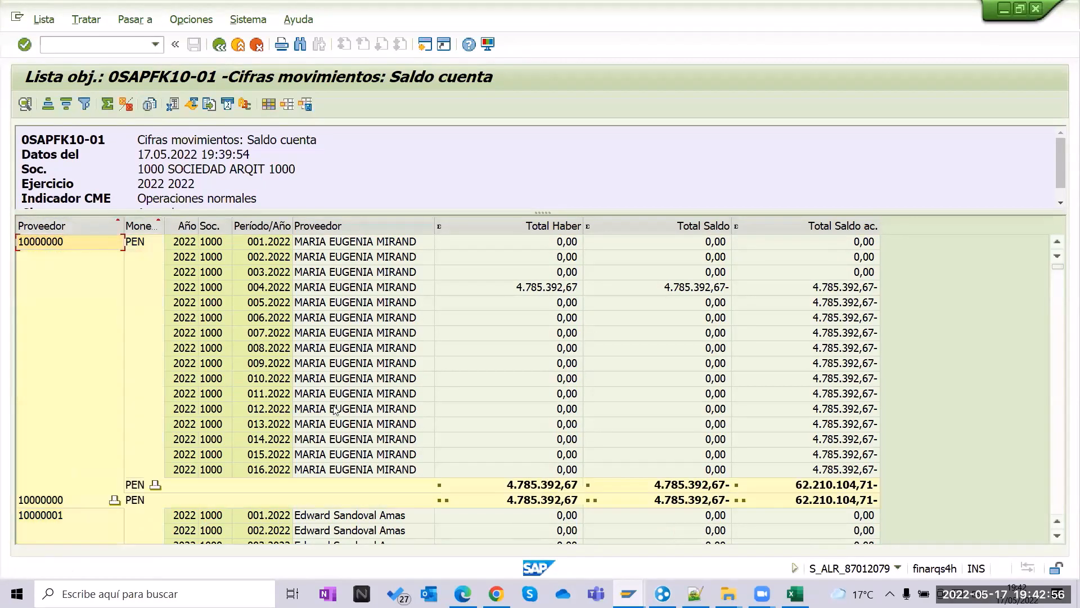
pyautogui.scroll(-14, 529, 411)
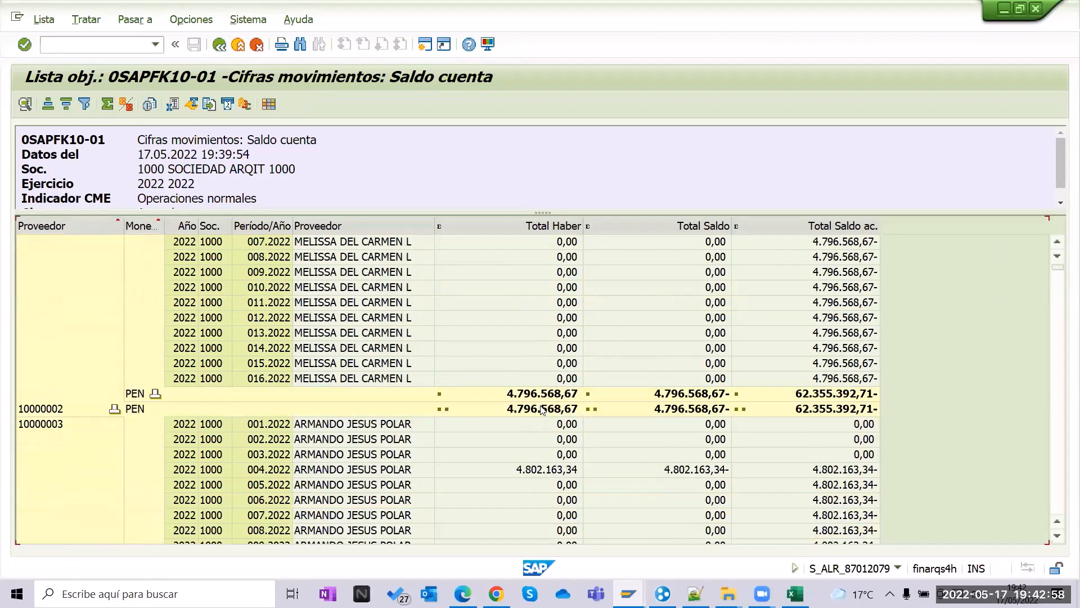
pyautogui.scroll(-15, 542, 410)
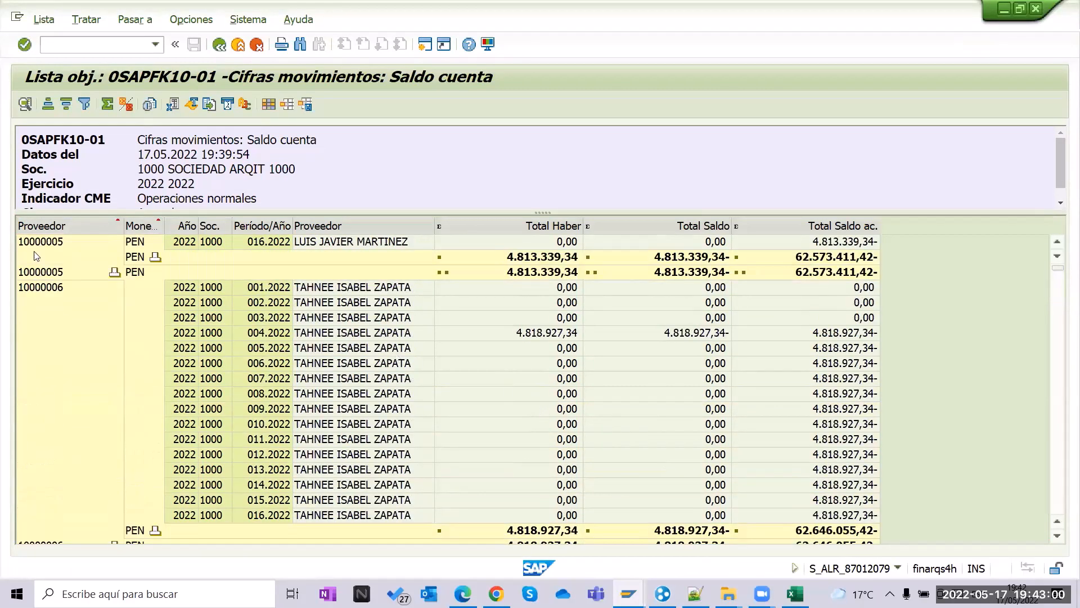
# Add Año as a third subtotal level after Proveedor and Moneda.
pyautogui.moveTo(81, 225); pyautogui.dragTo(184, 227)
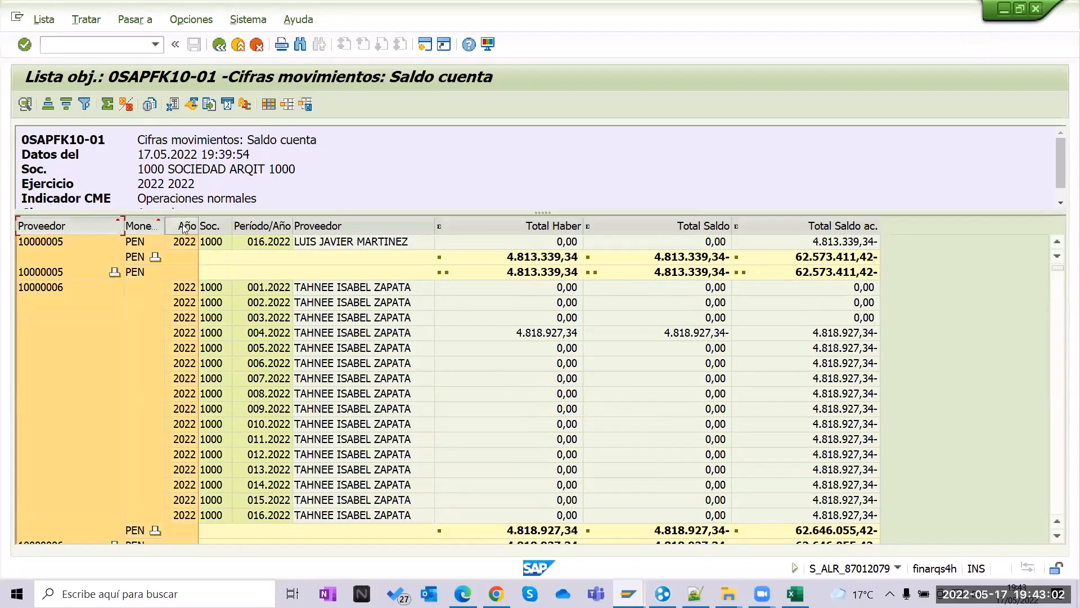
pyautogui.click(127, 105)
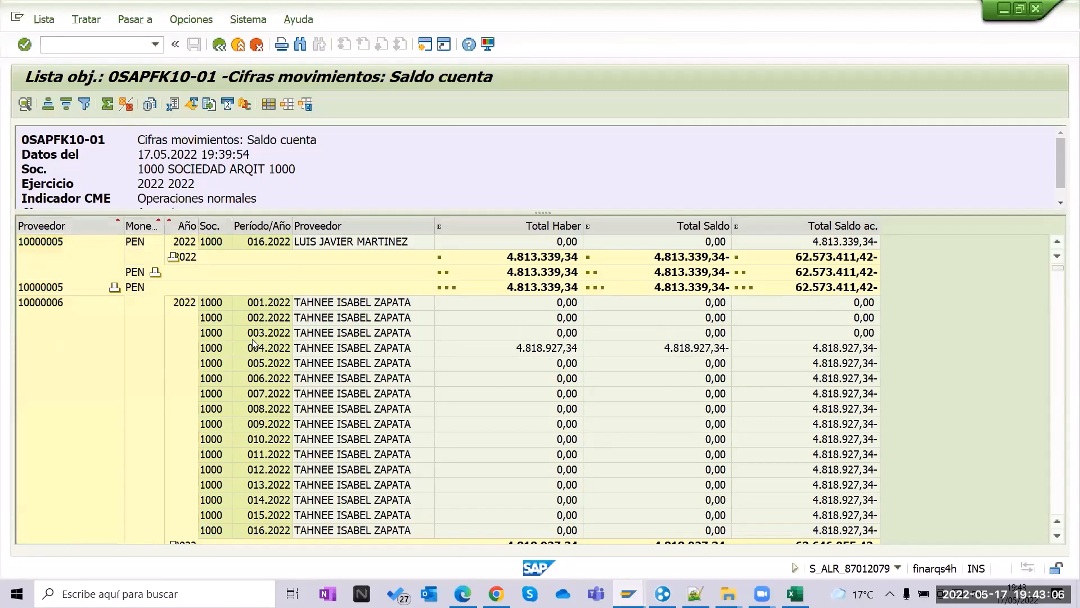
pyautogui.click(262, 364)
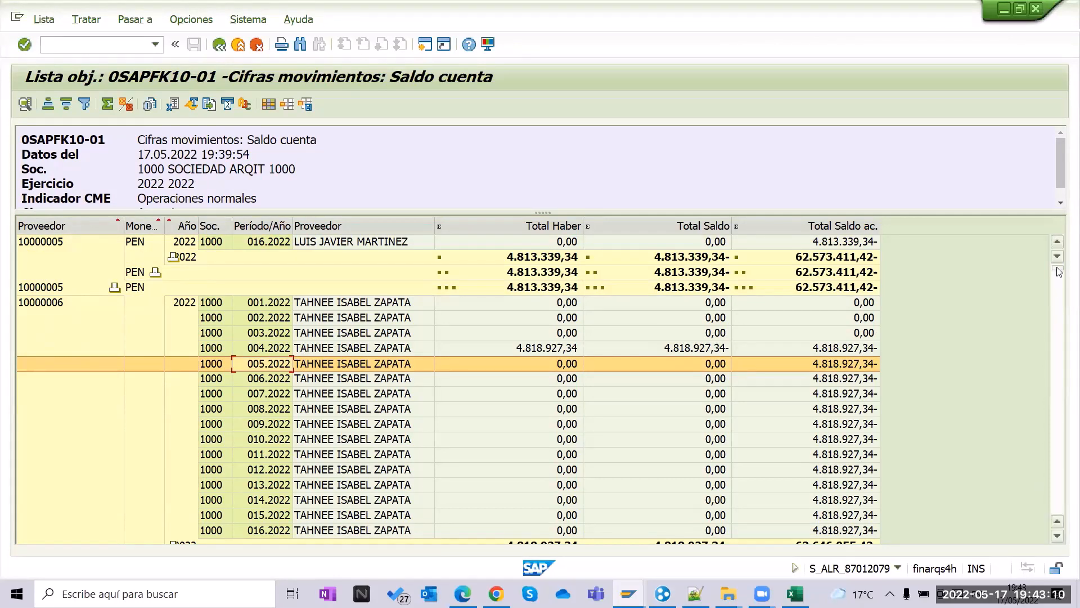
# Collapse the list to its vendor subtotals from the grand total row and review them down to the end.
pyautogui.moveTo(1058, 272); pyautogui.dragTo(1063, 516)
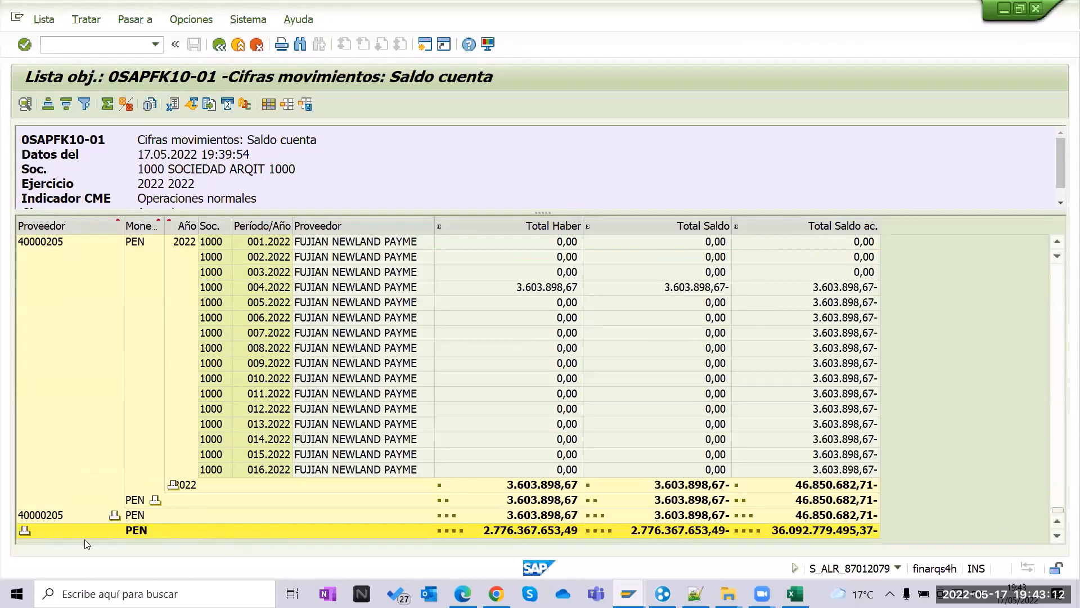
pyautogui.click(25, 532)
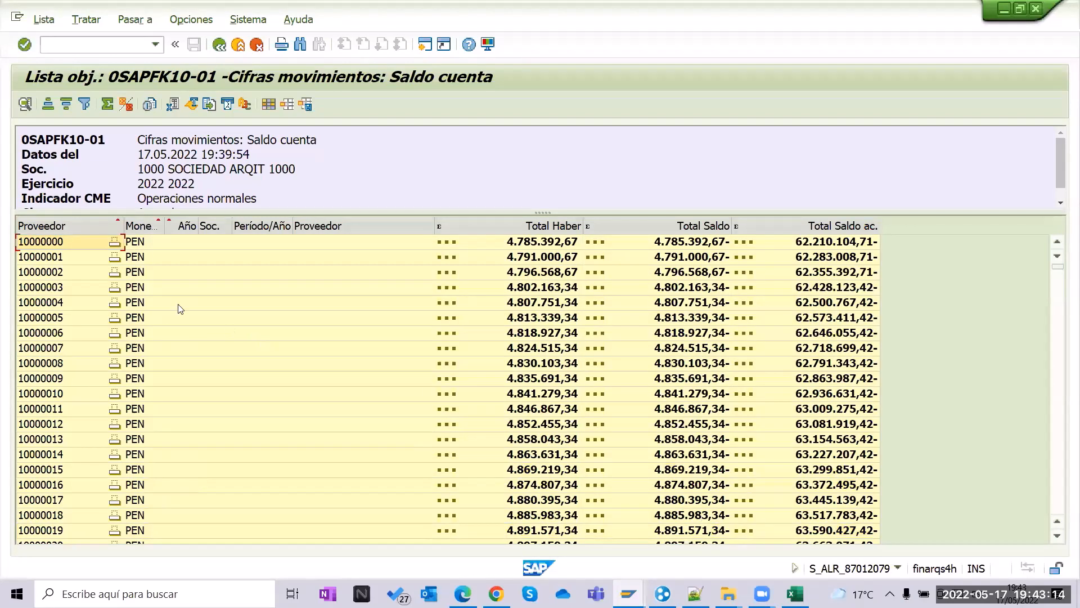
pyautogui.scroll(-5, 313, 413)
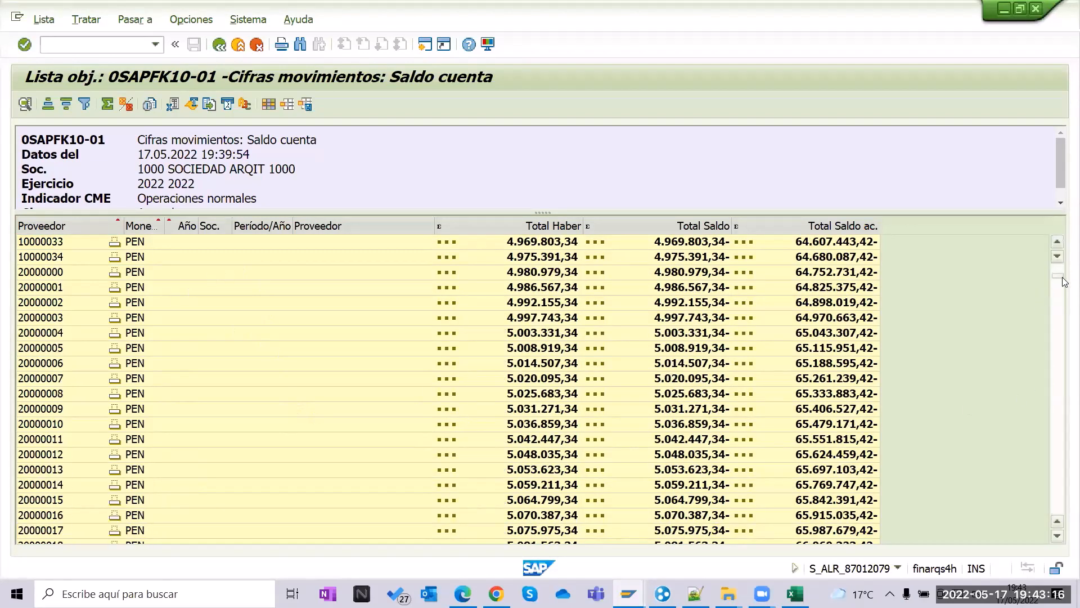
pyautogui.moveTo(1058, 275); pyautogui.dragTo(1058, 530)
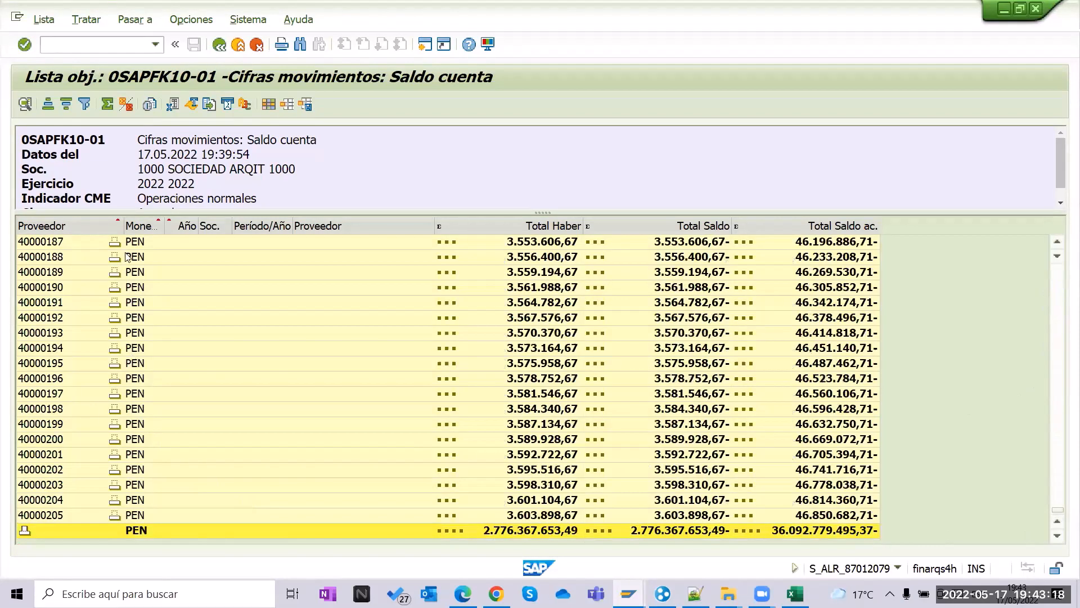
# Expand the last vendor's subtotal, just above the grand total, into its Moneda and Año subtotals.
pyautogui.click(114, 514)
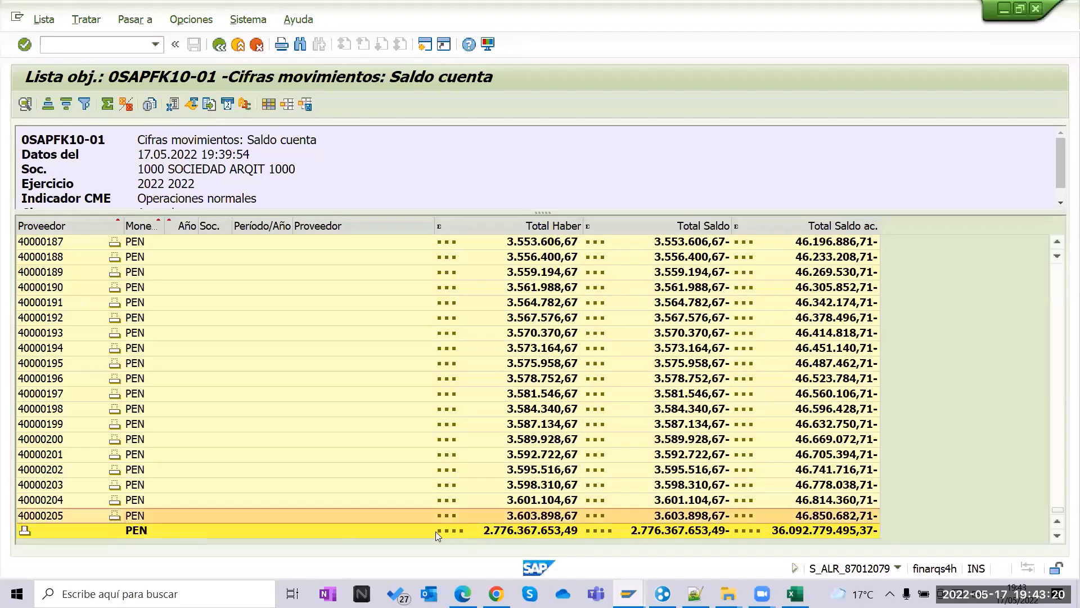
pyautogui.click(155, 499)
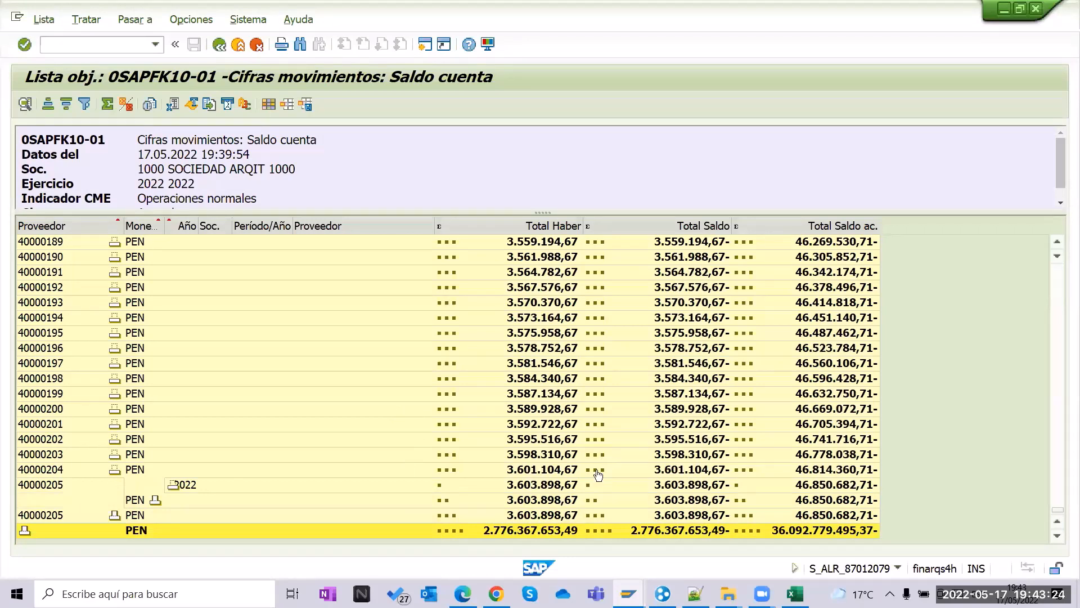
pyautogui.click(195, 486)
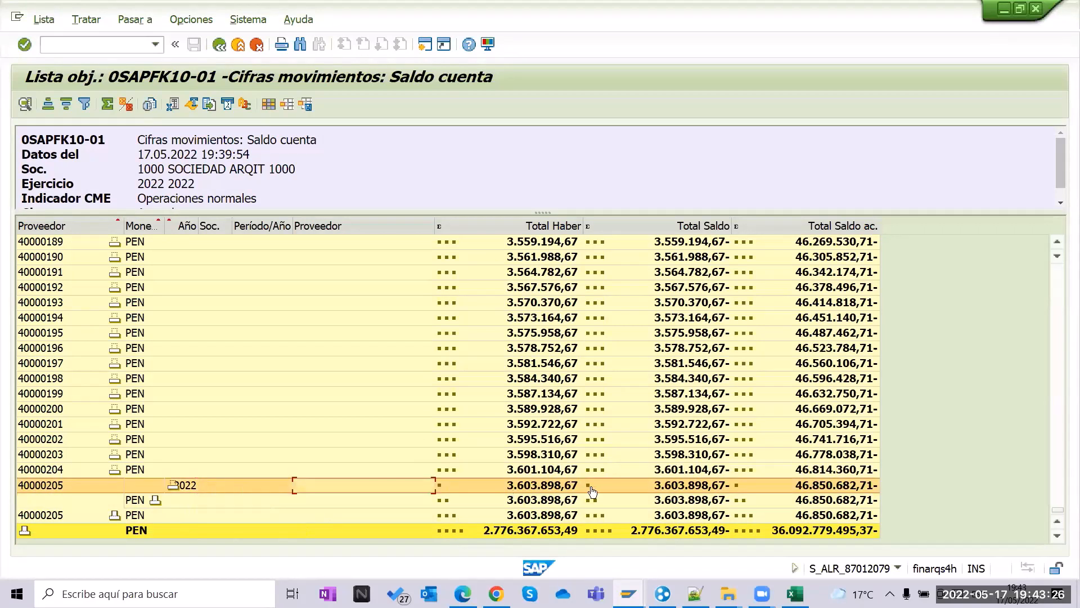
# Expand the subtotal of the vendor six places before the last one down to its Moneda and 2022 subtotals.
pyautogui.click(454, 396)
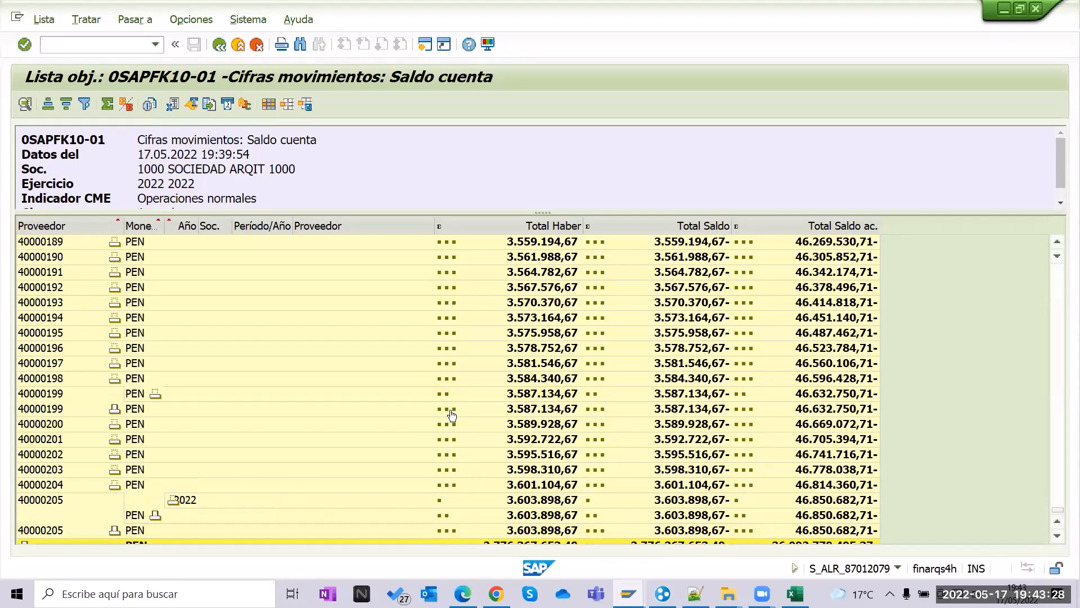
pyautogui.click(449, 396)
pyautogui.click(449, 397)
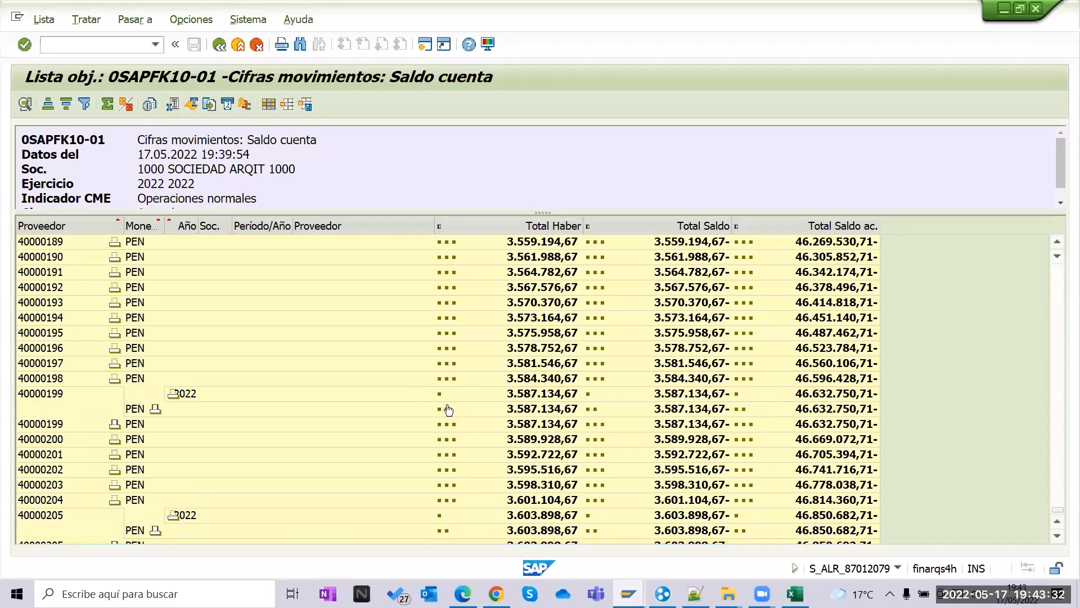
pyautogui.click(207, 396)
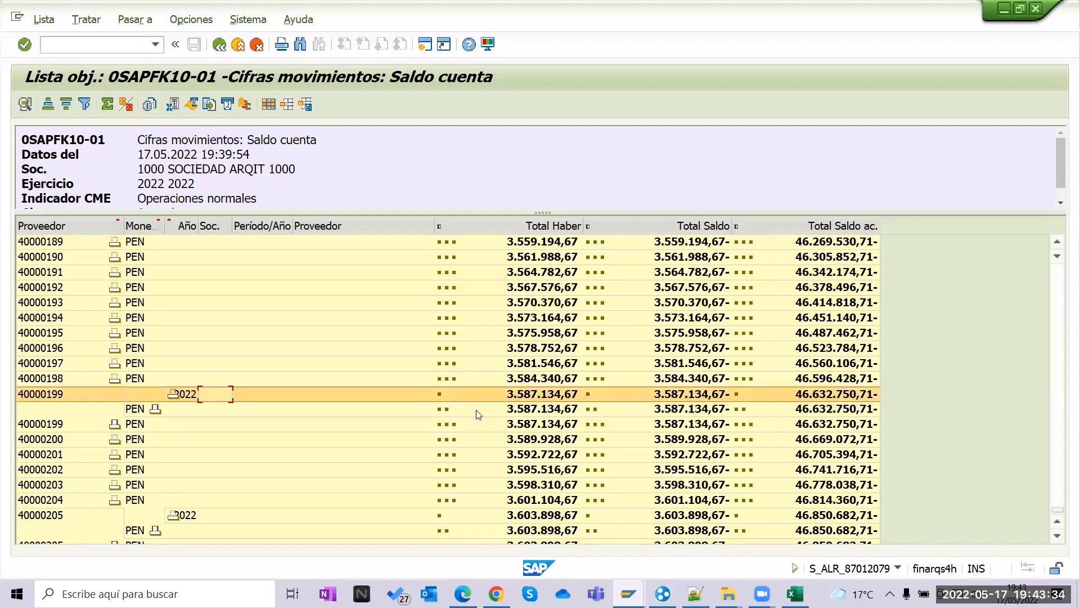
pyautogui.scroll(-1, 517, 426)
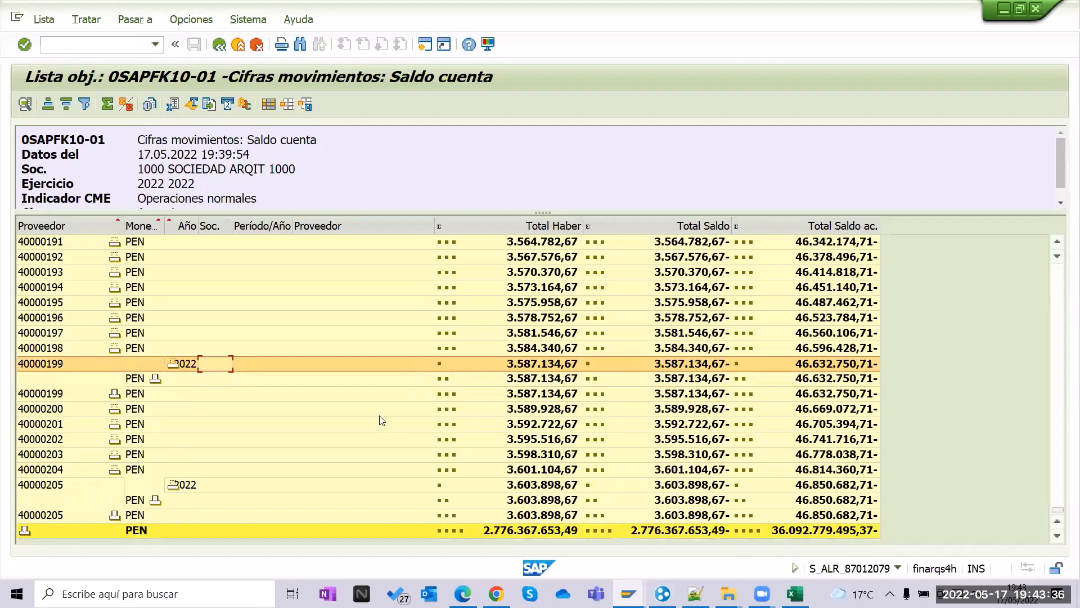
# Expand the vendor four places before the previously expanded one into its Moneda and 2022 subtotals.
pyautogui.click(114, 303)
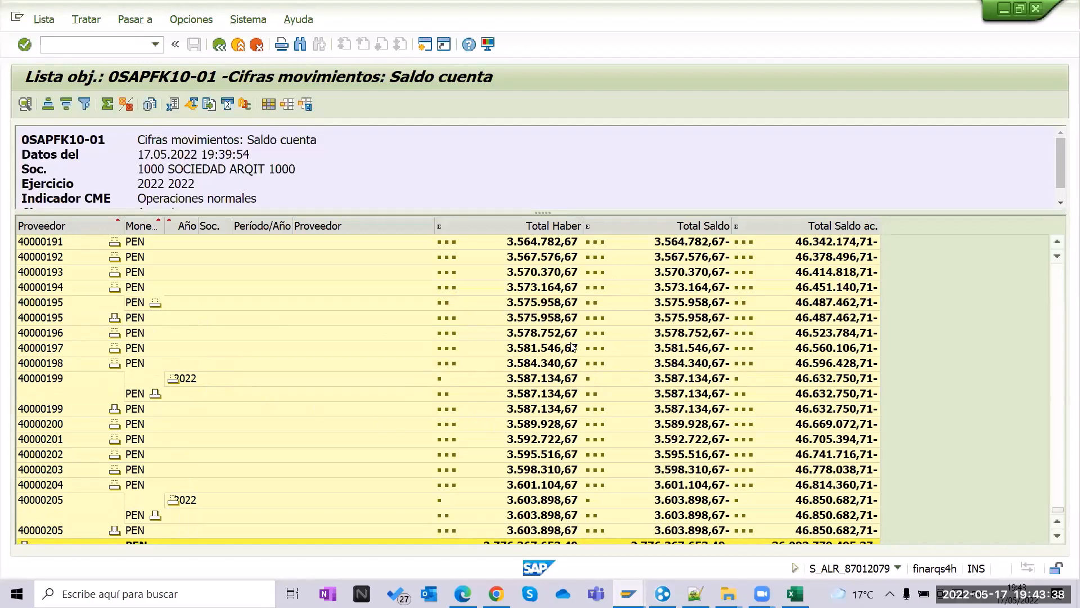
pyautogui.click(521, 276)
pyautogui.click(153, 307)
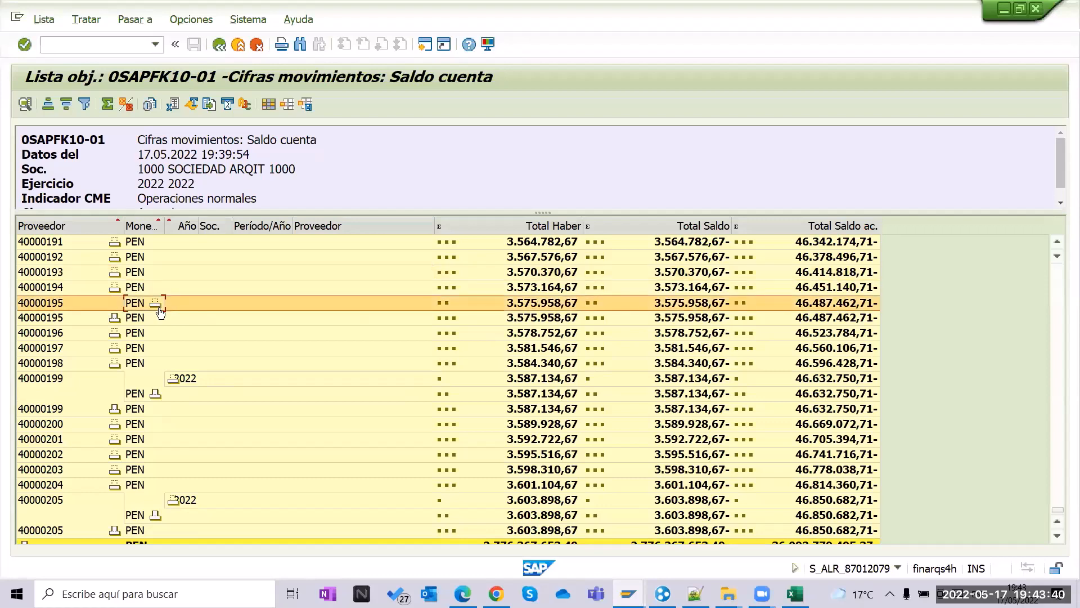
pyautogui.click(155, 303)
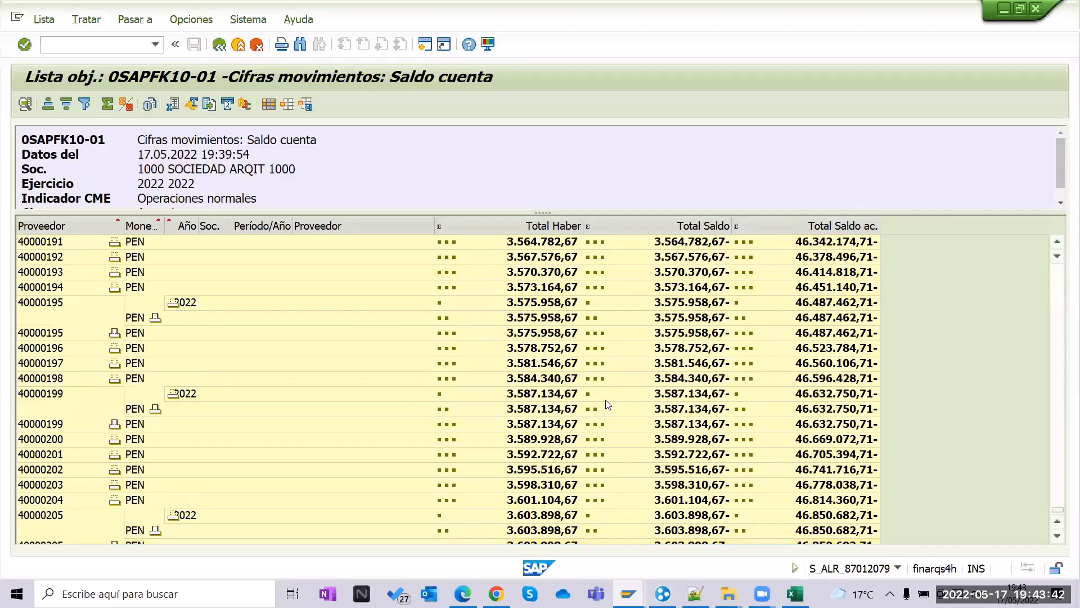
pyautogui.click(770, 321)
# Add Soc. as a fourth subtotal level, subtotalling the list by Proveedor, Moneda, Año and Soc.
pyautogui.scroll(15, 963, 418)
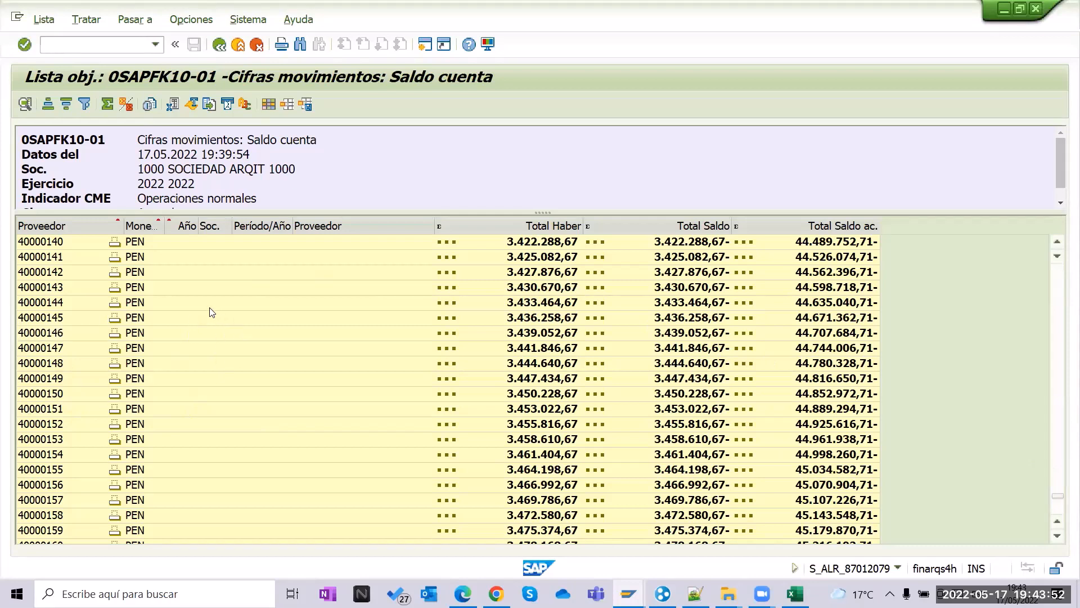
pyautogui.click(511, 222)
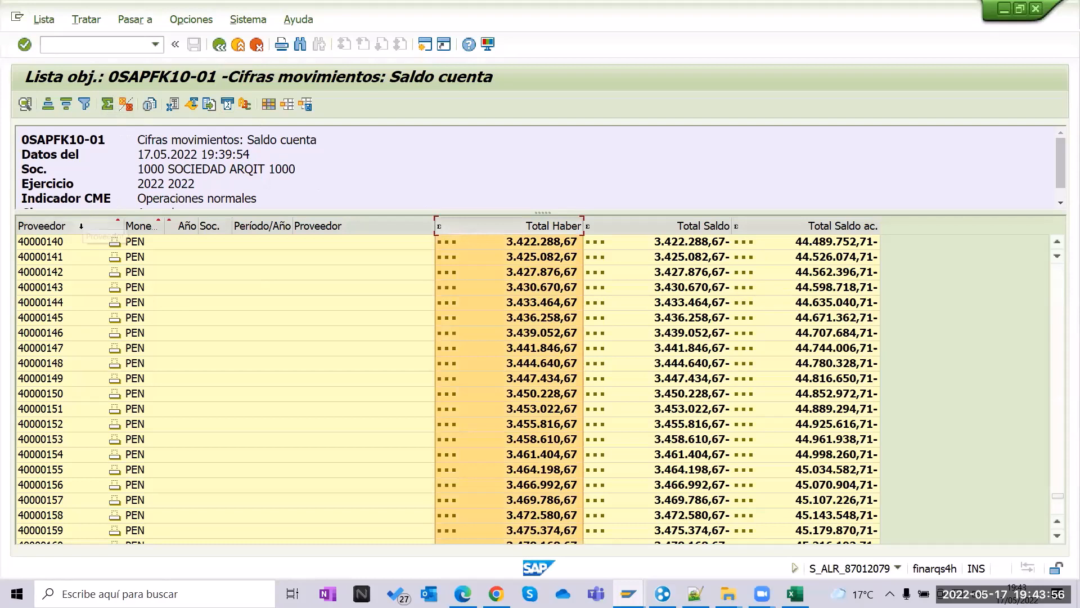
pyautogui.click(107, 226)
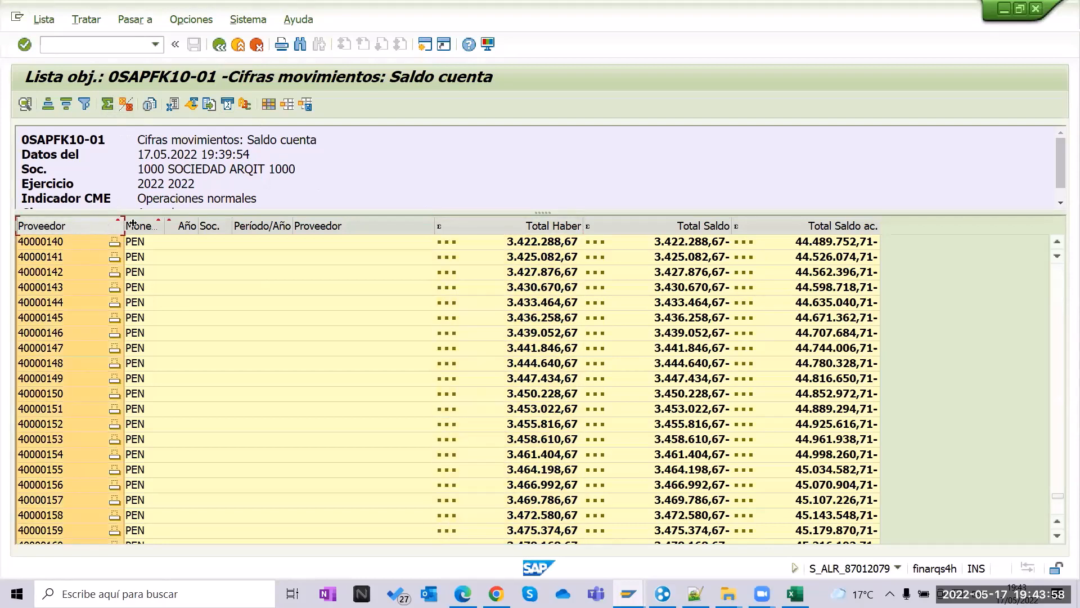
pyautogui.click(276, 287)
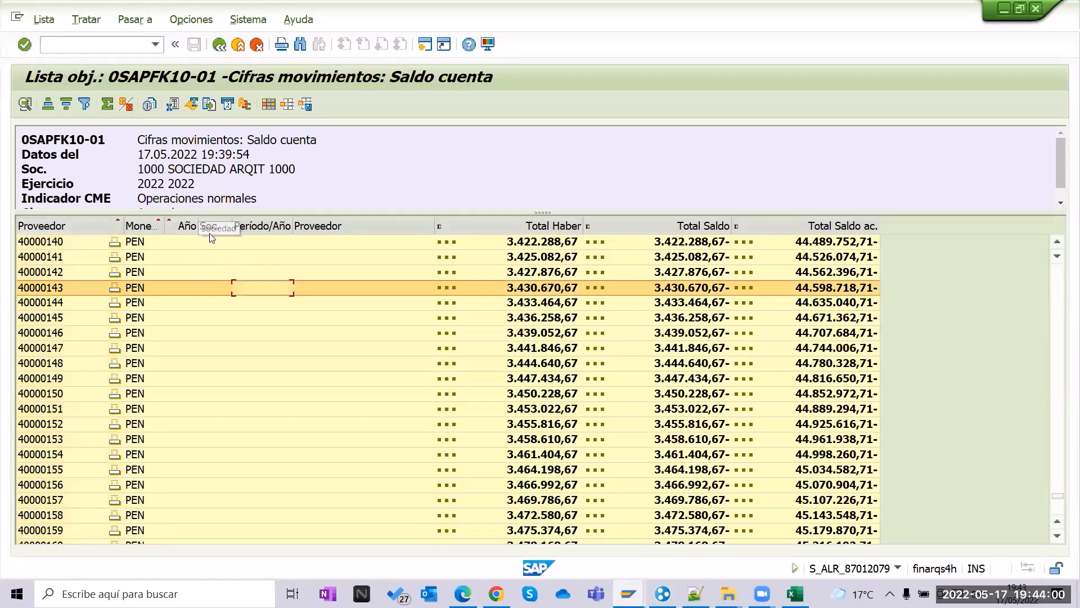
pyautogui.moveTo(67, 225); pyautogui.dragTo(170, 223)
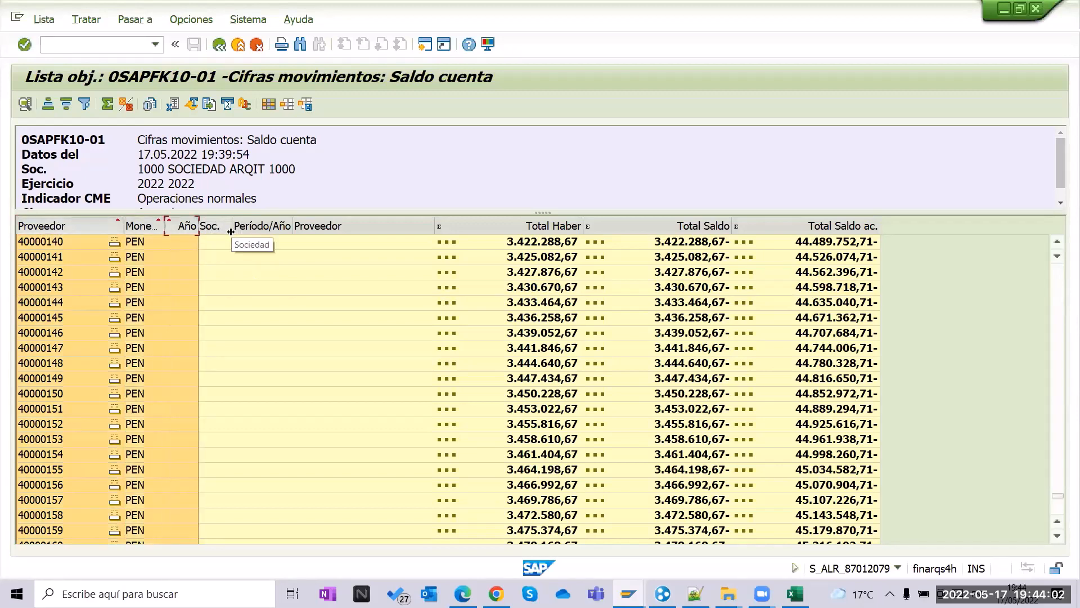
pyautogui.click(213, 227)
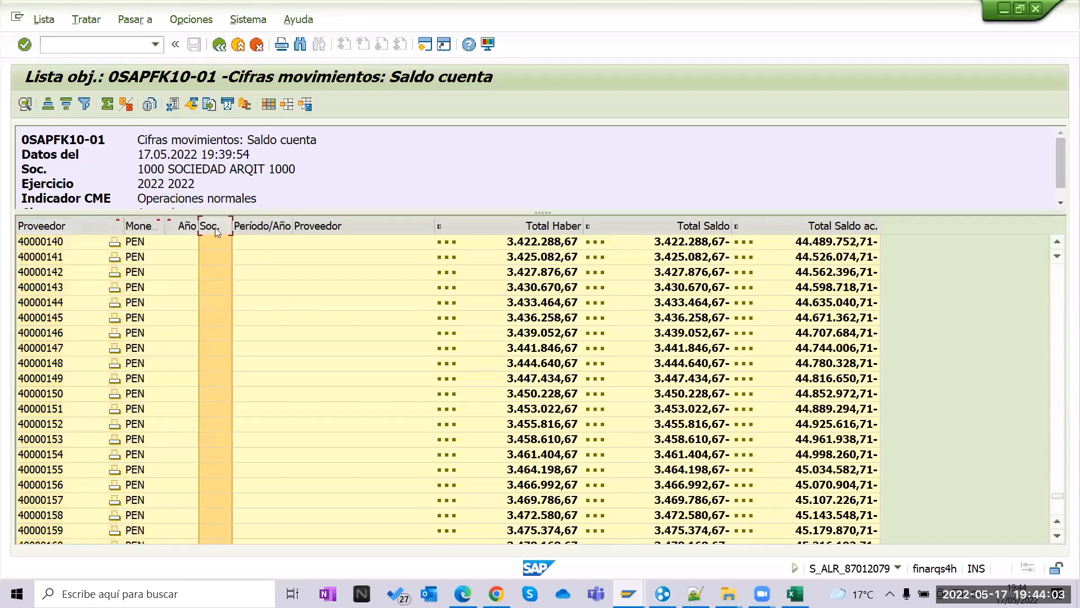
pyautogui.click(236, 256)
pyautogui.moveTo(214, 226); pyautogui.dragTo(30, 227)
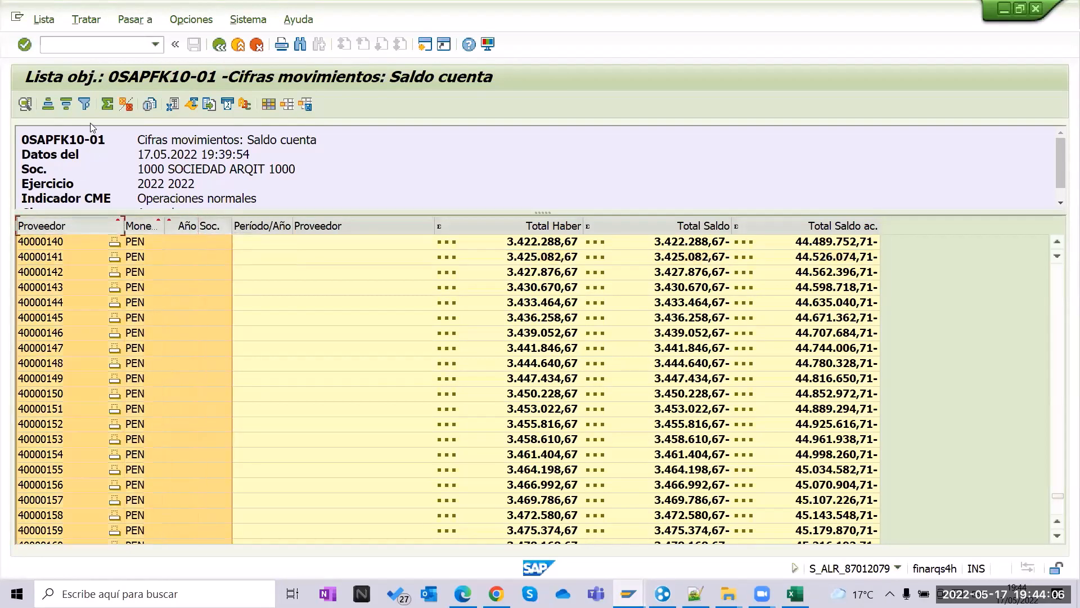
pyautogui.click(127, 104)
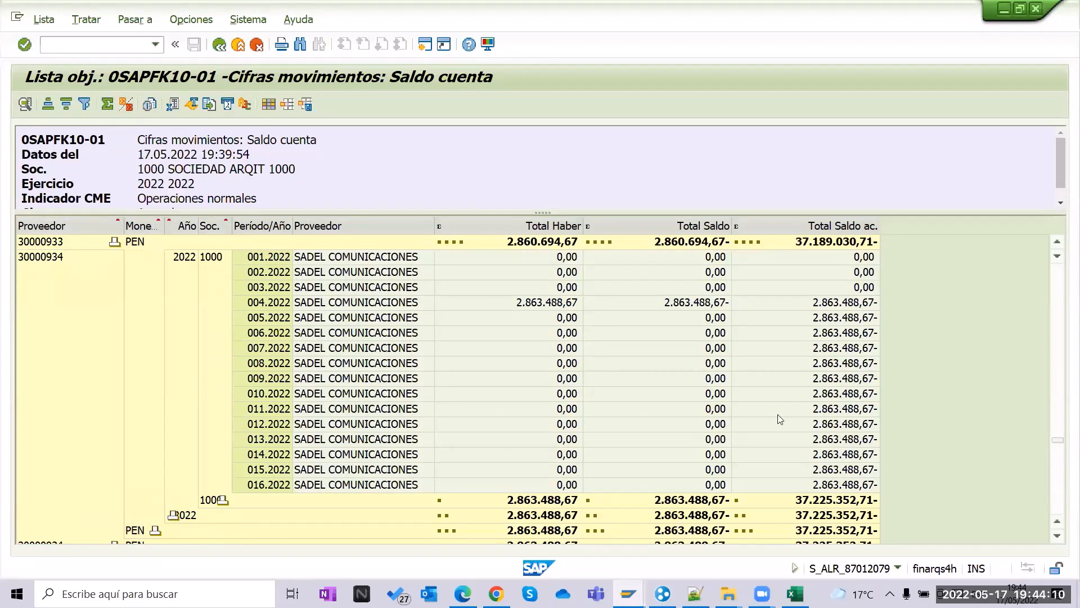
# Collapse the list to vendor subtotals and expand the thirteenth vendor down to its Moneda, Año and Soc. subtotals.
pyautogui.moveTo(1057, 441); pyautogui.dragTo(1059, 531)
pyautogui.click(25, 529)
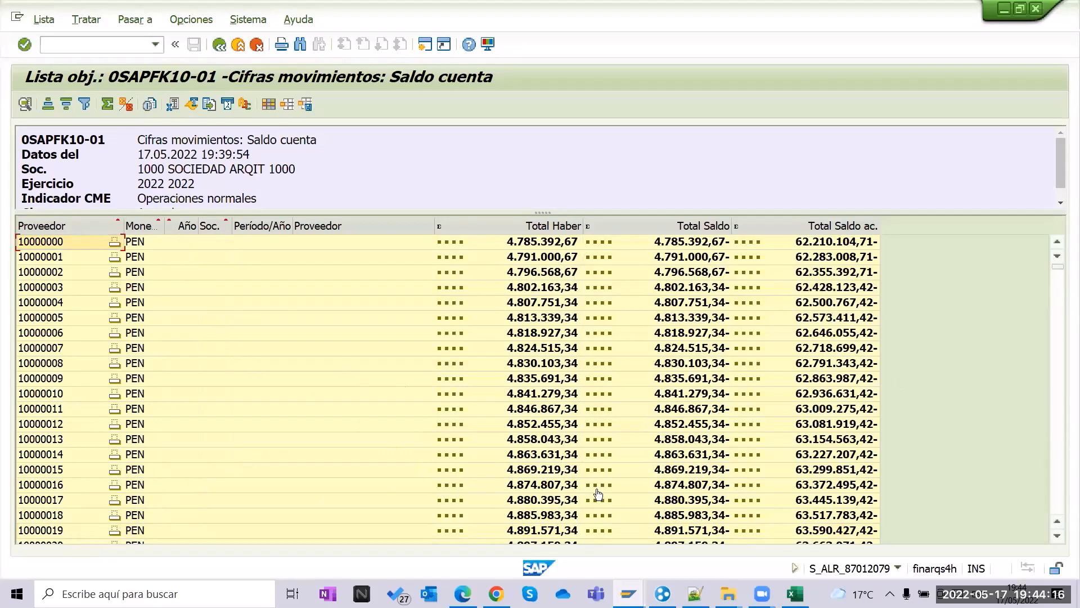
pyautogui.click(448, 427)
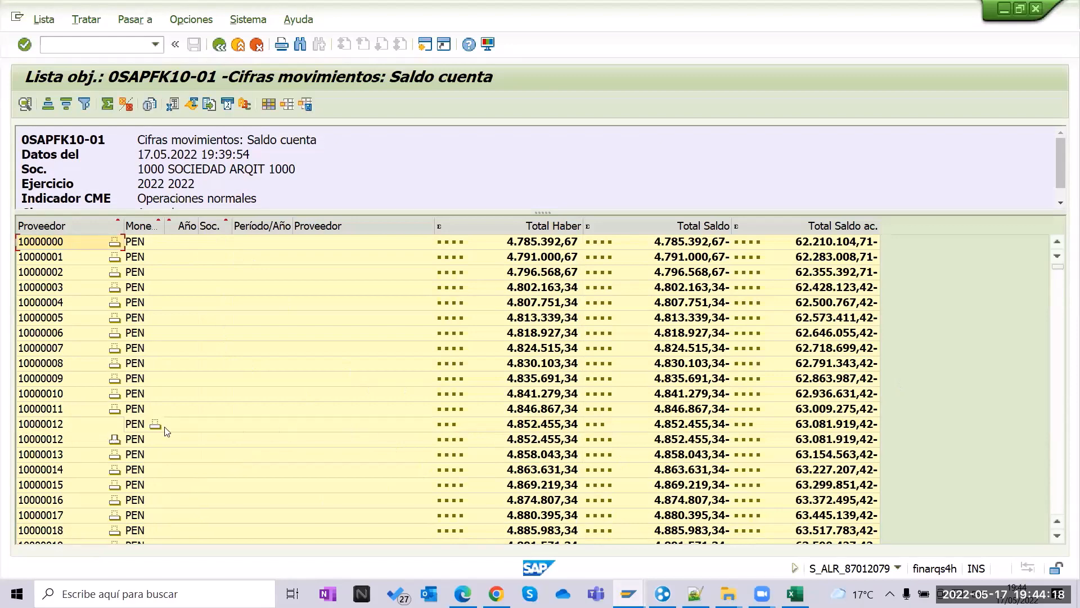
pyautogui.click(446, 428)
pyautogui.scroll(-1, 354, 439)
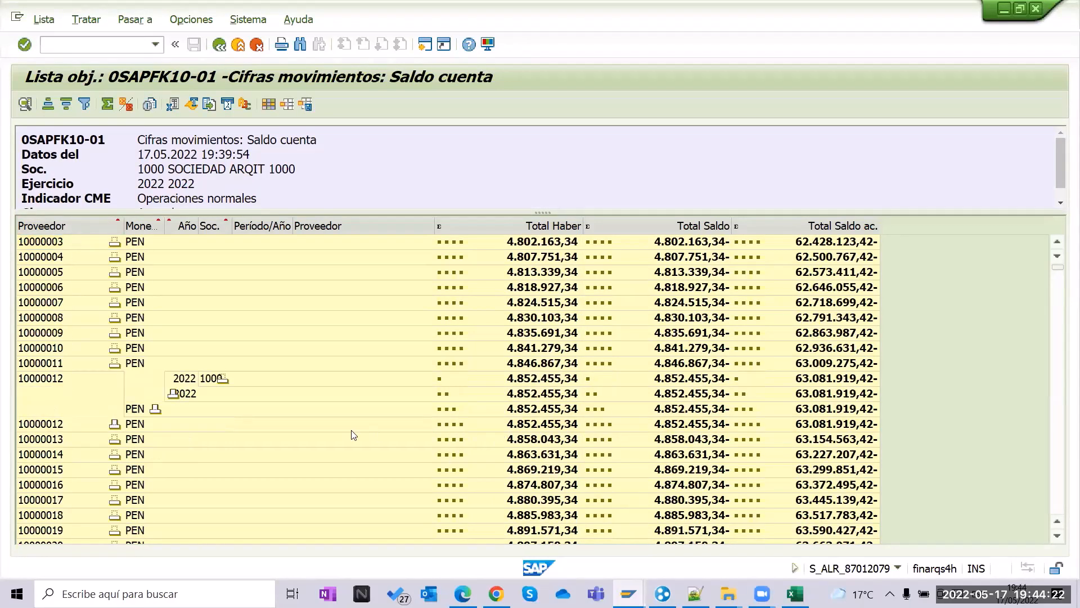
# Widen the Soc. column to fit its full title and enlarge the report header area to show all selection data.
pyautogui.doubleClick(231, 225)
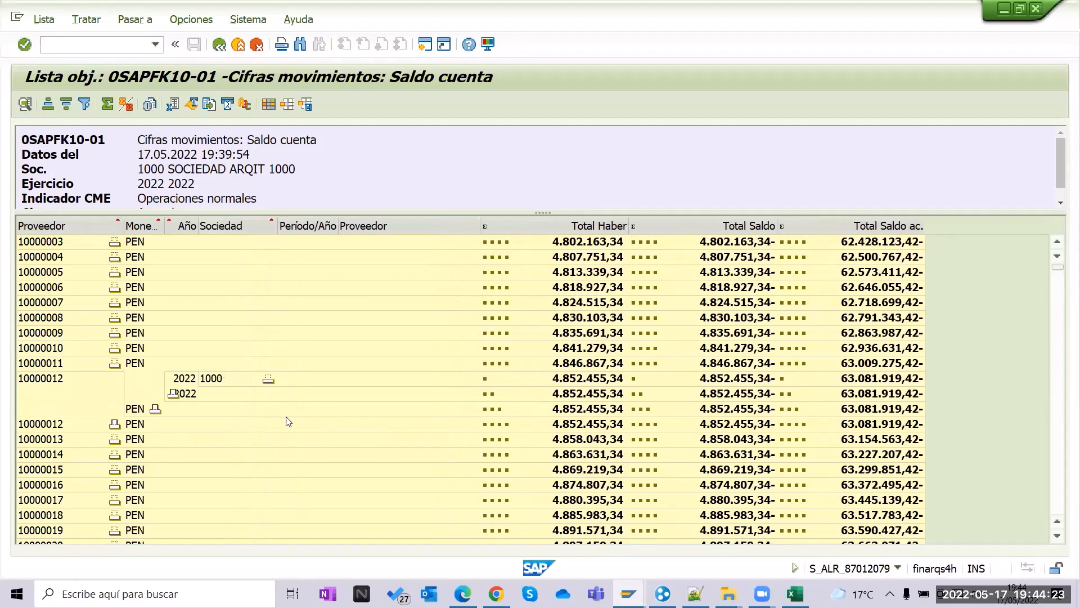
pyautogui.click(215, 383)
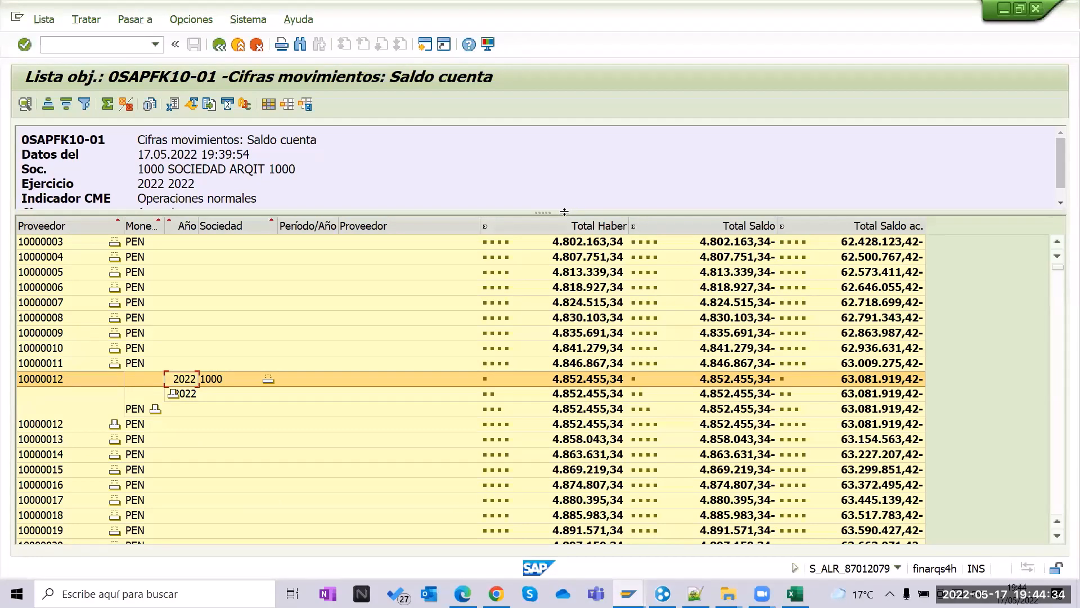
pyautogui.moveTo(565, 212); pyautogui.dragTo(555, 275)
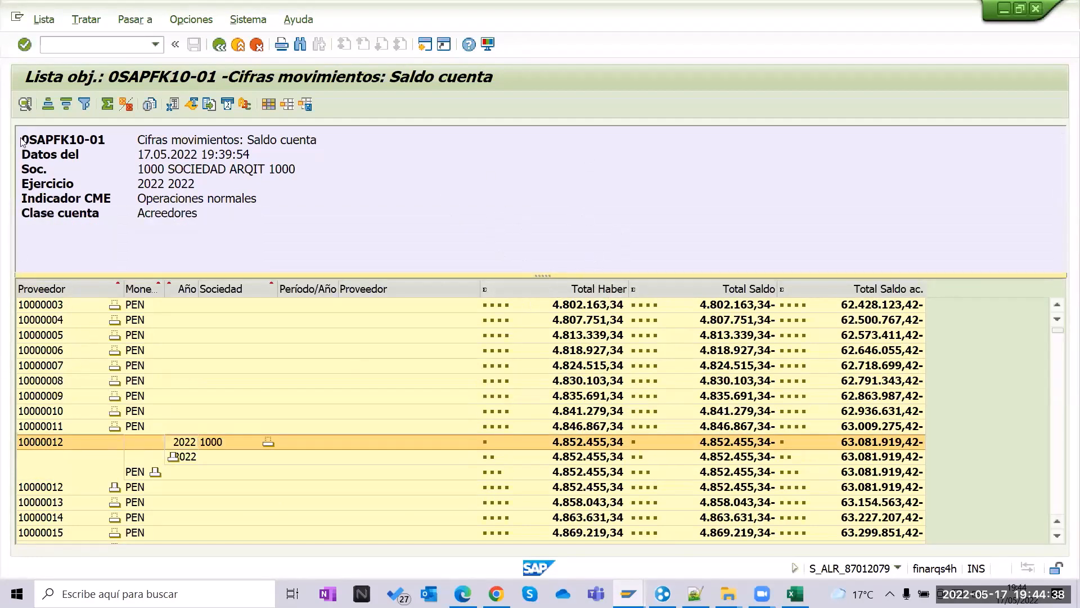
# Examine the report header's selection data and the Total Haber subtotals of the first vendors in the list.
pyautogui.moveTo(21, 141); pyautogui.dragTo(379, 204)
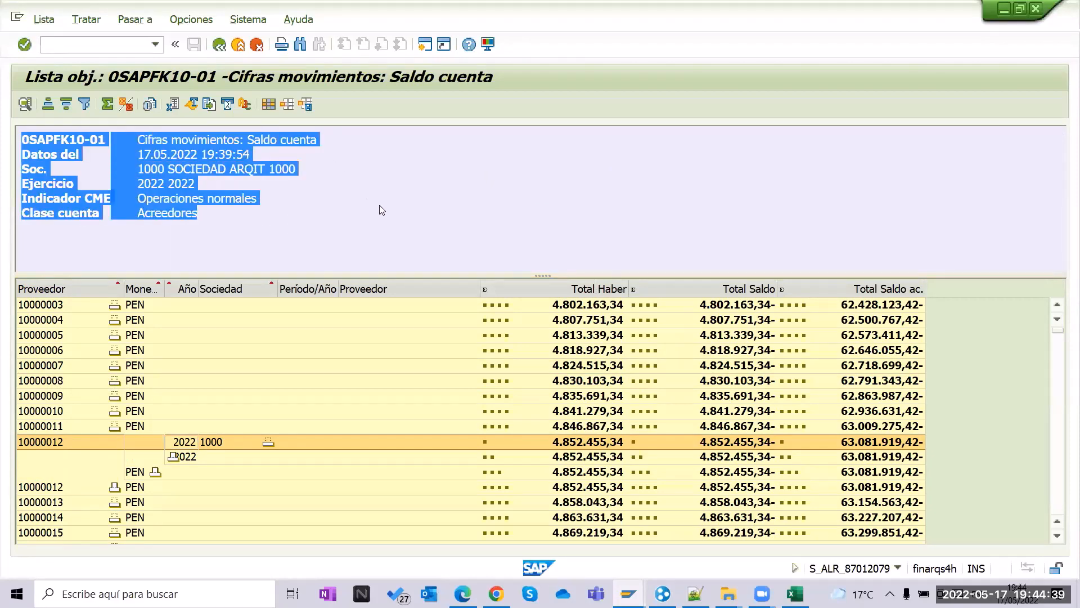
pyautogui.click(224, 225)
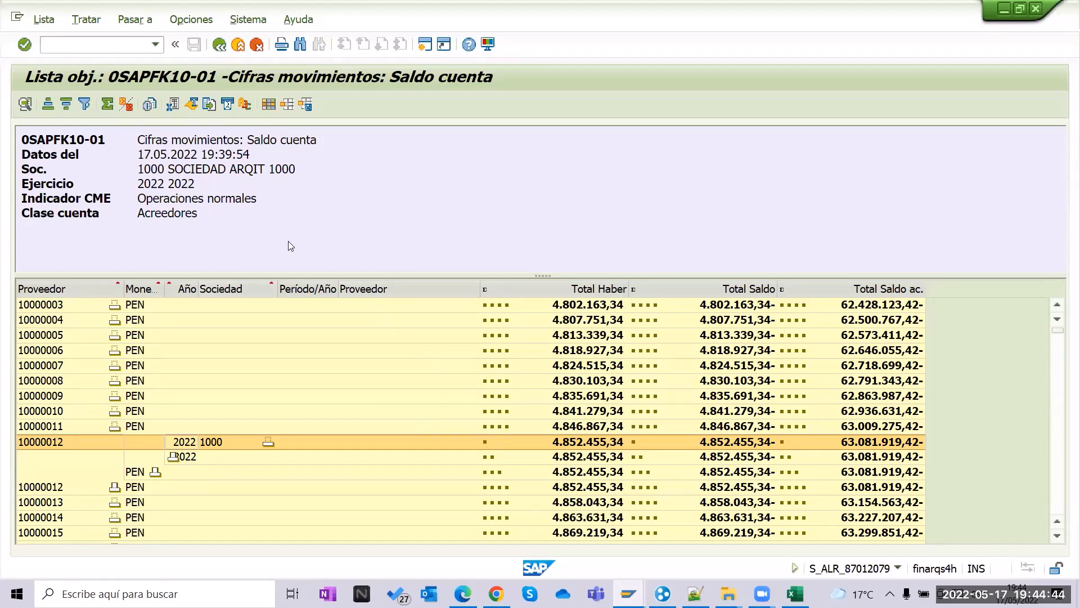
pyautogui.moveTo(201, 215); pyautogui.dragTo(25, 139)
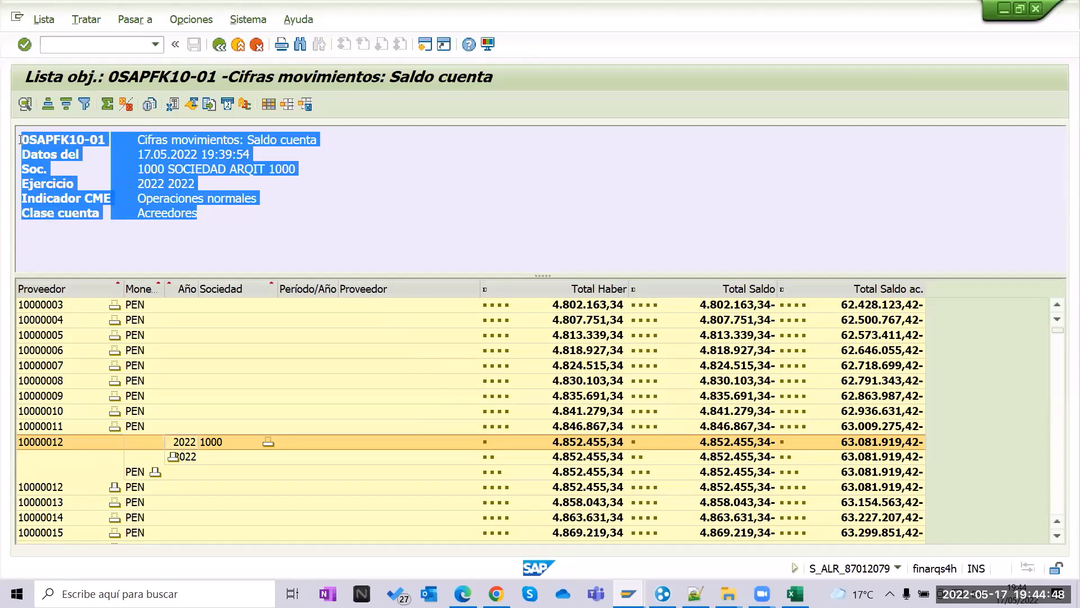
pyautogui.click(74, 306)
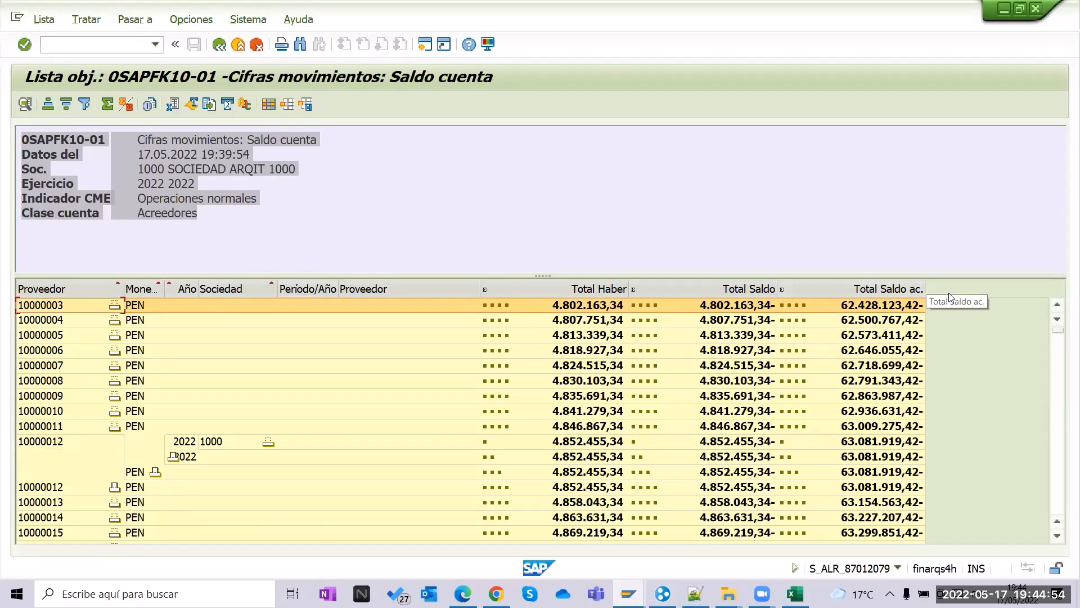
pyautogui.click(64, 142)
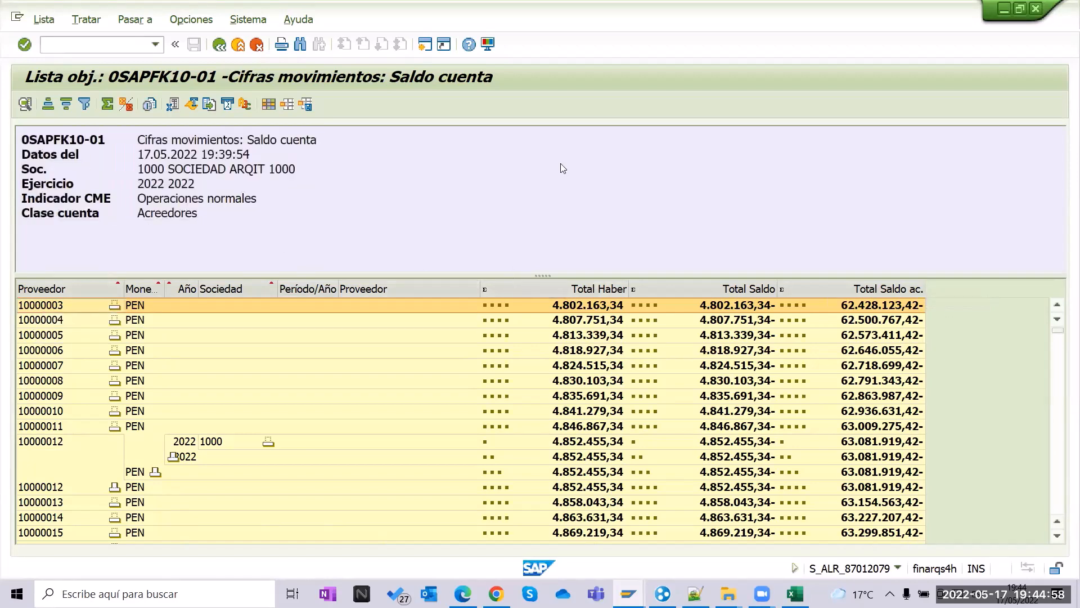
pyautogui.click(588, 428)
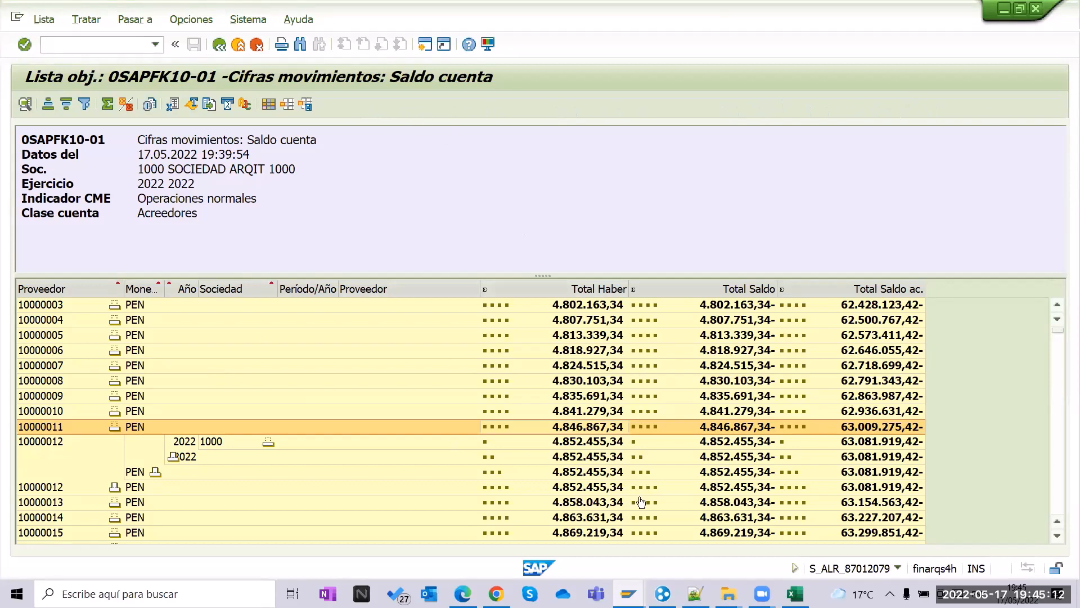
pyautogui.click(589, 367)
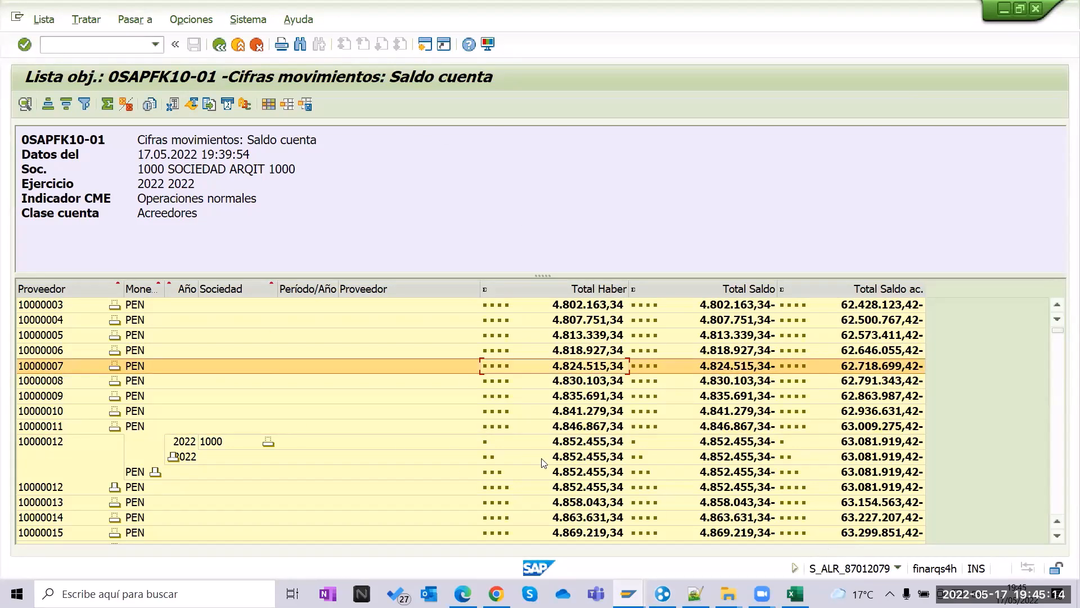
pyautogui.scroll(1, 537, 450)
pyautogui.click(571, 320)
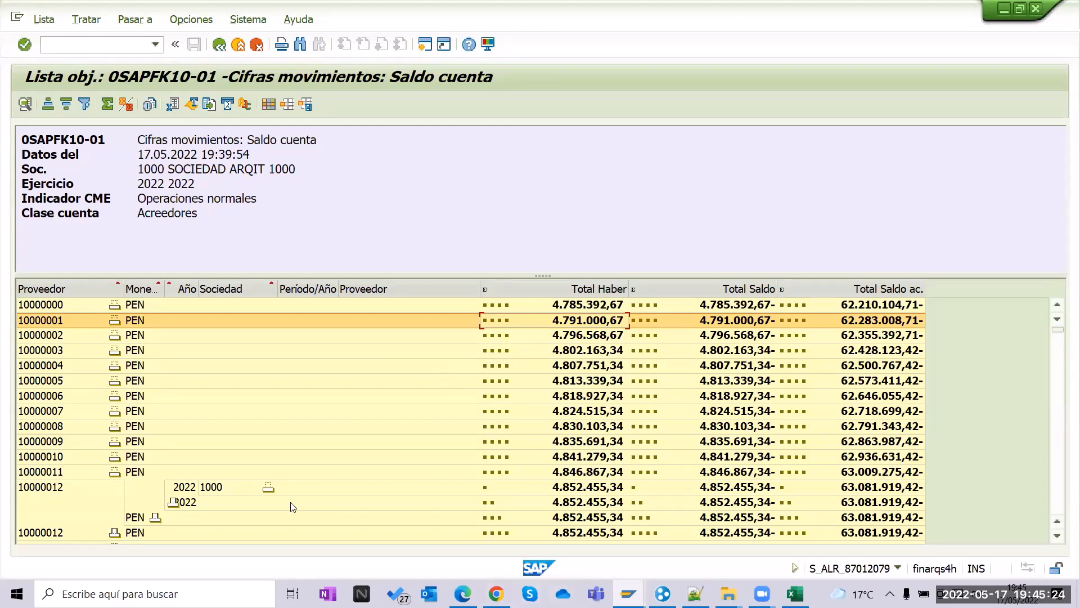
pyautogui.click(249, 394)
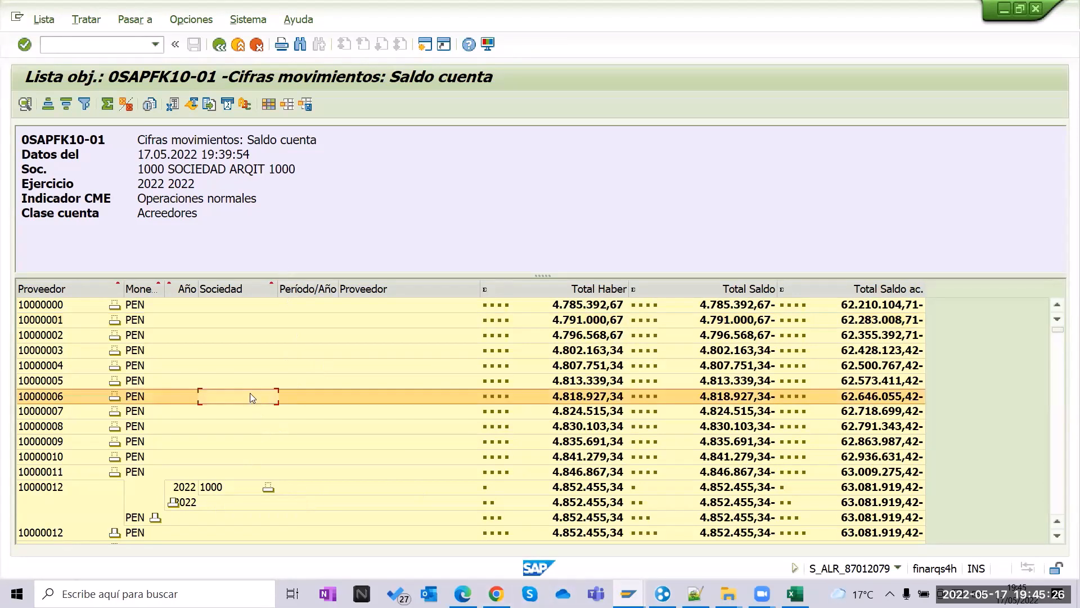
# Leave the account balance report for SAP Easy Access and select S_ALR_87012077 - Sistema de info de acreedores.
pyautogui.press('F3')
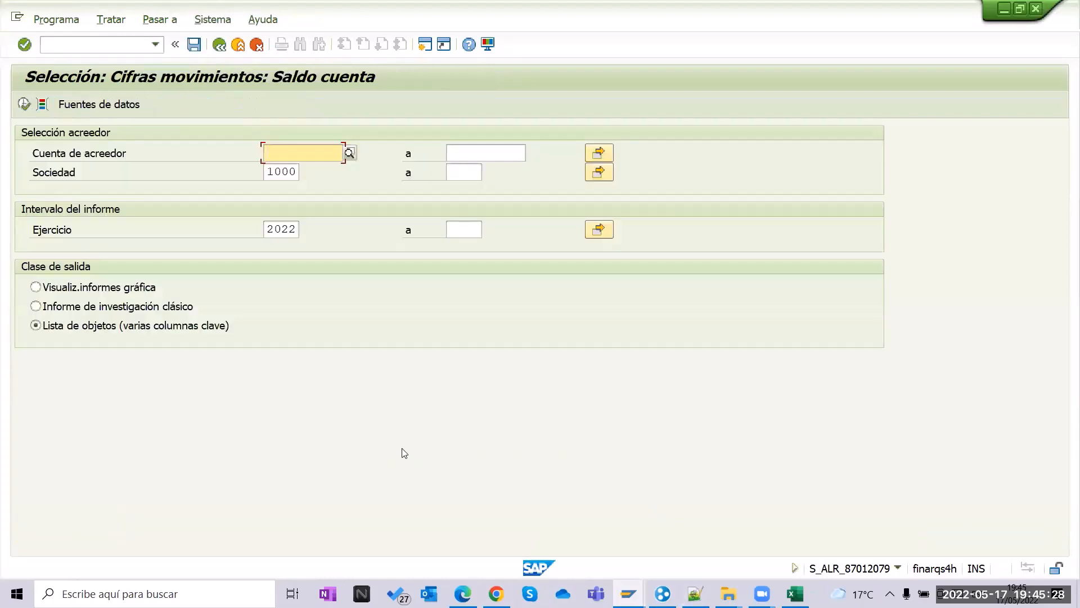
pyautogui.press('F3')
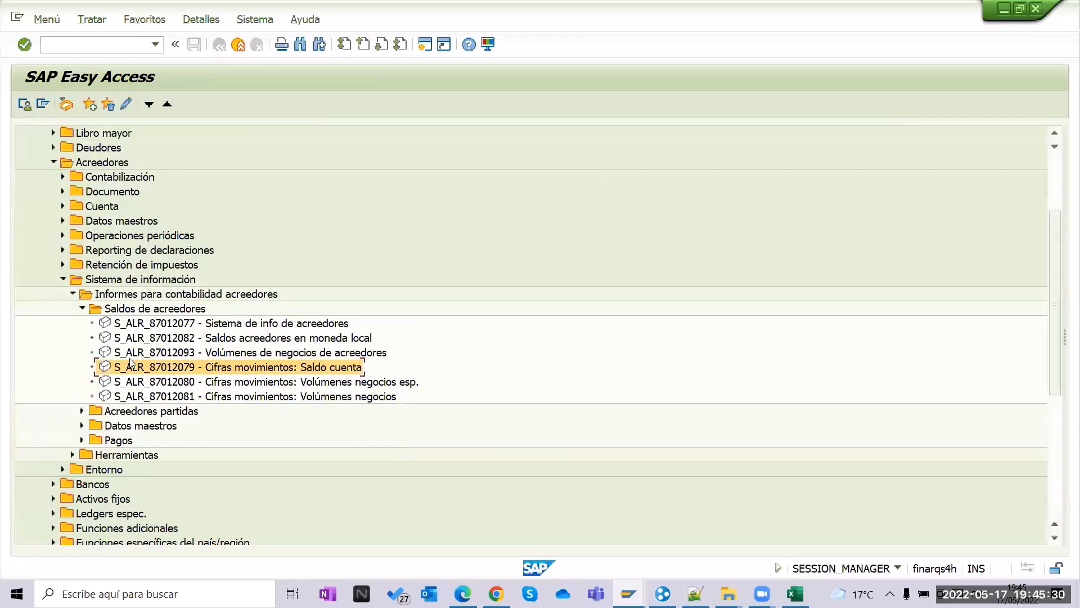
pyautogui.click(130, 325)
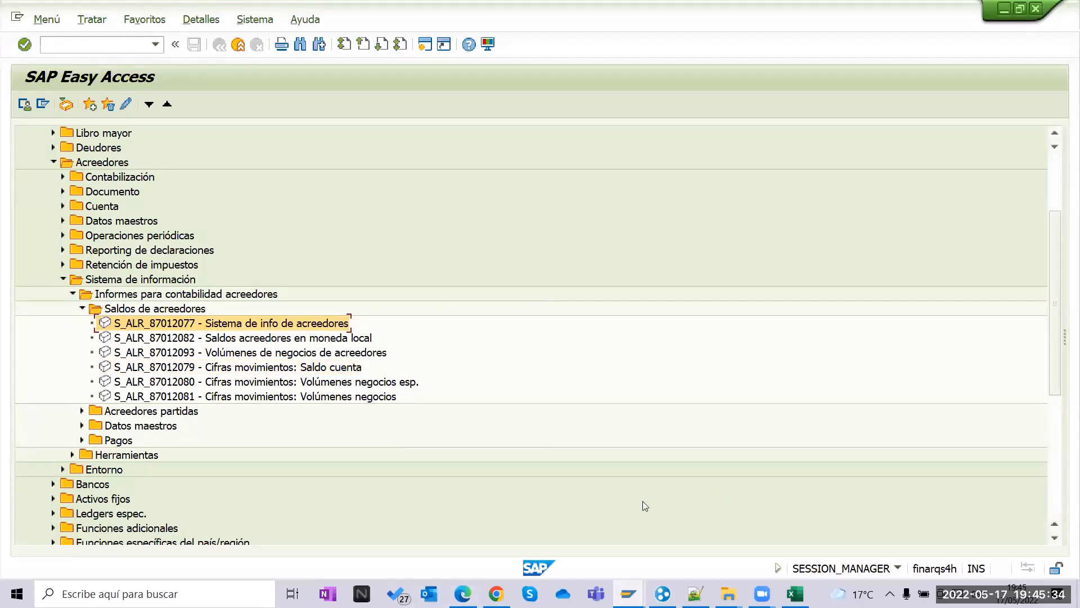
# Switch to the Excel workbook, examine the HANA Base de datos table on Hoja2, and return to SAP.
pyautogui.moveTo(628, 593)
pyautogui.hotkey('alt', 'Tab')
pyautogui.click(622, 477)
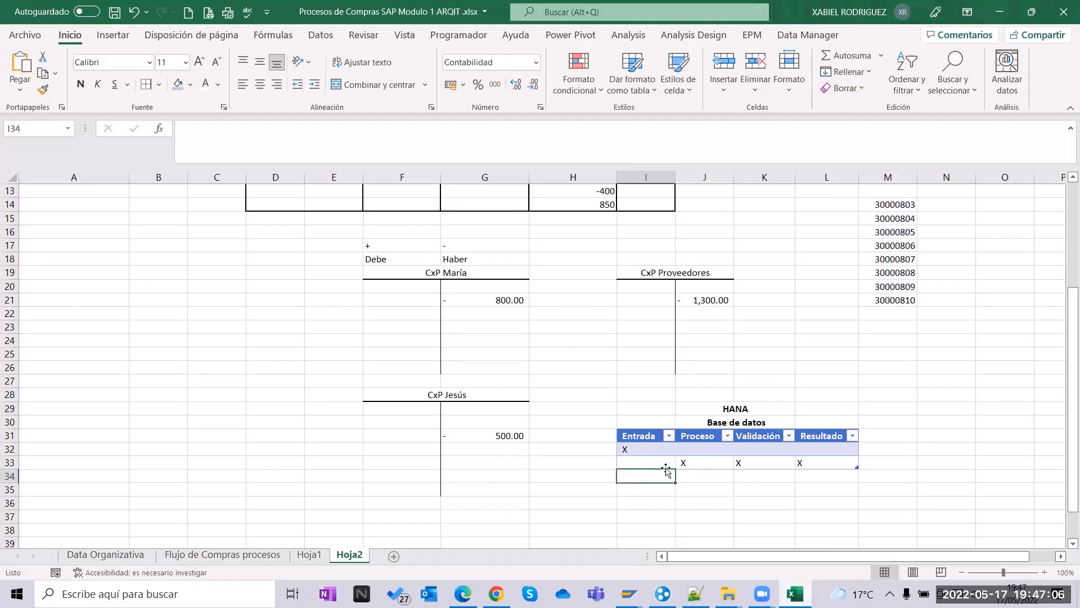
pyautogui.click(651, 435)
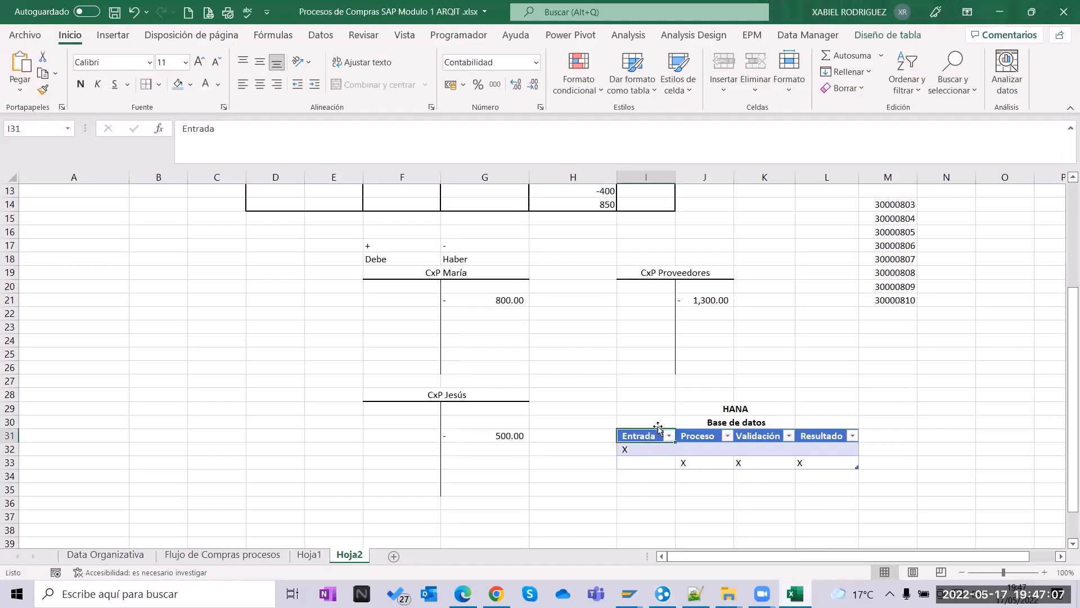
pyautogui.click(733, 409)
pyautogui.click(743, 430)
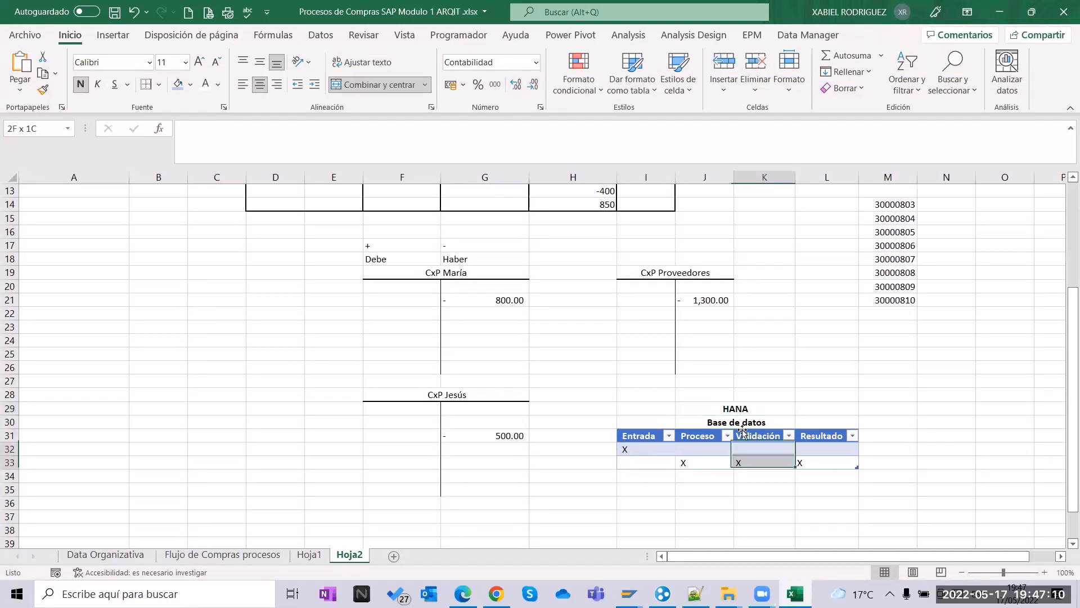
pyautogui.click(738, 430)
pyautogui.click(716, 410)
pyautogui.click(714, 421)
pyautogui.click(720, 411)
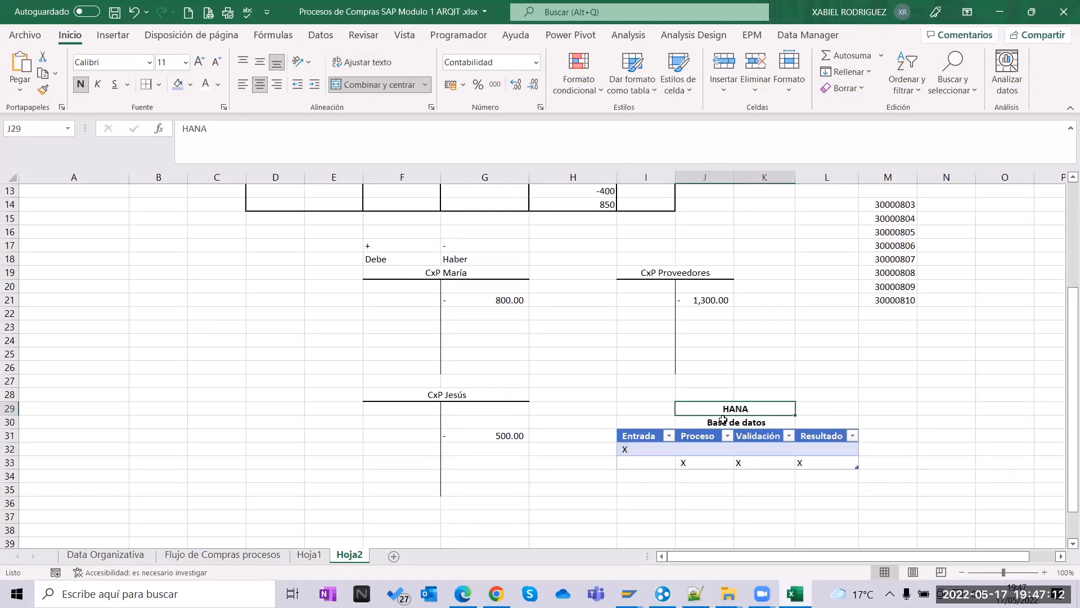
pyautogui.click(723, 419)
pyautogui.click(1004, 9)
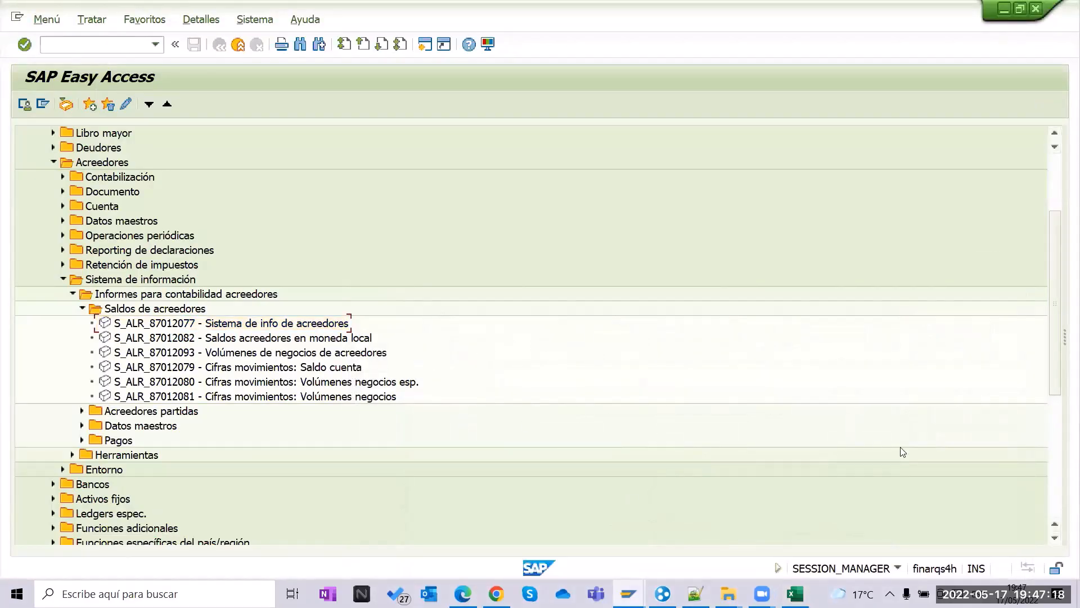
# Switch to Excel again, look over the adjustments table and CxP accounts on Hoja2, and return to SAP Easy Access.
pyautogui.click(795, 594)
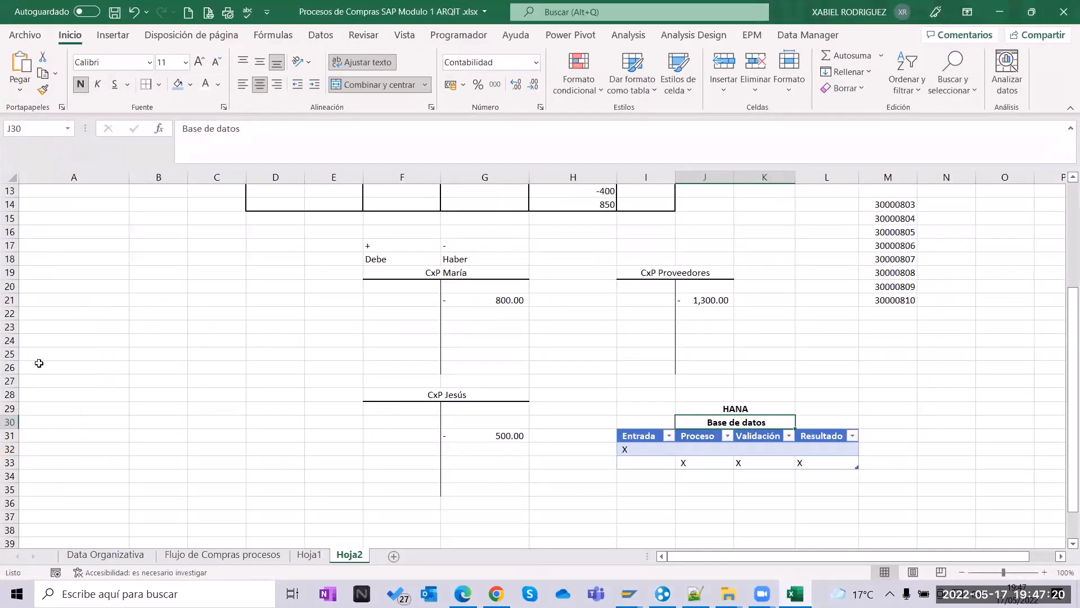
pyautogui.scroll(4, 612, 422)
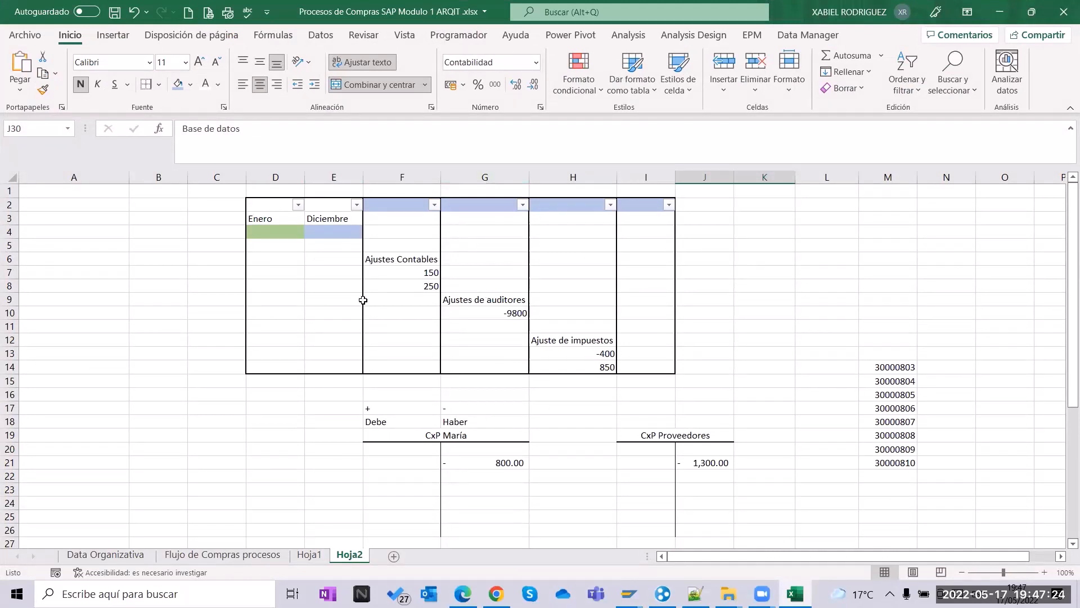
pyautogui.click(142, 385)
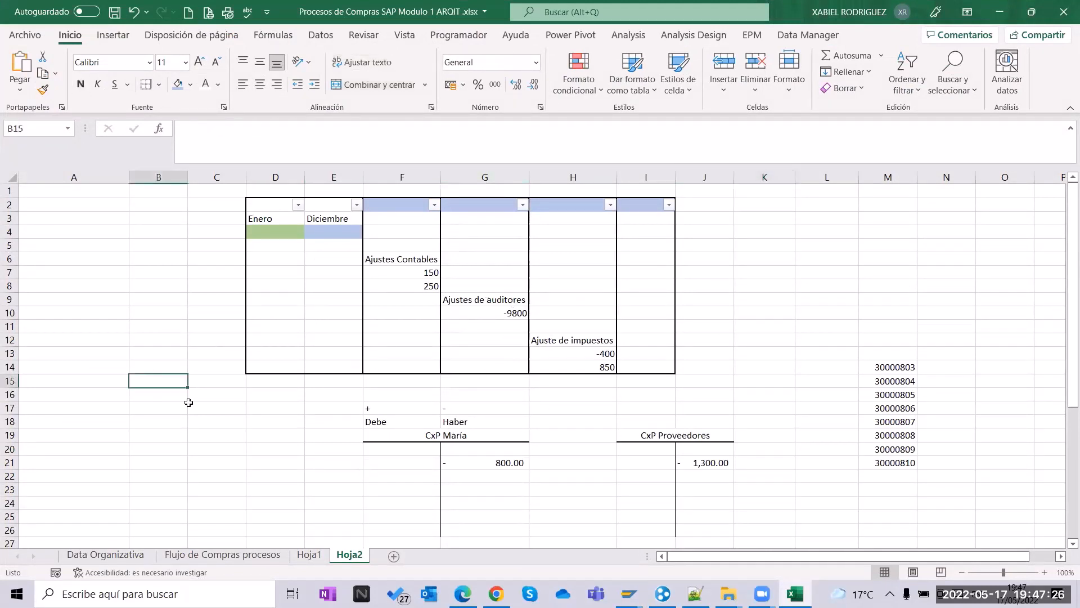
pyautogui.click(274, 436)
pyautogui.click(259, 468)
pyautogui.click(1000, 11)
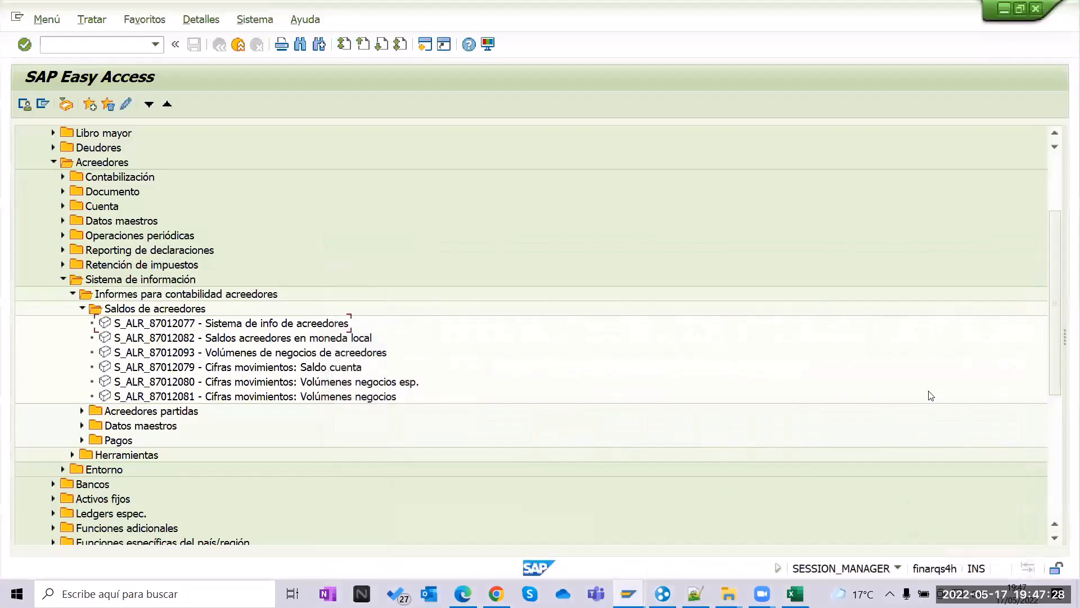